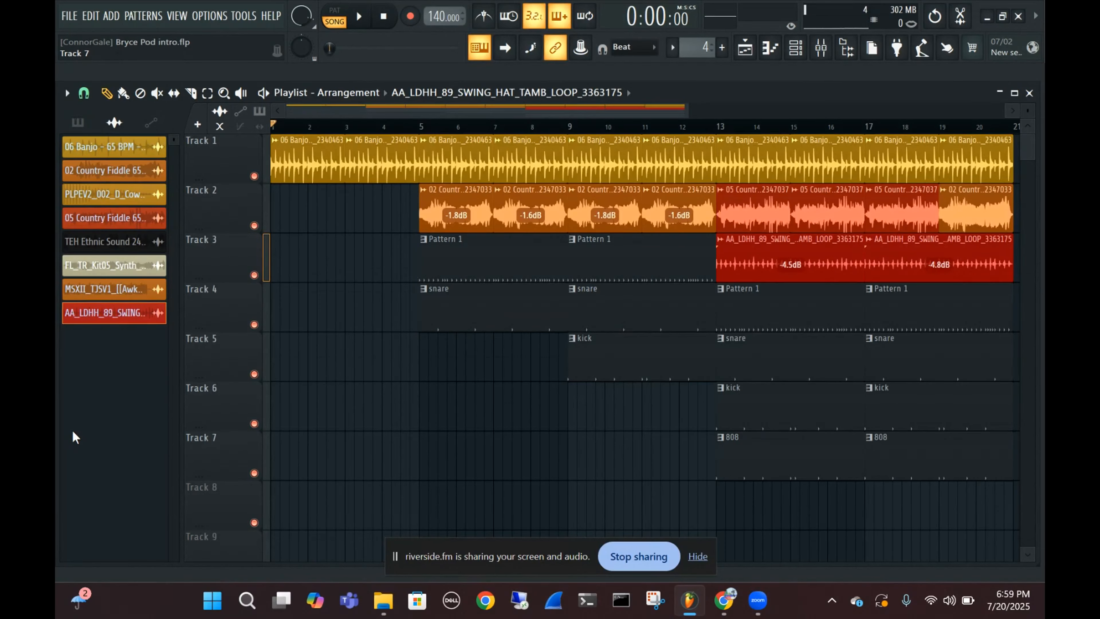
Play the full arrangement from bar 1 to the end of the clips and stop playback
mouse_move(726, 609)
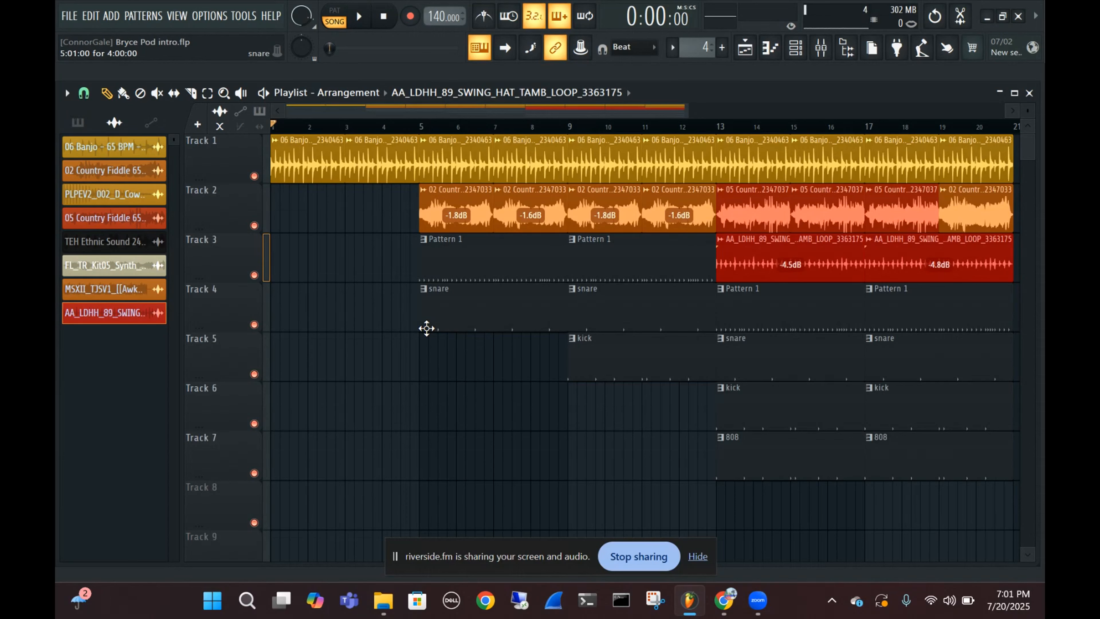
key("space")
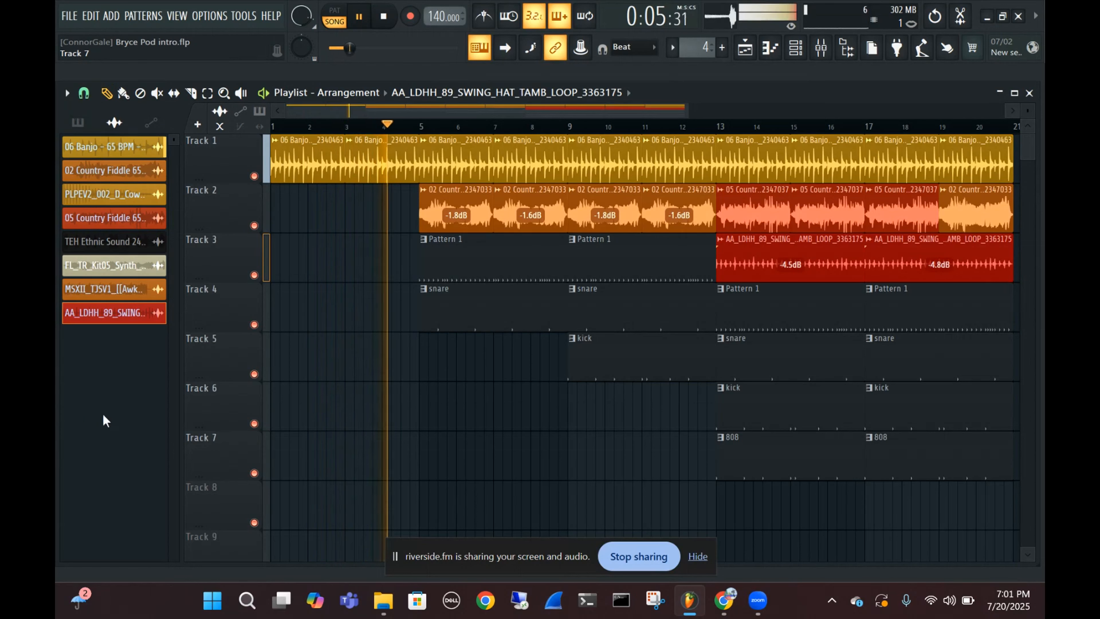
scroll(646, 416, "down", 4)
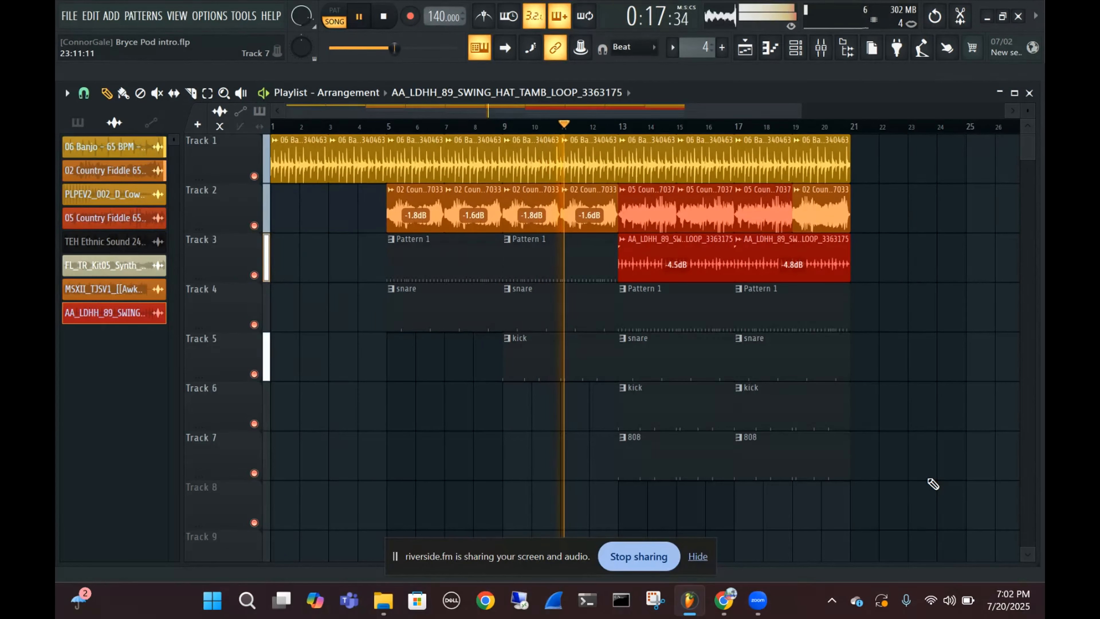
left_click_drag(929, 479, 823, 492)
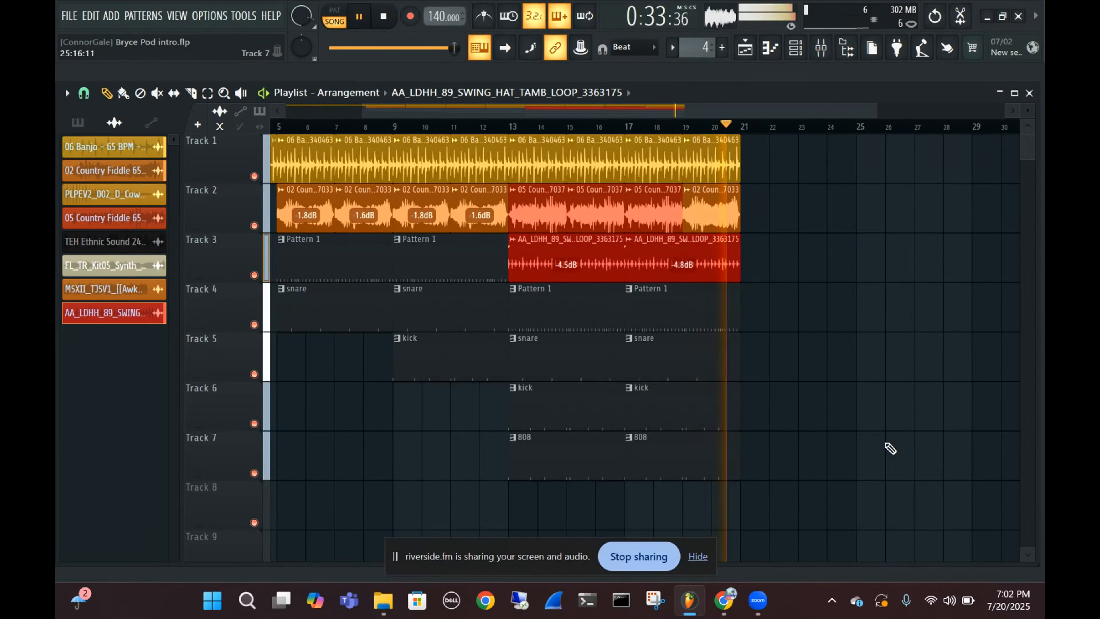
key("space")
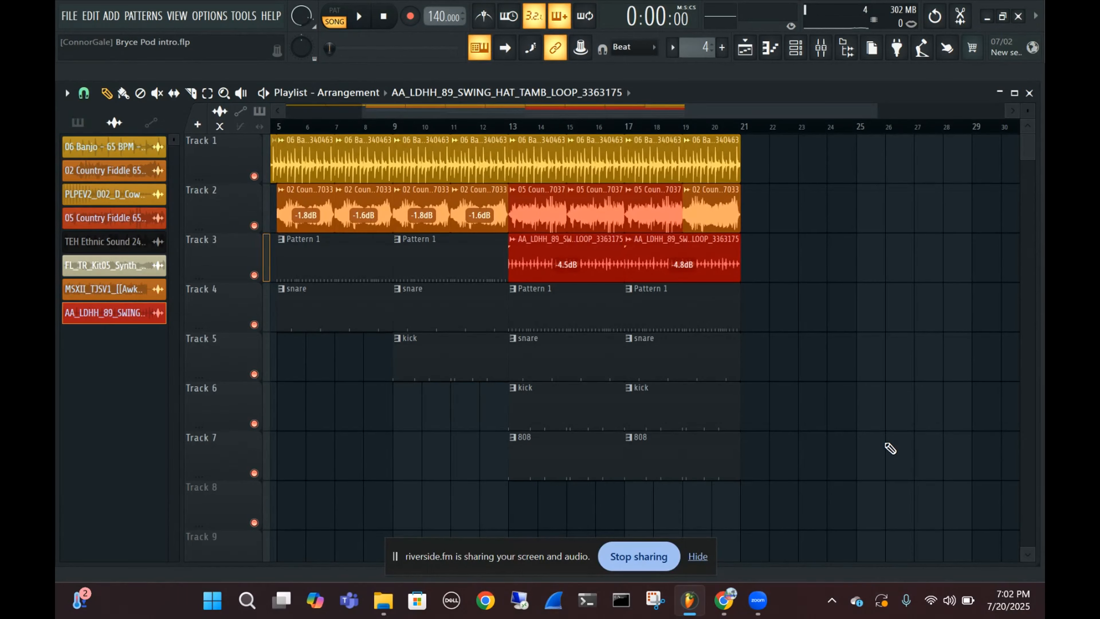
Move the playhead near the end of the arrangement to check its length, and return it to bar 1
left_click_drag(834, 373, 949, 377)
left_click_drag(411, 421, 594, 428)
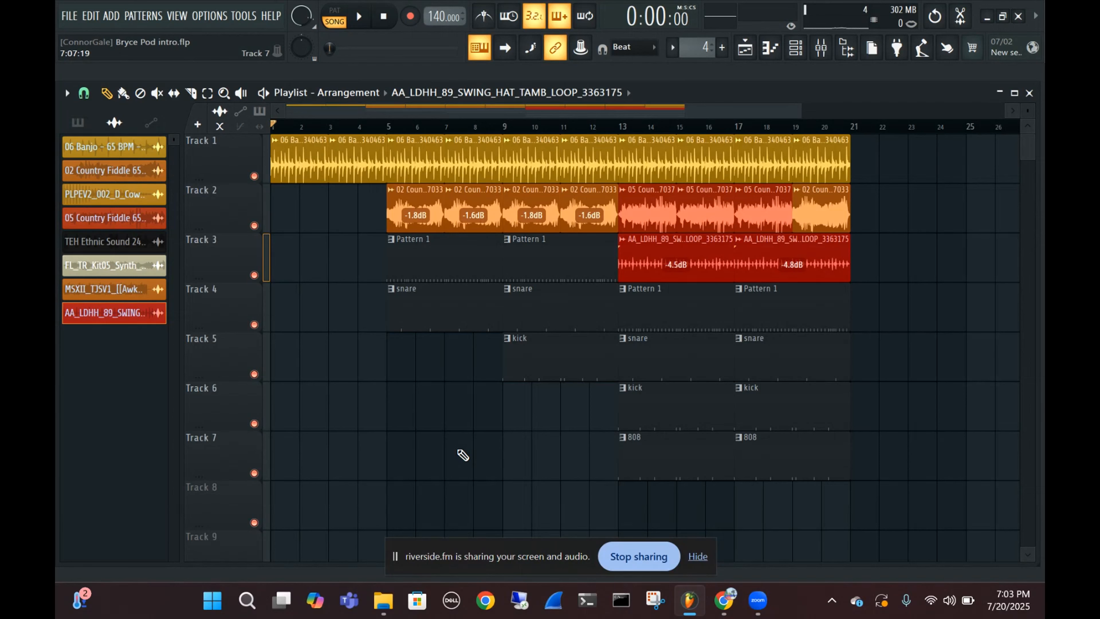
left_click(841, 126)
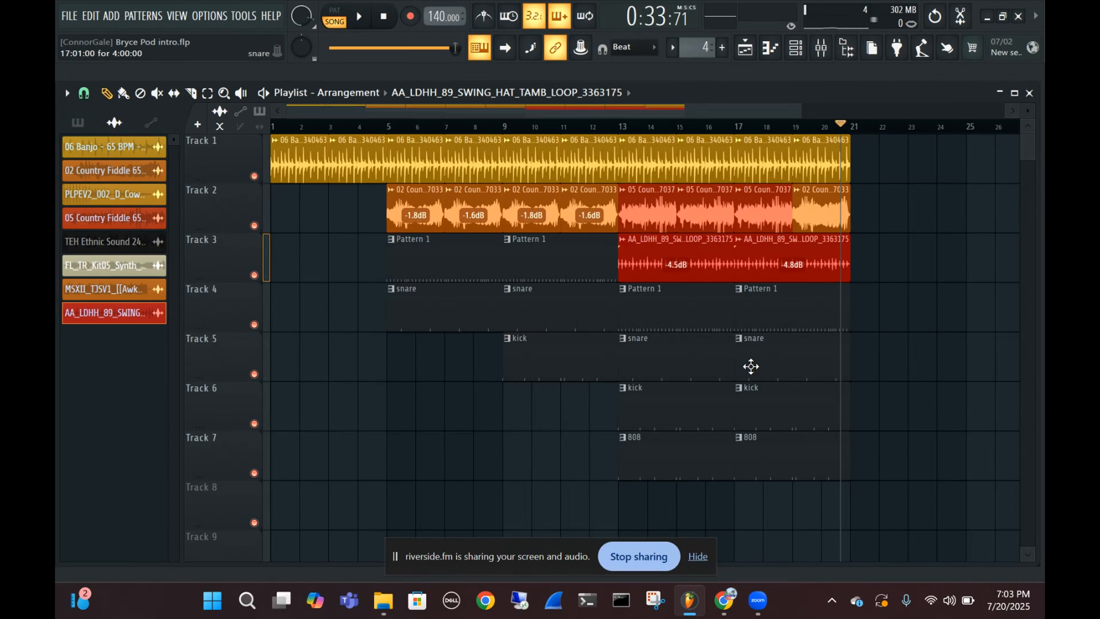
left_click(304, 127)
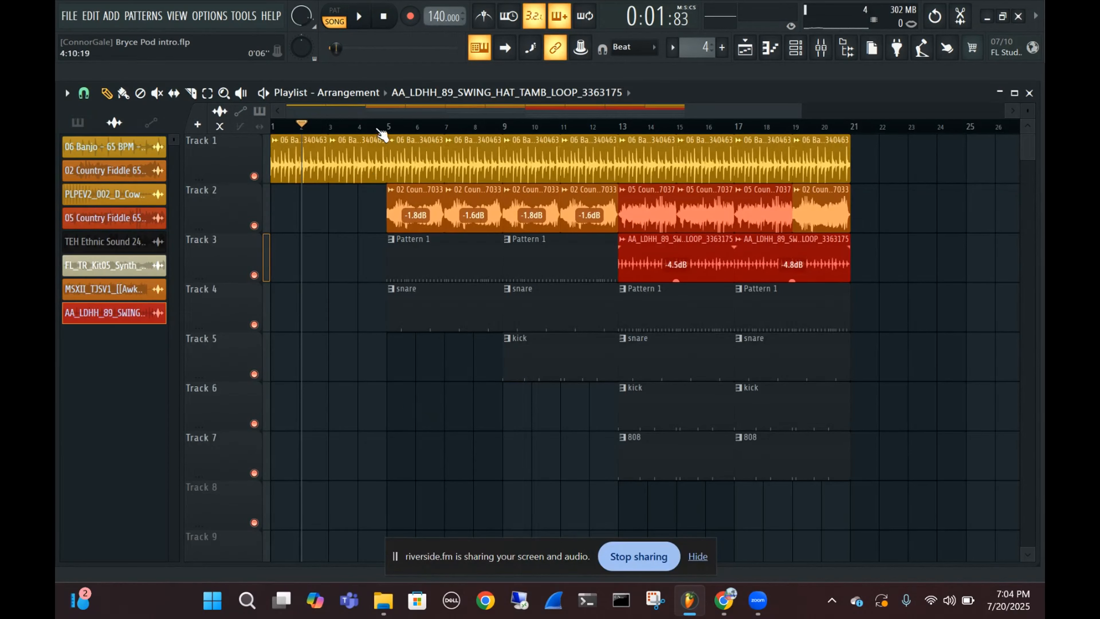
left_click_drag(302, 126, 273, 126)
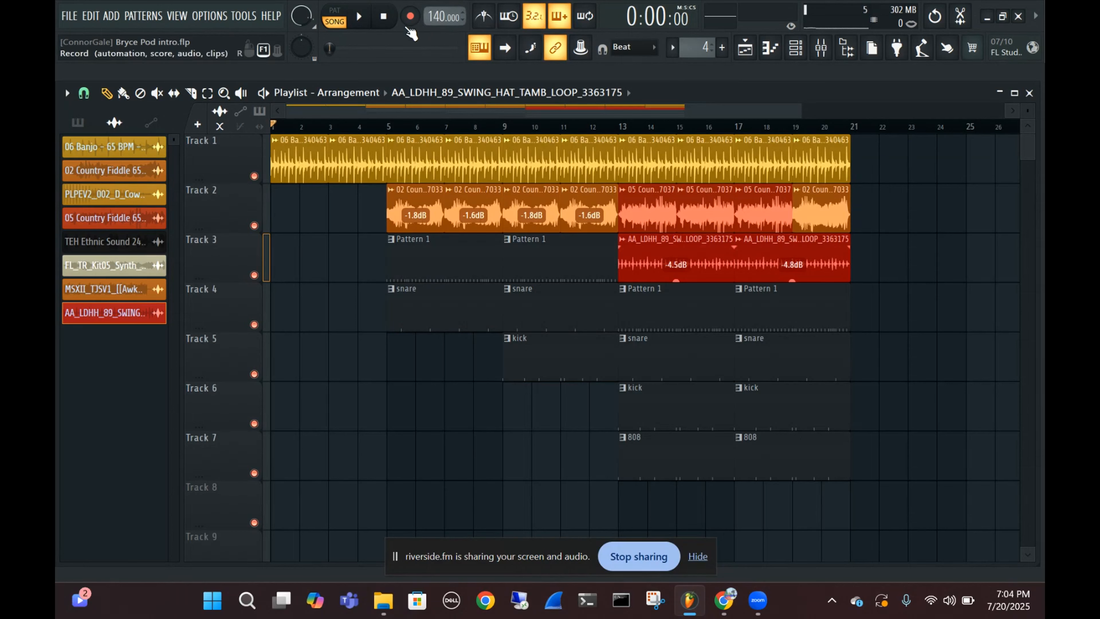
Show the project tempo's BPM presets and close them without choosing one
right_click(437, 15)
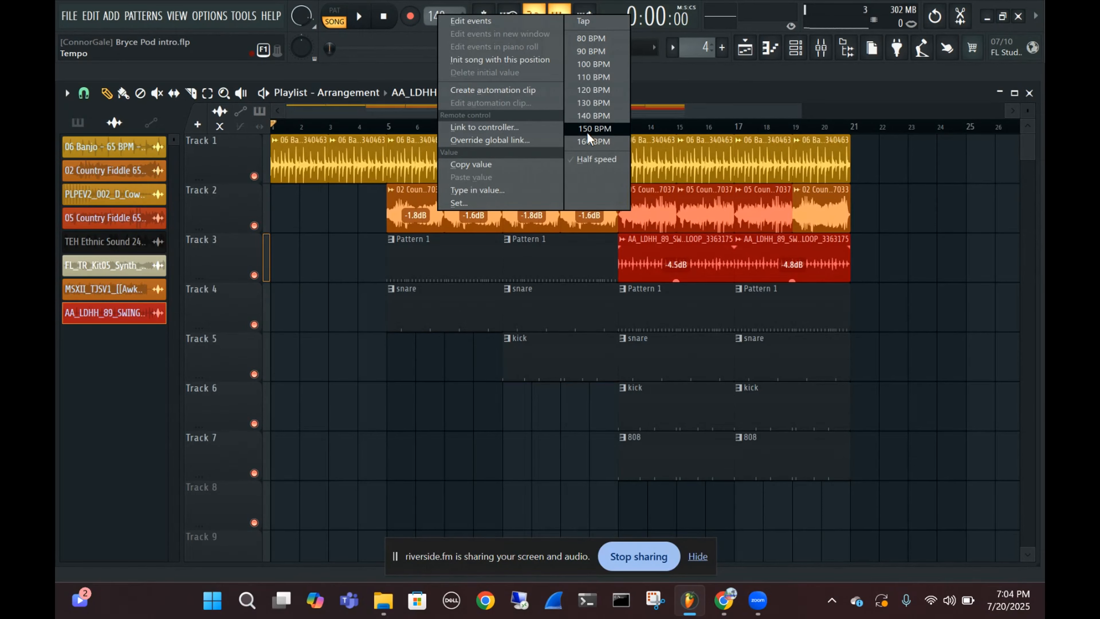
left_click(709, 80)
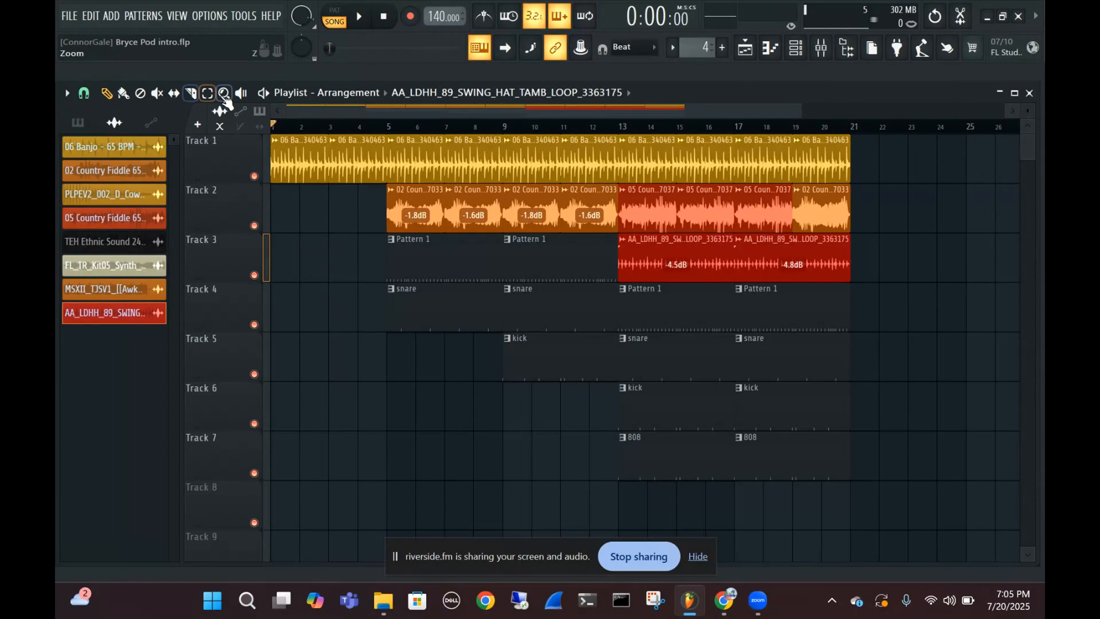
Mute all of track 2's clips and most clips on tracks 3 to 7, and play the track 1 banjo alone briefly
left_click(208, 93)
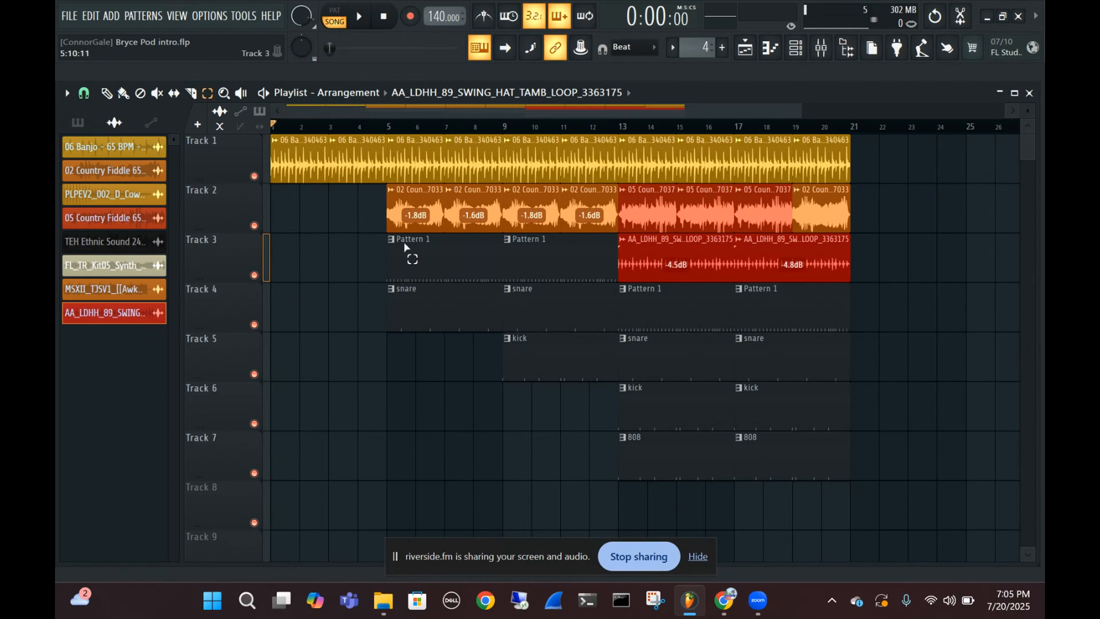
left_click_drag(354, 186, 939, 477)
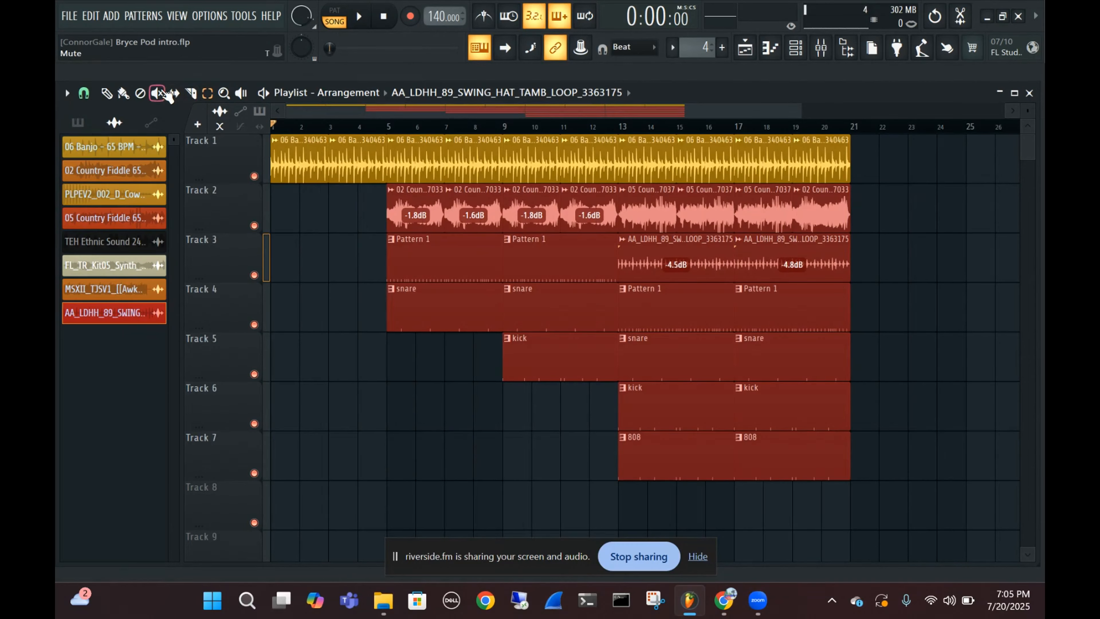
left_click(157, 93)
left_click(414, 204)
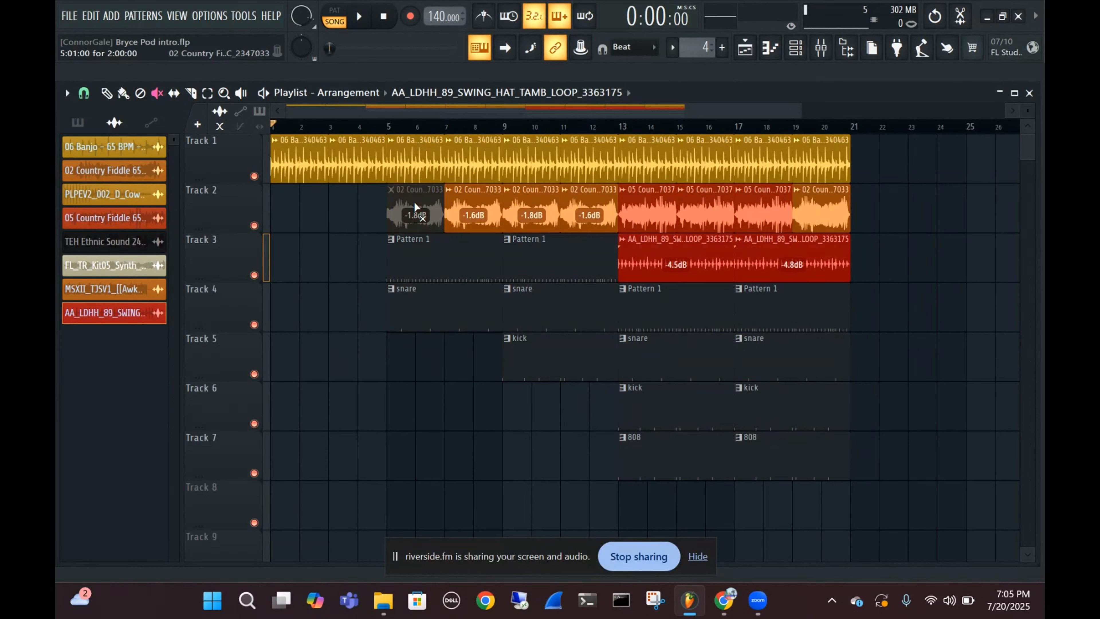
mouse_move(283, 217)
left_mouse_down()
mouse_move(736, 243)
mouse_move(780, 478)
mouse_move(610, 427)
mouse_move(455, 328)
left_mouse_up()
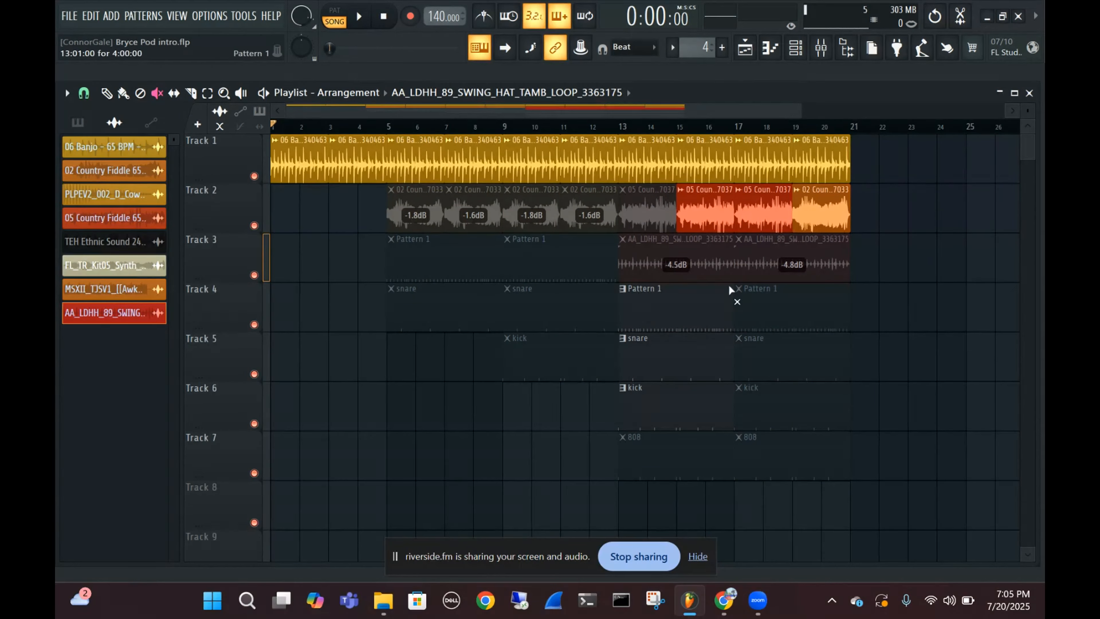
left_click(659, 208)
left_click(589, 225)
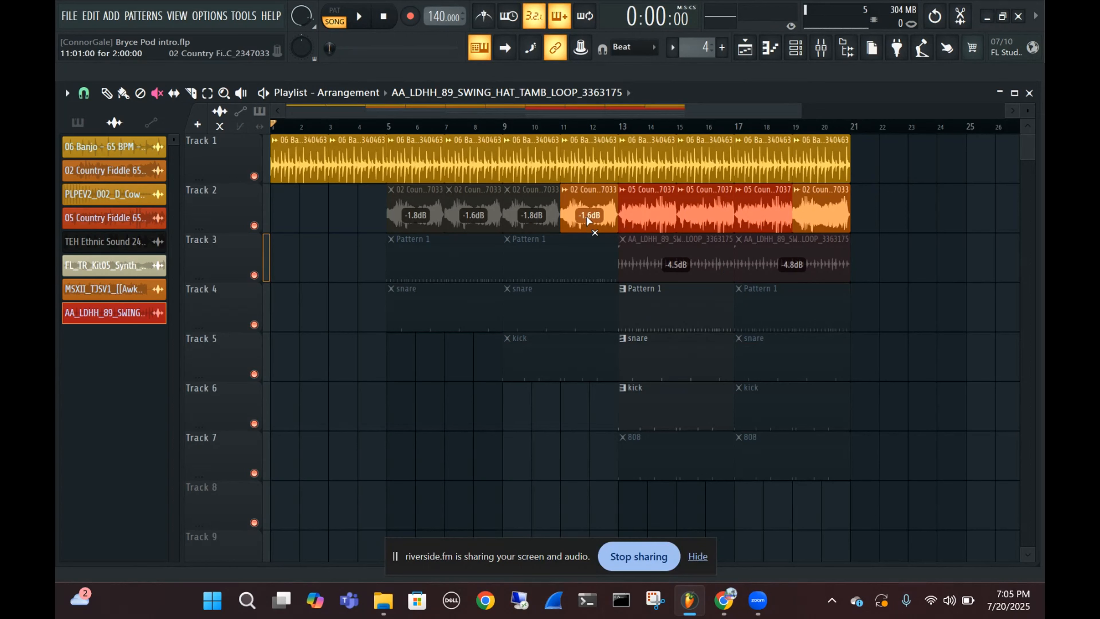
left_click_drag(588, 221, 803, 208)
left_click(763, 266)
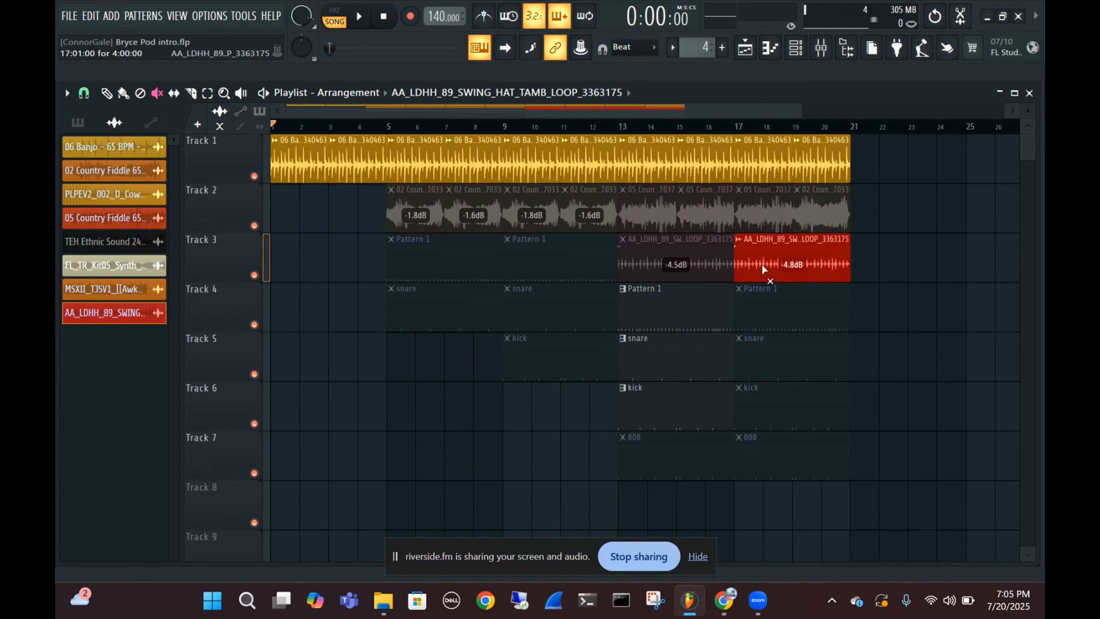
left_click(763, 266)
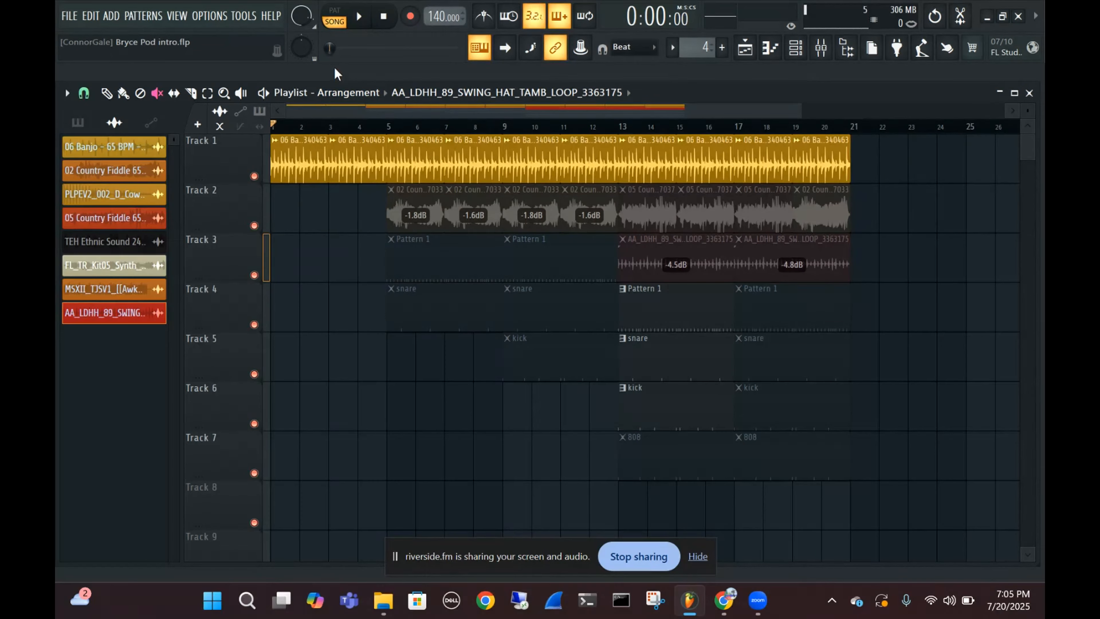
key("space")
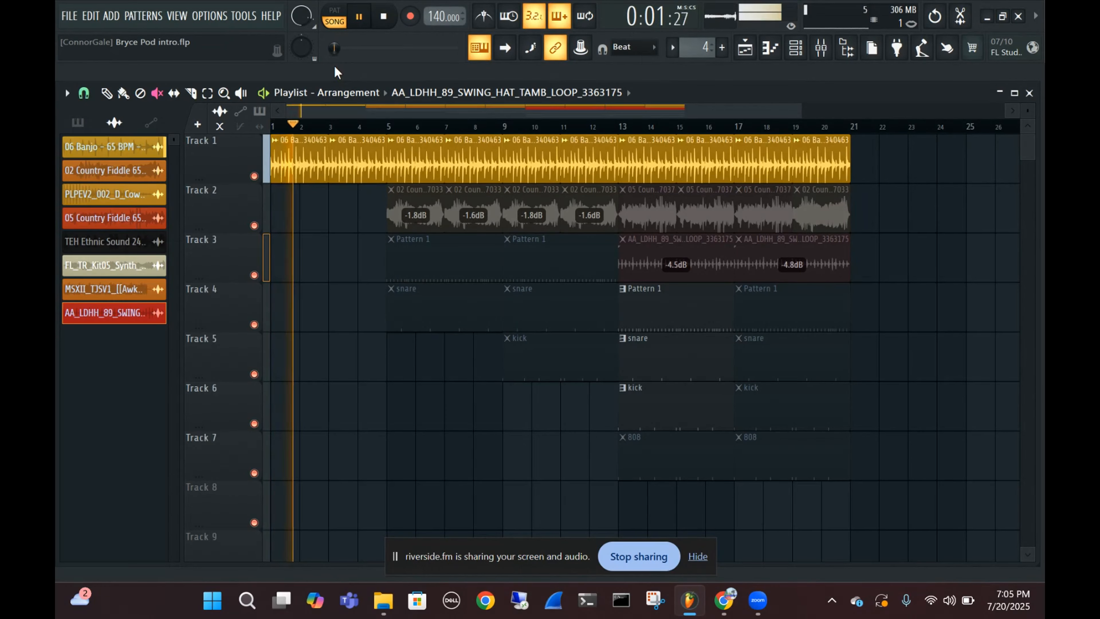
key("space")
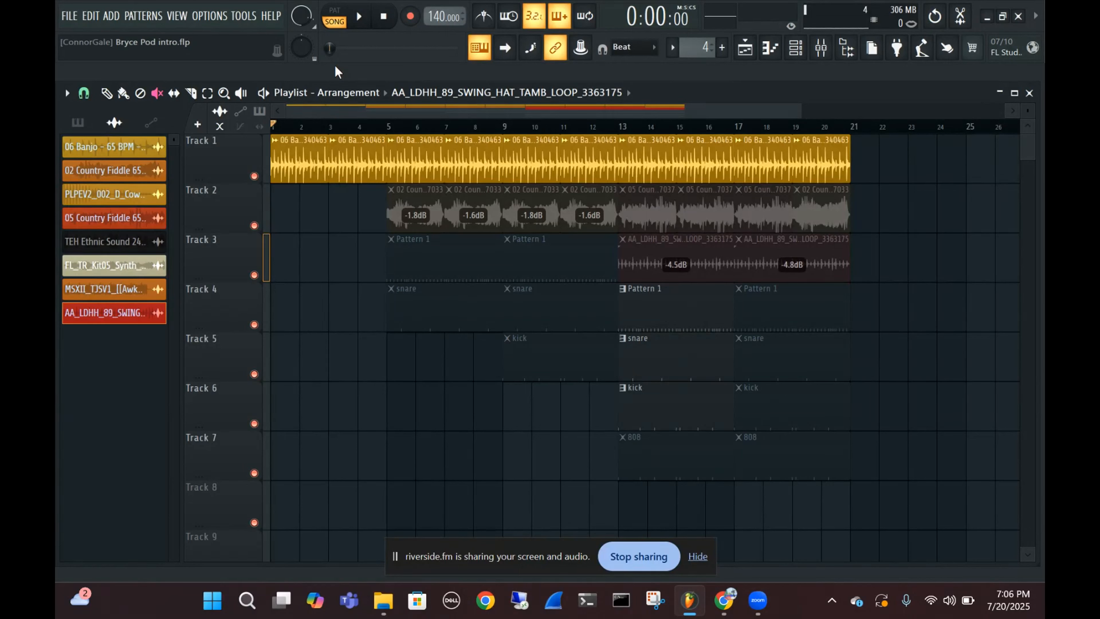
Mute the banjo clips from bar 1 to 11 on track 1 and unmute the fiddle clips from bar 5 to 11 on track 2
left_click(326, 160)
left_click(435, 175)
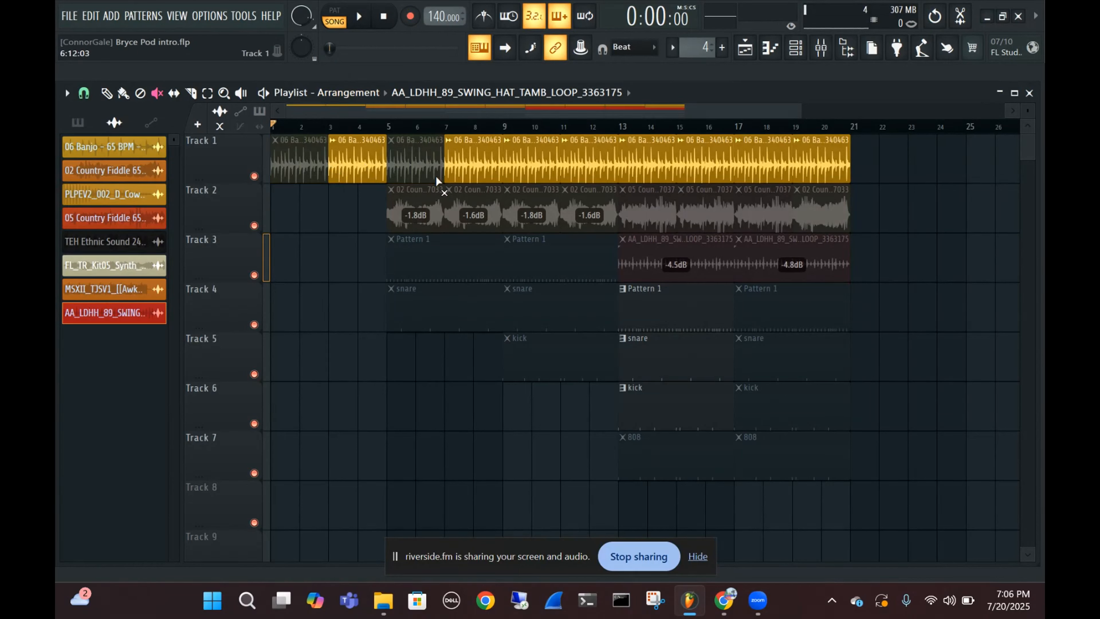
left_click_drag(379, 167, 559, 166)
left_click_drag(390, 212, 558, 213)
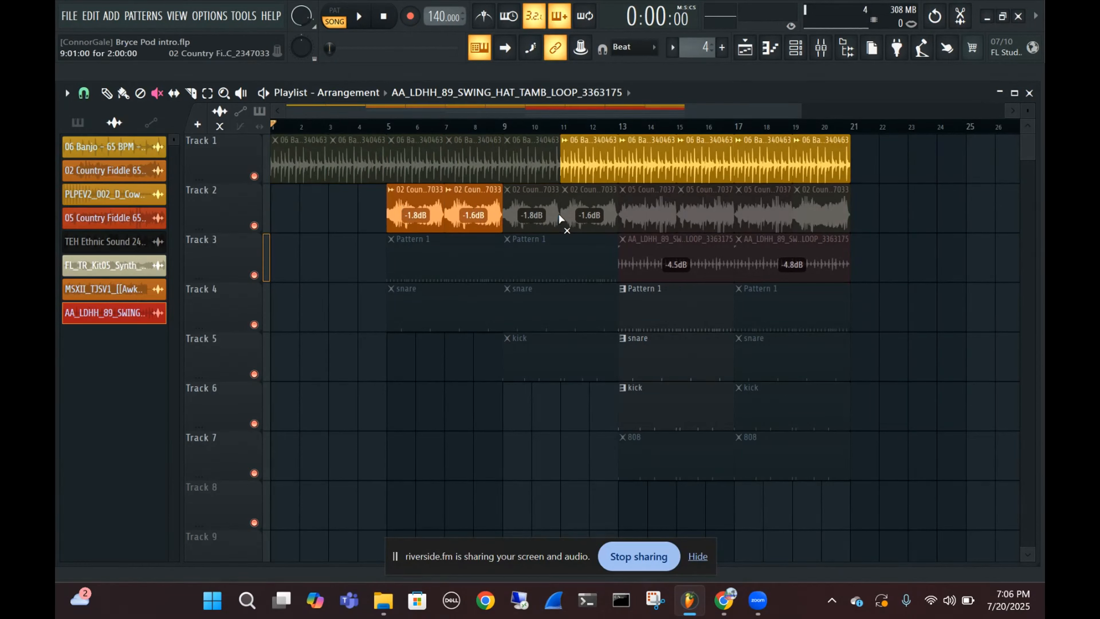
Unmute the first two banjo clips and play the banjo intro into the solo fiddle section from bar 1
left_click(298, 163)
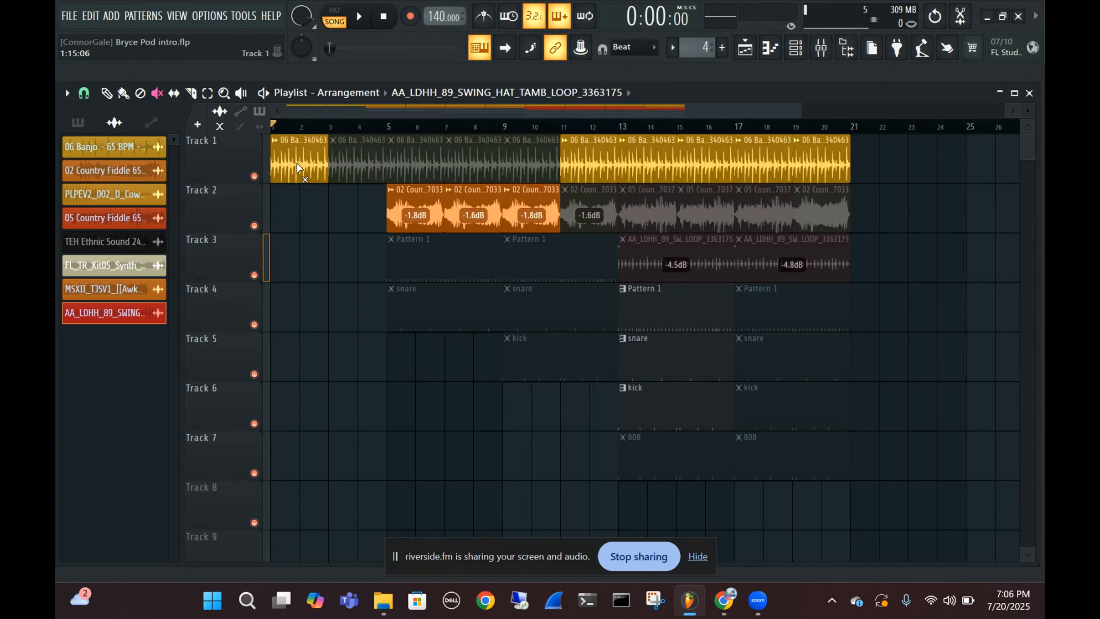
left_click(377, 164)
key("space")
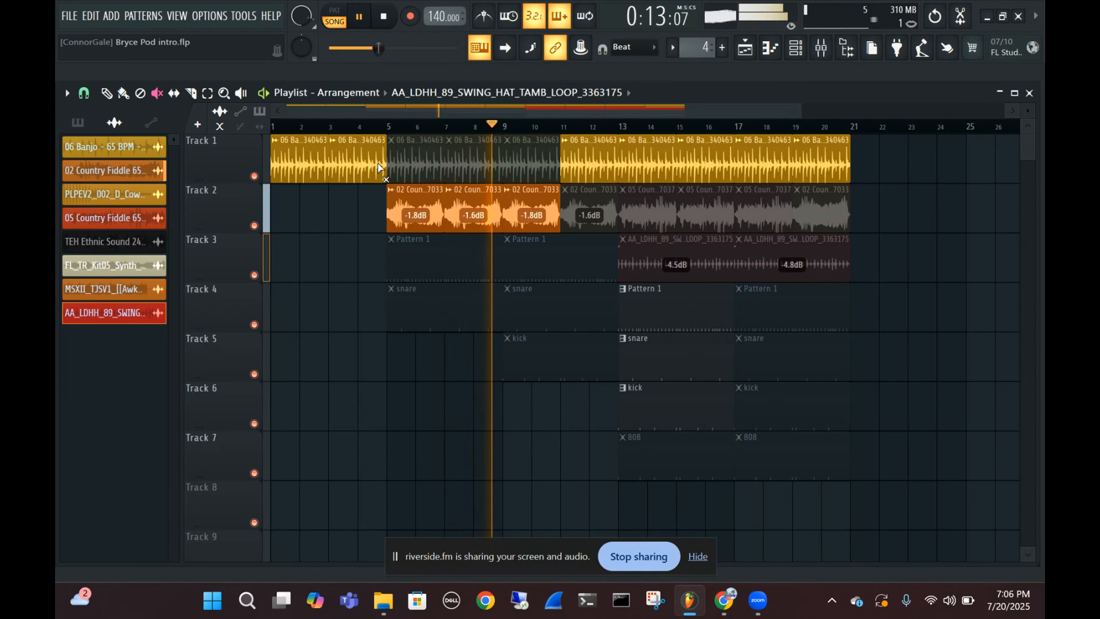
key("space")
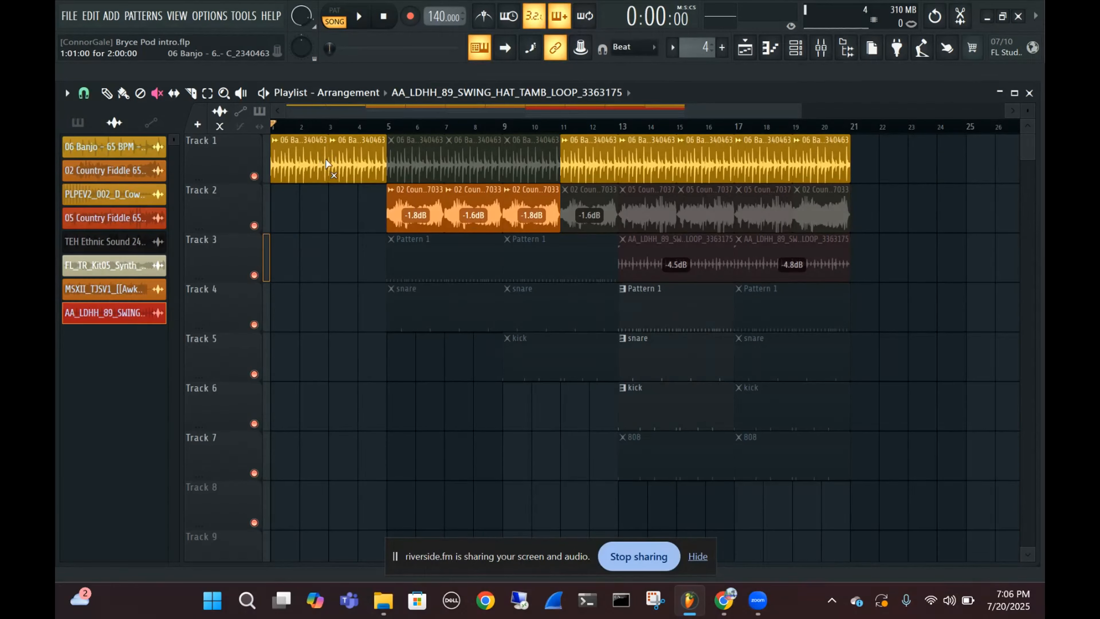
Examine the banjo waveform on track 1 where the first two loops meet at bar 3
scroll(327, 158, "up", 3)
scroll(338, 166, "up", 4)
scroll(341, 164, "down", 3)
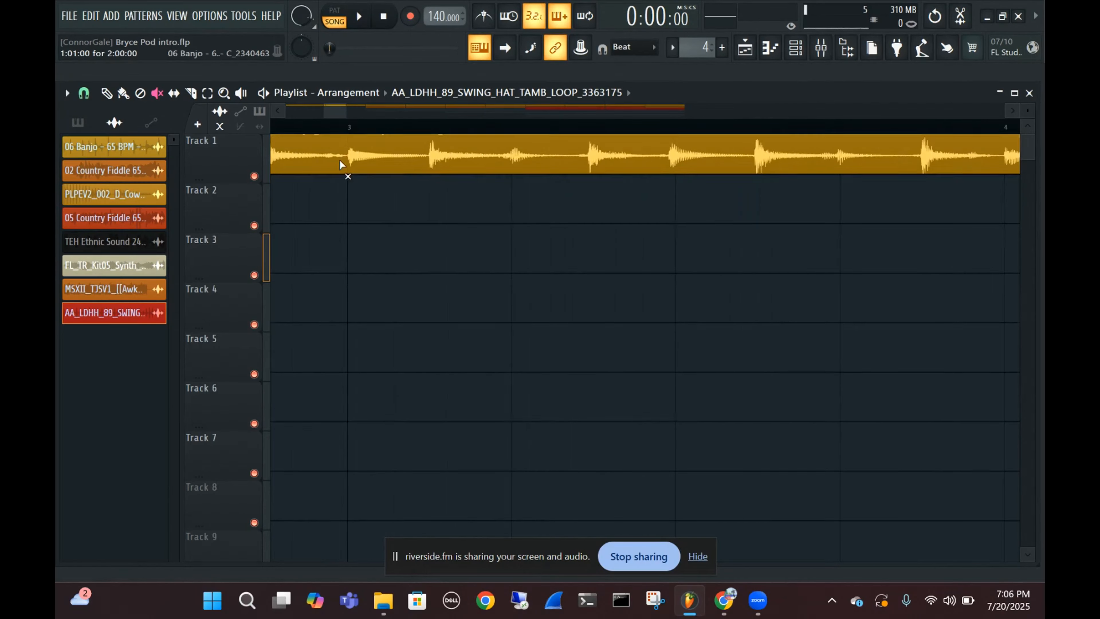
scroll(343, 170, "up", 3)
scroll(347, 171, "down", 5)
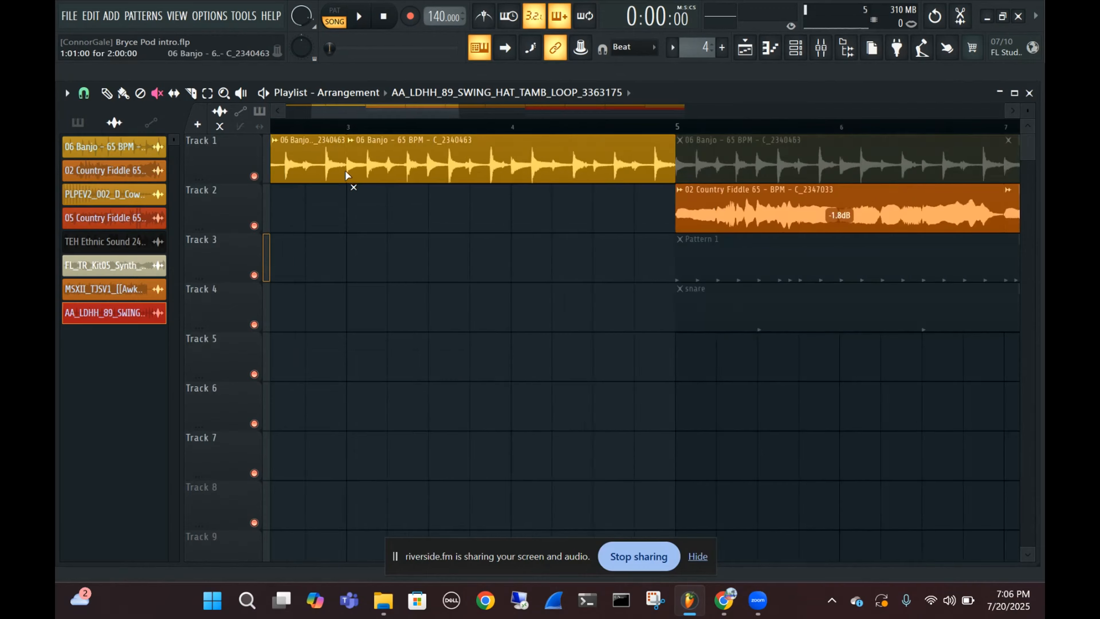
scroll(338, 159, "down", 2)
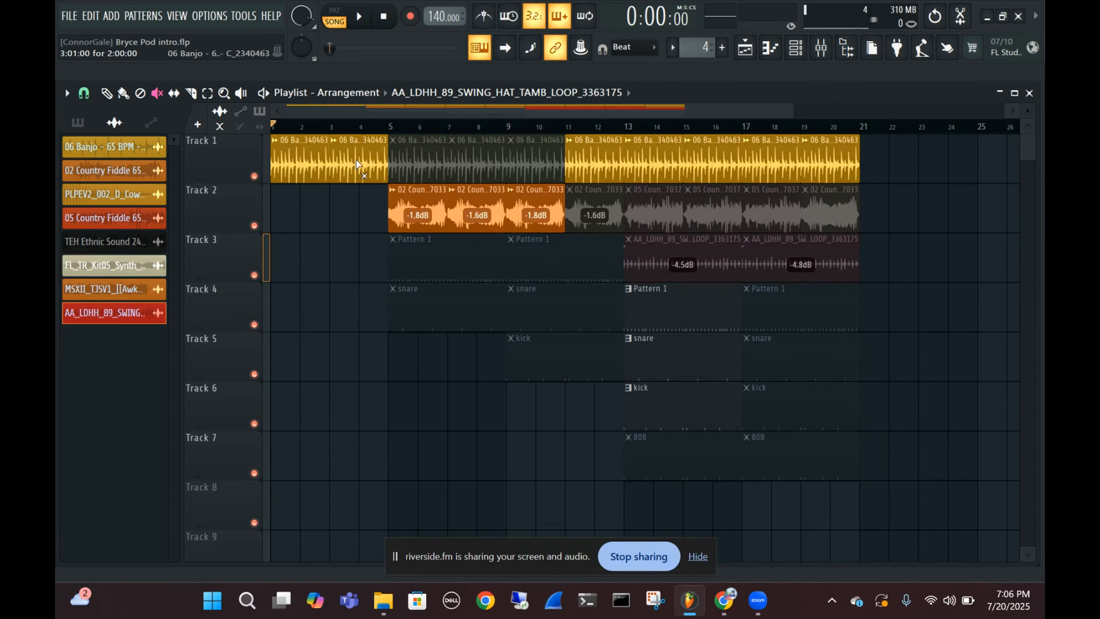
scroll(360, 160, "up", 3)
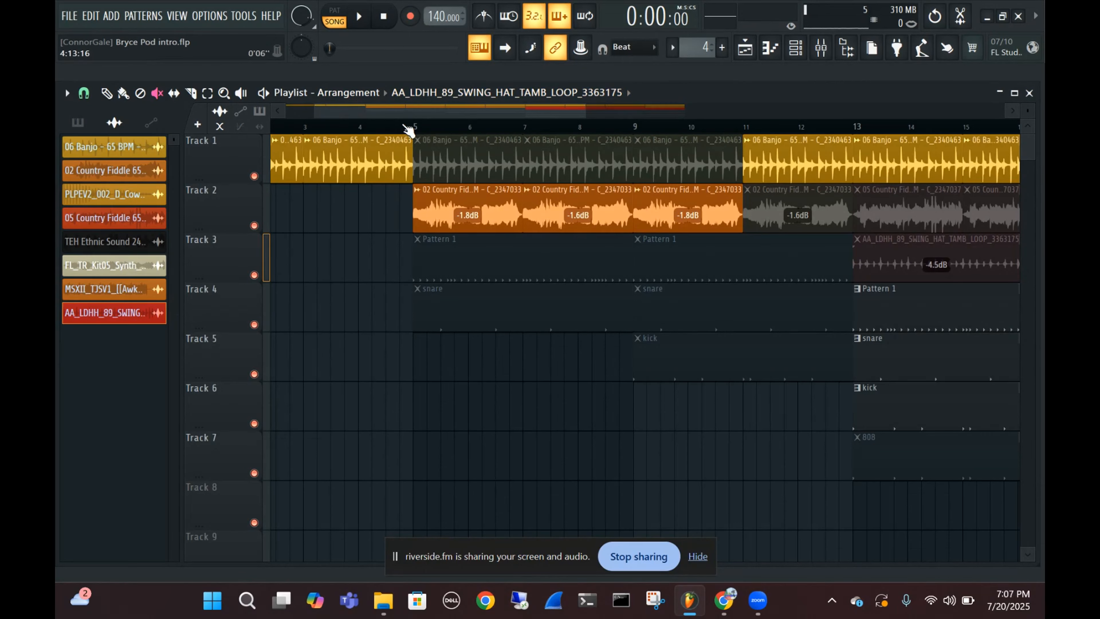
Place the playhead just before bar 5 and unmute the Pattern 1 and snare clips that start at bar 5
left_click(157, 93)
left_click(107, 93)
left_click(411, 129)
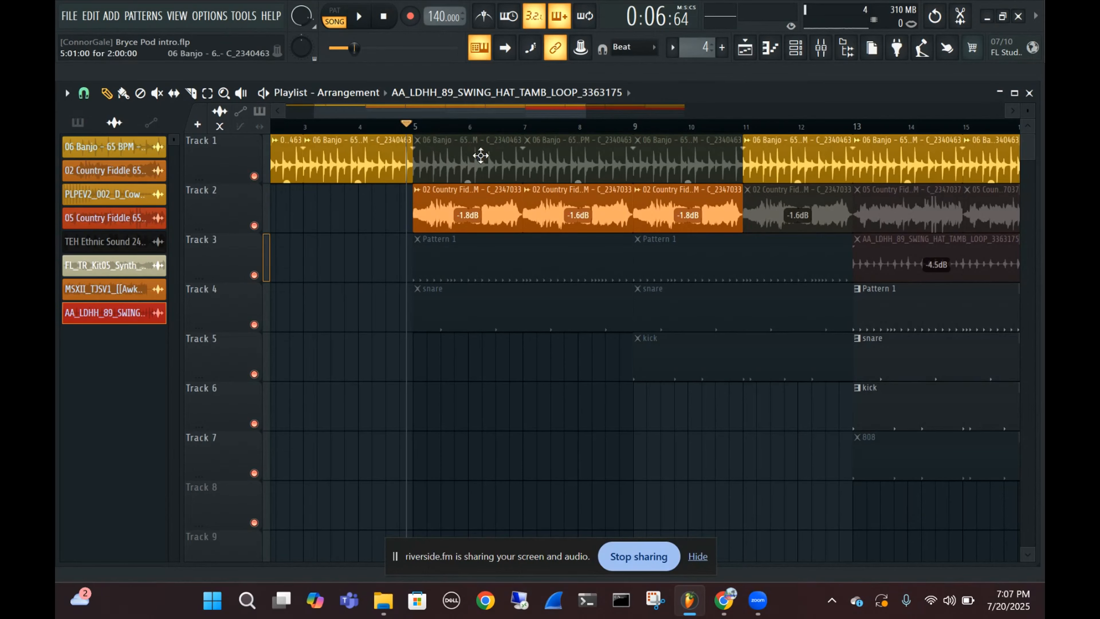
left_click(157, 93)
left_click(494, 273)
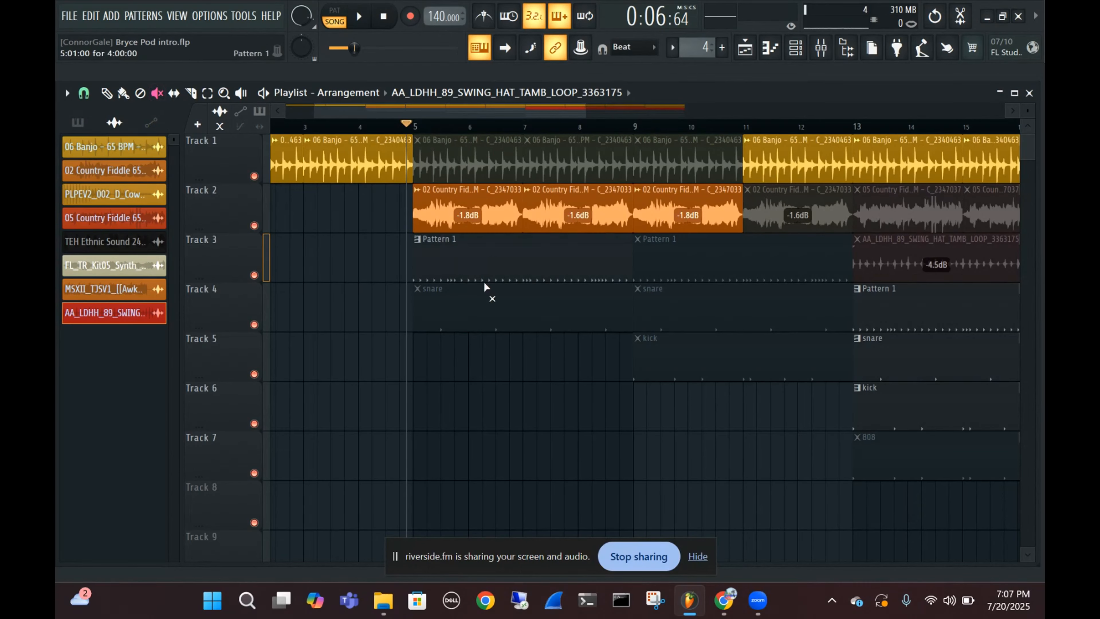
left_click(453, 313)
scroll(542, 256, "up", 1)
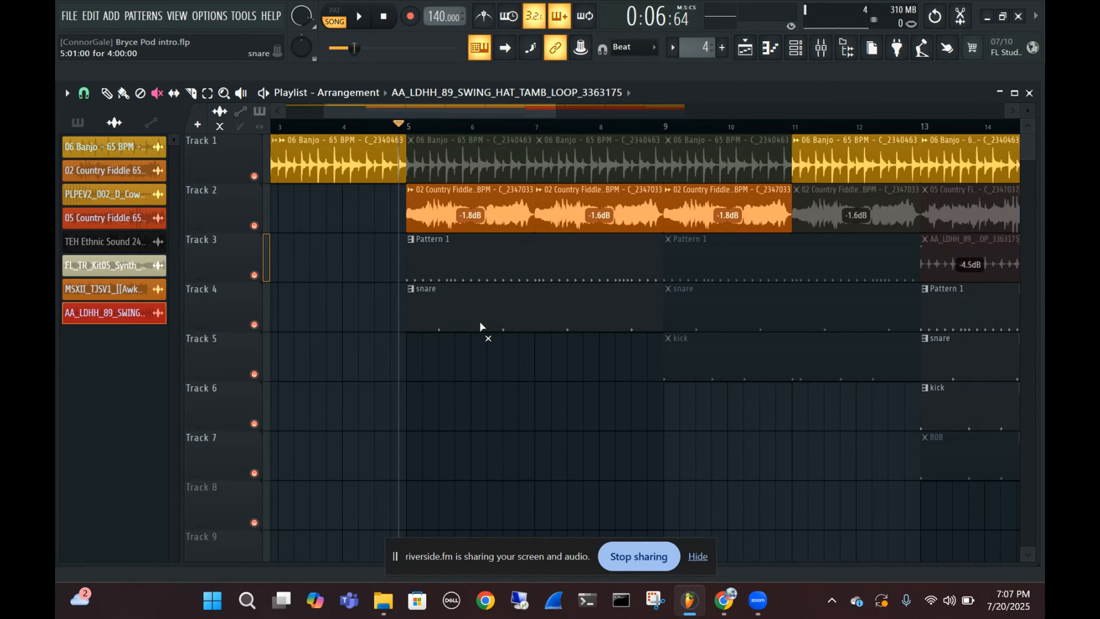
Unmute the banjo clips from bar 5 to 11 on track 1 and play the layered section from just before bar 5
left_click(451, 165)
left_click(576, 167)
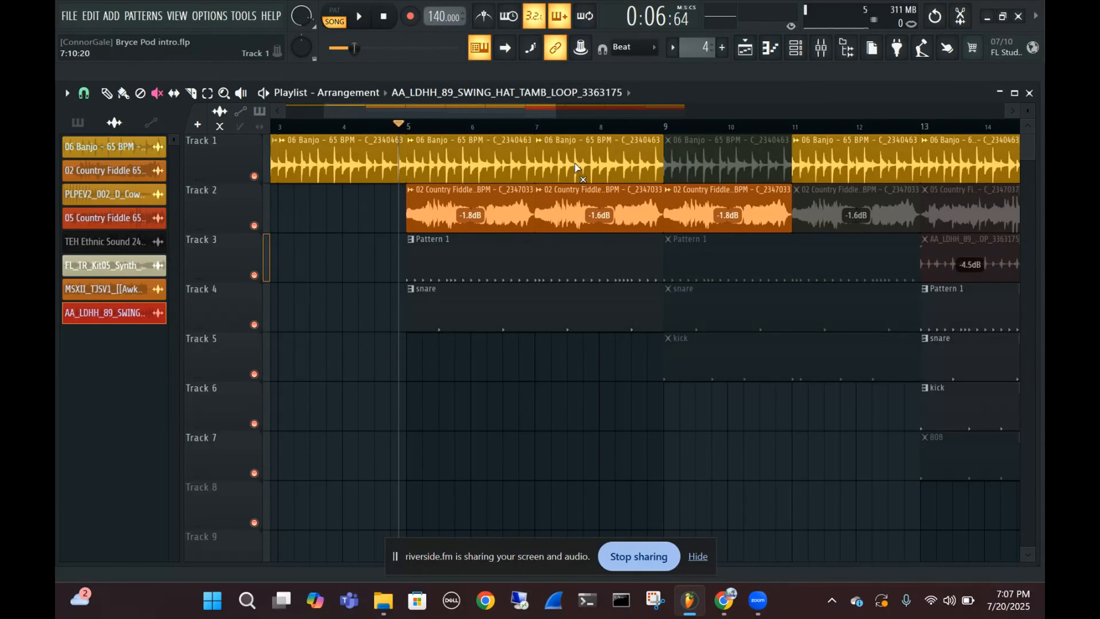
key("space")
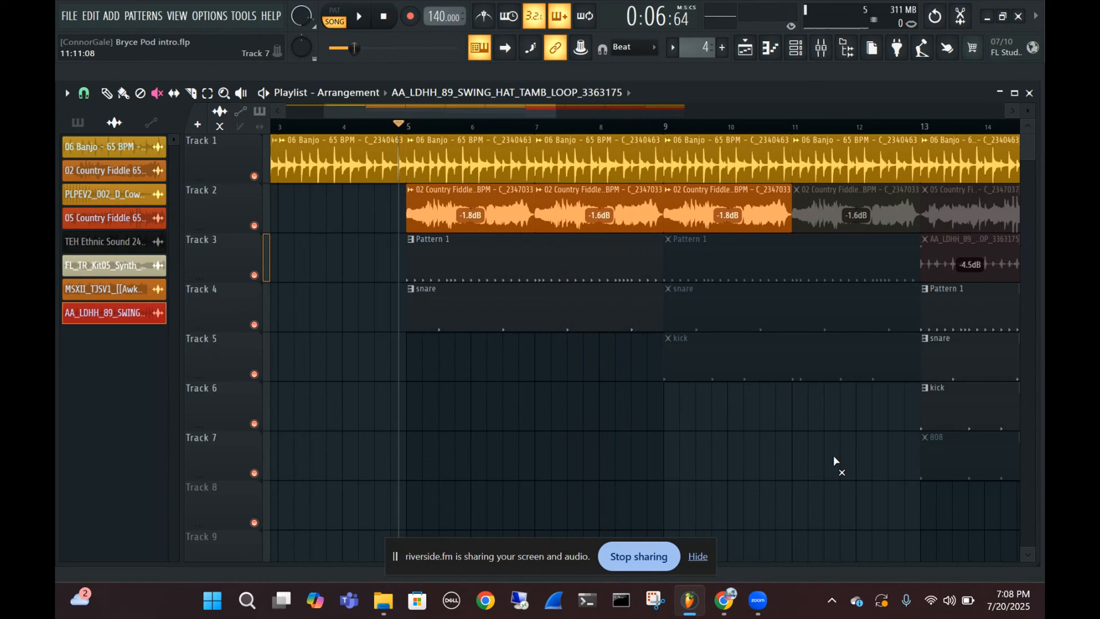
scroll(834, 458, "down", 2)
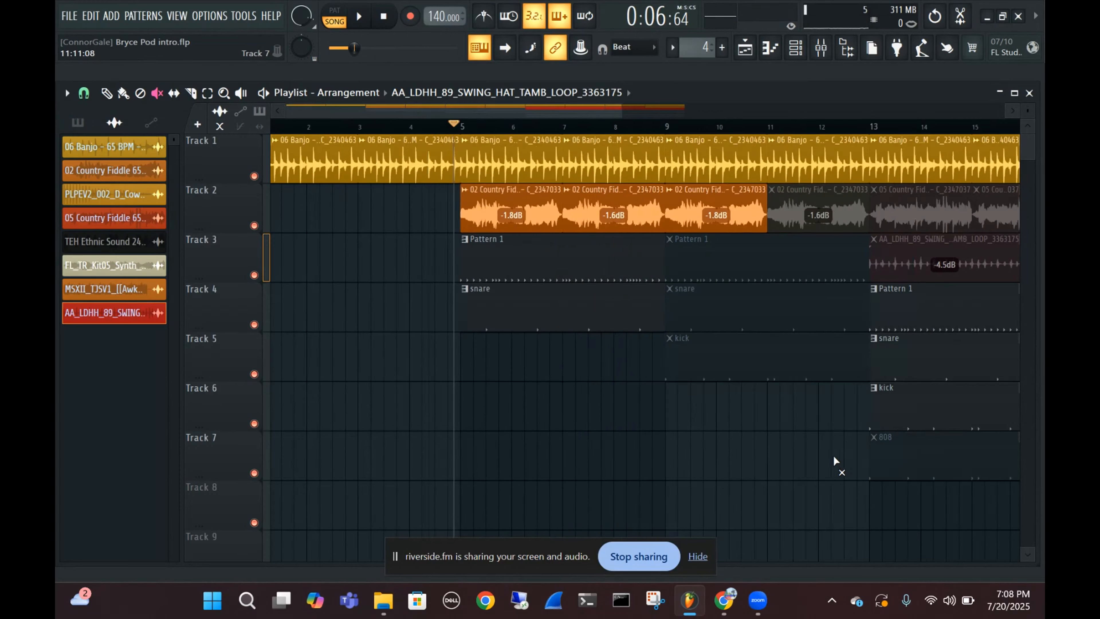
scroll(833, 454, "down", 1)
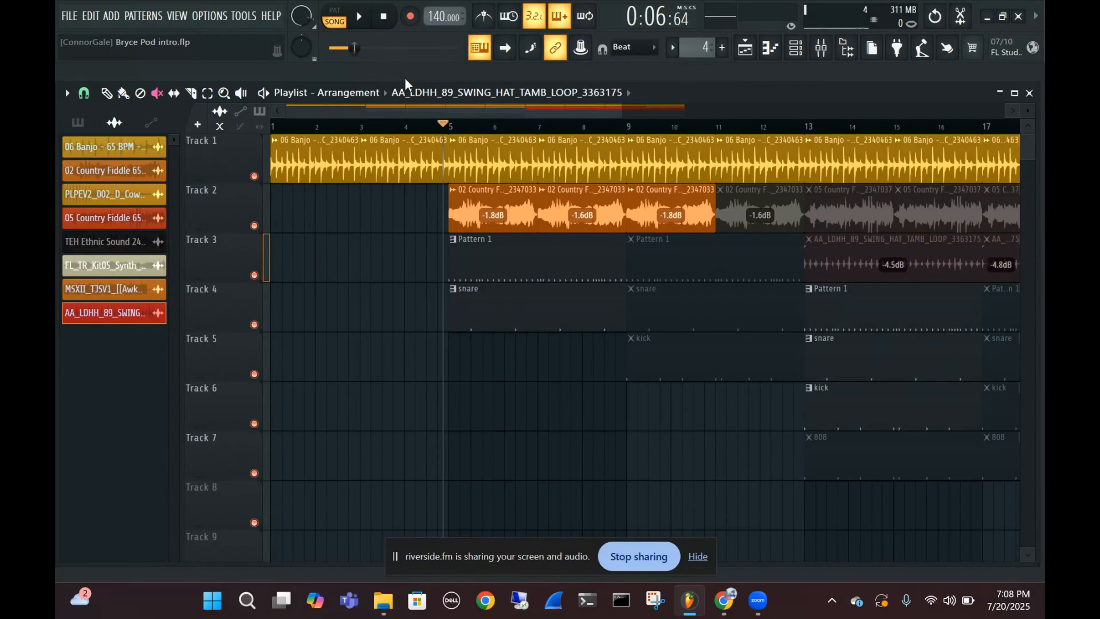
Unmute the Pattern 1, snare and kick clips that start at bar 9
left_click(667, 263)
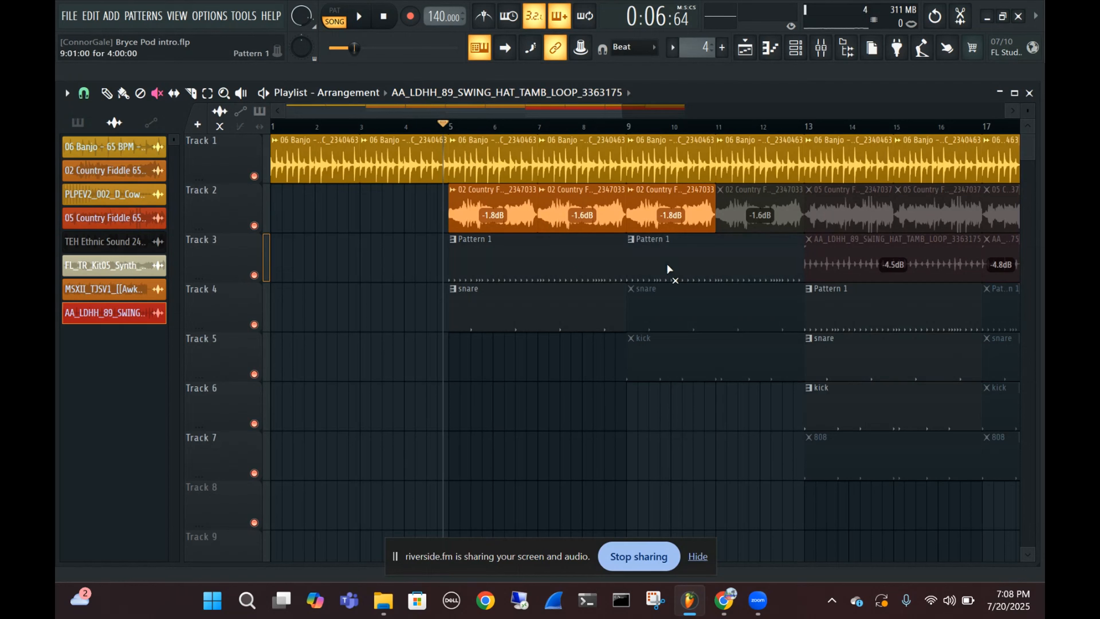
left_click(674, 303)
left_click(677, 338)
Unmute the fiddle clips on track 2 that start at bars 11, 13, 15 and 17
left_click(780, 213)
left_click(849, 212)
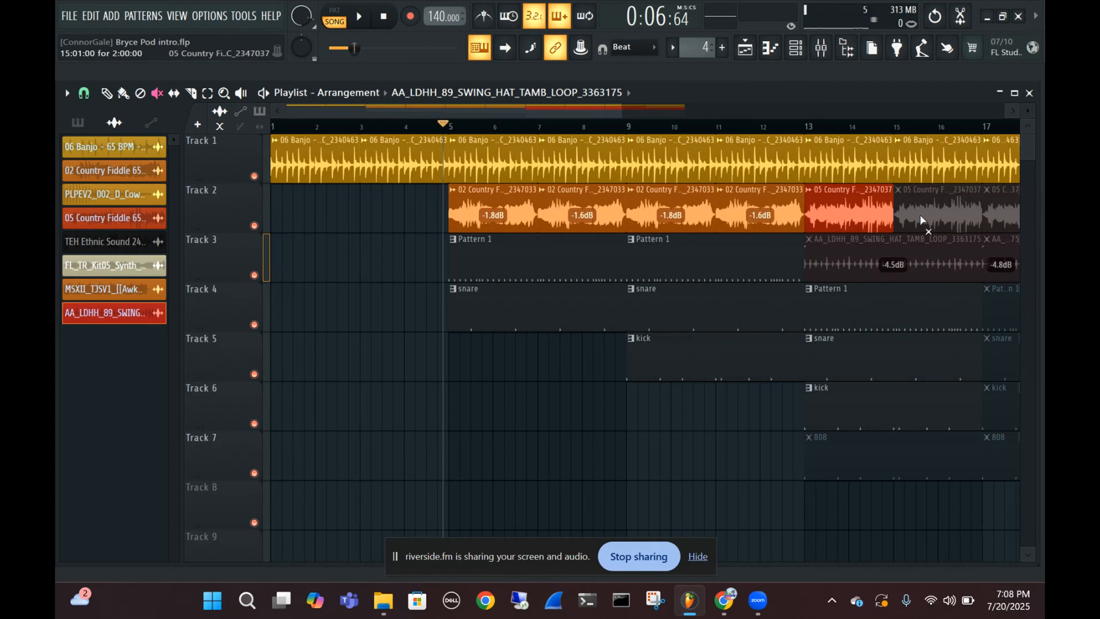
left_click(922, 220)
left_click(1005, 217)
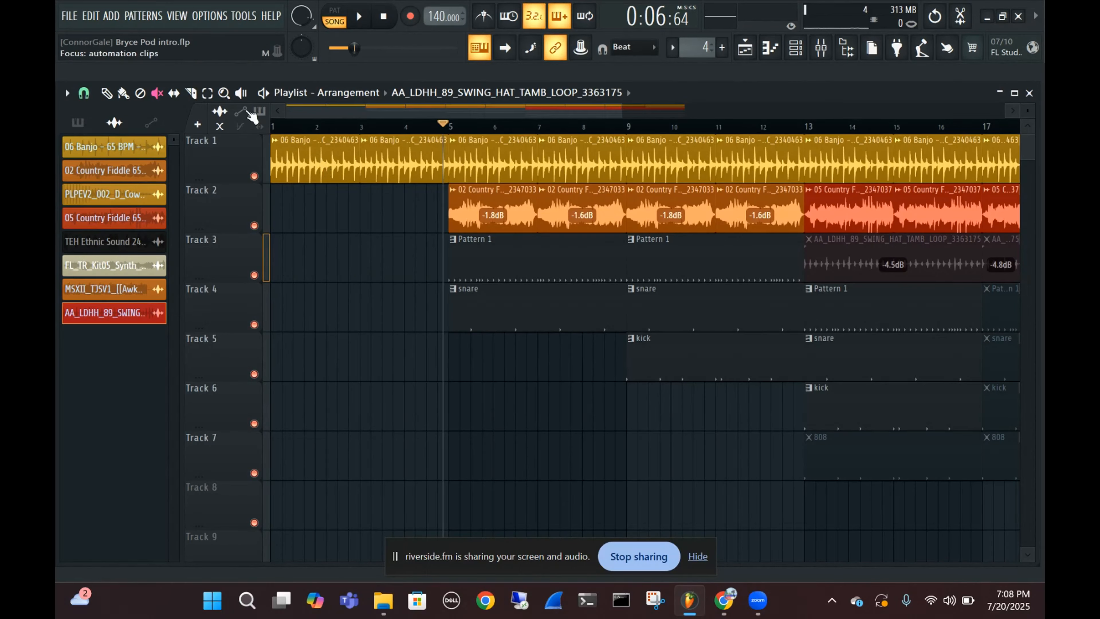
left_click(106, 93)
mouse_move(375, 268)
left_mouse_down()
mouse_move(479, 265)
mouse_move(481, 297)
left_mouse_up()
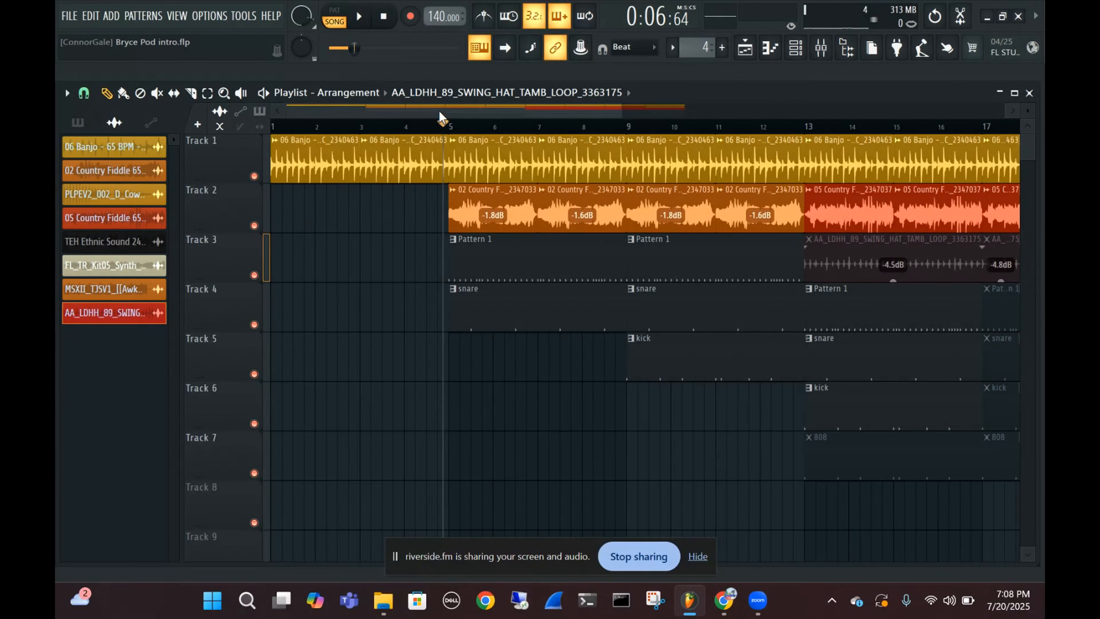
left_click_drag(836, 250, 911, 263)
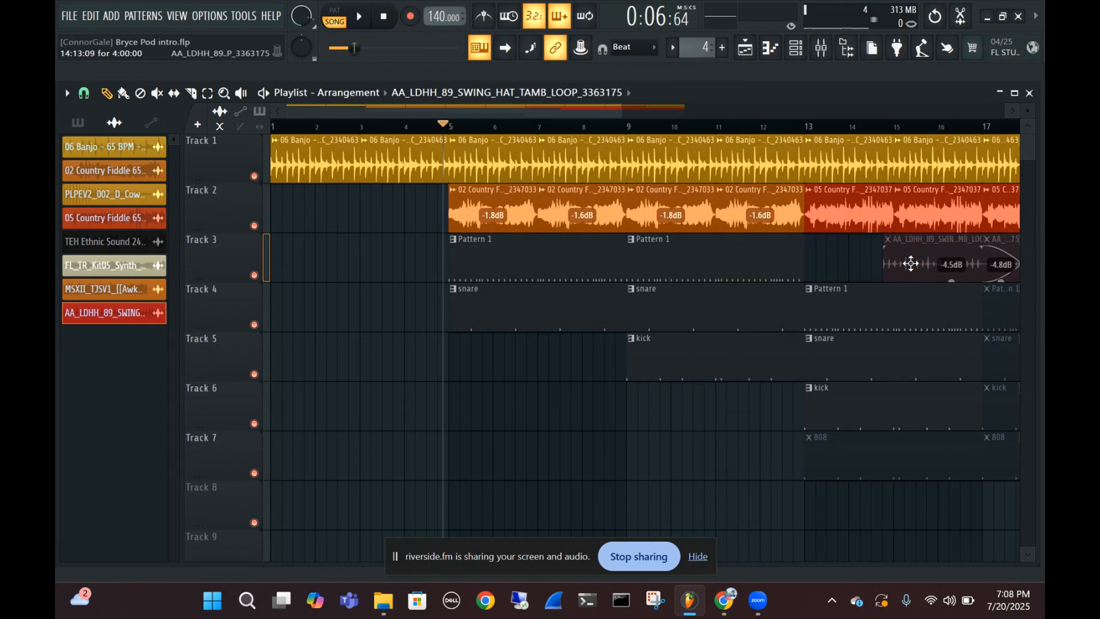
key("ctrl+z")
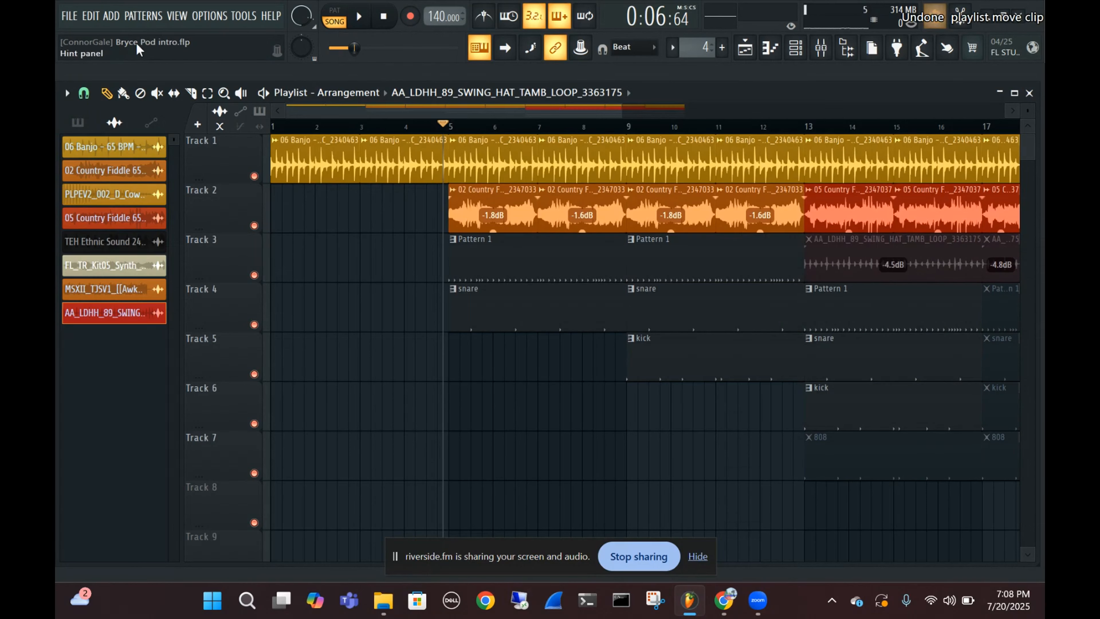
Unmute the swing hat tambourine loops on track 3 at bars 13 and 17 and the fiddle clip on track 2 at bar 19
left_click(157, 94)
left_click(915, 250)
scroll(909, 239, "down", 1)
left_click(962, 258)
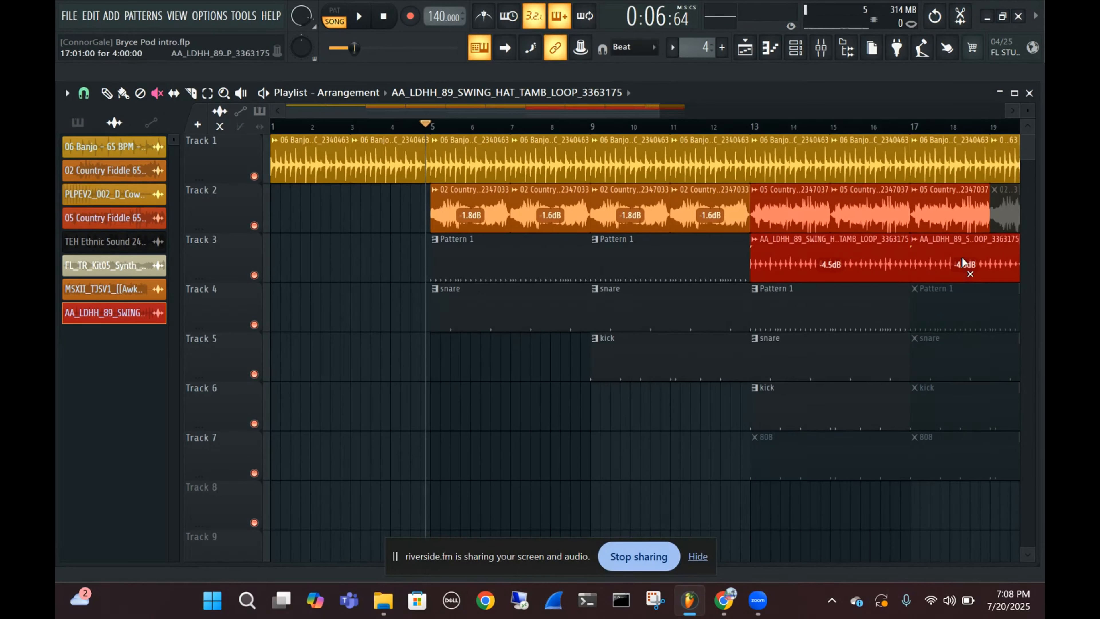
left_click(1000, 206)
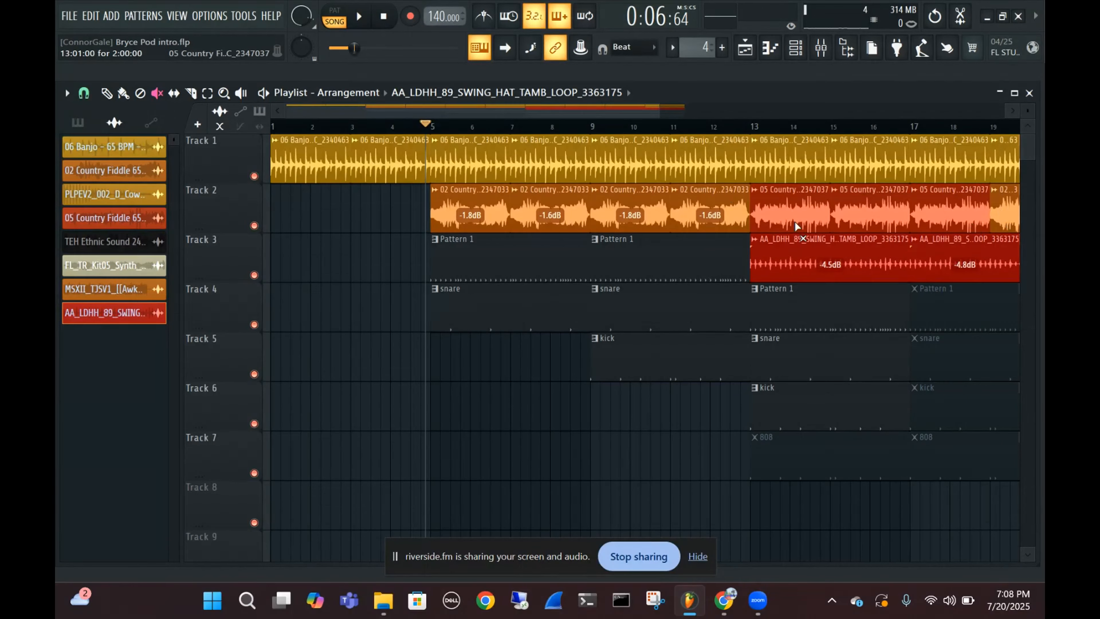
Unmute the Pattern 1, snare, kick and 808 clips at bar 17 and the 808 clip at bar 13
left_click(934, 314)
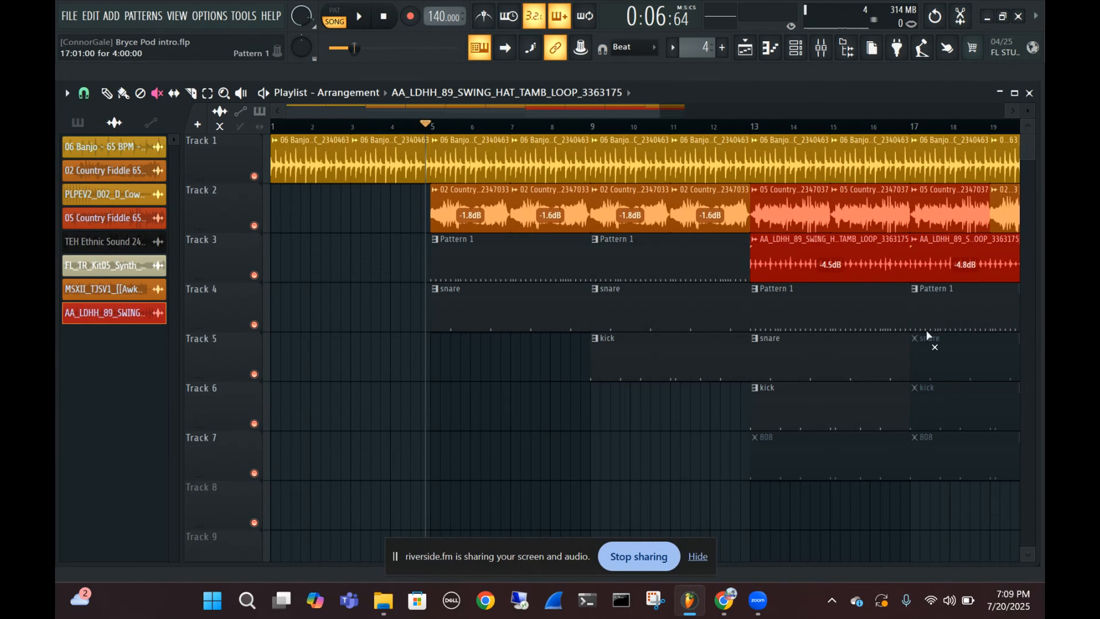
left_click(929, 375)
left_click(943, 402)
left_click(935, 462)
left_click(810, 470)
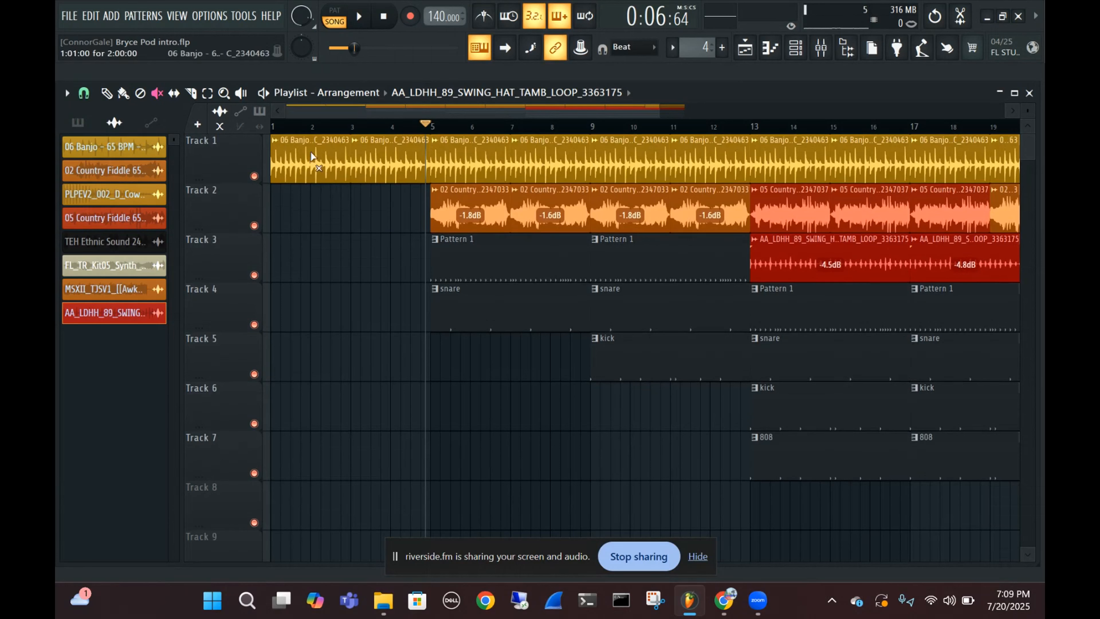
scroll(303, 114, "up", 5)
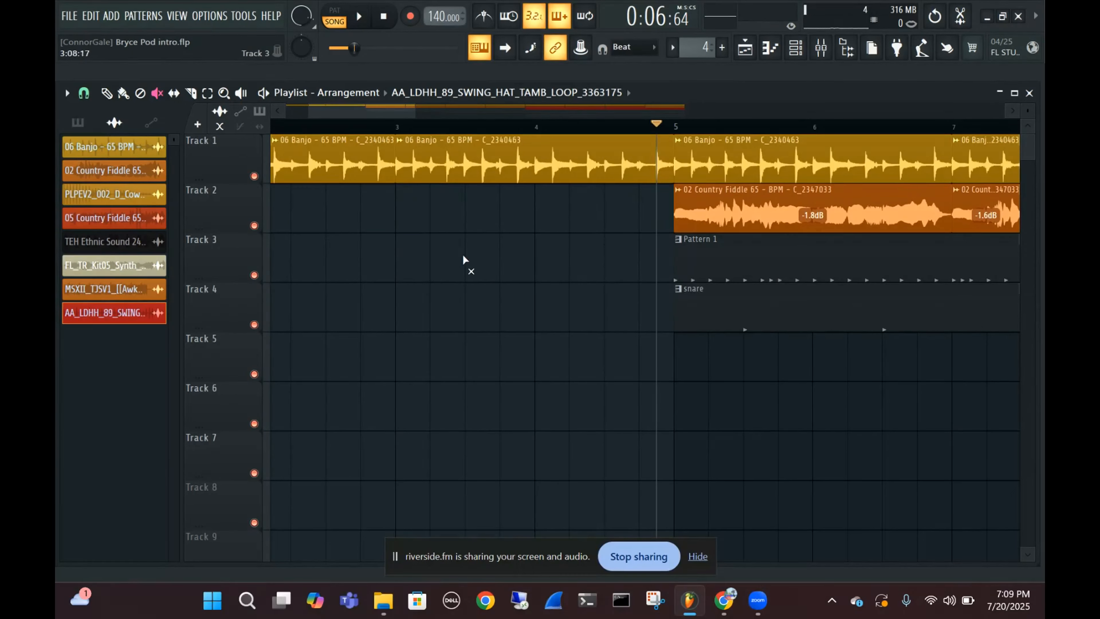
scroll(452, 305, "down", 4)
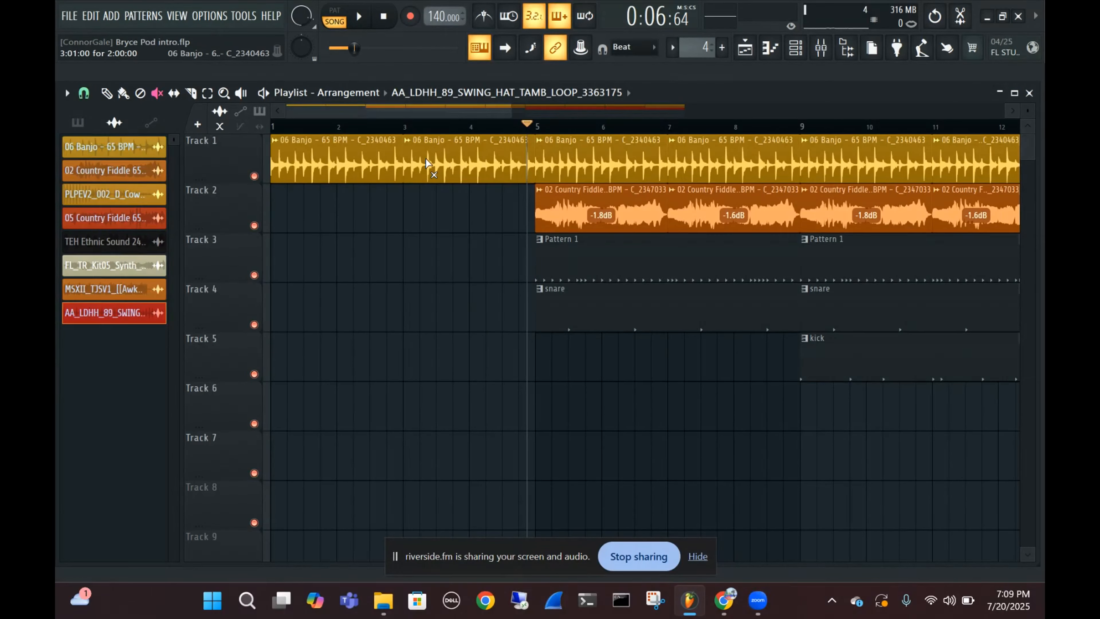
scroll(382, 230, "down", 2)
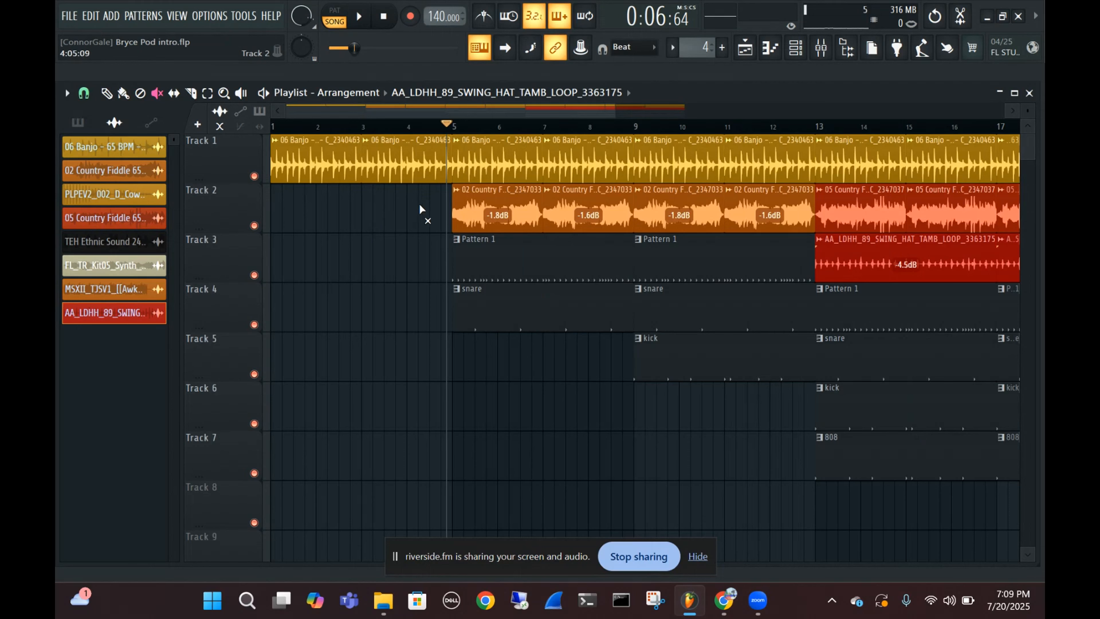
Give each of the Pattern 1, snare and kick patterns a random color
left_click(106, 95)
left_click(77, 122)
right_click(92, 146)
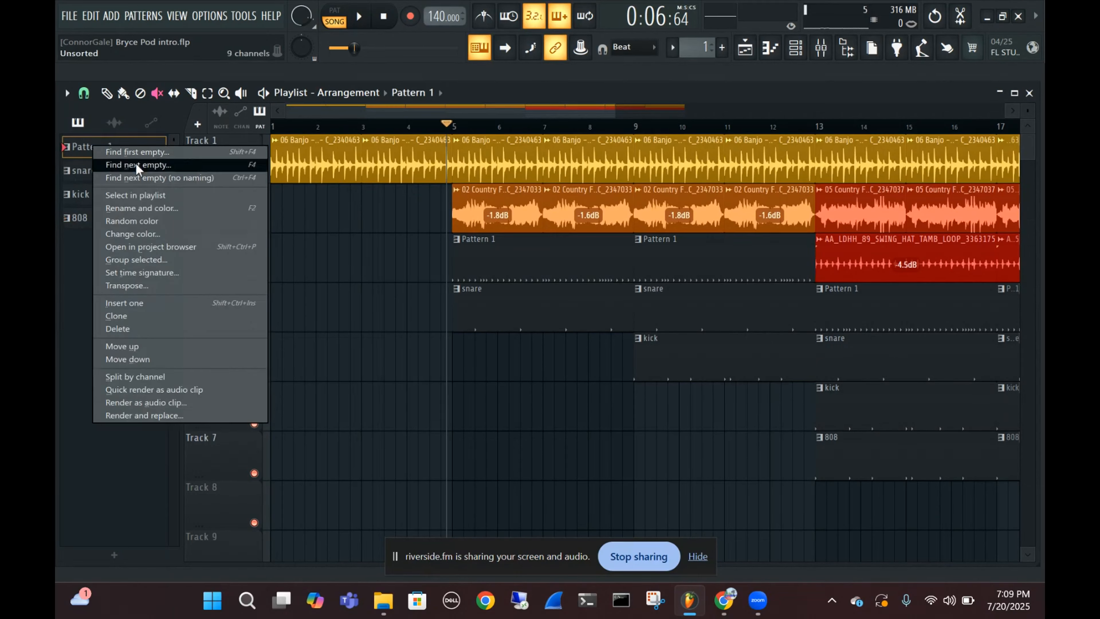
left_click(135, 225)
right_click(99, 156)
left_click(85, 172)
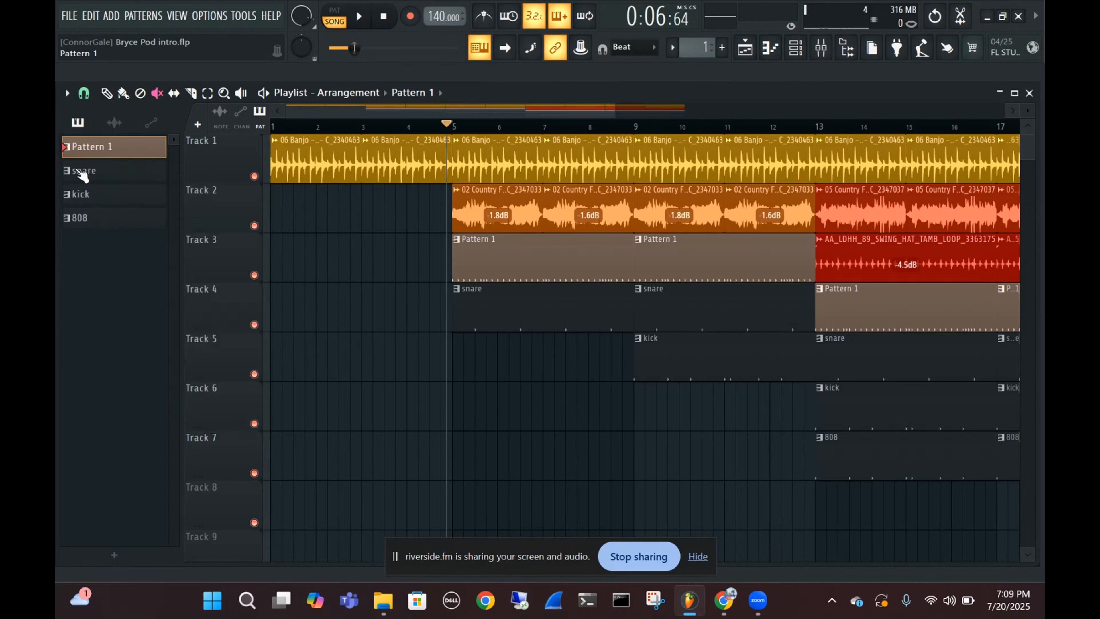
right_click(85, 172)
left_click(130, 243)
right_click(110, 197)
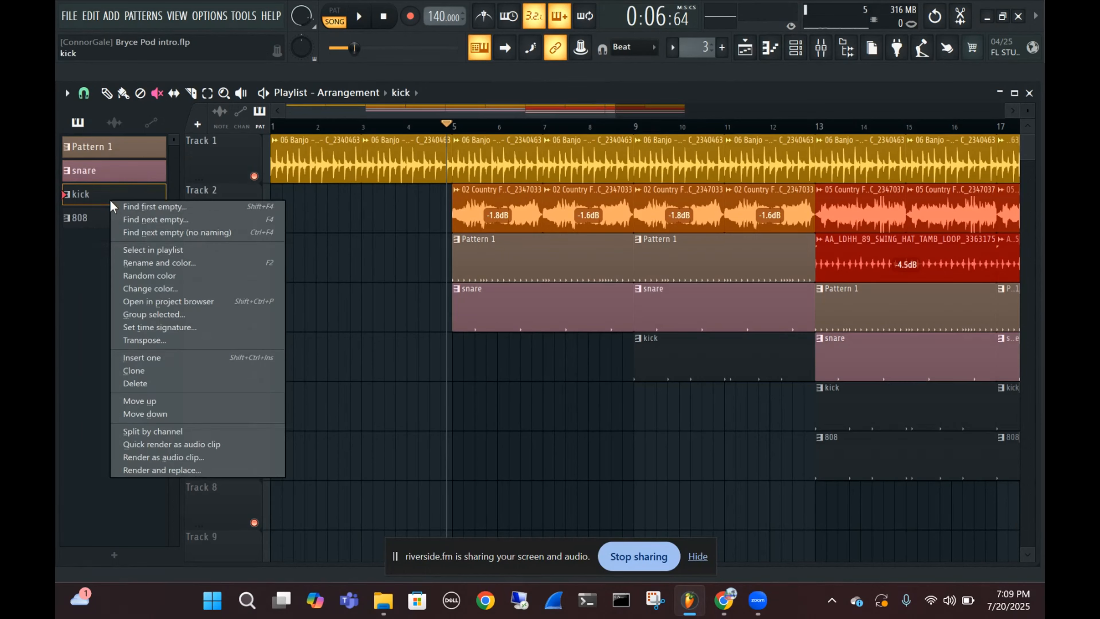
left_click(130, 272)
right_click(115, 219)
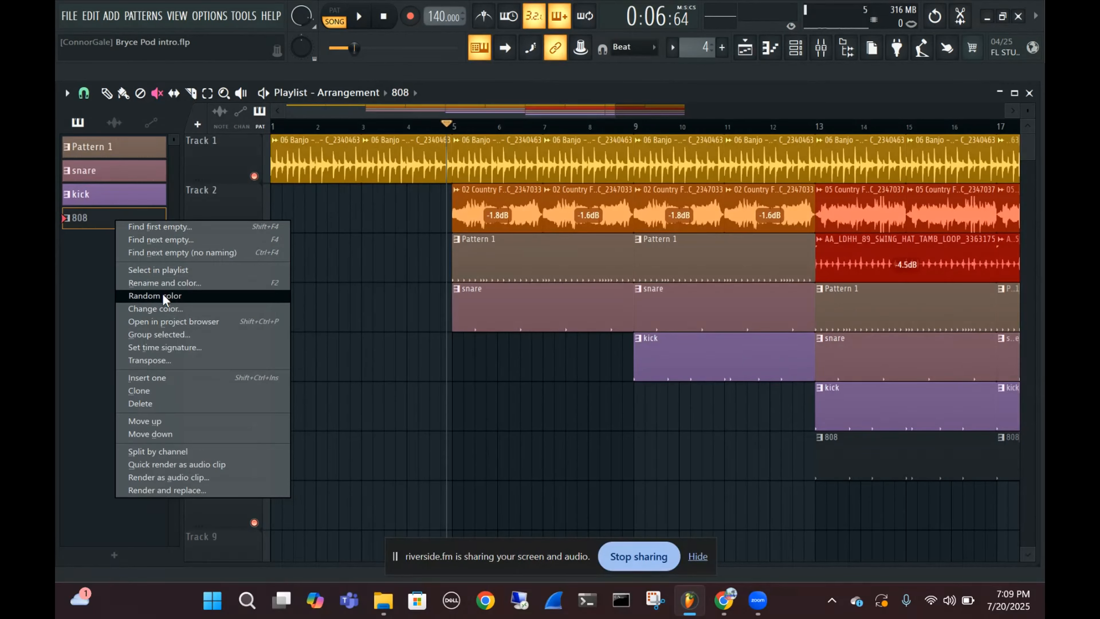
left_click(154, 283)
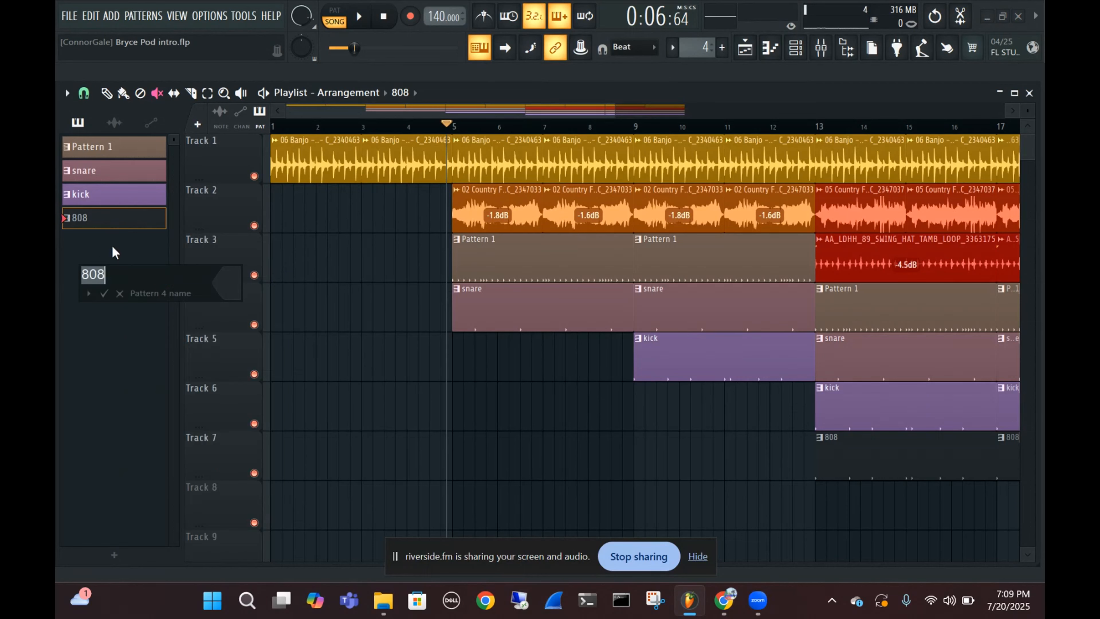
left_click(120, 294)
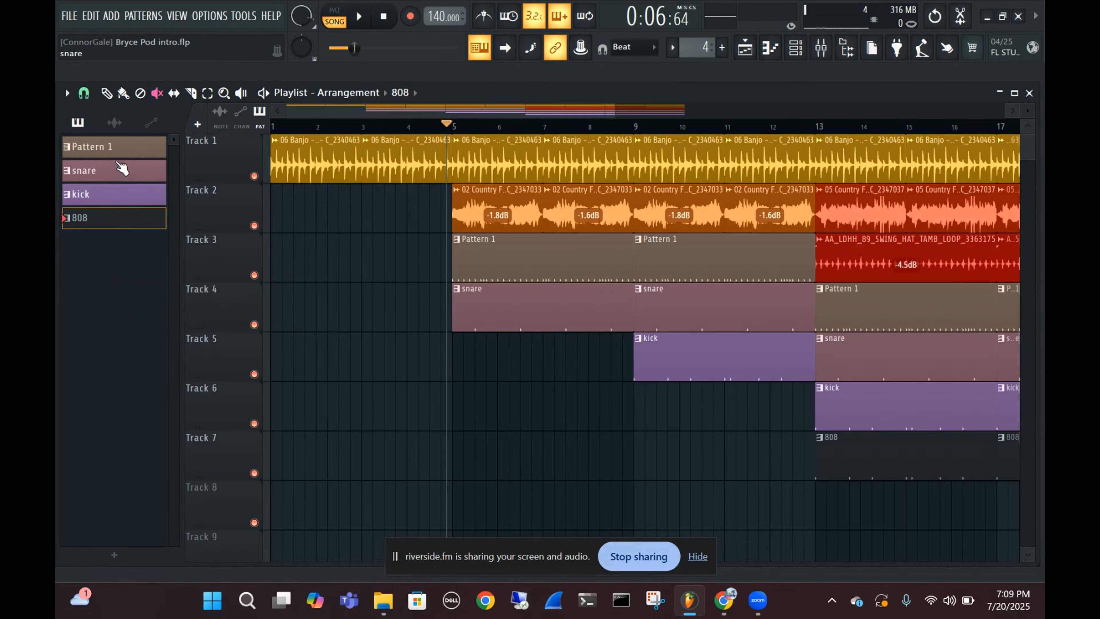
Rename Pattern 1 as "hi hat"
right_click(107, 149)
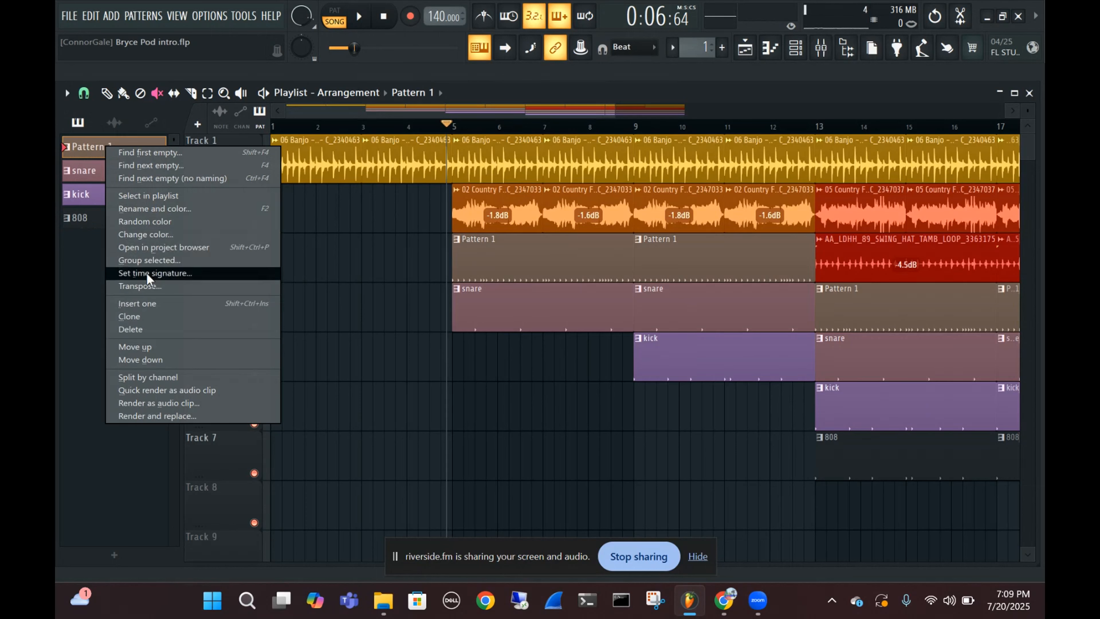
left_click(139, 209)
type("hi")
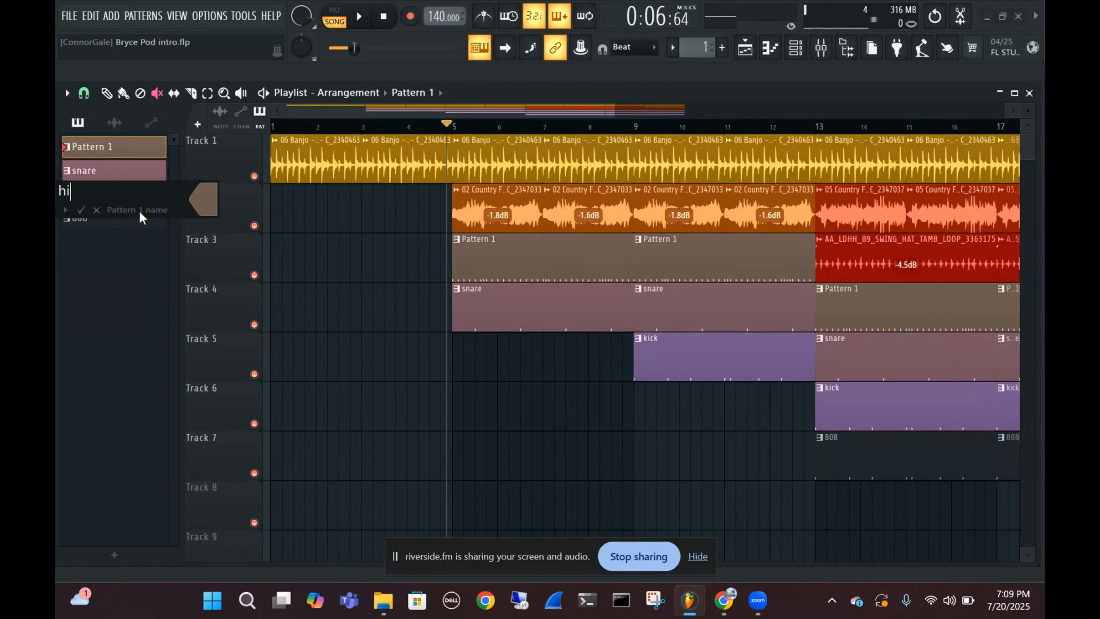
type(" ja")
key("BackSpace")
key("BackSpace")
key("BackSpace")
type("hat")
key("Return")
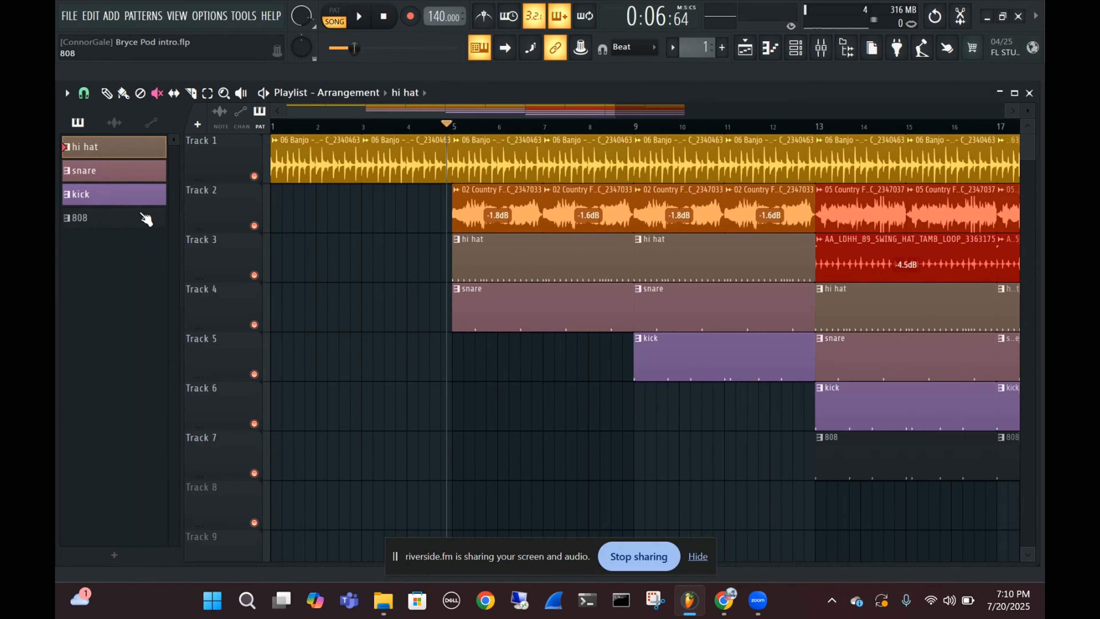
right_click(95, 218)
left_click(61, 251)
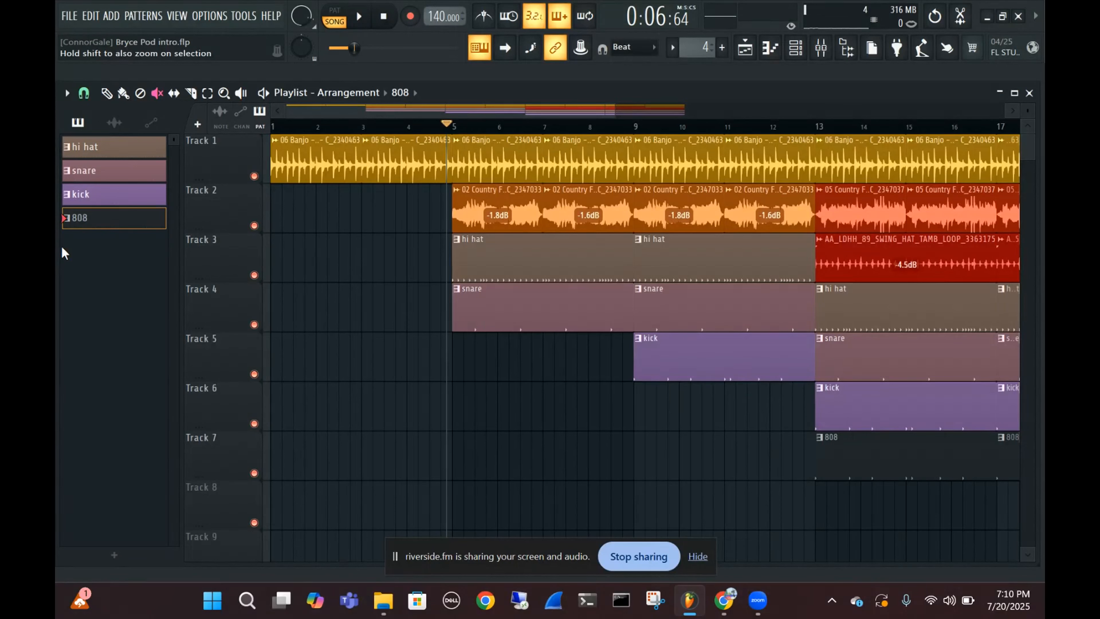
right_click(109, 226)
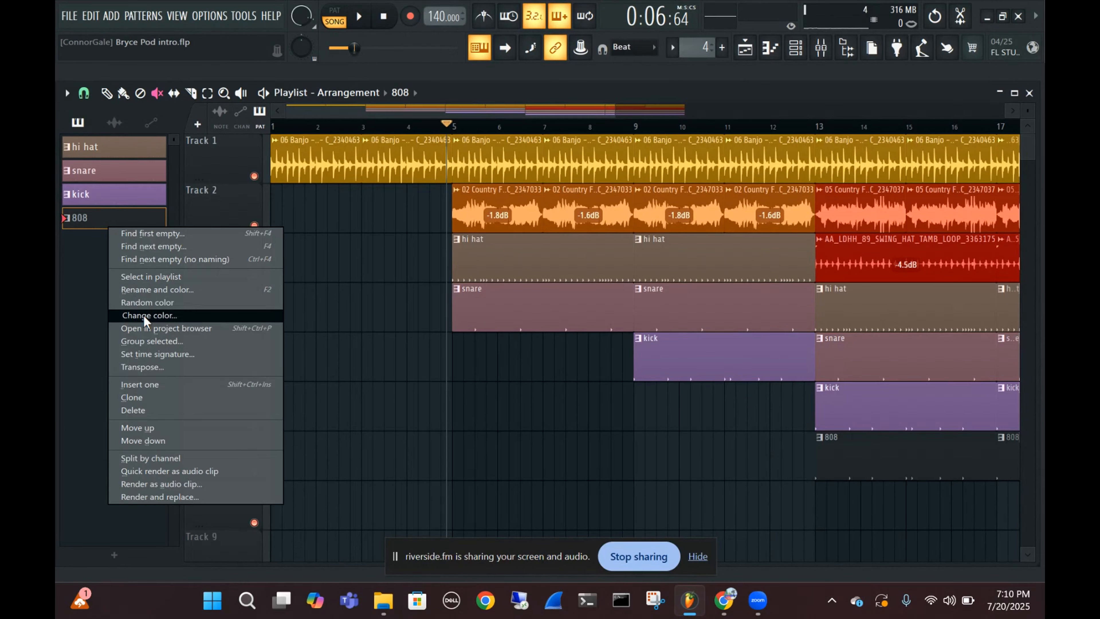
left_click(134, 289)
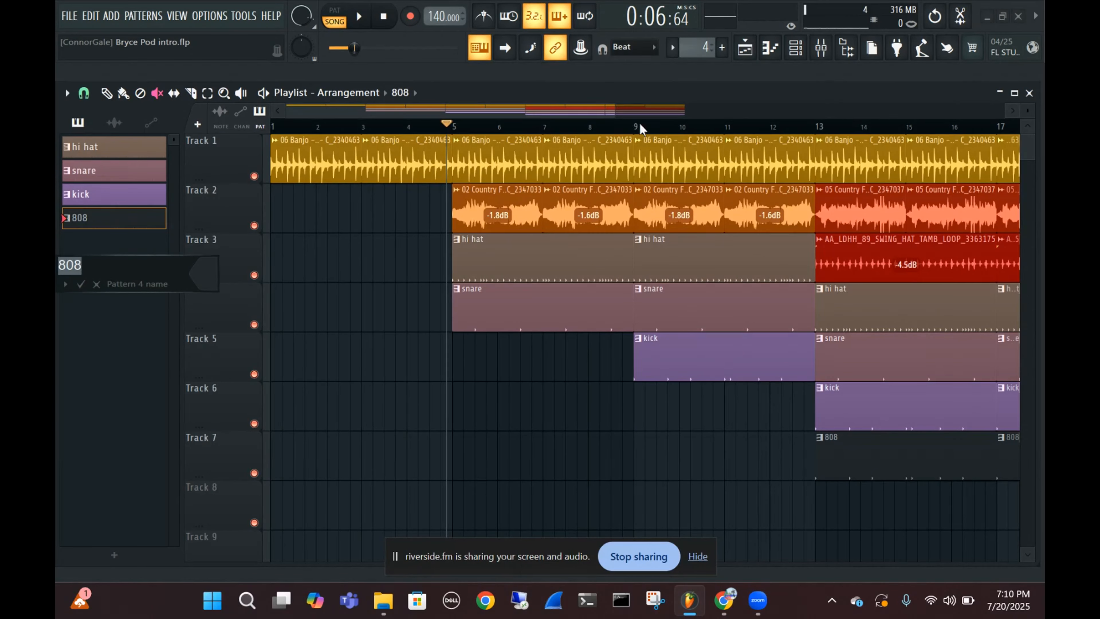
left_click(96, 284)
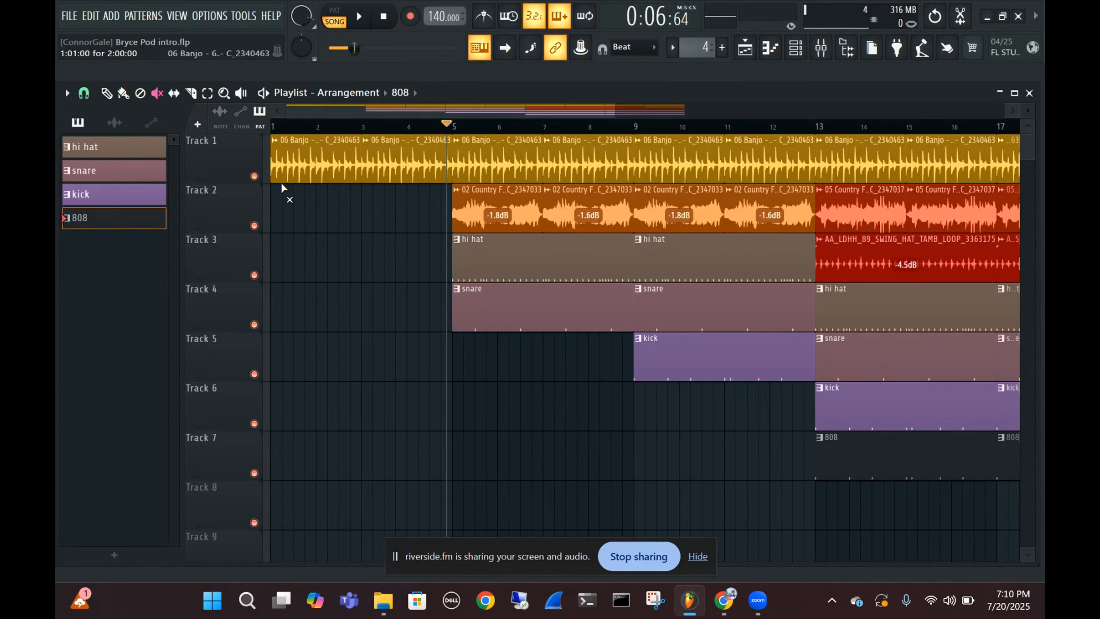
Change the color of the 06 Banjo audio clips to blue using the color selector
left_click(123, 126)
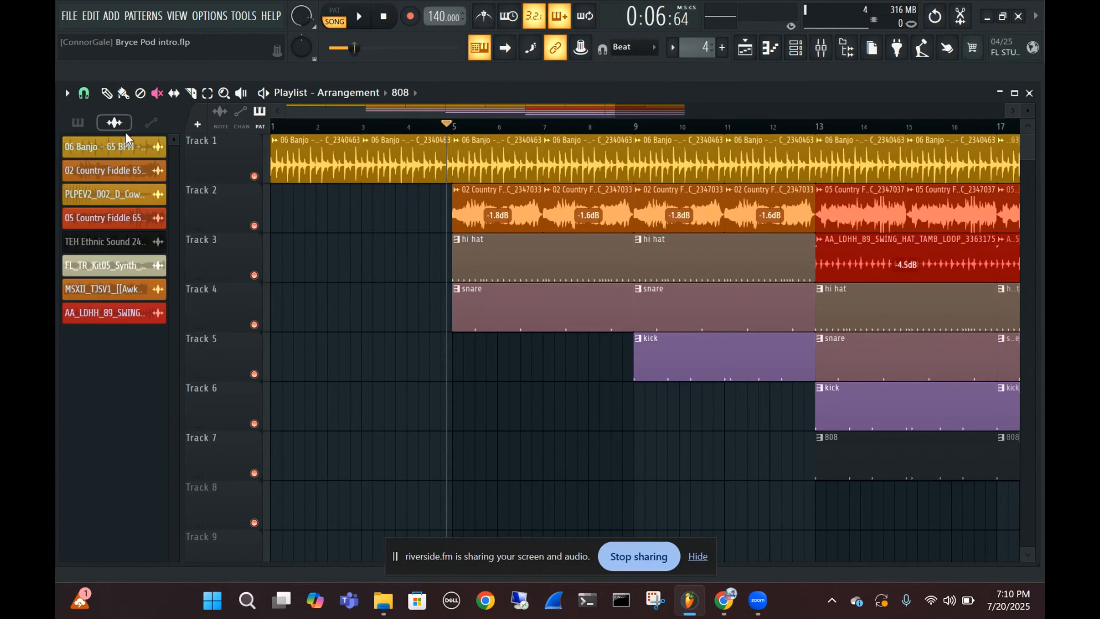
right_click(118, 152)
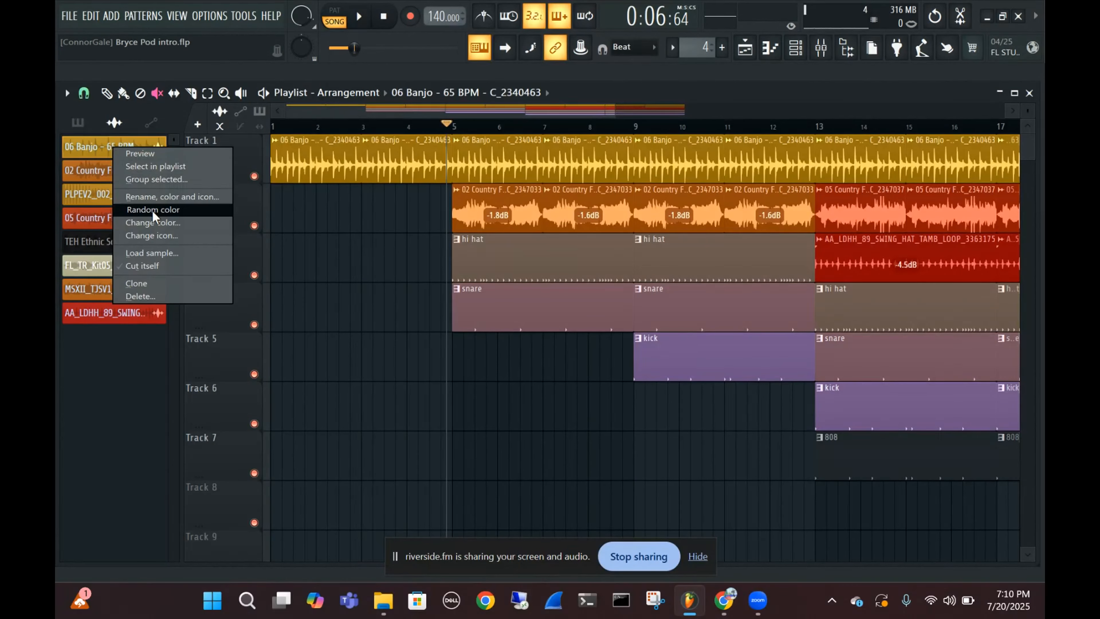
left_click(157, 222)
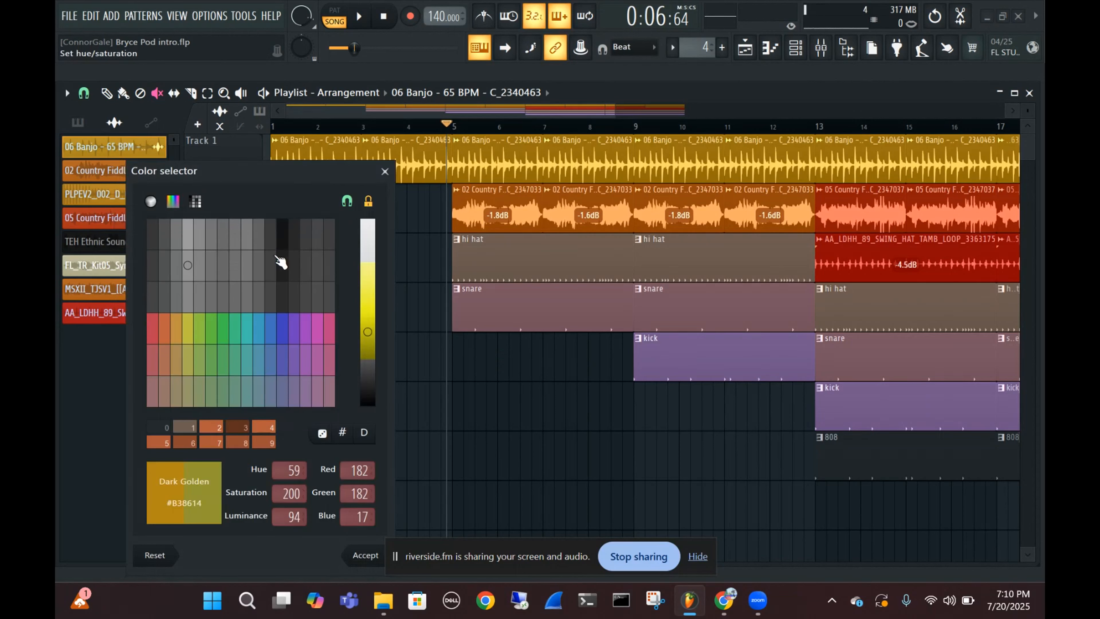
left_click(284, 332)
left_click(352, 554)
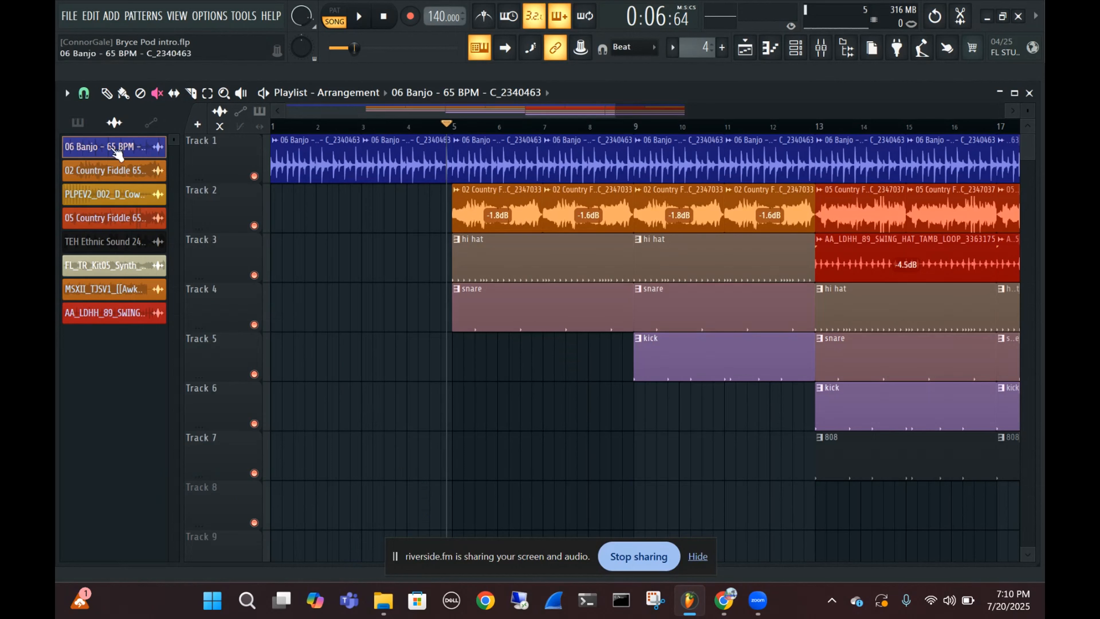
Change the hi hat pattern's color to orange with the color selector
left_click(78, 123)
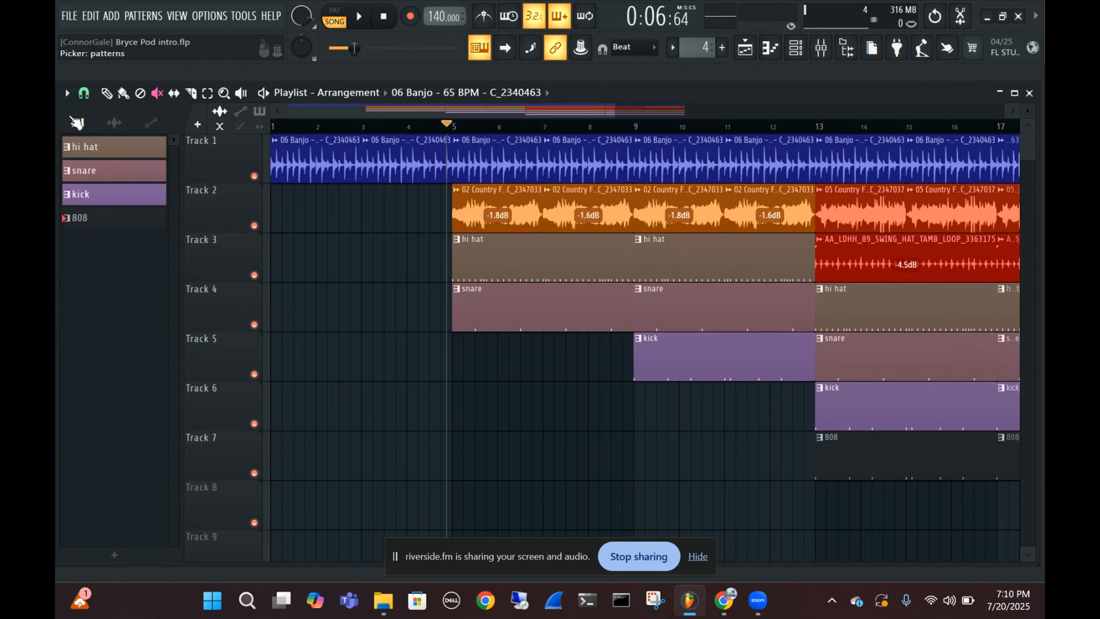
right_click(128, 150)
left_click(113, 124)
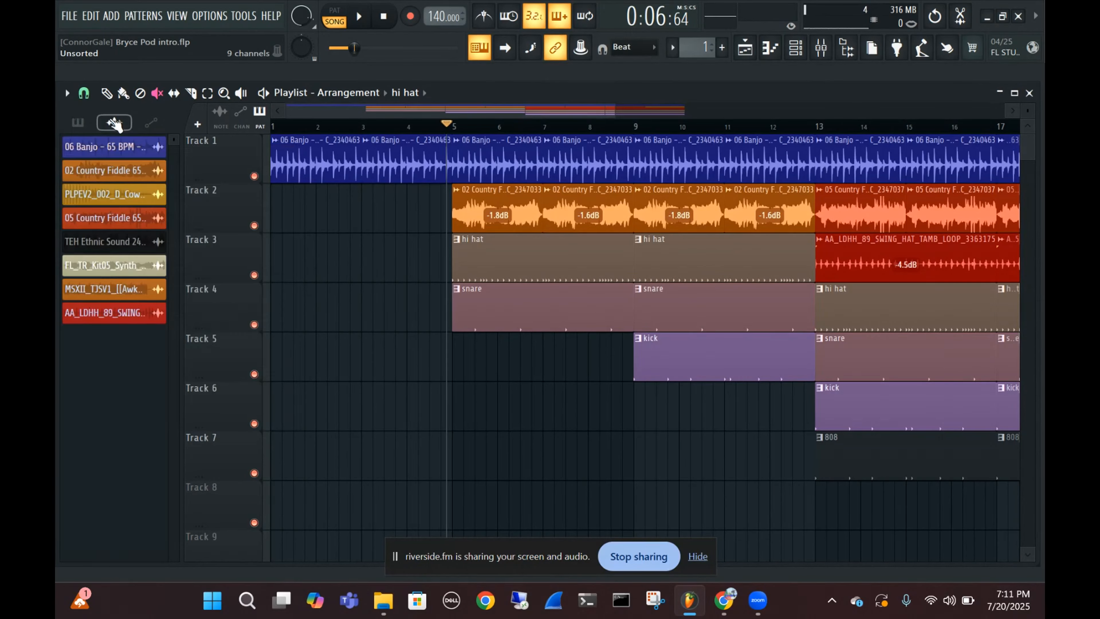
left_click(109, 124)
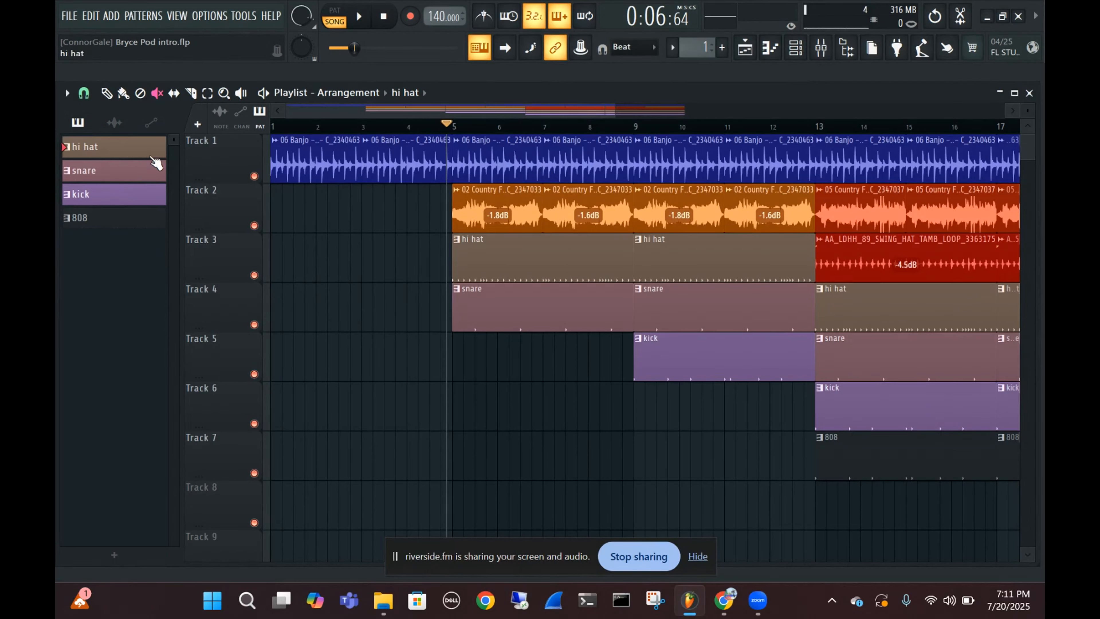
right_click(104, 150)
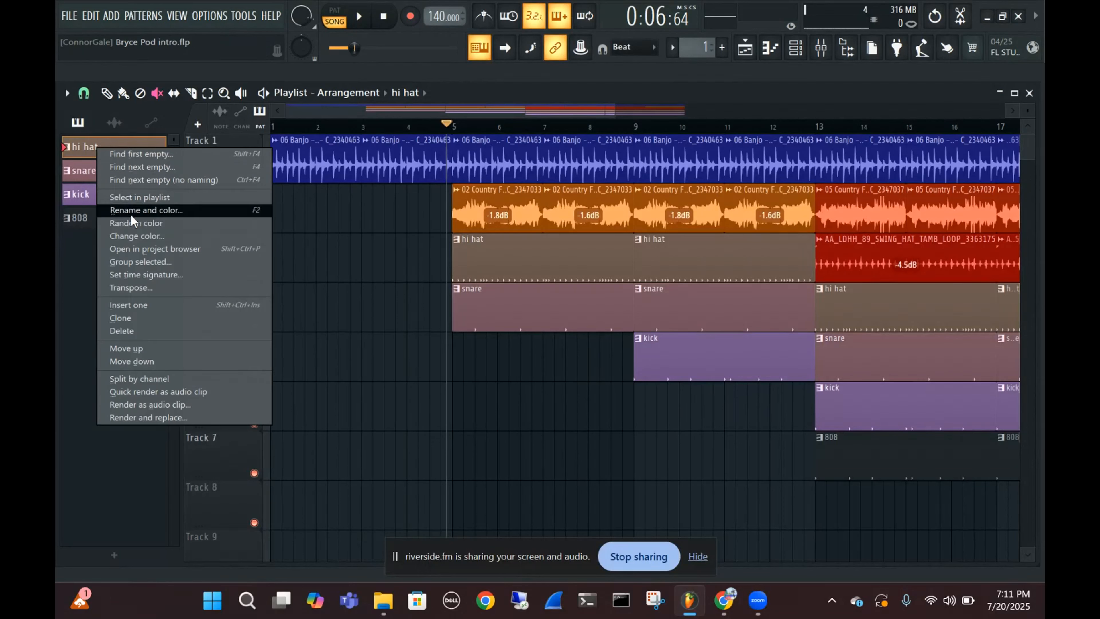
left_click(135, 236)
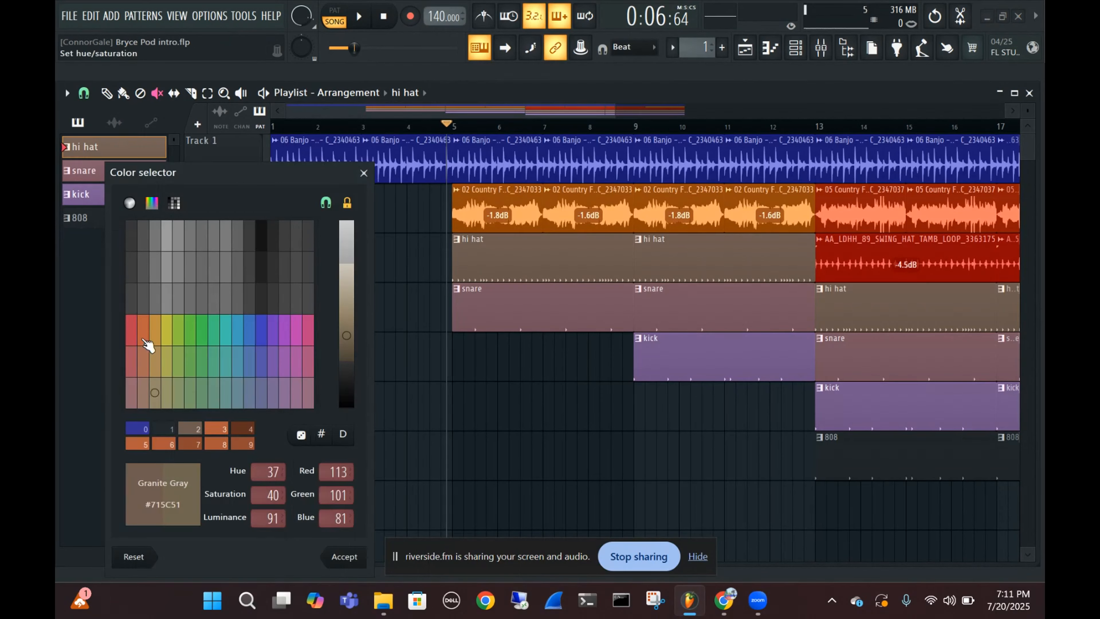
left_click(142, 329)
left_click(345, 557)
Change the snare pattern's color to Sienna orange (#A05035) with the color selector
right_click(82, 171)
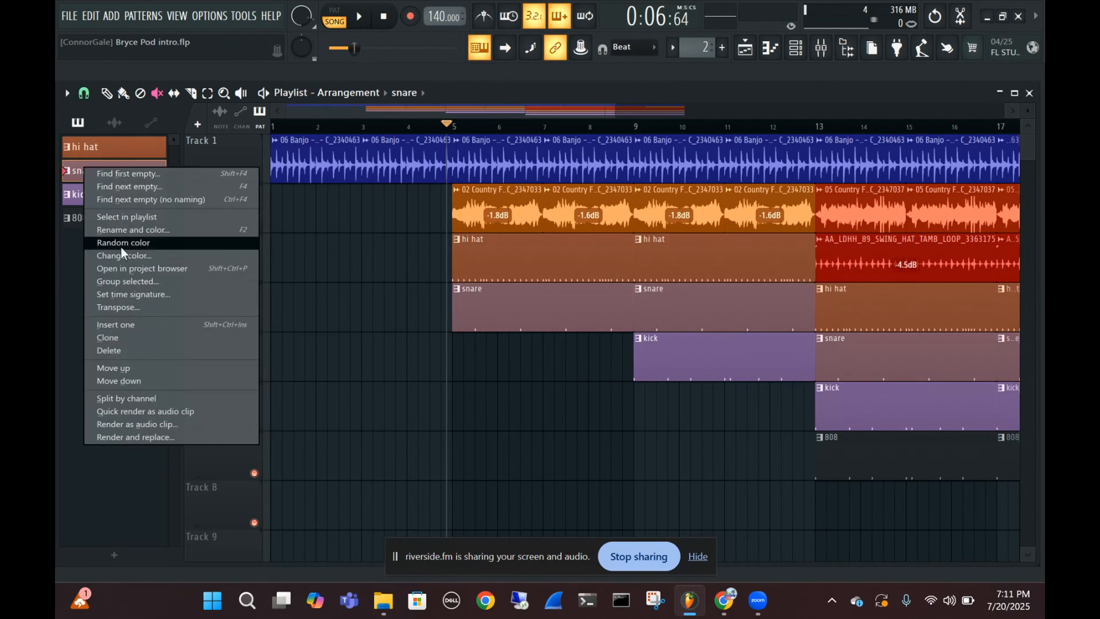
left_click(123, 256)
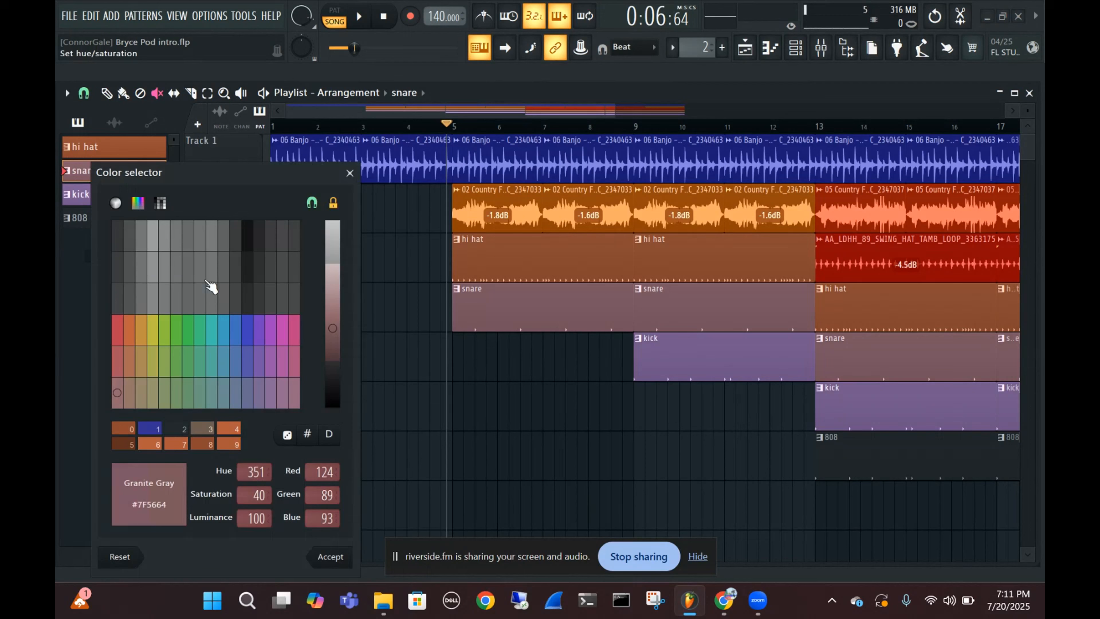
left_click(117, 330)
left_click(143, 330)
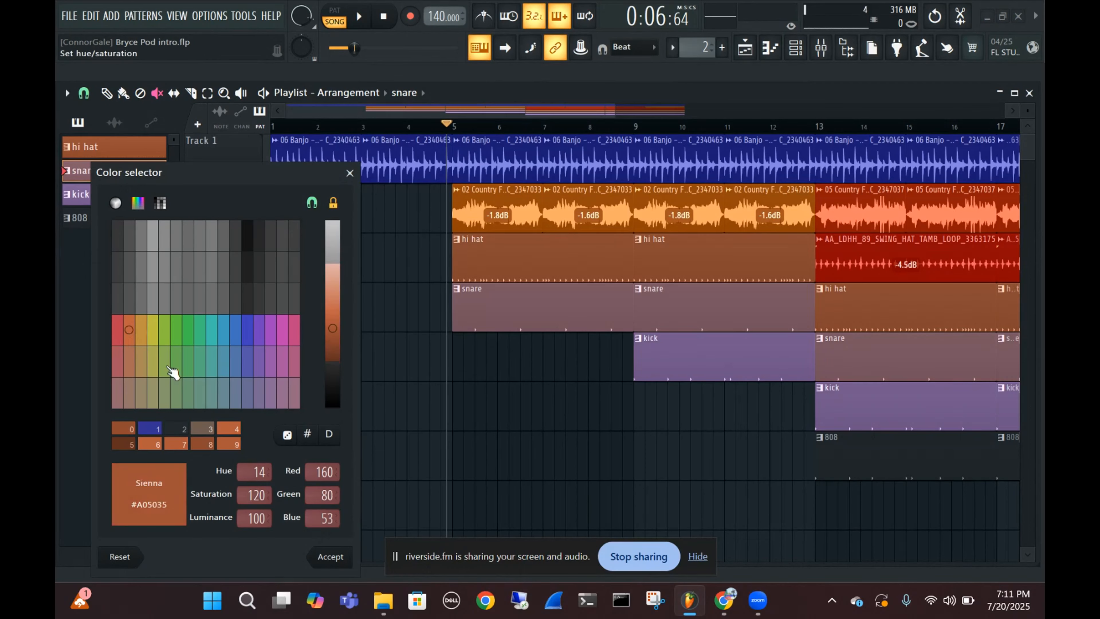
left_click(343, 560)
Change the kick pattern's color to orange with the color selector, keeping its name
right_click(85, 201)
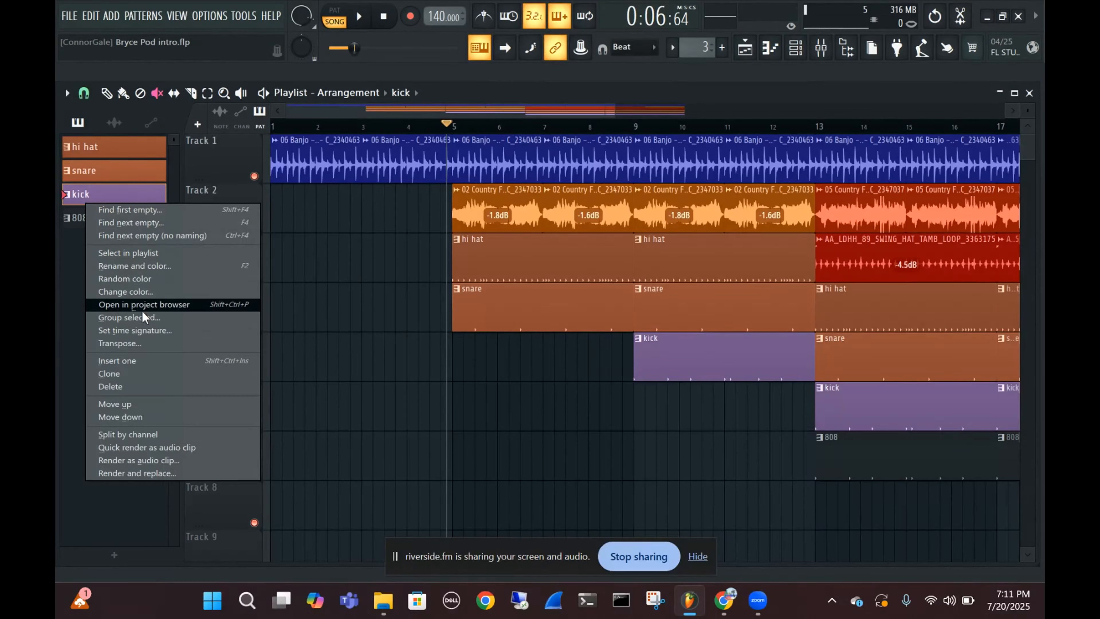
left_click(139, 270)
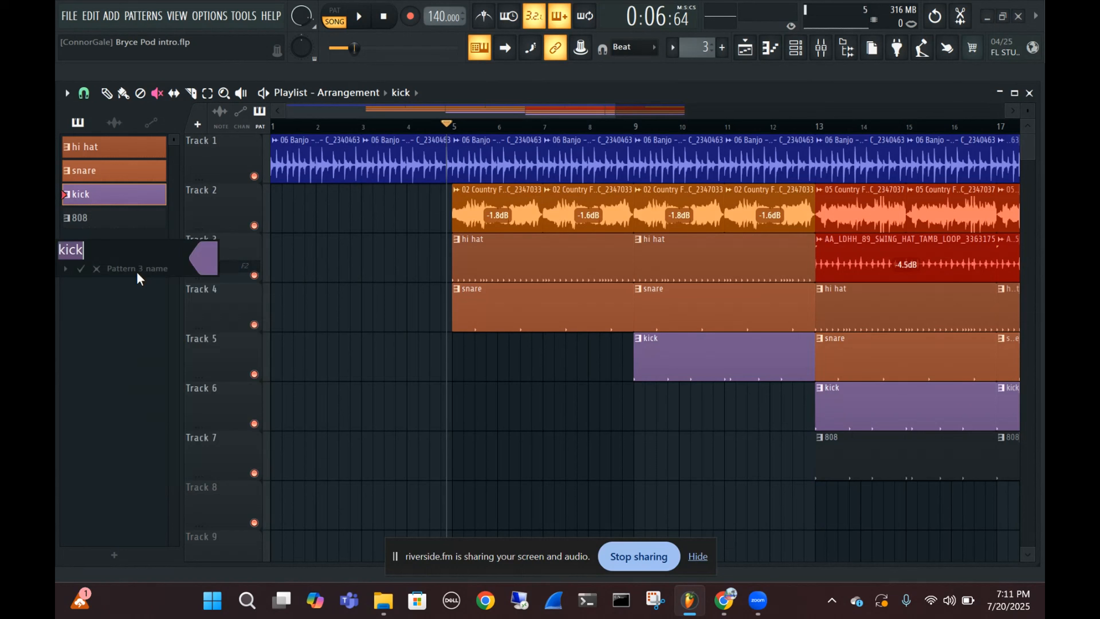
left_click(89, 268)
right_click(87, 200)
left_click(138, 289)
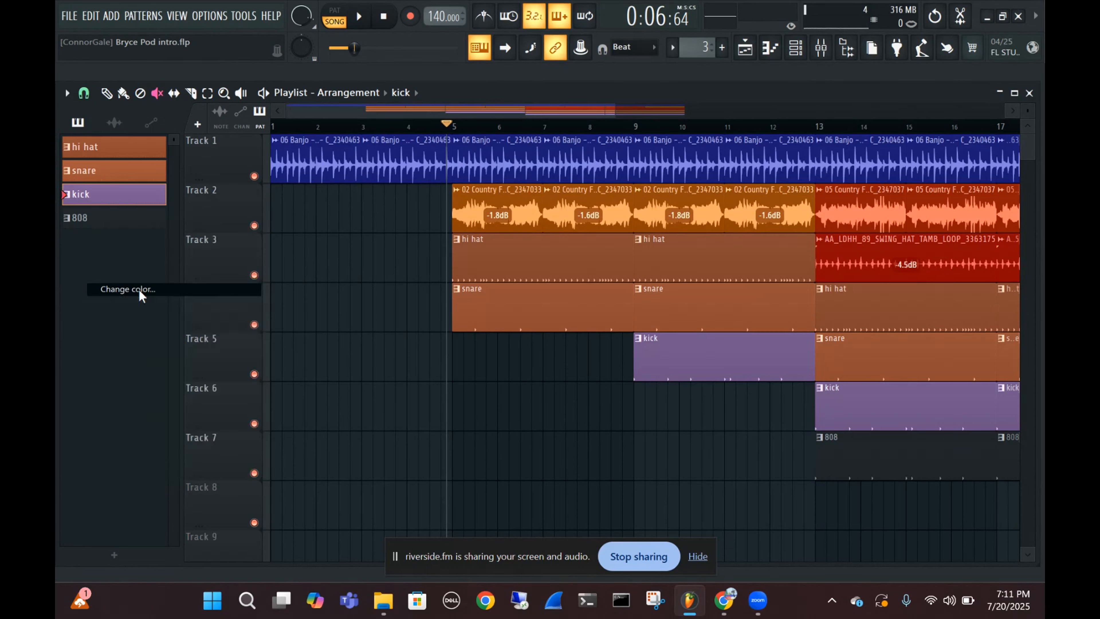
left_click(360, 559)
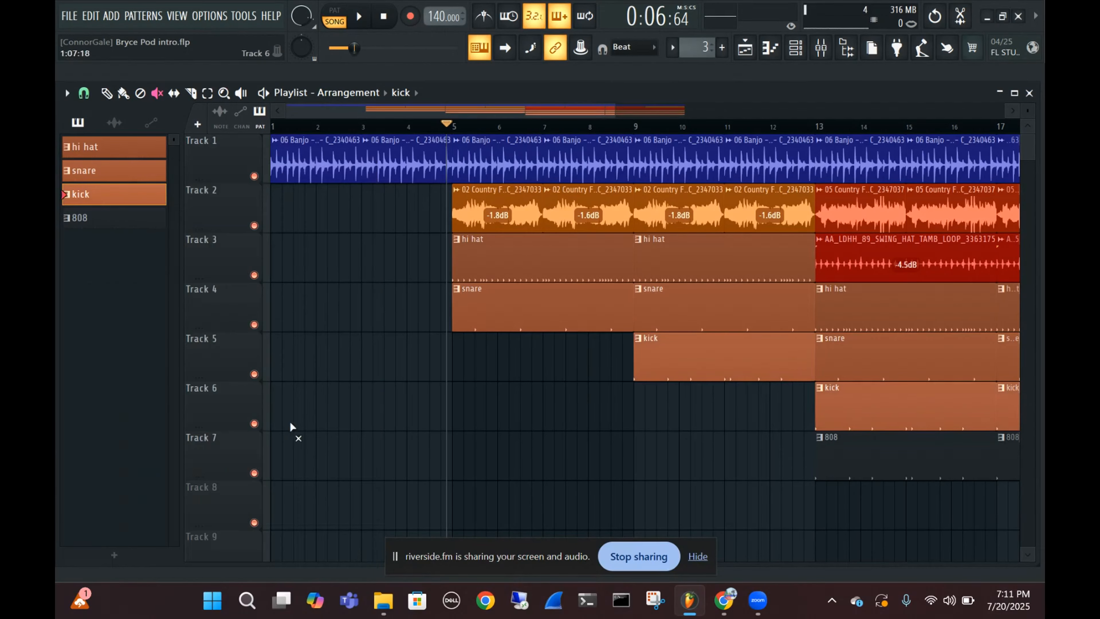
Change the 808 pattern's color to the same orange as the other drum patterns
right_click(120, 217)
left_click(171, 300)
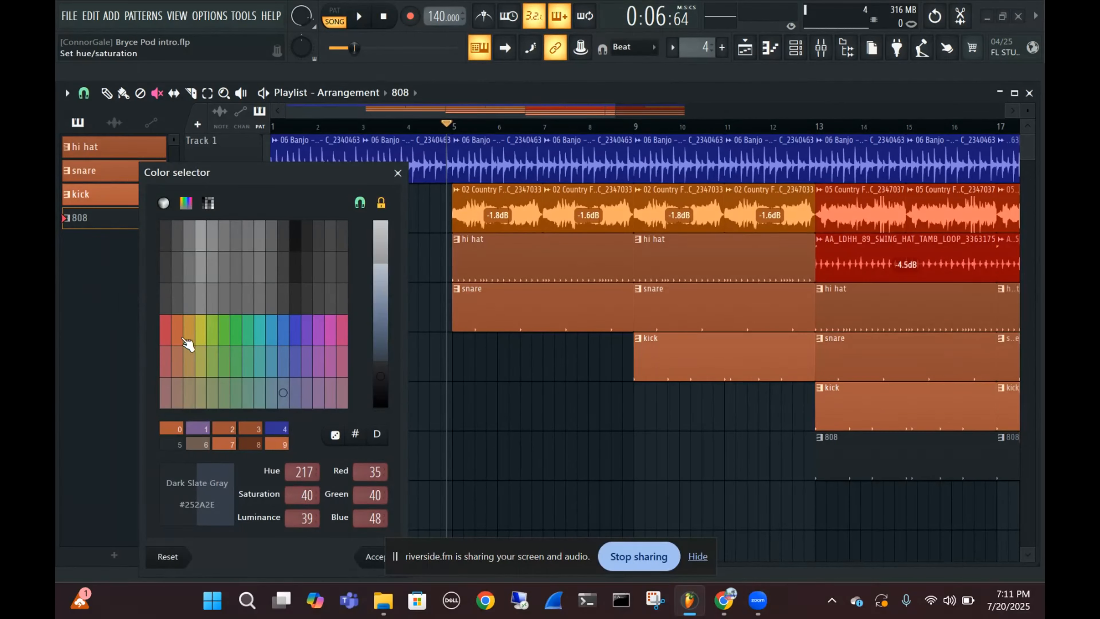
left_click(177, 333)
left_click(380, 330)
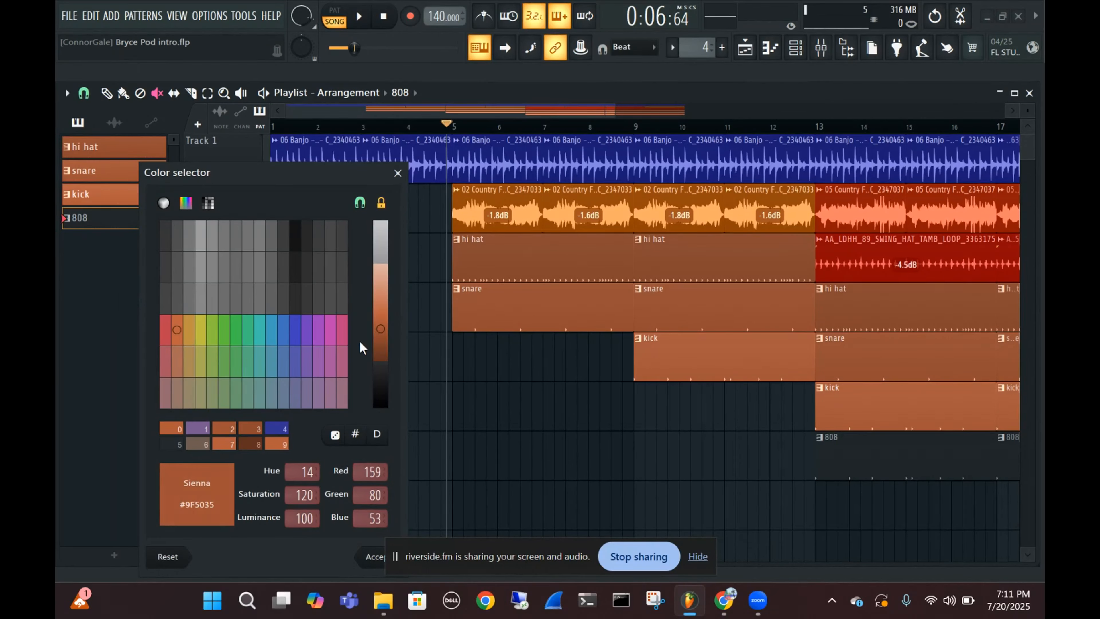
left_click(172, 434)
left_click(368, 557)
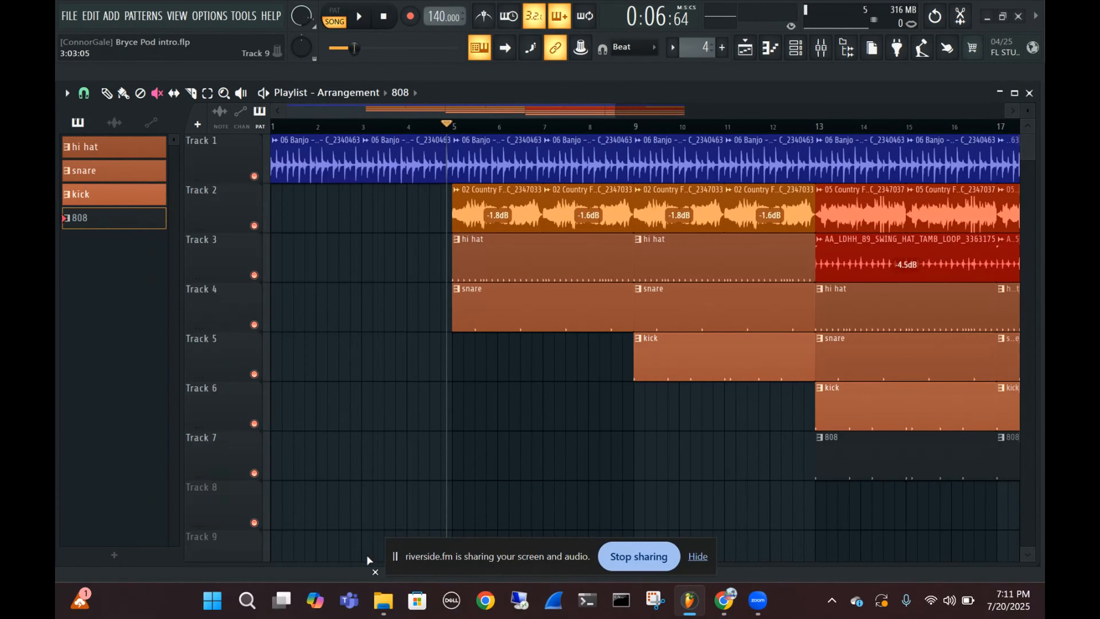
Change the color of the 06 Banjo audio clips to orange, keeping their name
left_click(114, 123)
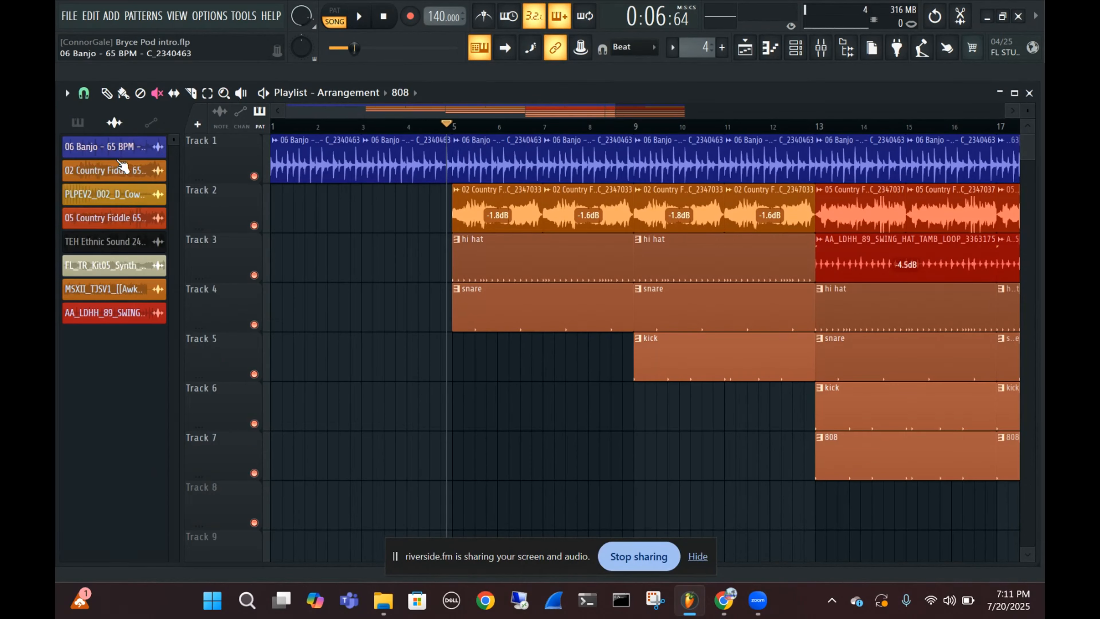
right_click(108, 148)
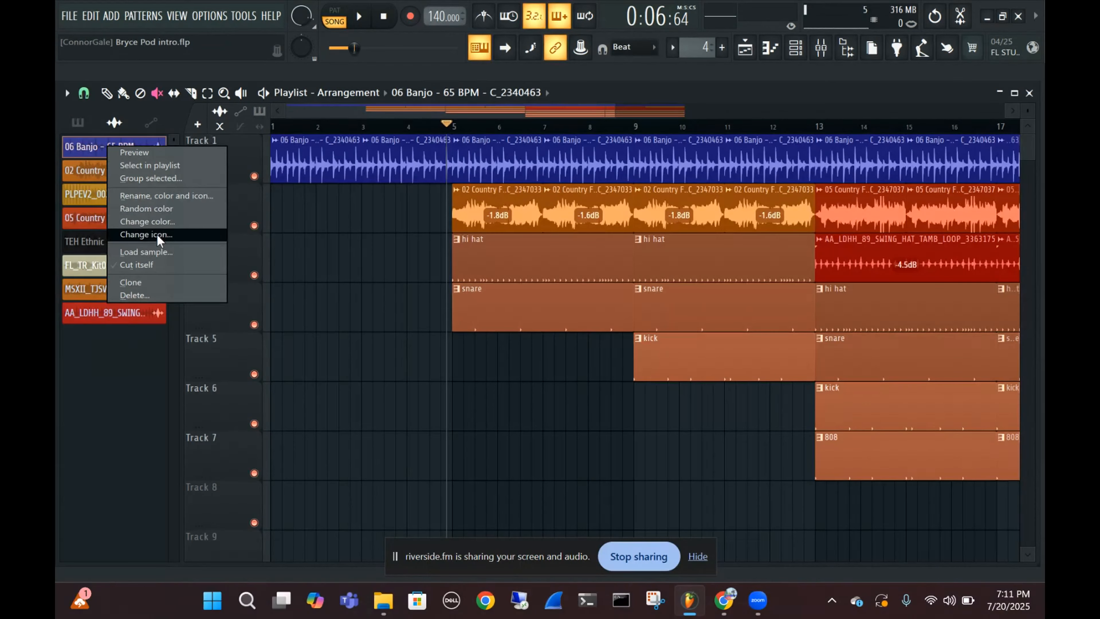
left_click(160, 197)
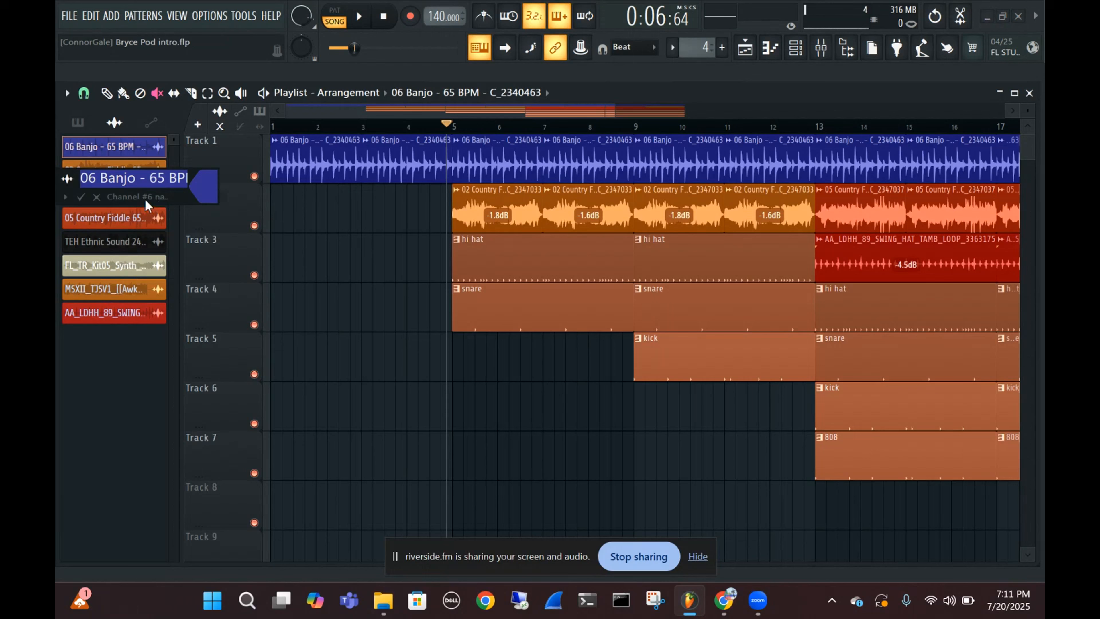
left_click(81, 197)
right_click(109, 154)
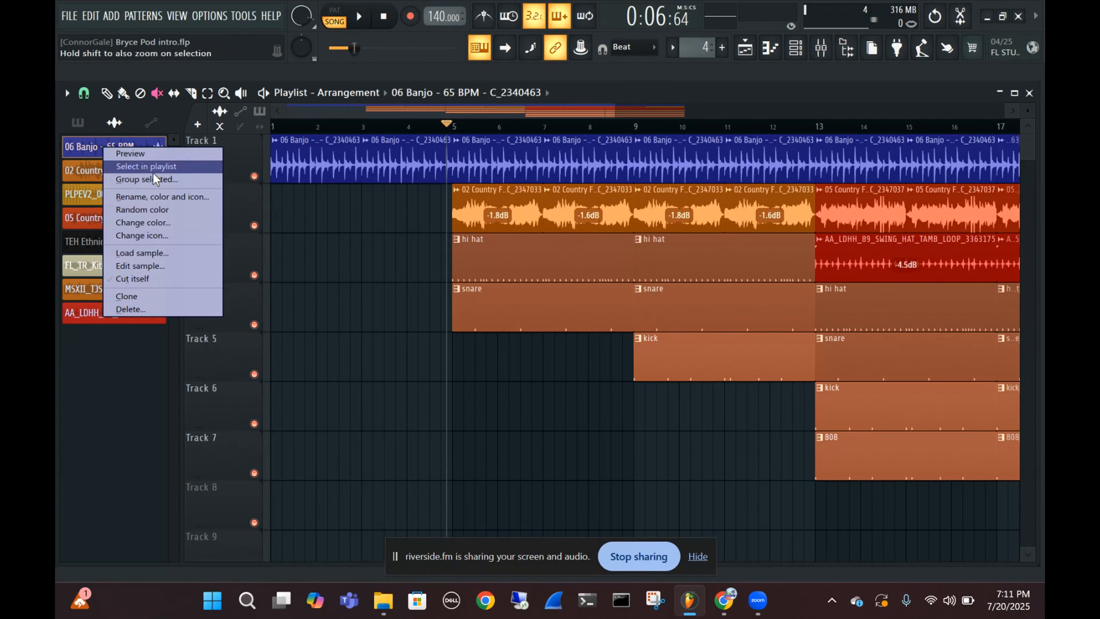
left_click(158, 227)
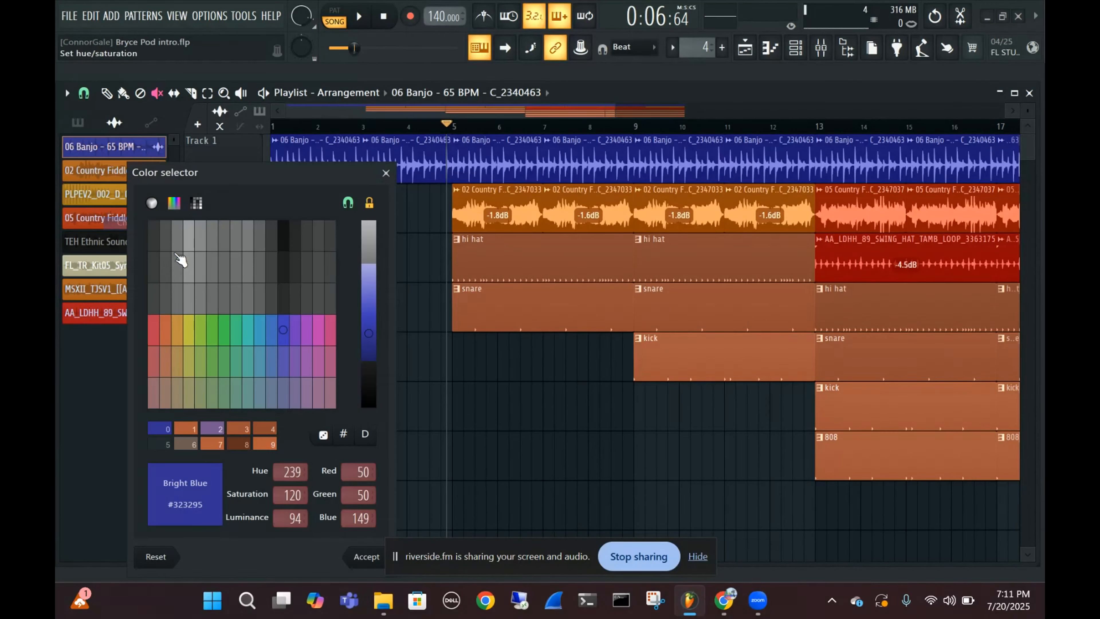
left_click(165, 331)
left_click(356, 564)
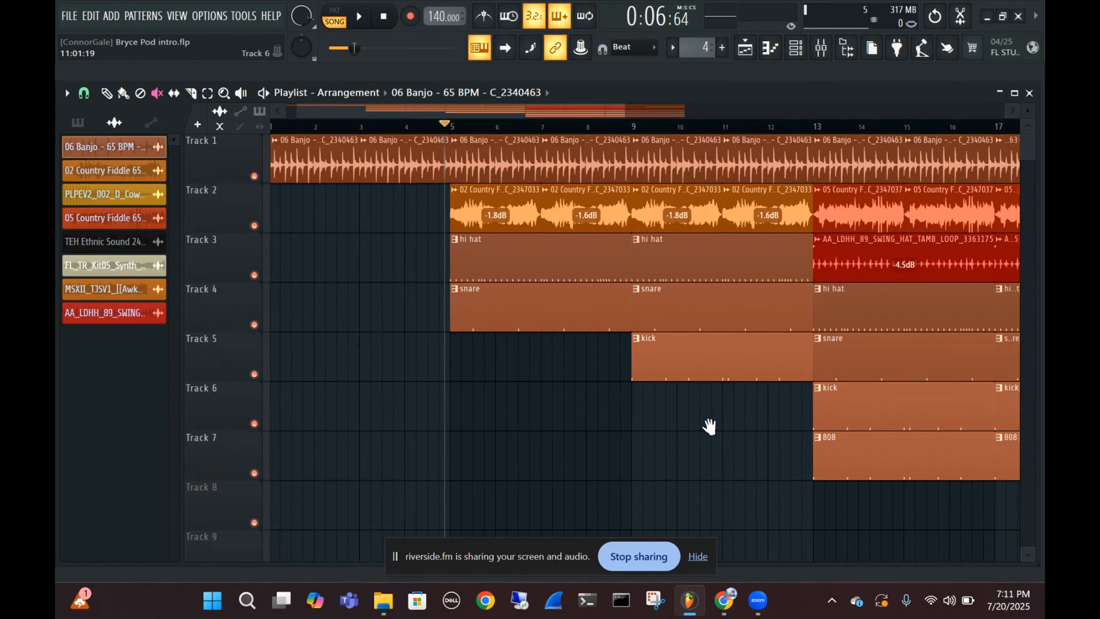
Place the playhead just before bar 13 and examine how the arrangement's layers build up to bar 21
scroll(650, 382, "right", 4)
left_click(620, 127)
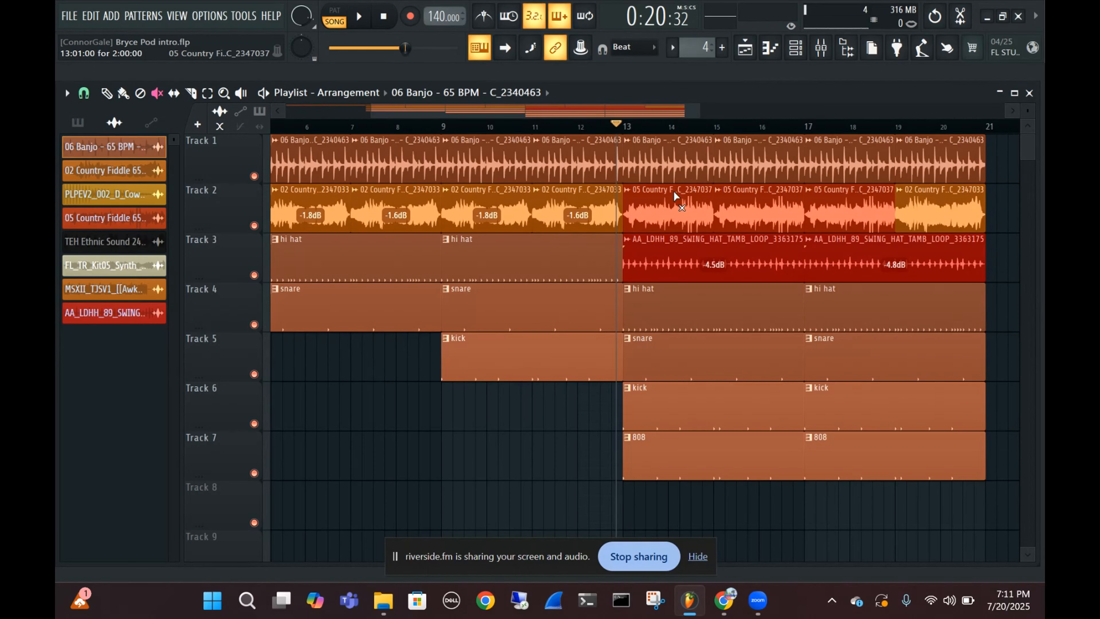
scroll(717, 222, "down", 3)
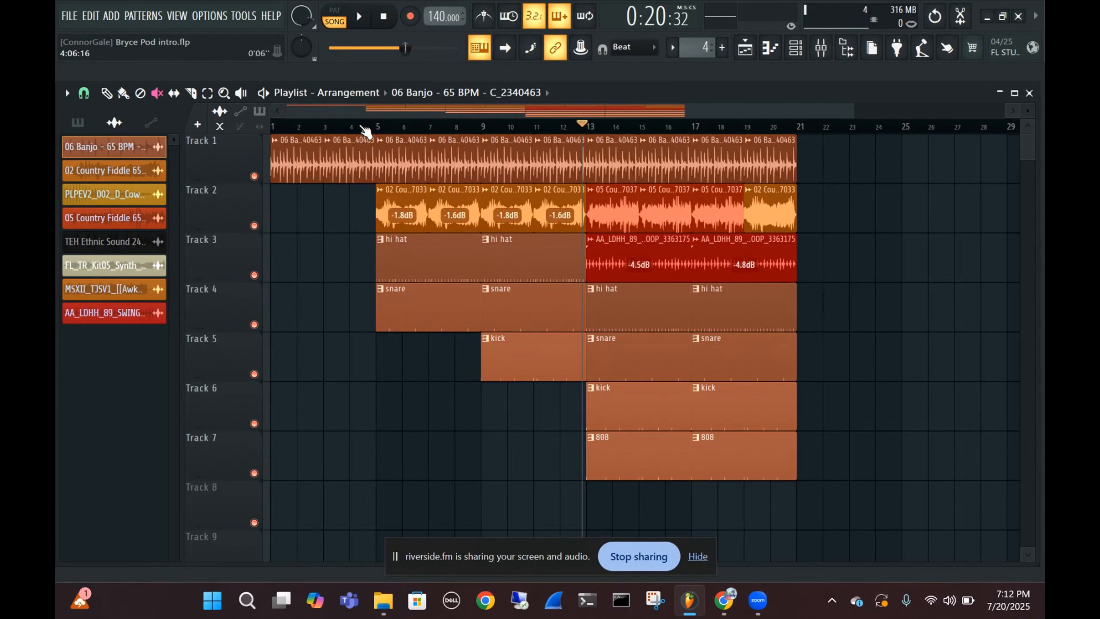
left_click(113, 93)
scroll(671, 213, "up", 3)
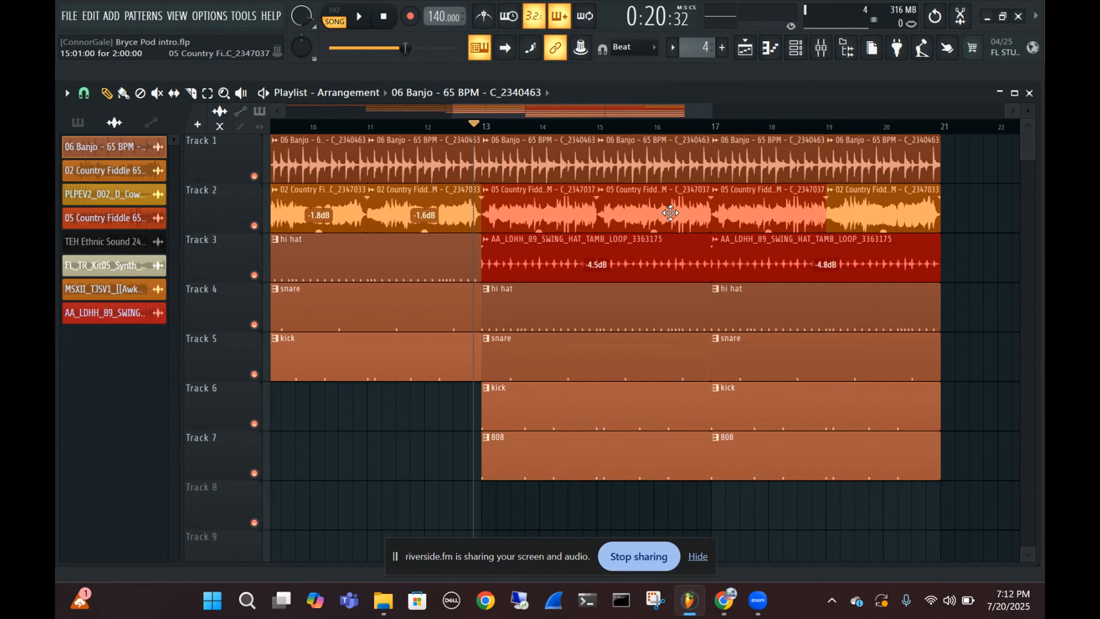
scroll(662, 224, "down", 2)
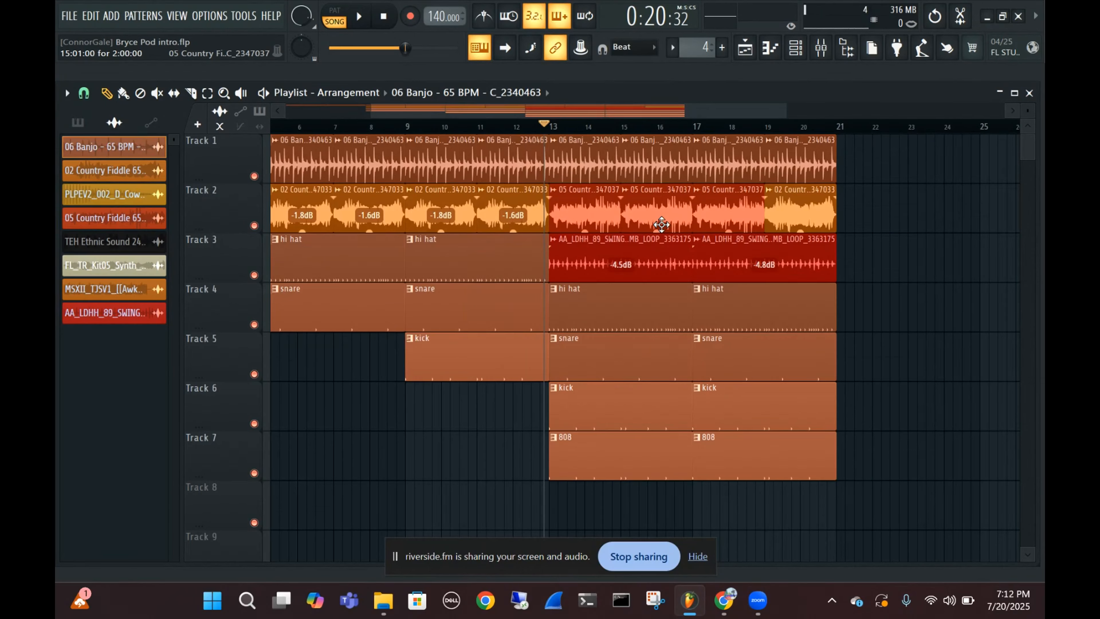
scroll(662, 224, "down", 2)
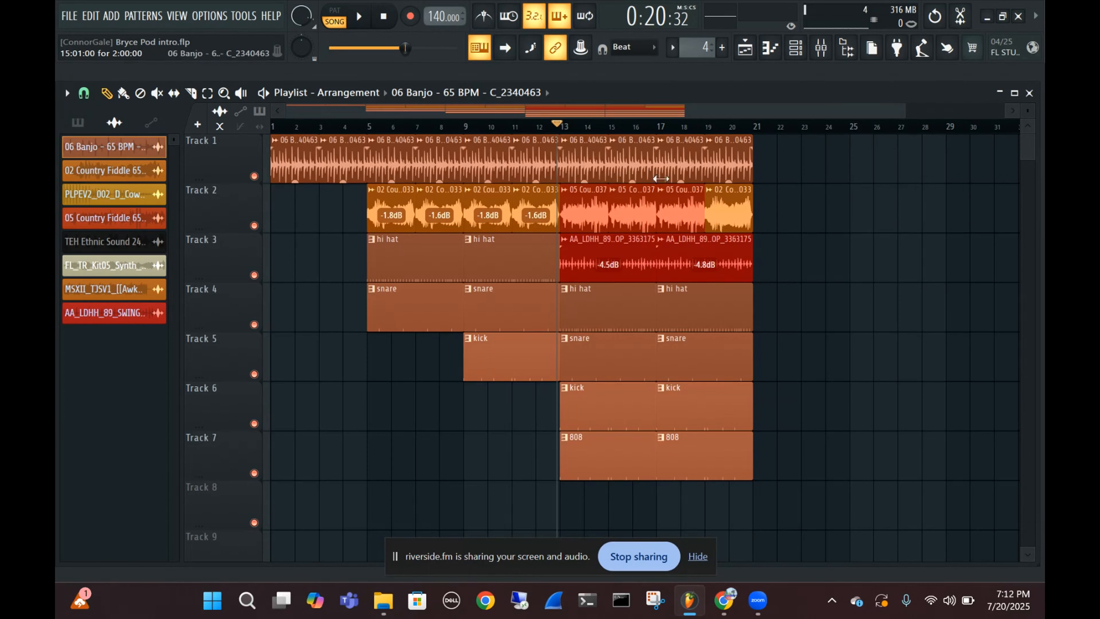
scroll(676, 185, "up", 4)
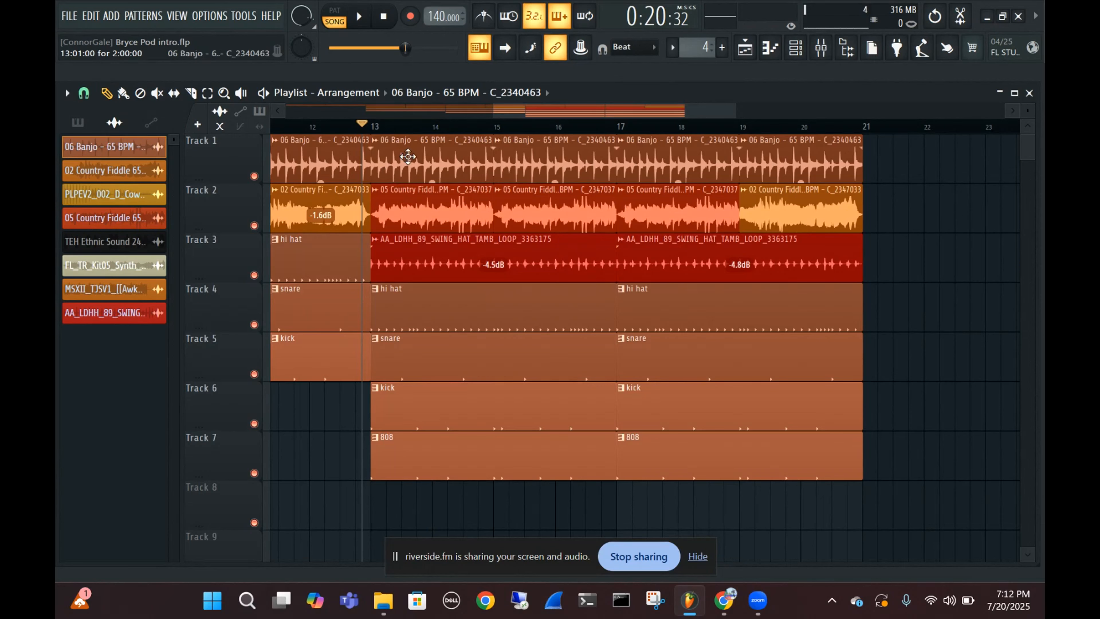
Mute the 06 Banjo clips at bars 11, 13 and 15 on Track 1, and place the playhead just after bar 11
left_click(158, 93)
left_click(335, 145)
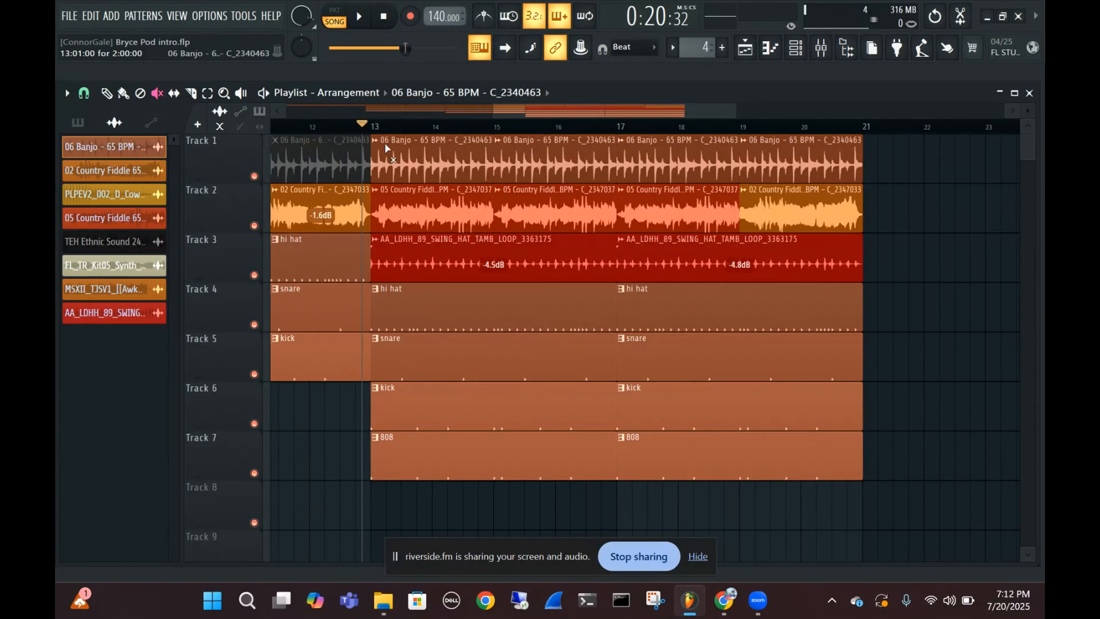
left_click(386, 149)
scroll(457, 295, "left", 4)
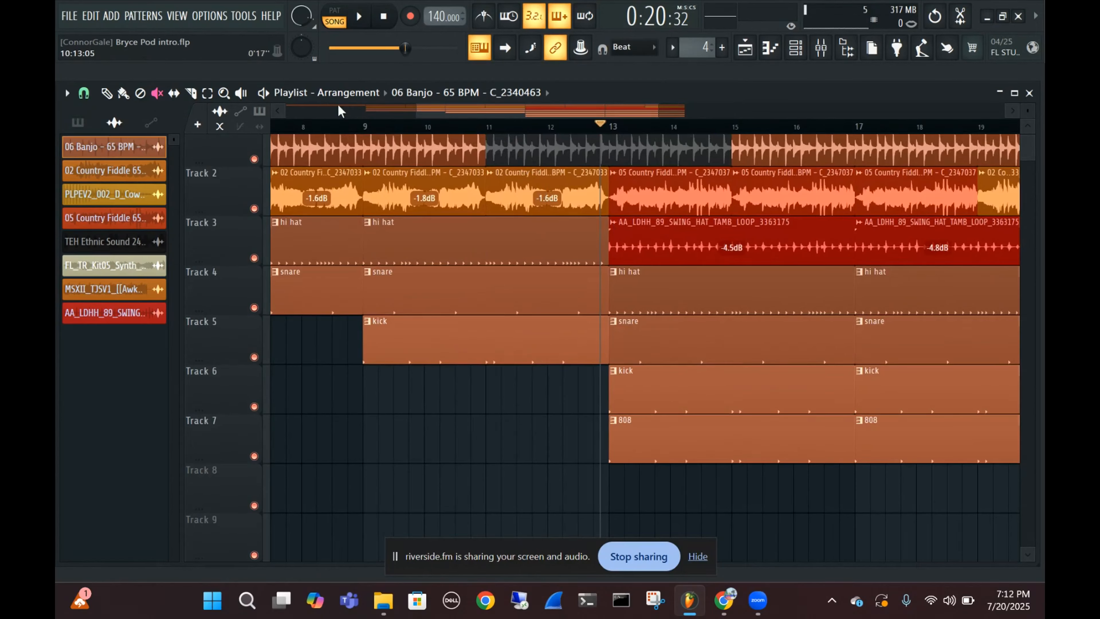
left_click(106, 92)
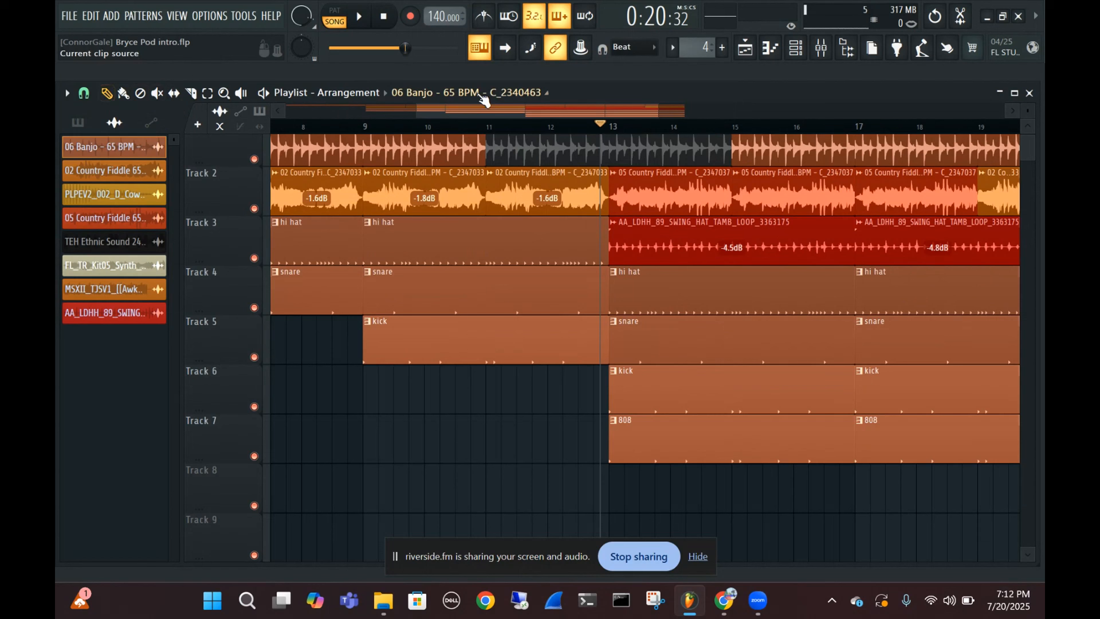
left_click(503, 126)
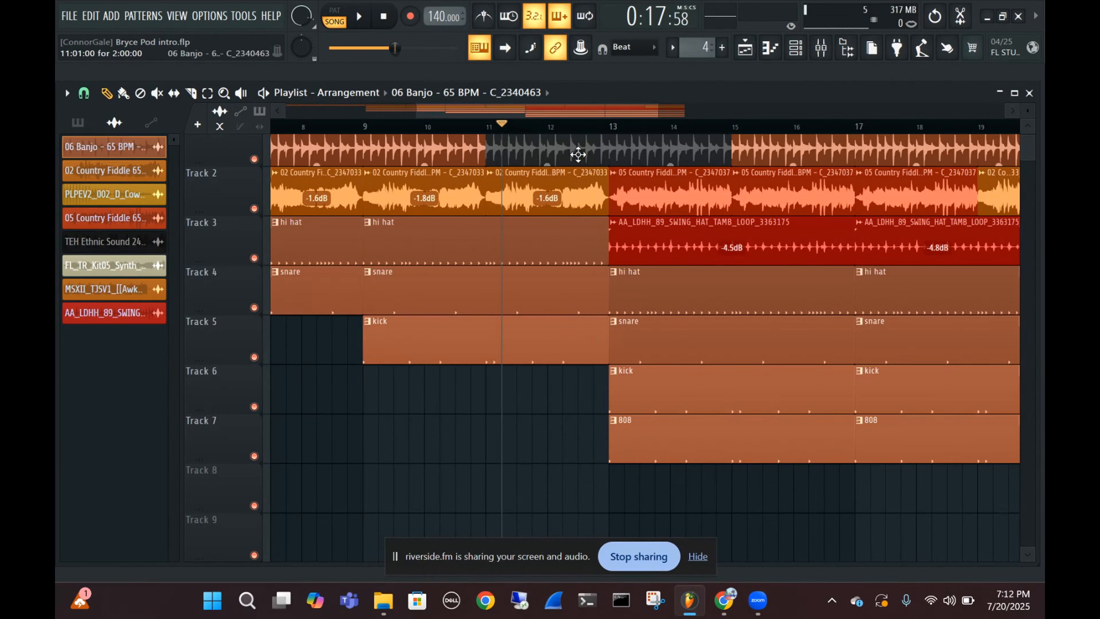
key("t")
left_click(777, 155)
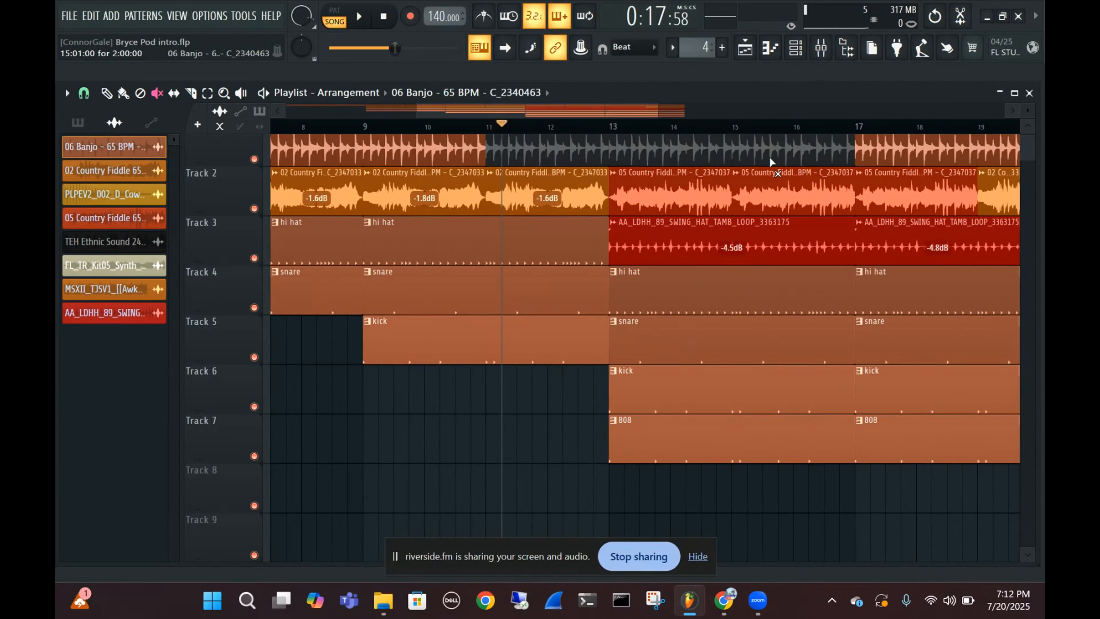
Play short passages from just after bar 11 to hear the beat with the banjo clips muted
scroll(694, 208, "right", 2)
scroll(694, 208, "up", 1)
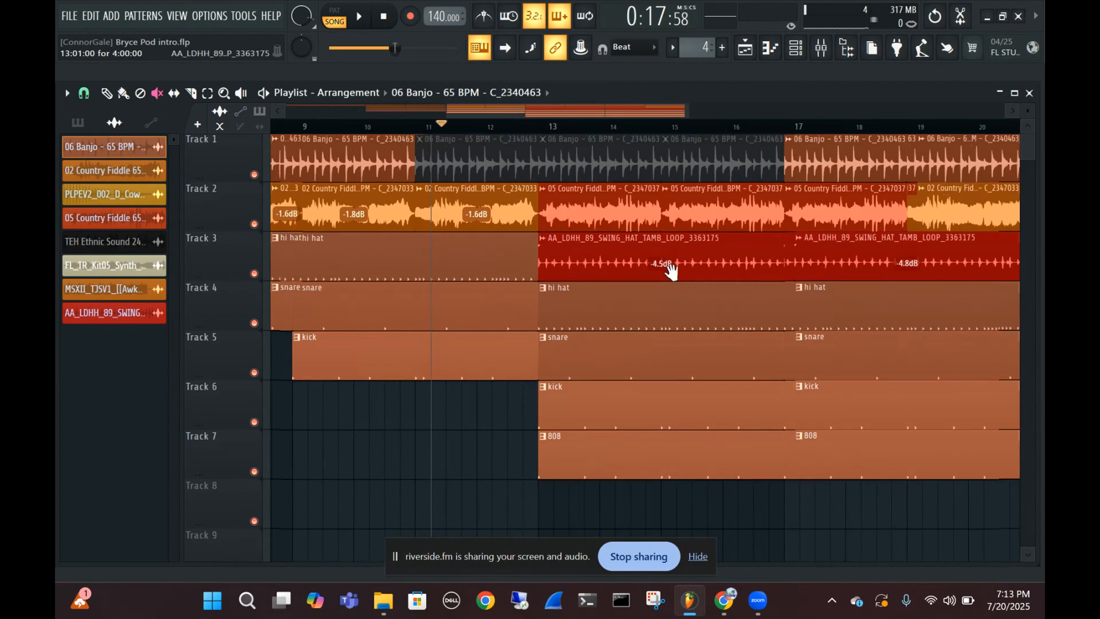
scroll(684, 247, "right", 1)
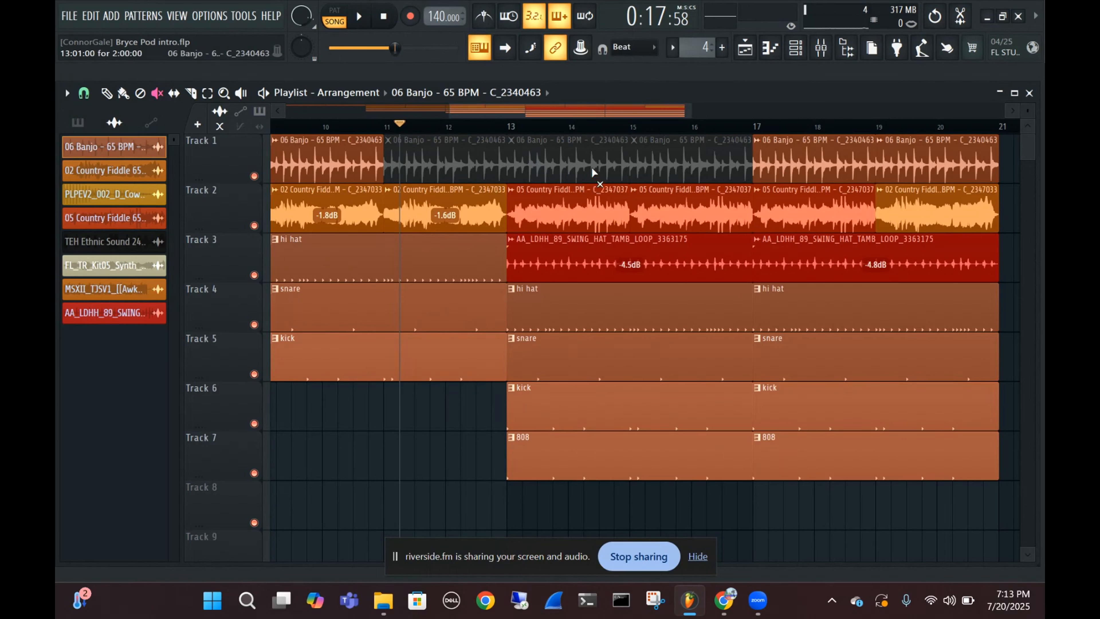
key("space")
key("space")
key("space")
key("space")
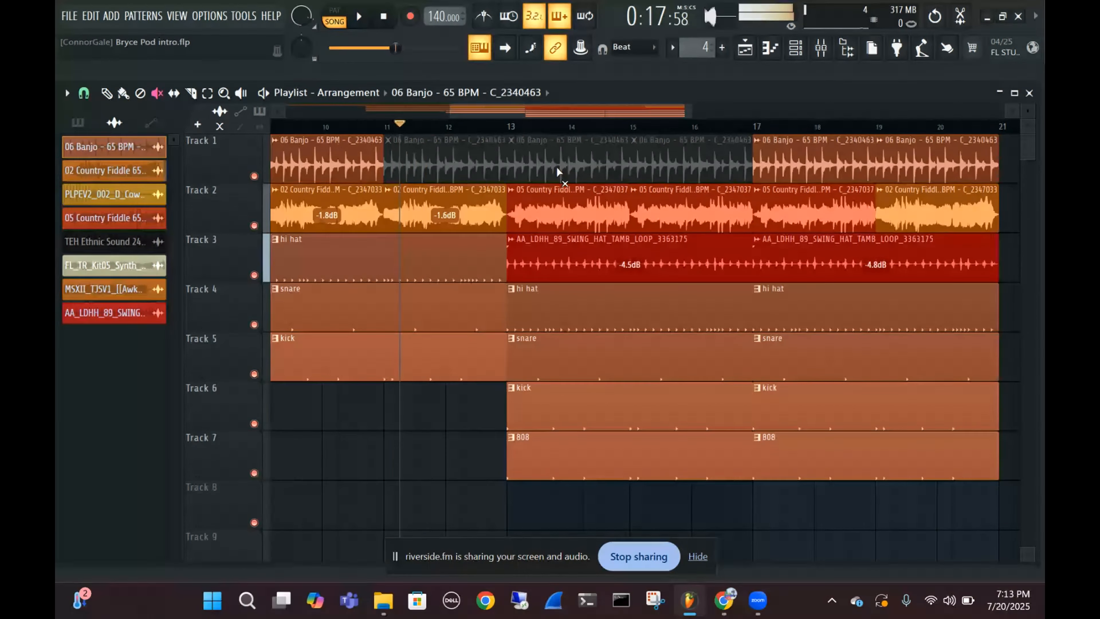
Mute the 05 Country Fiddle clips at bars 13 and 15 on Track 2 and play the arrangement from just after bar 11
key("space")
key("space")
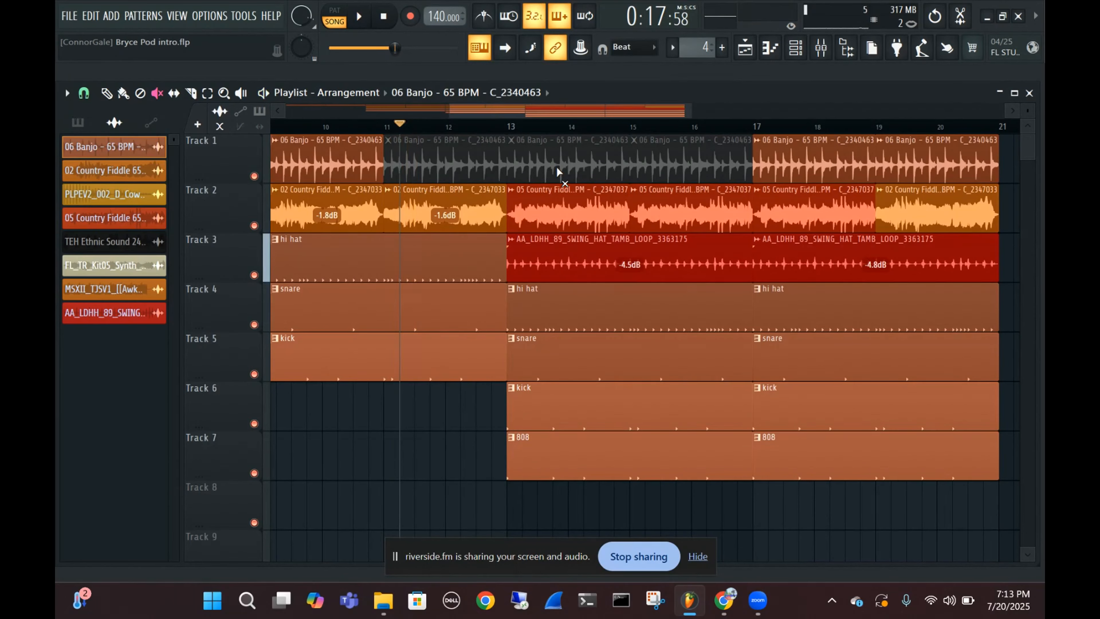
key("space")
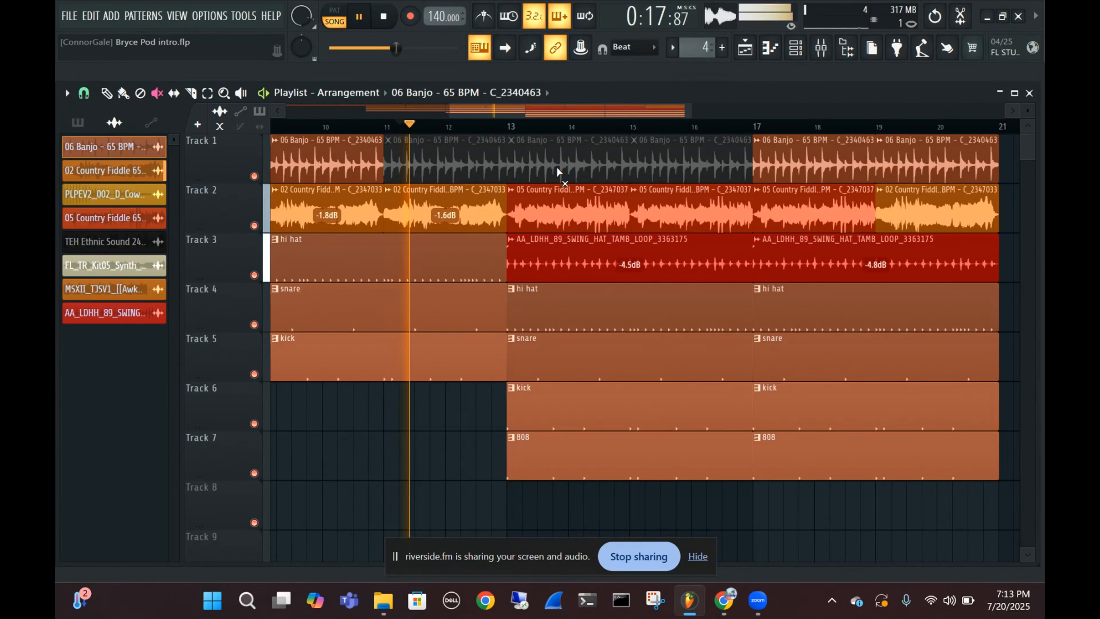
key("space")
left_click(582, 219)
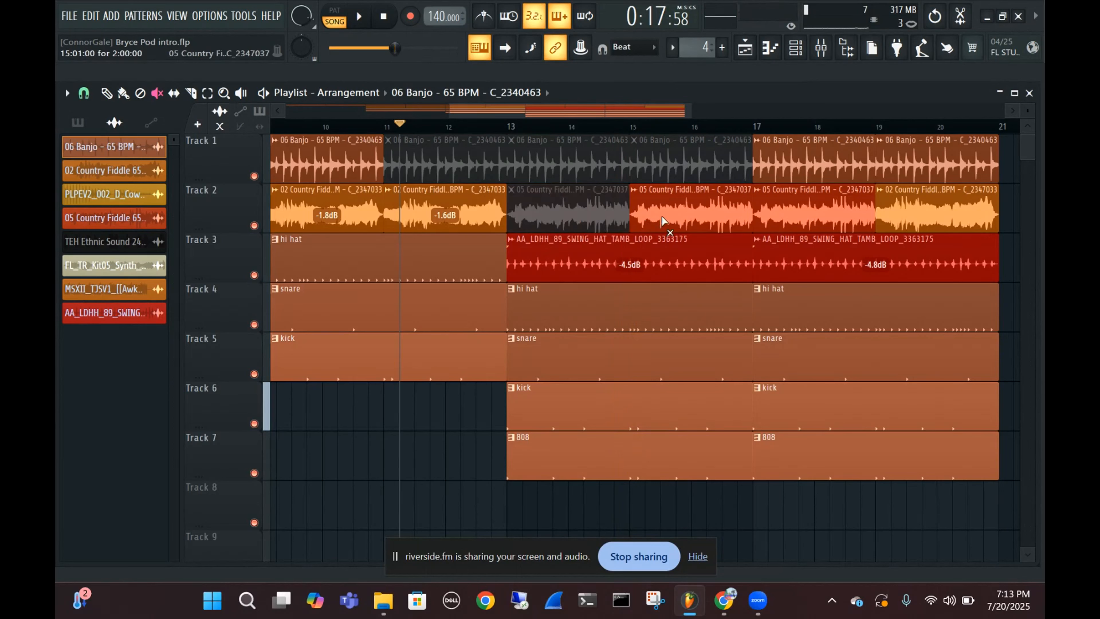
left_click(663, 220)
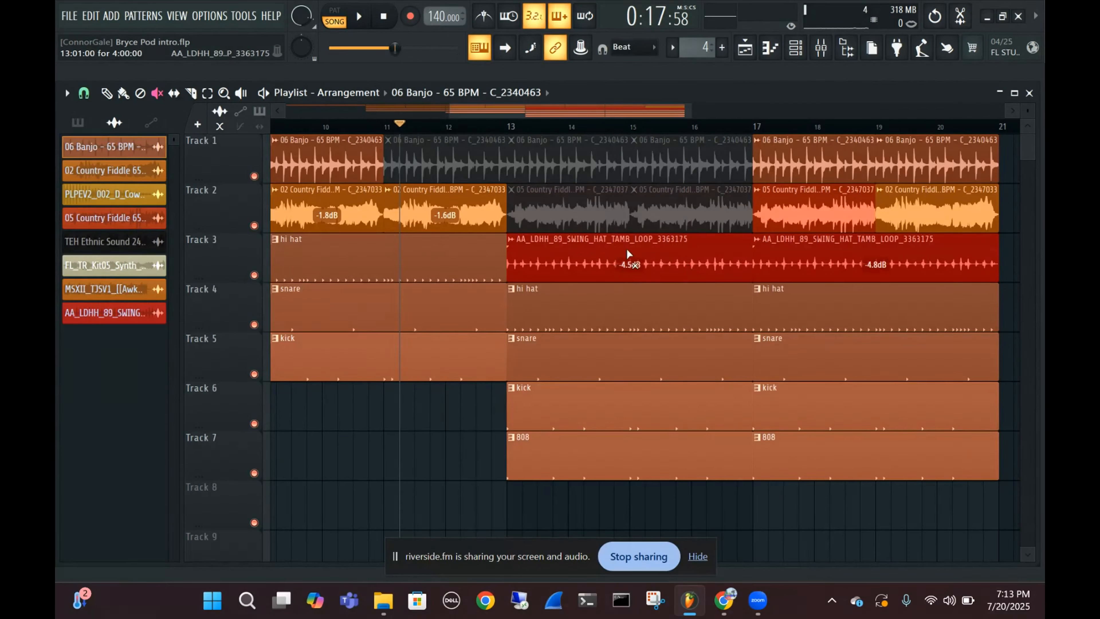
key("space")
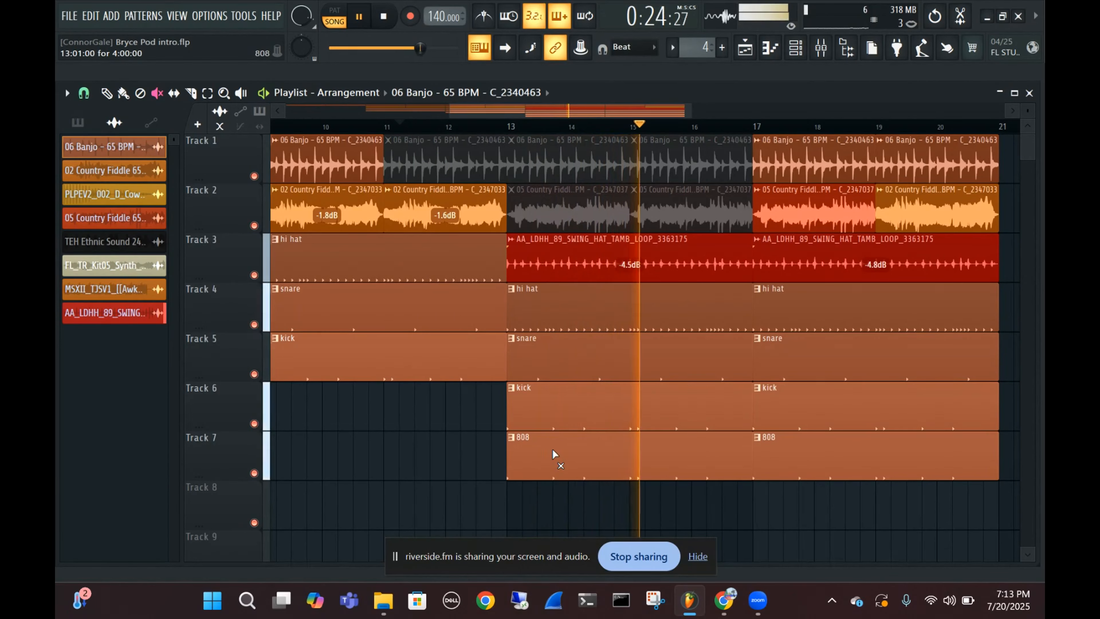
key("space")
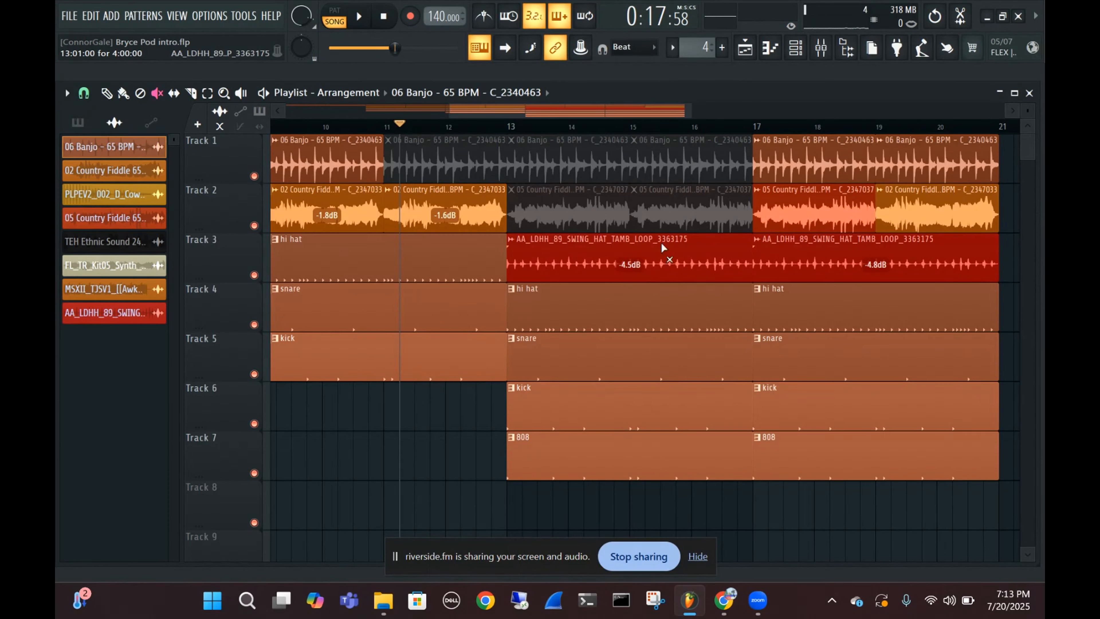
Unmute the banjo clips on Track 1 and the fiddle clips on Track 2 between bars 11 and 17
scroll(559, 191, "down", 4)
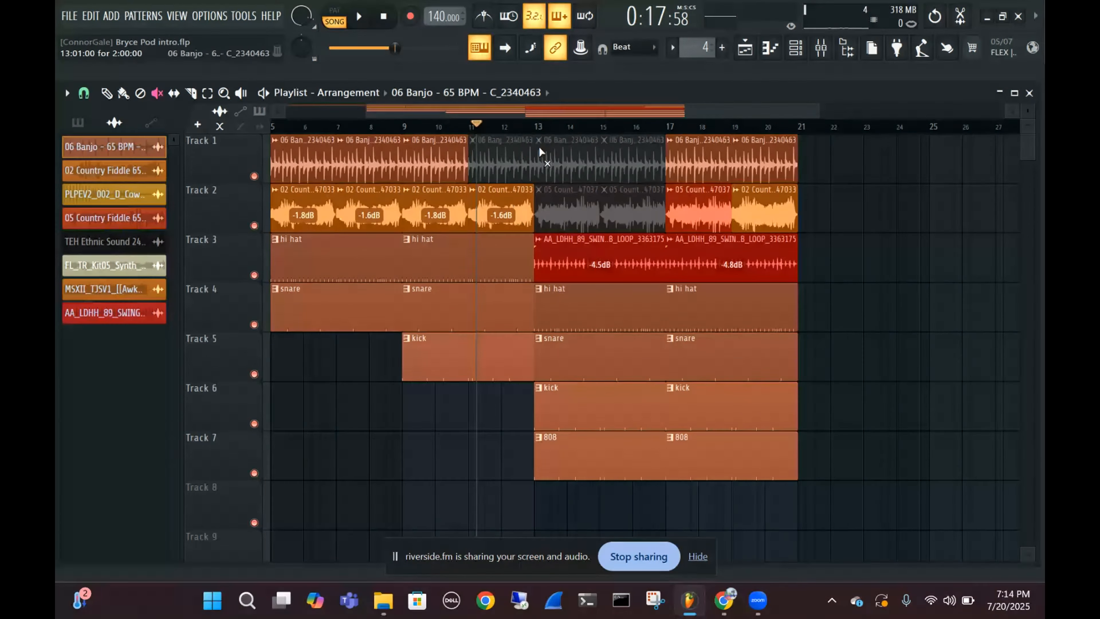
mouse_move(516, 154)
left_mouse_down()
mouse_move(632, 158)
mouse_move(576, 204)
mouse_move(633, 208)
left_mouse_up()
scroll(360, 394, "left", 4)
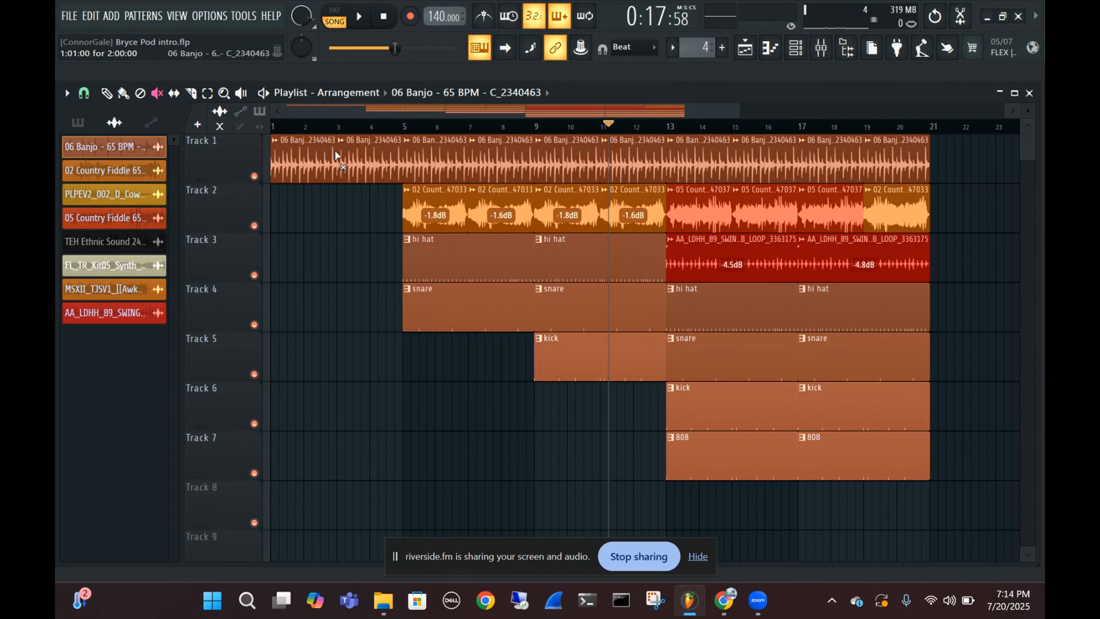
Place the playhead just after bar 3 and delete the 06 Banjo clips at bars 1 and 3 with the Draw tool
left_click(107, 93)
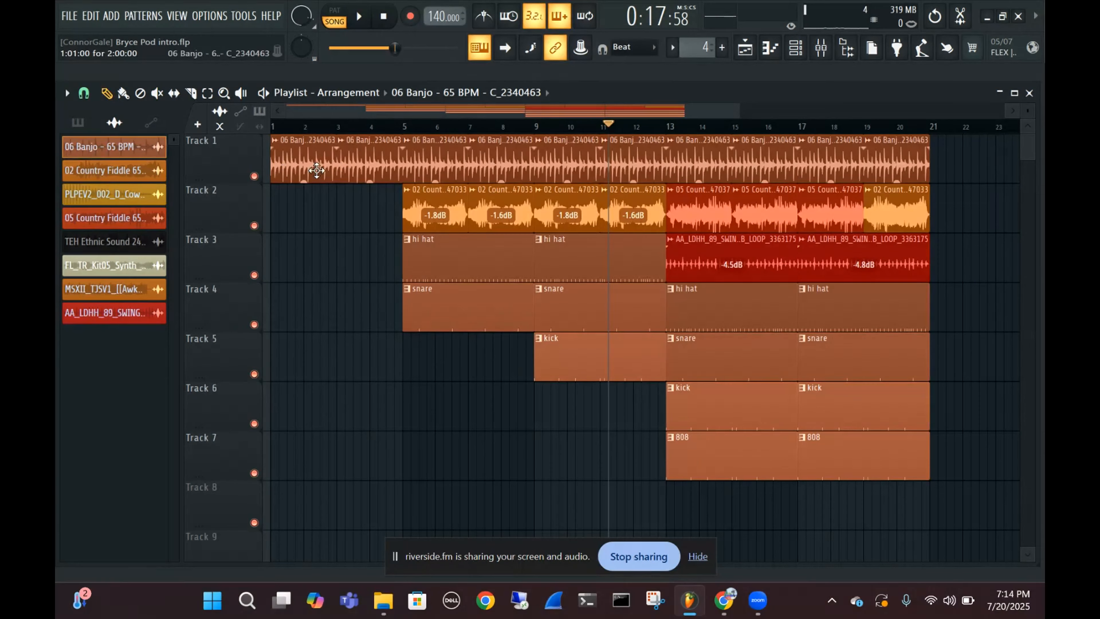
left_click(341, 125)
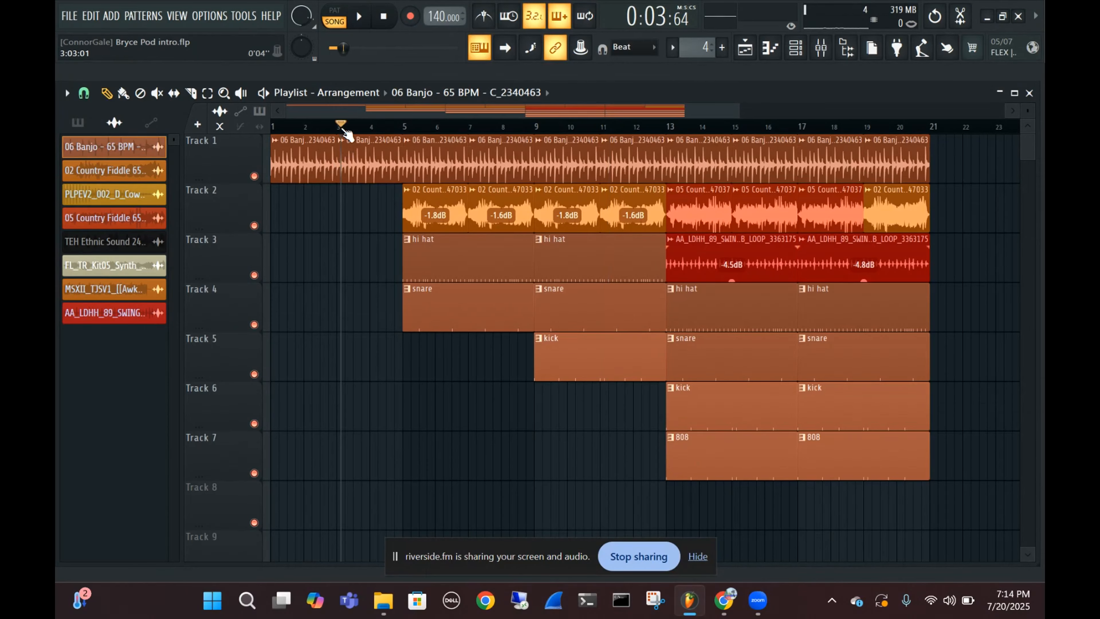
right_click(371, 165)
right_click(308, 160)
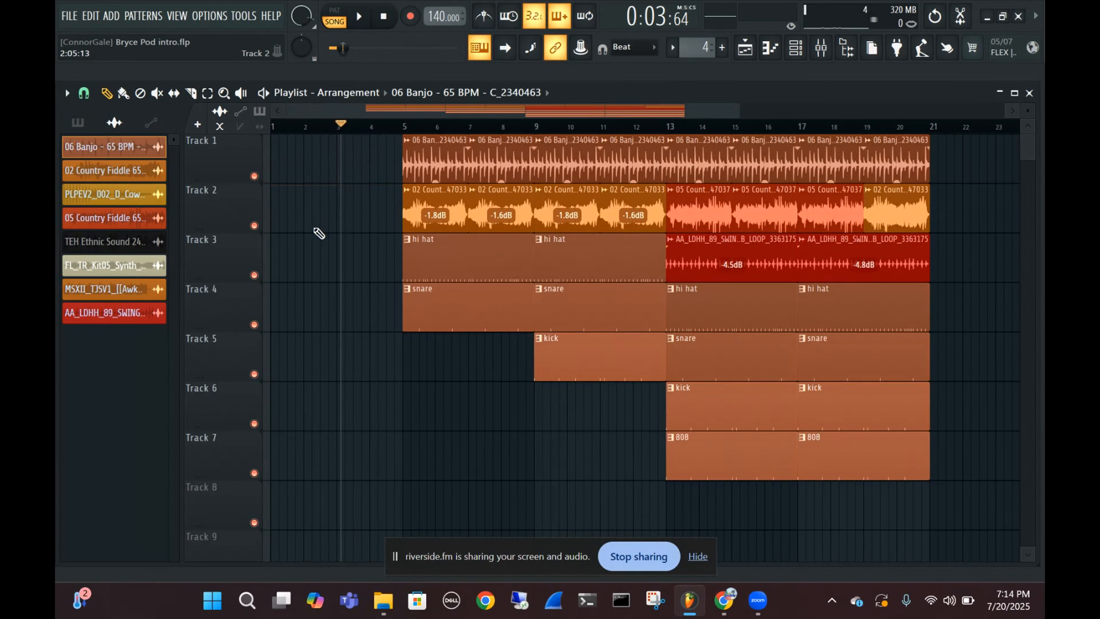
Undo the deletion of the first two banjo clips on Track 1
scroll(316, 211, "up", 4)
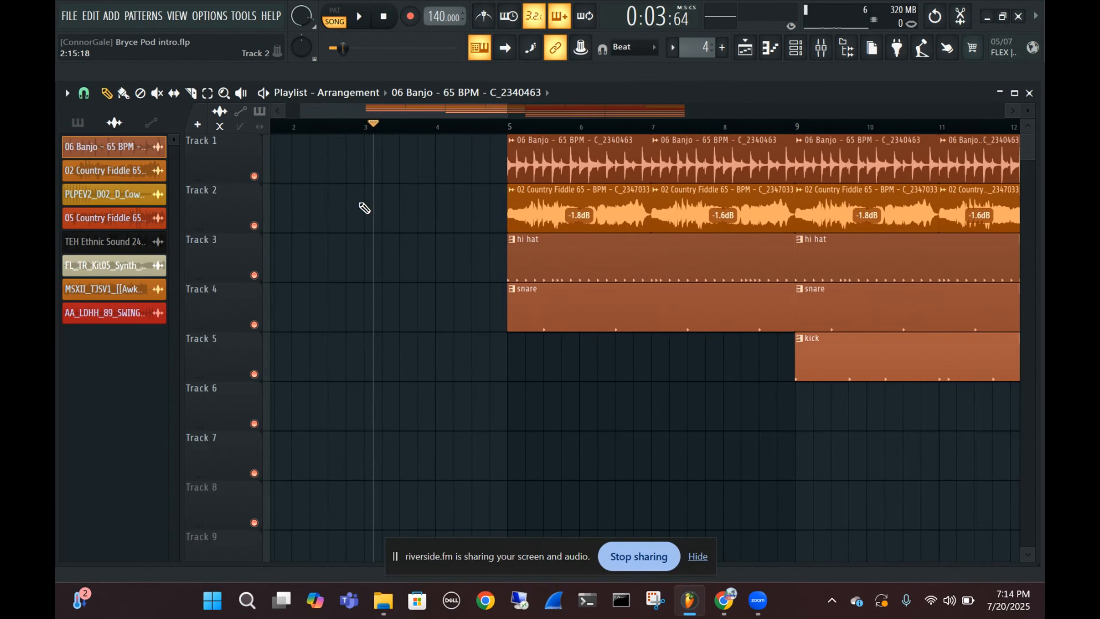
key("ctrl+z")
key("ctrl+z")
scroll(383, 202, "down", 3)
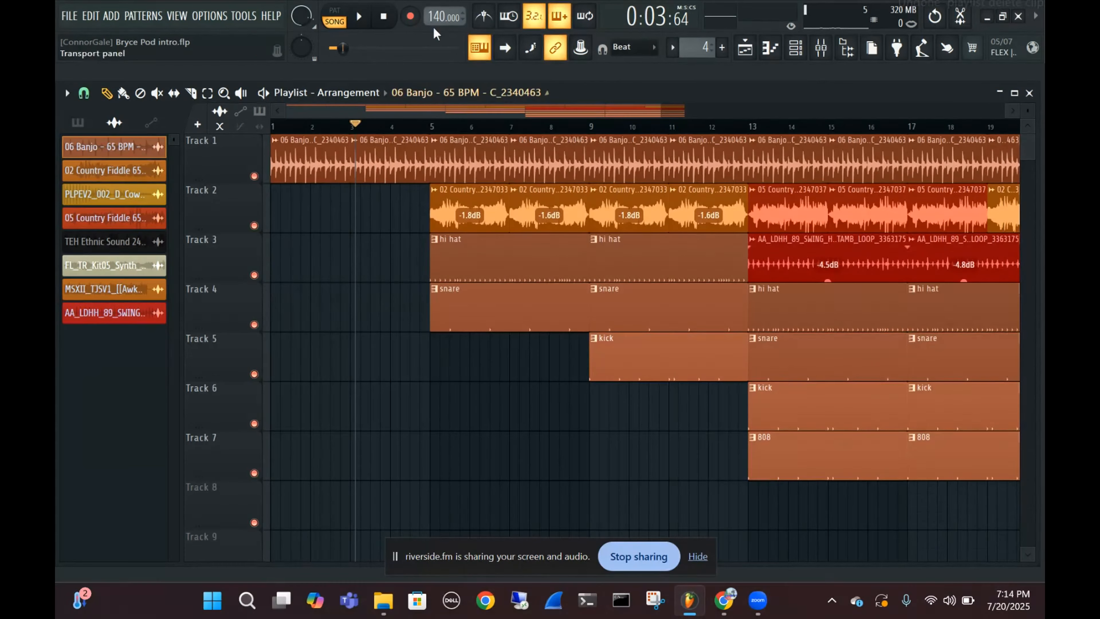
Look over the project tempo's options and BPM presets without changing the tempo
right_click(438, 18)
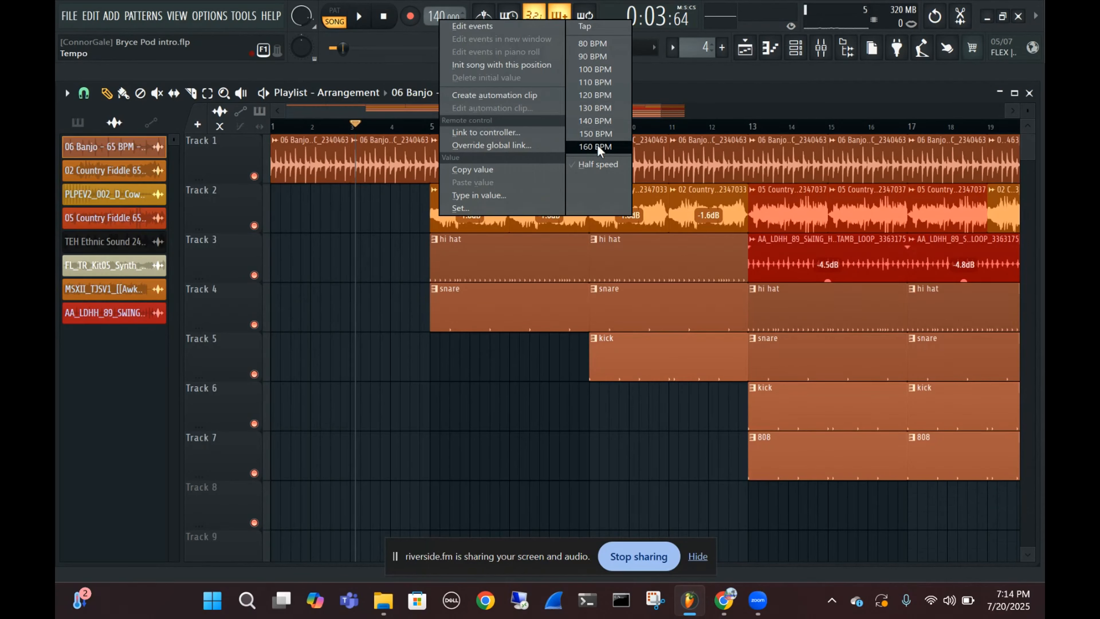
left_click(758, 87)
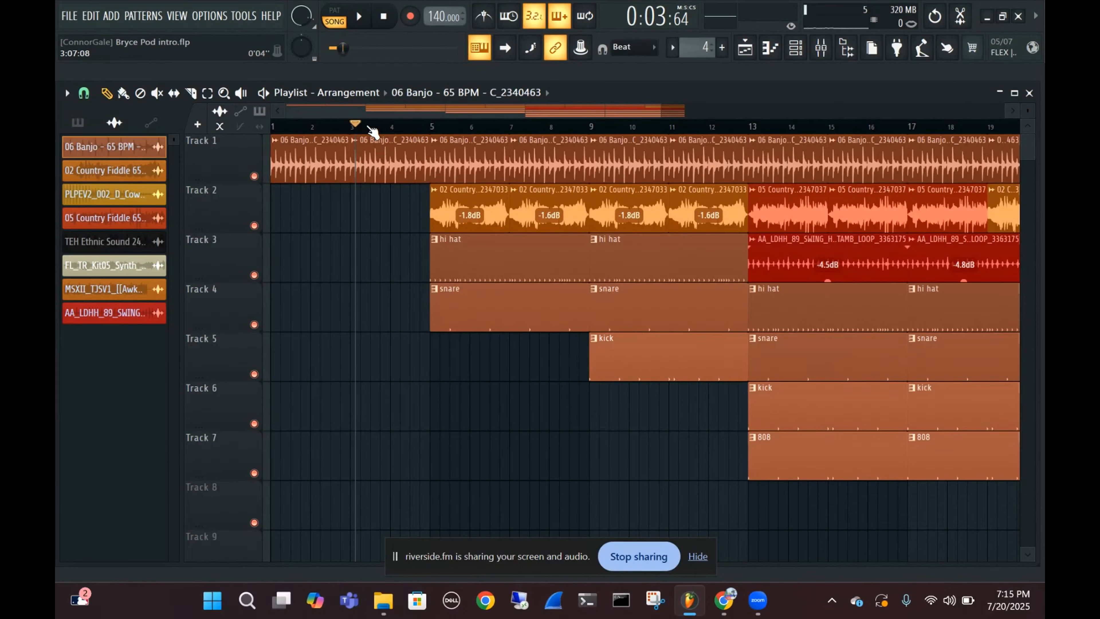
Return the playhead to the song start and delete the 06 Banjo clips at bars 1 and 3 on Track 1
left_click_drag(363, 127, 248, 132)
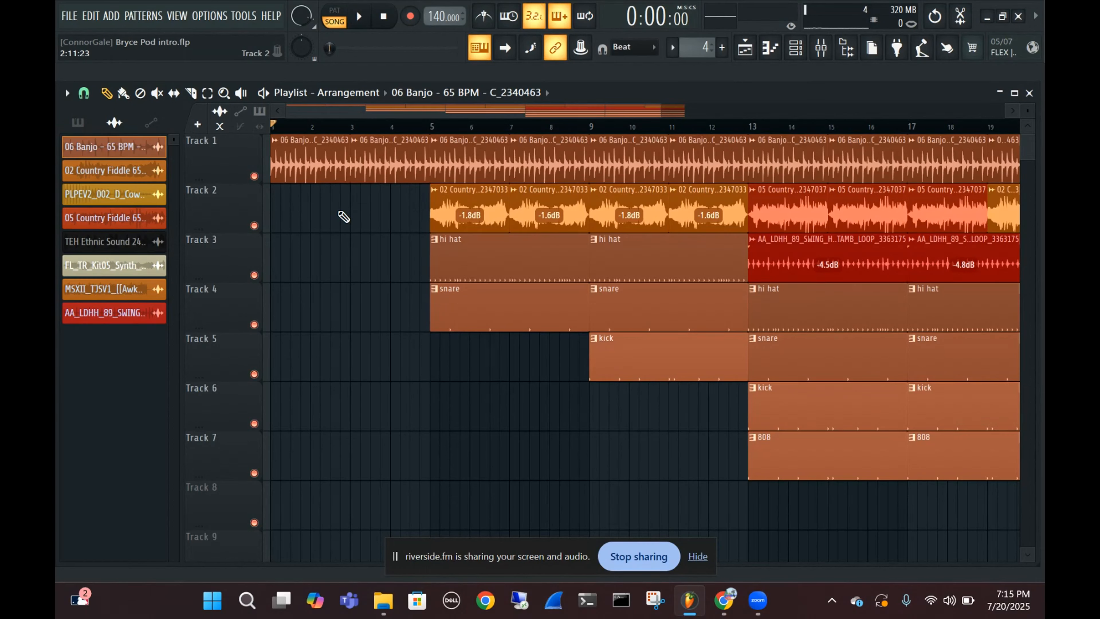
right_click(391, 165)
right_click(286, 161)
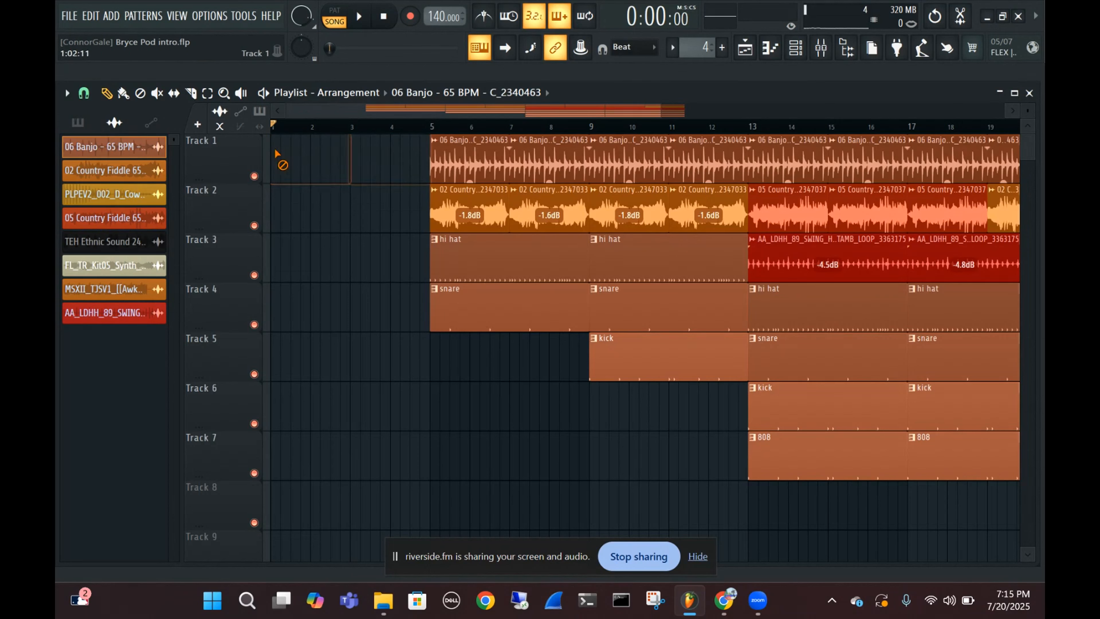
Show the sound Browser, reposition its window over the Playlist, and go to the Discover page
left_click(847, 48)
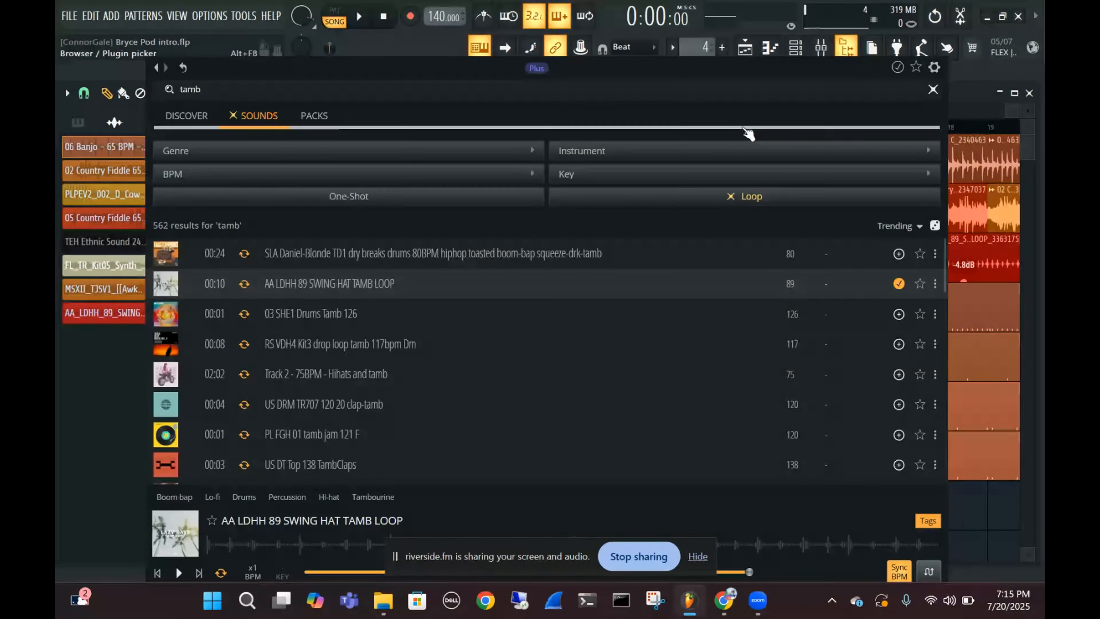
left_click_drag(619, 19, 616, 66)
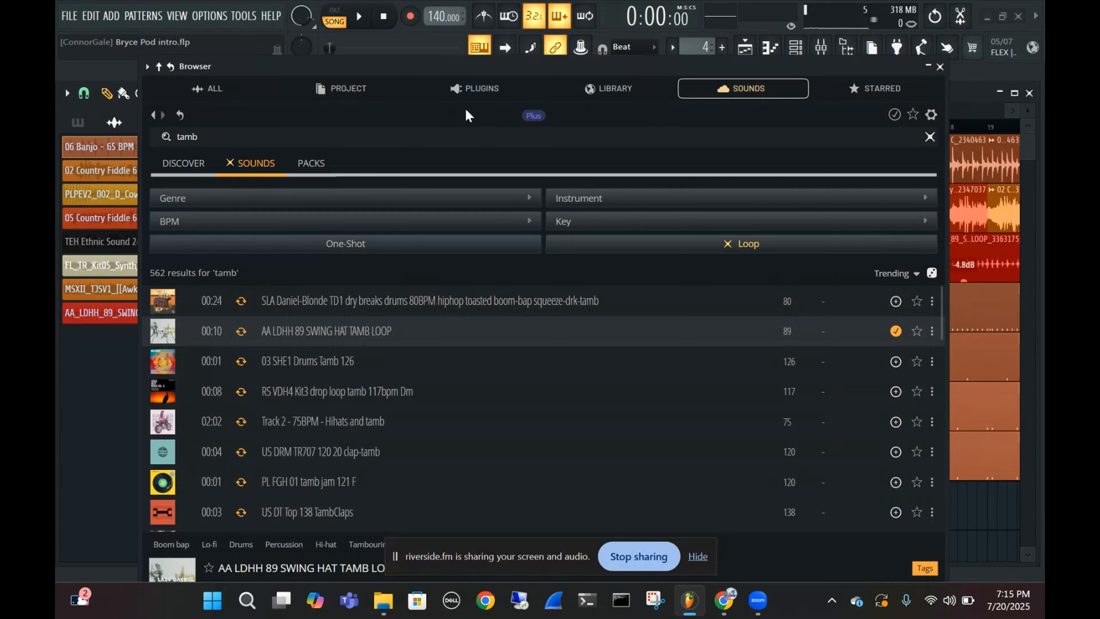
left_click(181, 164)
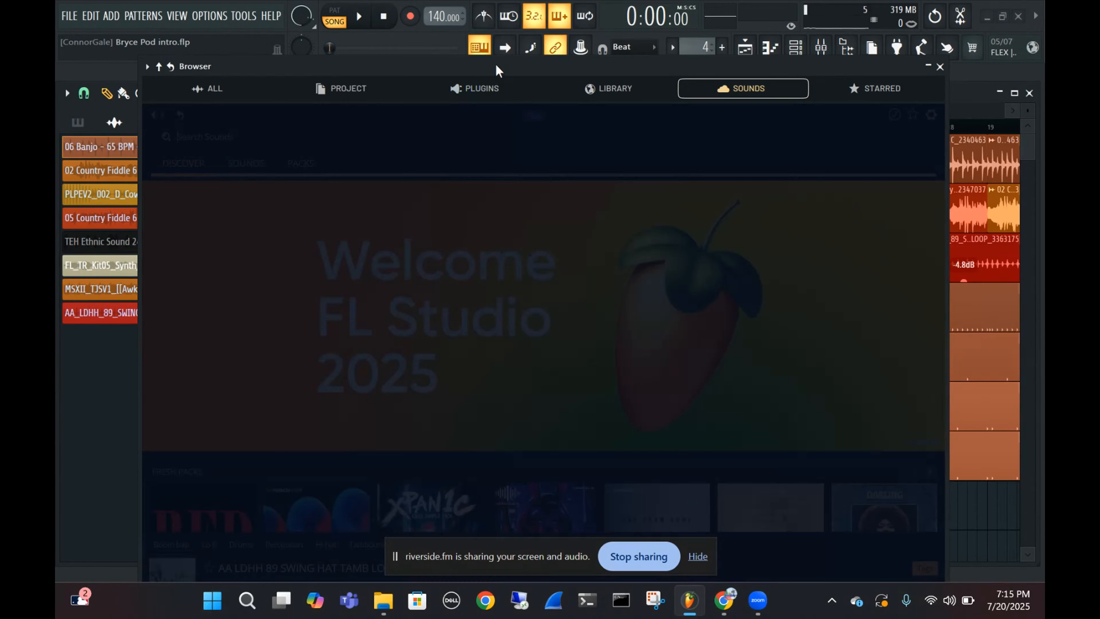
left_click_drag(492, 69, 458, 43)
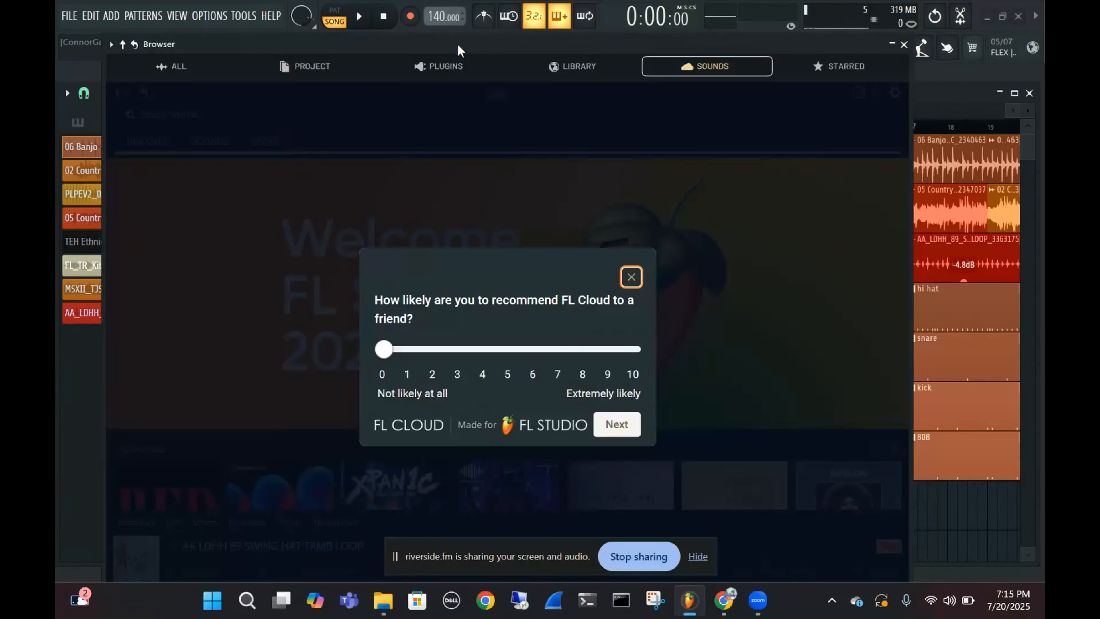
Minimize FL Studio, bring it back to the front, and dismiss the FL Cloud recommendation survey
left_click(989, 16)
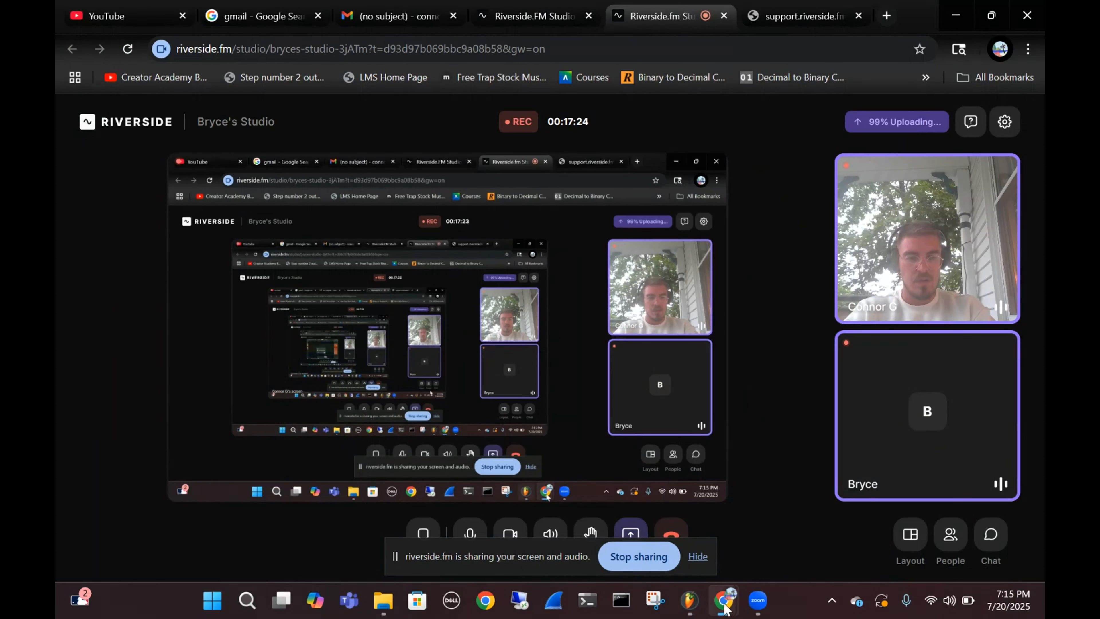
left_click(686, 609)
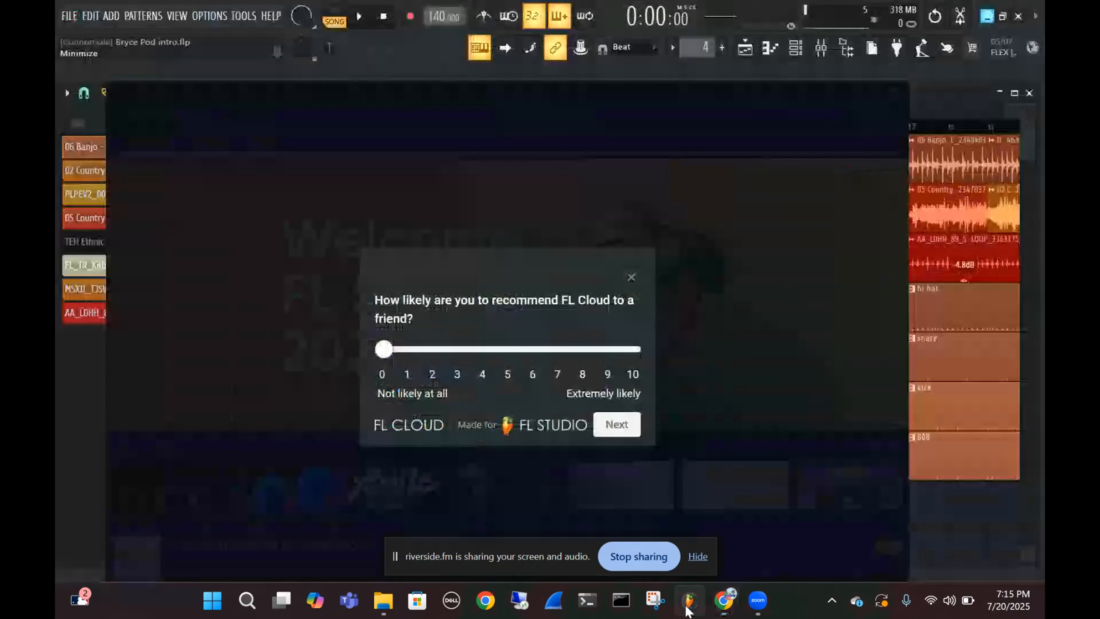
left_click(631, 279)
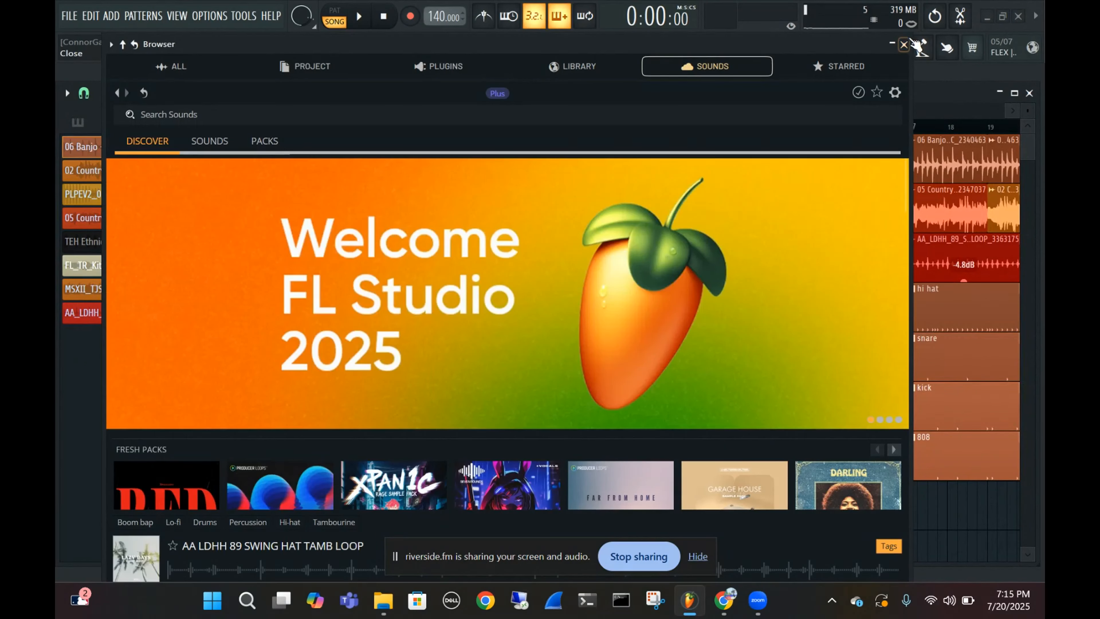
Enlarge and reposition the Browser window, and look through the packs on the Discover page
left_click_drag(910, 33, 966, 19)
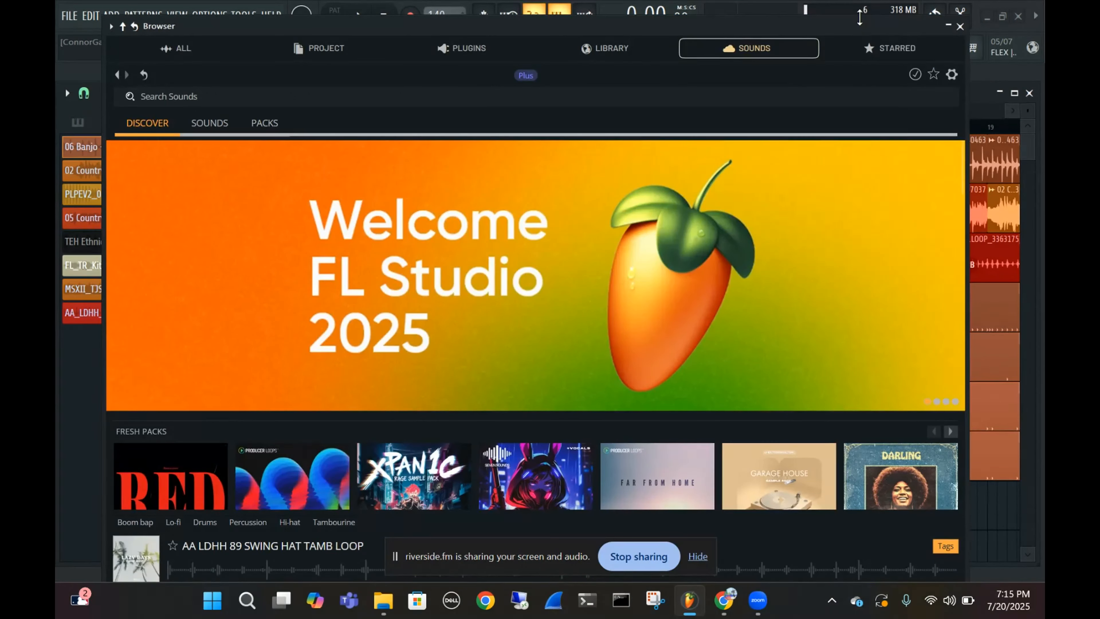
left_click_drag(851, 23, 867, 22)
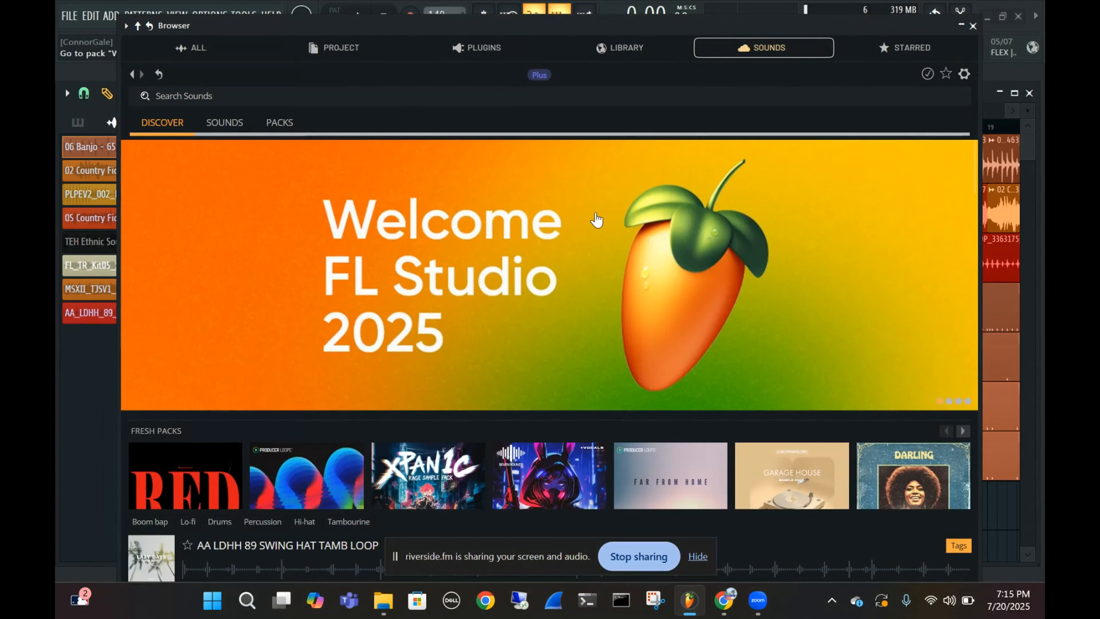
scroll(591, 223, "down", 5)
scroll(429, 269, "up", 5)
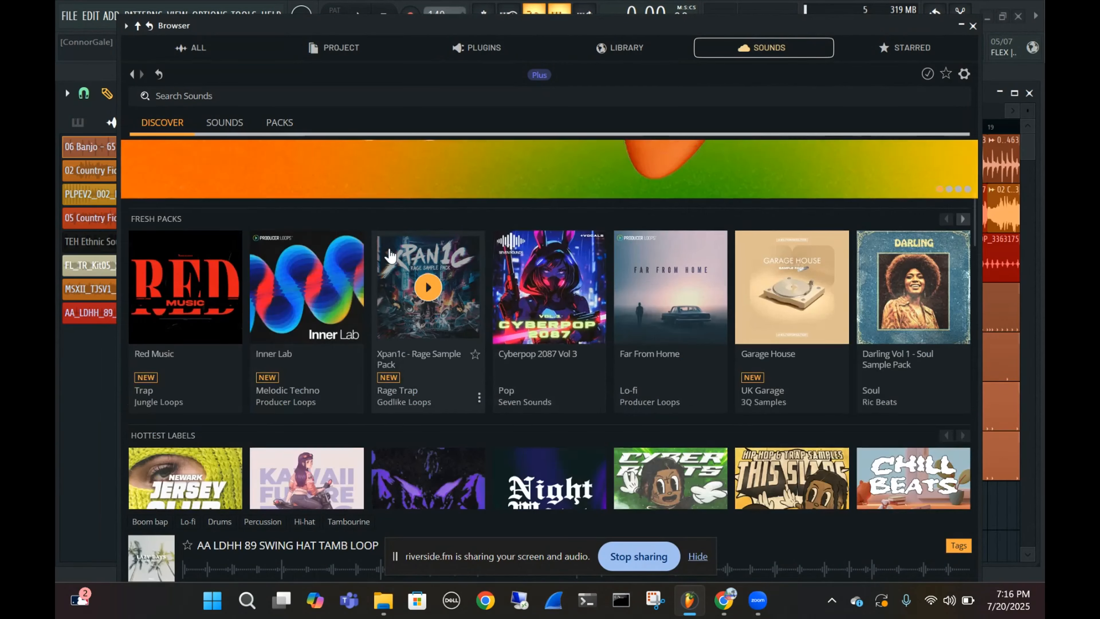
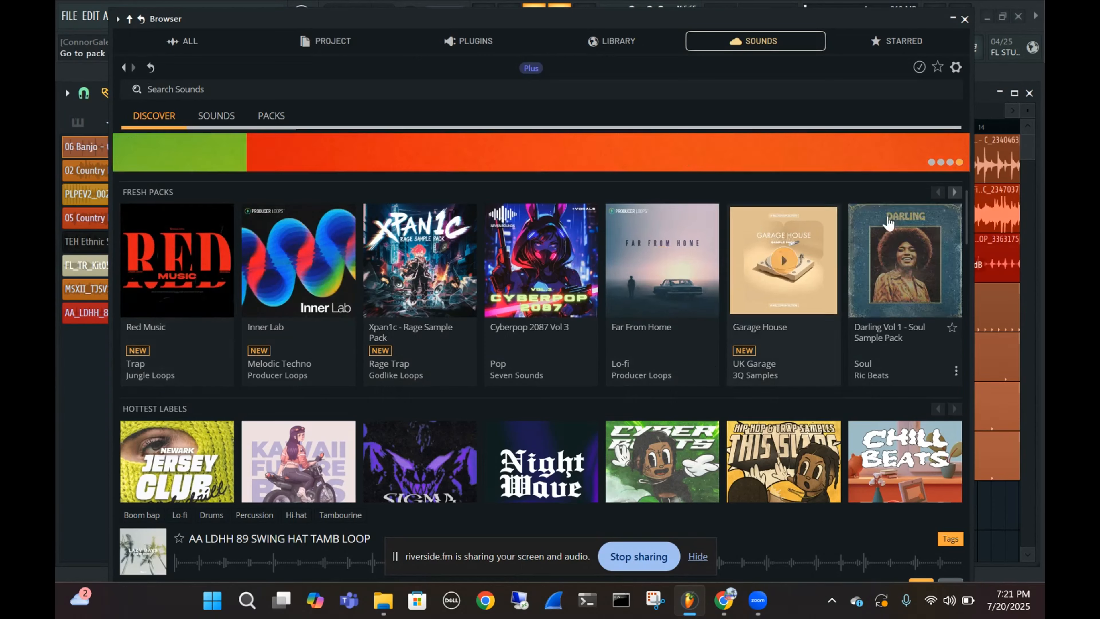
Open the Red Music pack from the fresh packs and look through its list of sounds
scroll(544, 294, "down", 3)
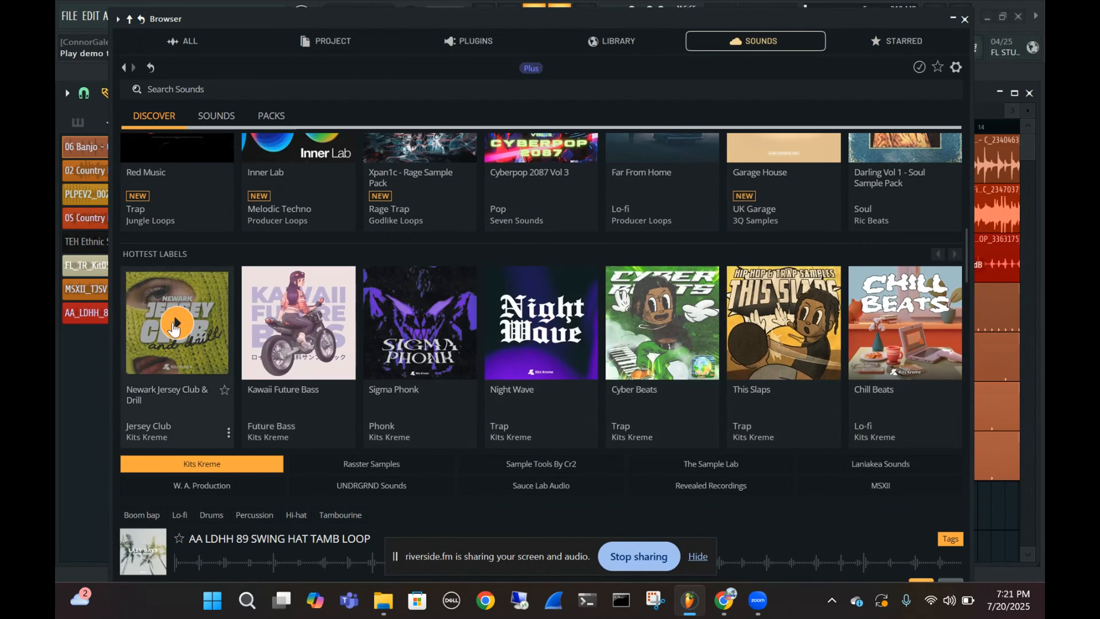
scroll(147, 324, "up", 5)
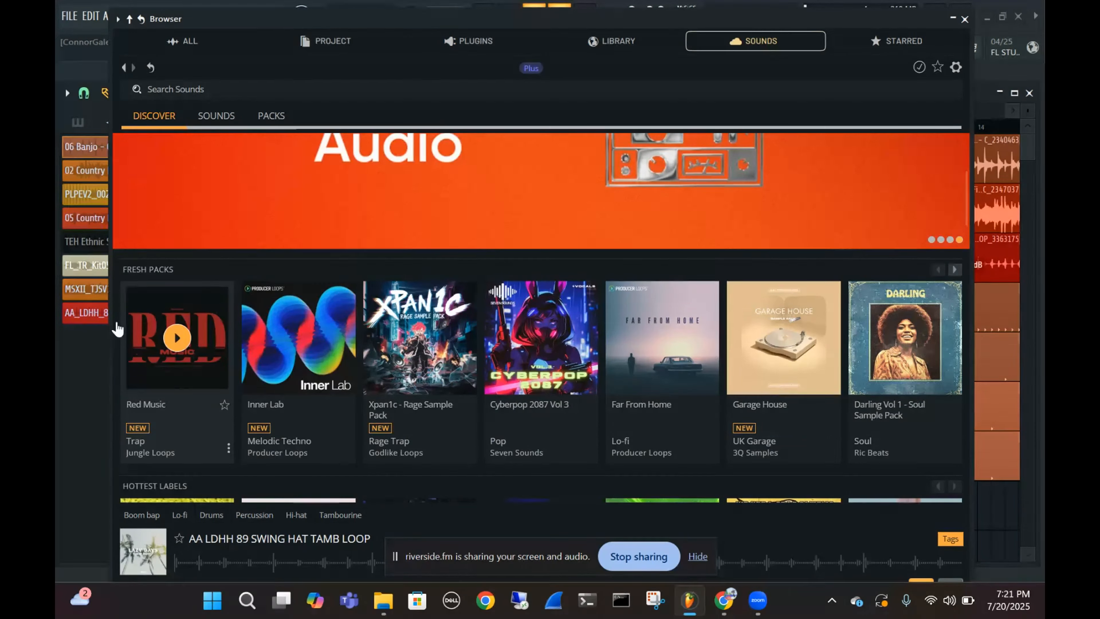
left_click(140, 290)
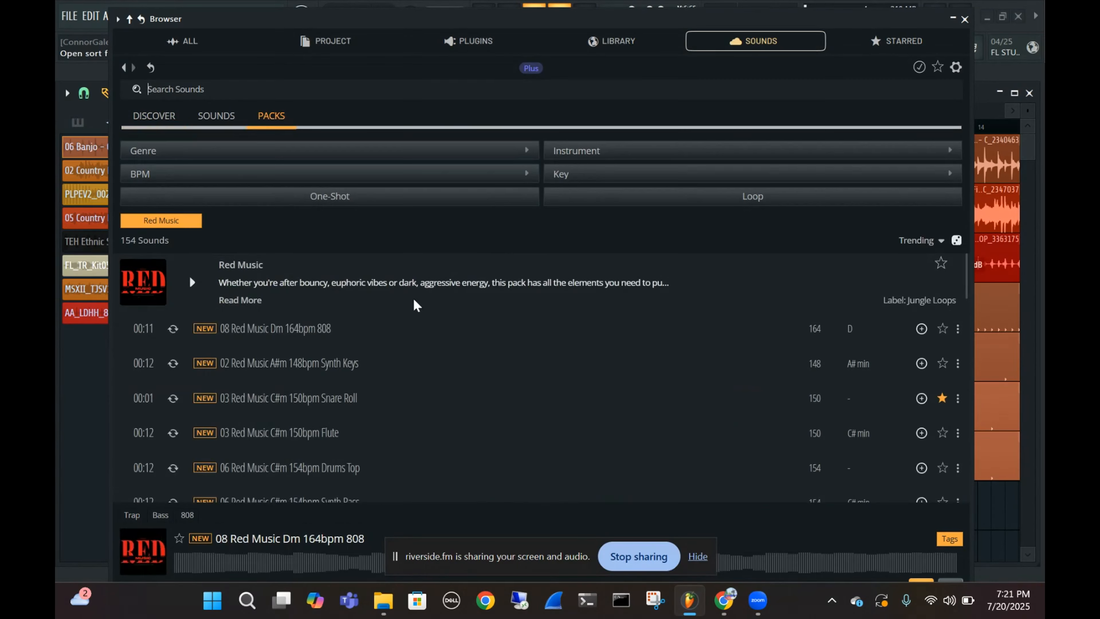
scroll(338, 312, "down", 10)
scroll(359, 321, "down", 10)
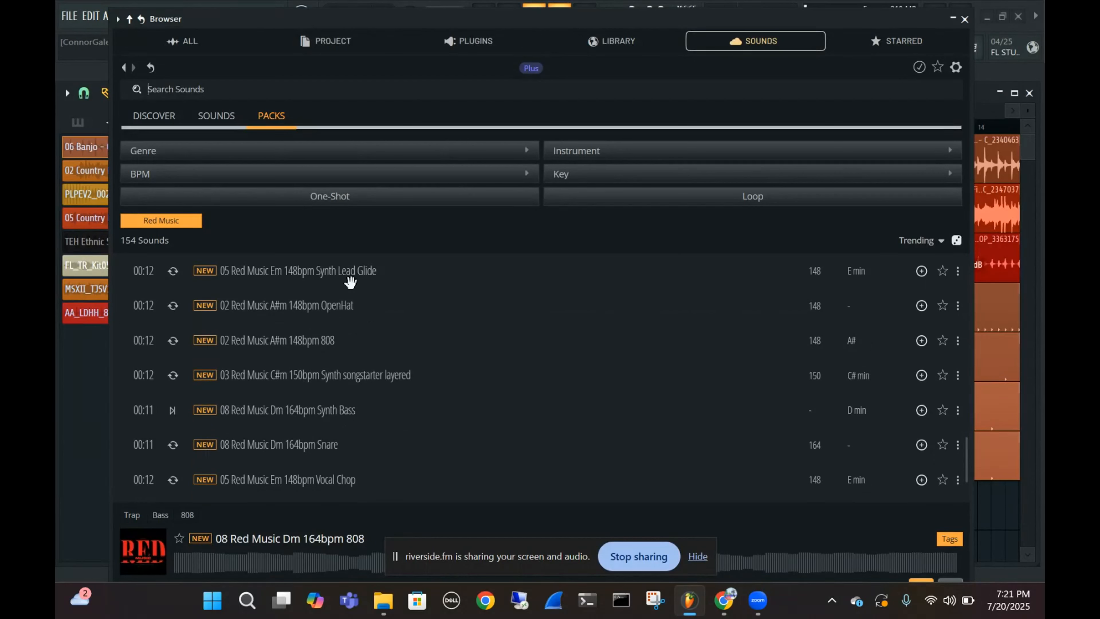
scroll(338, 342, "down", 2)
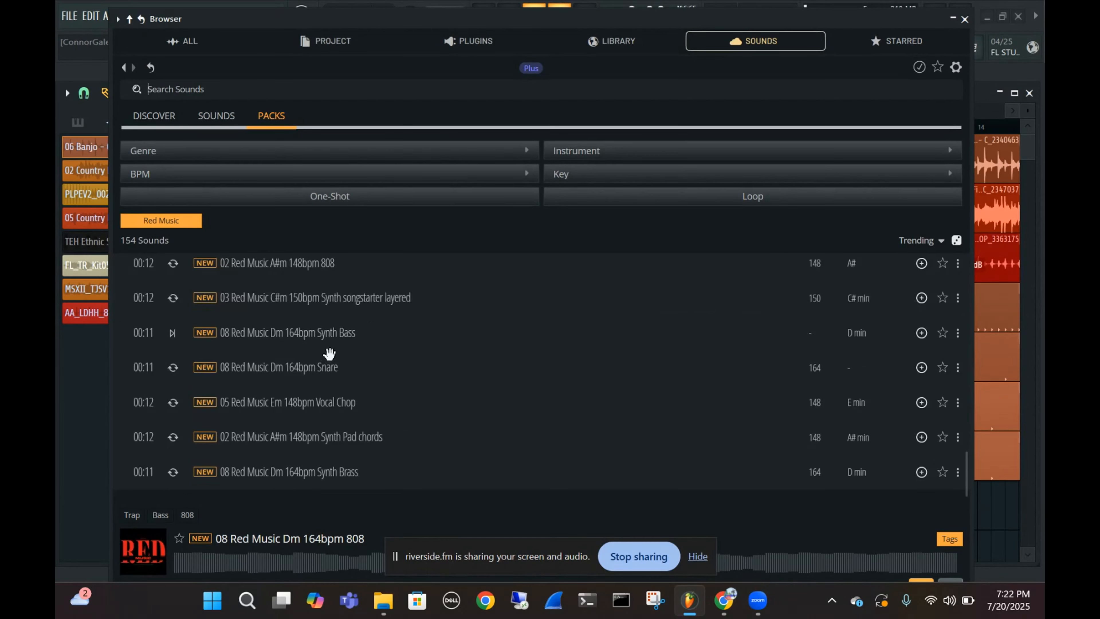
scroll(381, 342, "down", 1)
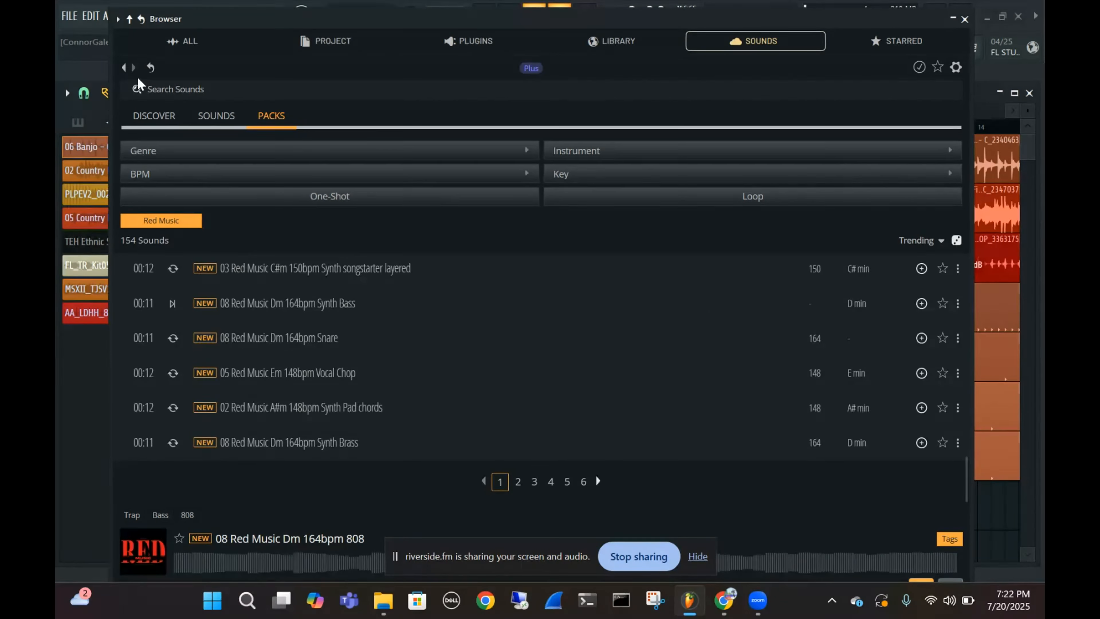
Return to the Discover page and look through the individual sounds matching the existing "tamb" search
left_click(125, 69)
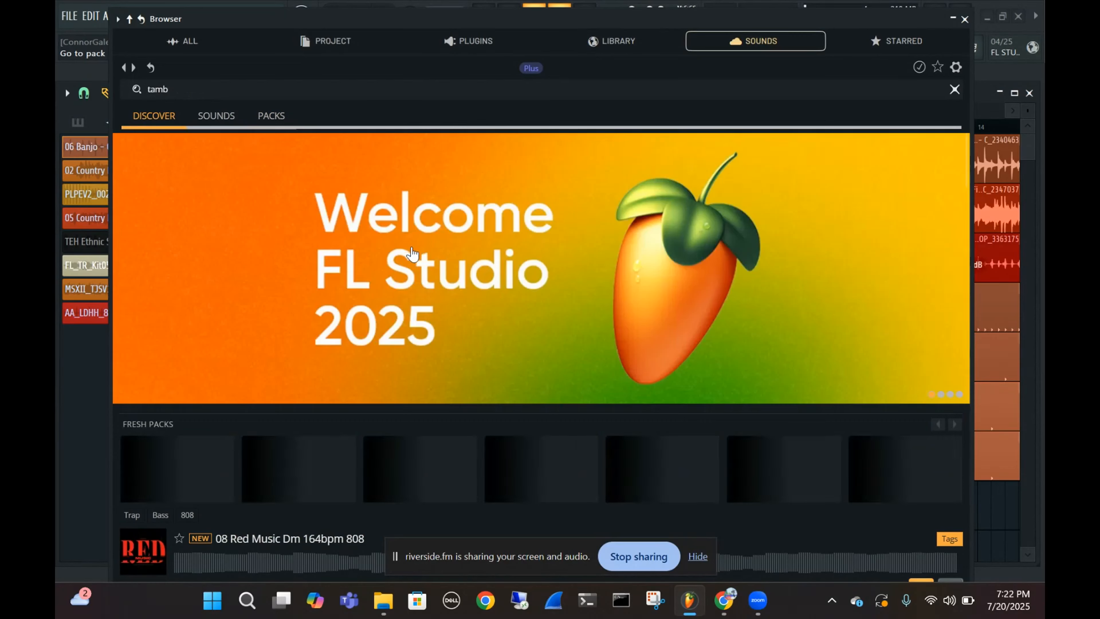
scroll(614, 299, "down", 3)
scroll(531, 315, "down", 2)
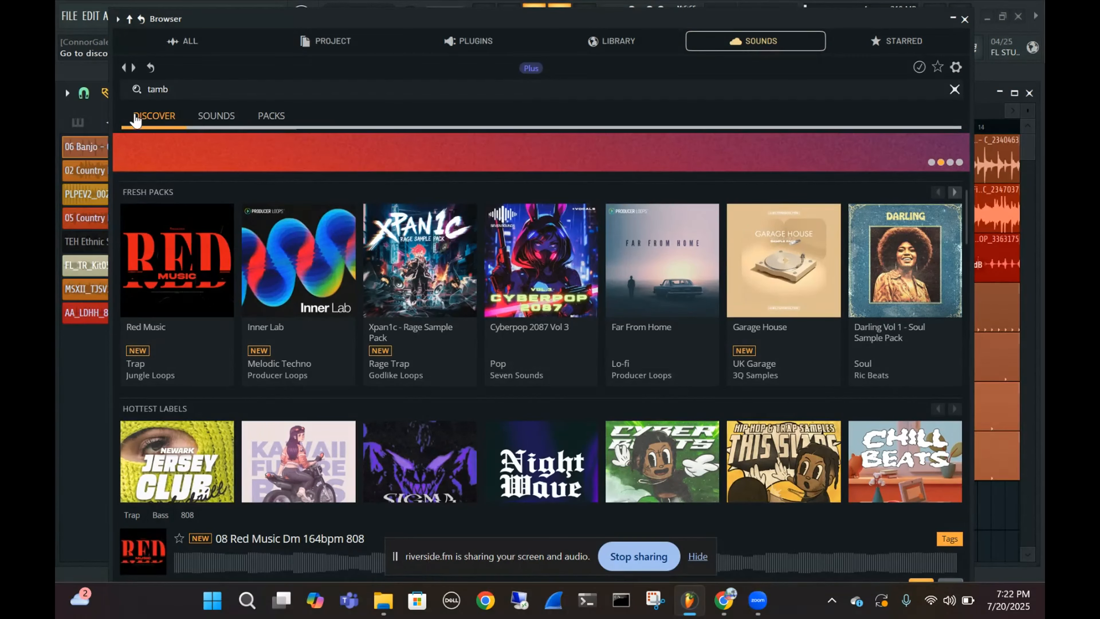
left_click(221, 117)
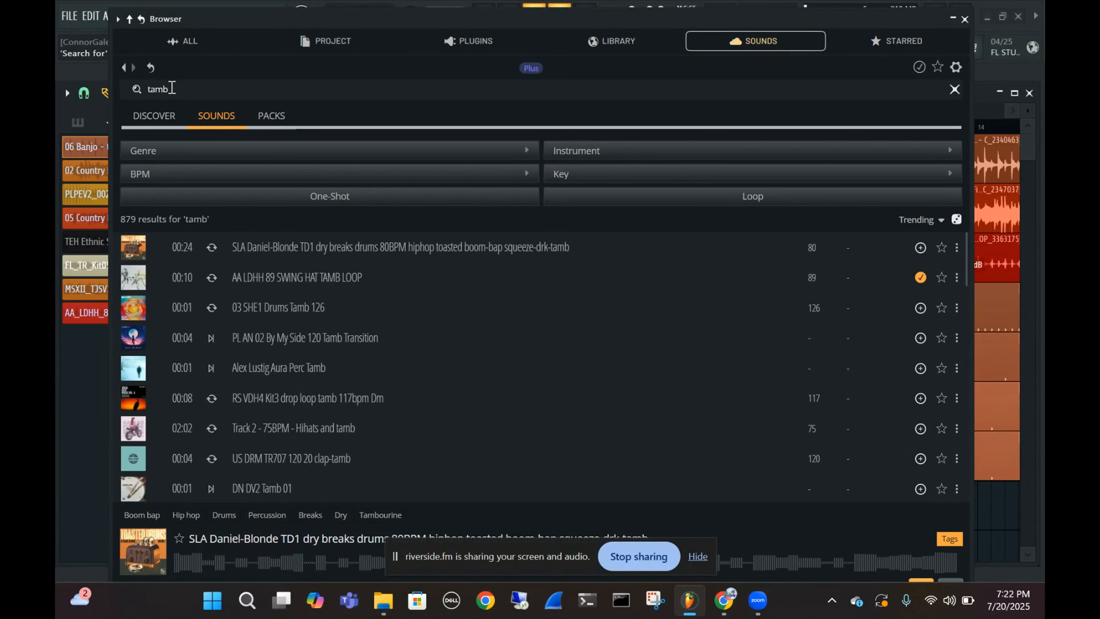
scroll(358, 371, "down", 10)
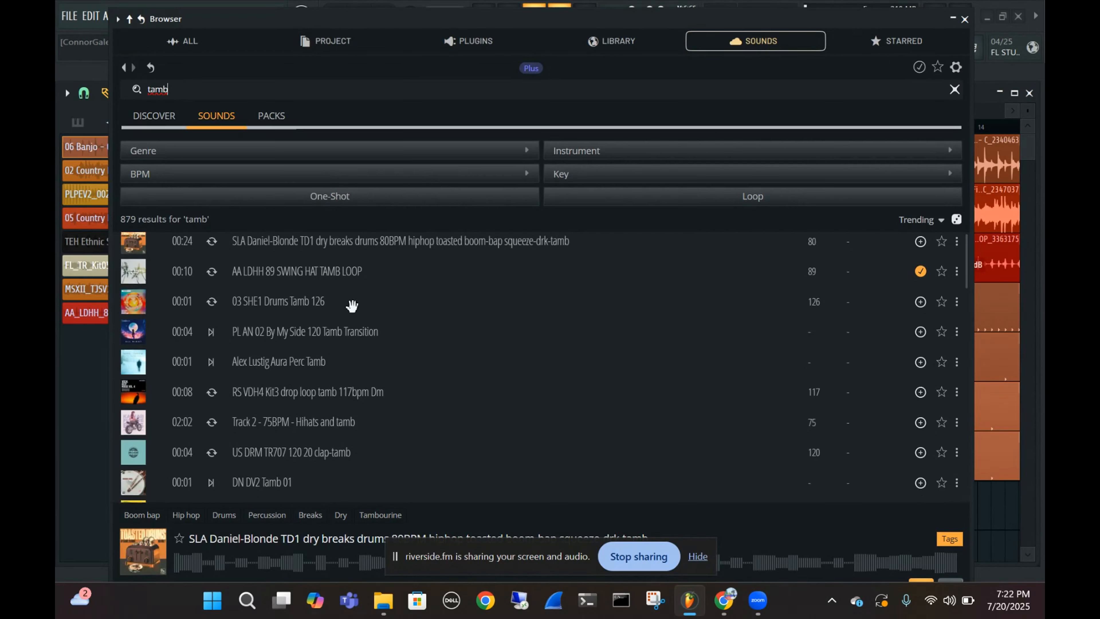
scroll(345, 302, "down", 1)
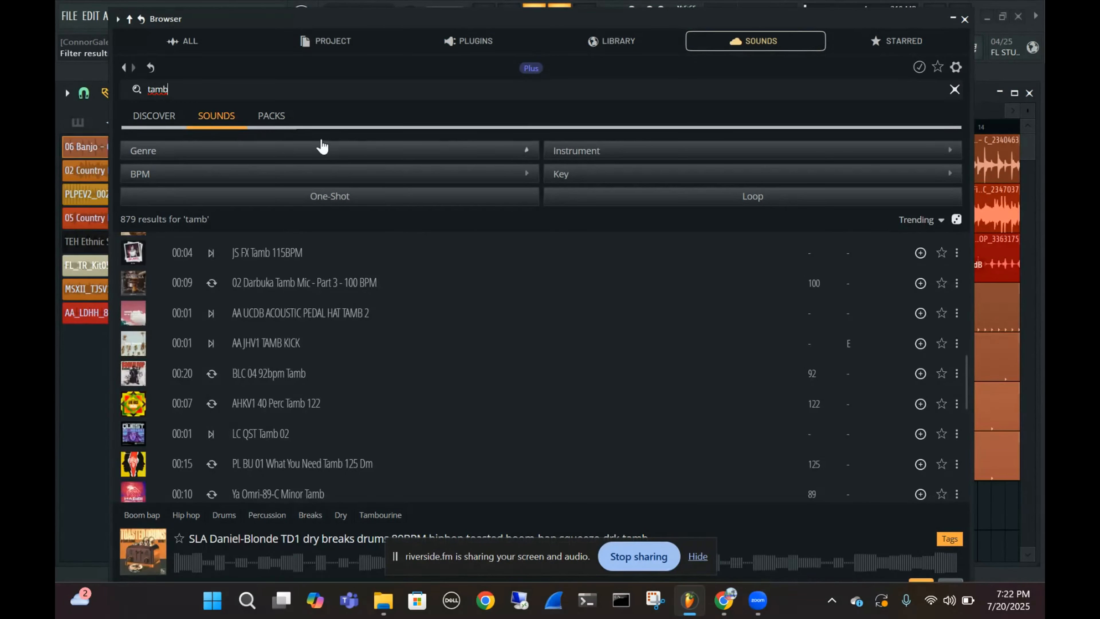
Browse the sample packs matching the "tamb" search
left_click(270, 116)
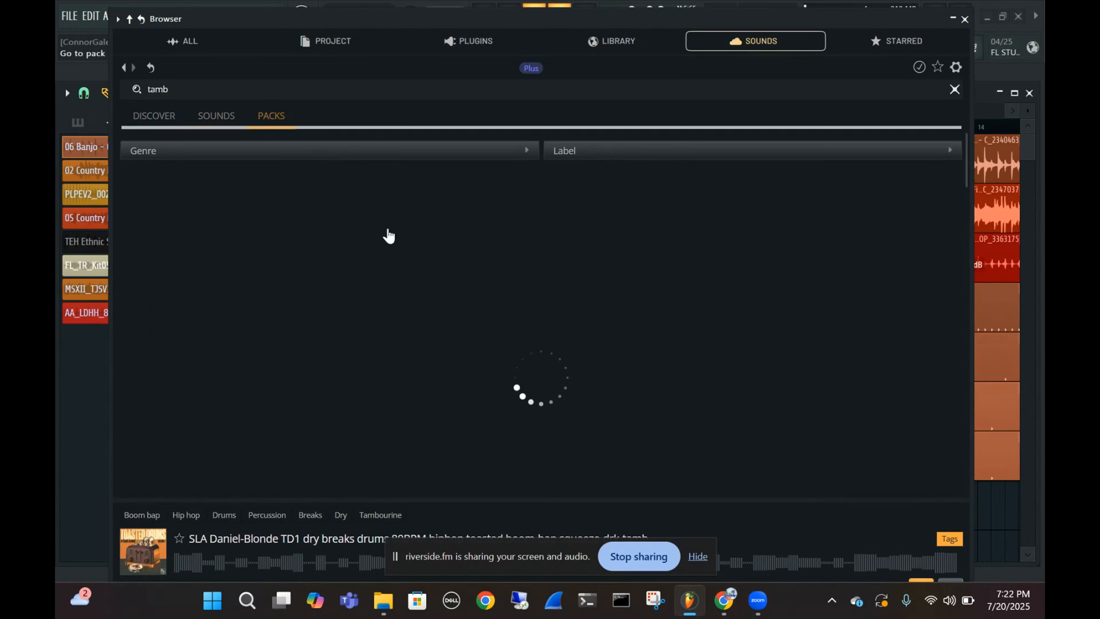
scroll(646, 347, "down", 3)
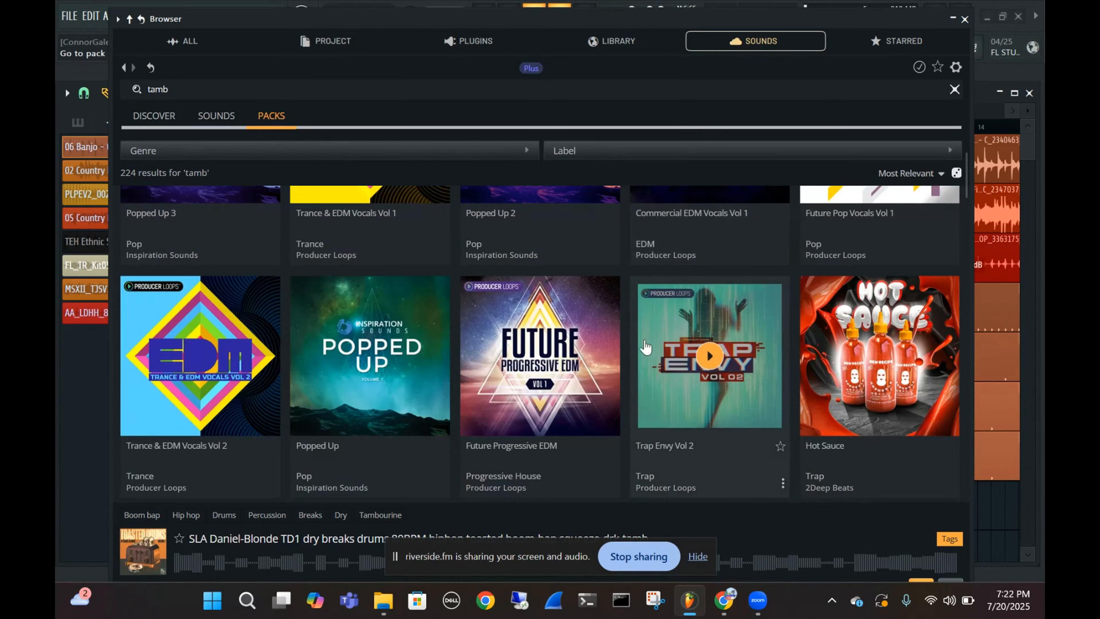
scroll(646, 347, "down", 4)
scroll(646, 346, "up", 5)
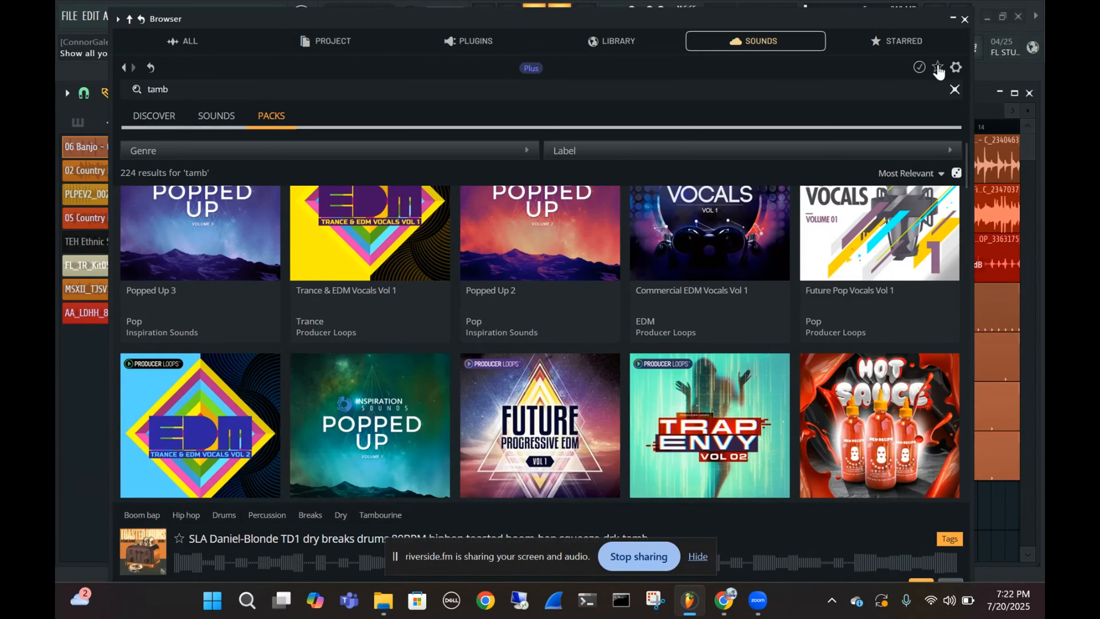
Show the wishlisted packs, clear that filter, and look through the wishlisted sounds
left_click(938, 67)
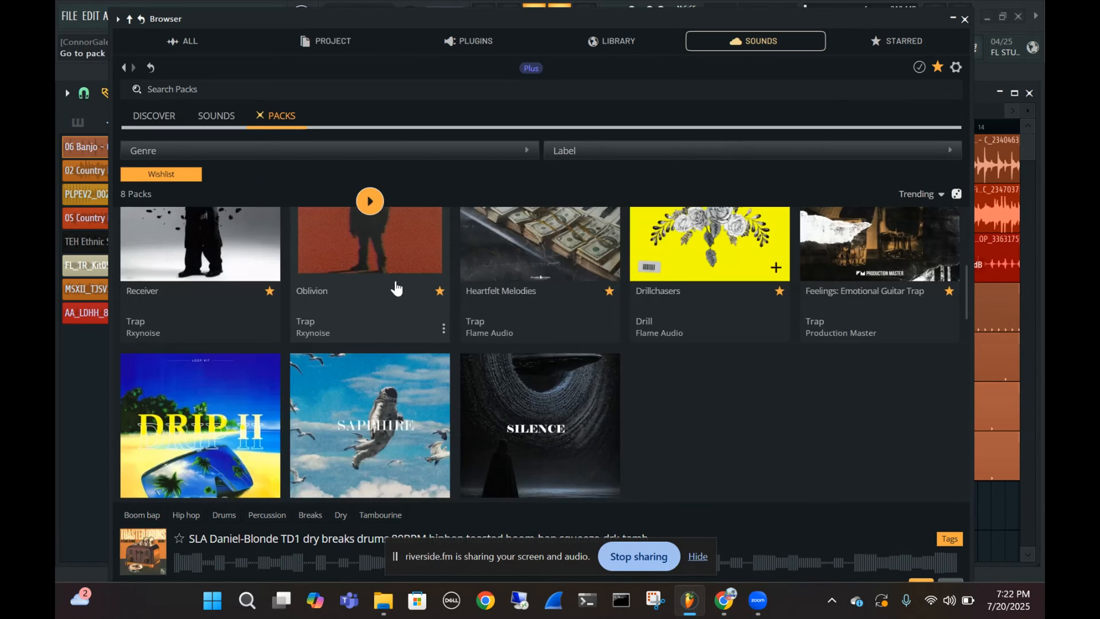
left_click(262, 120)
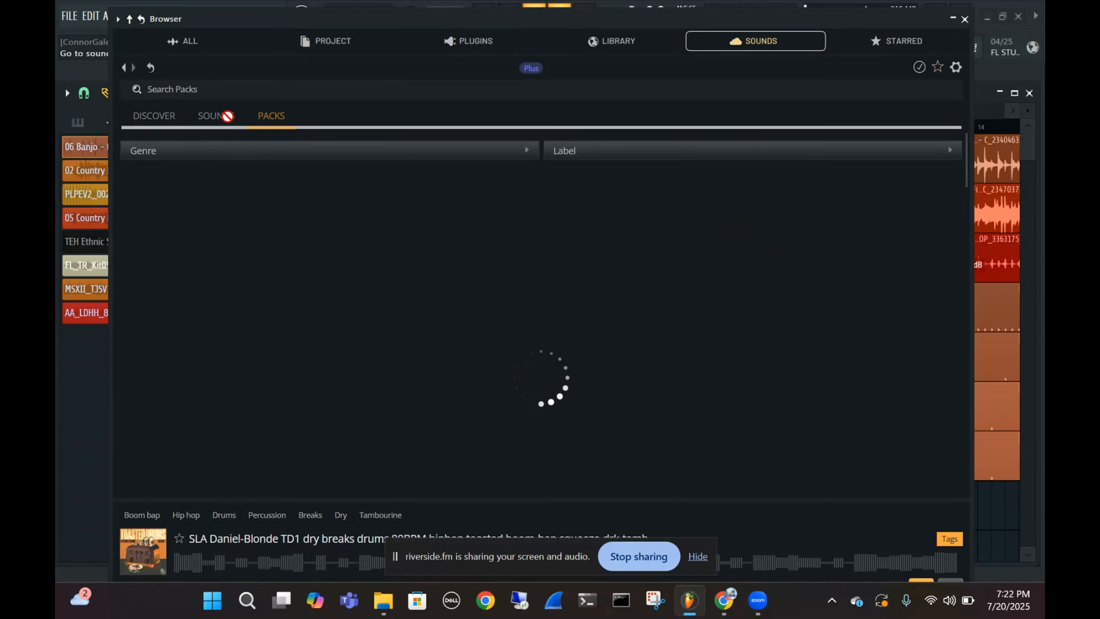
left_click(229, 123)
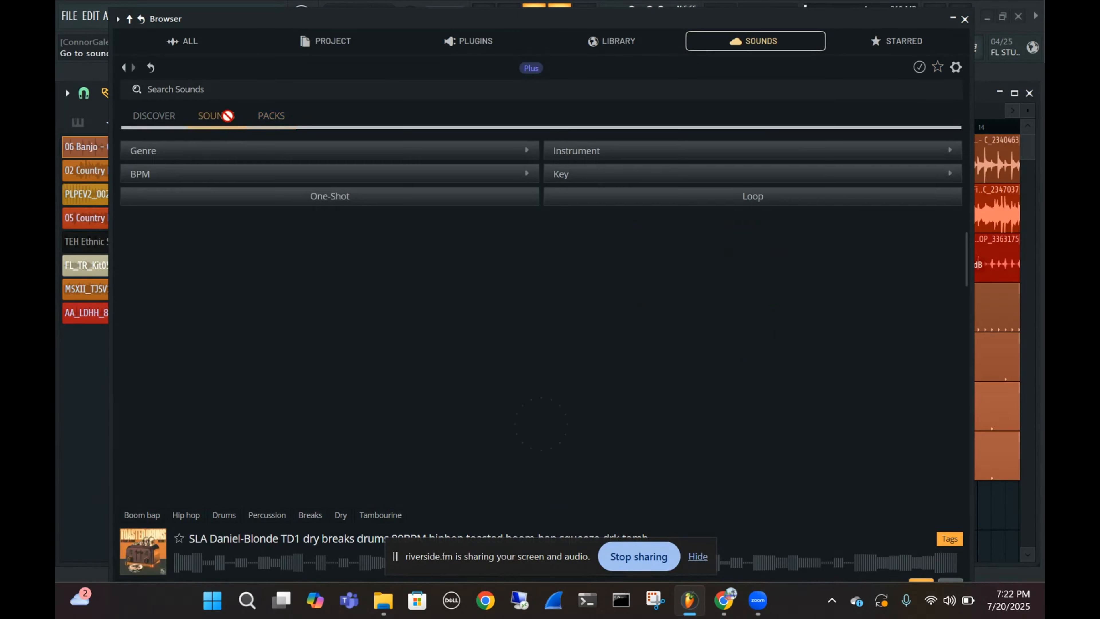
left_click(937, 67)
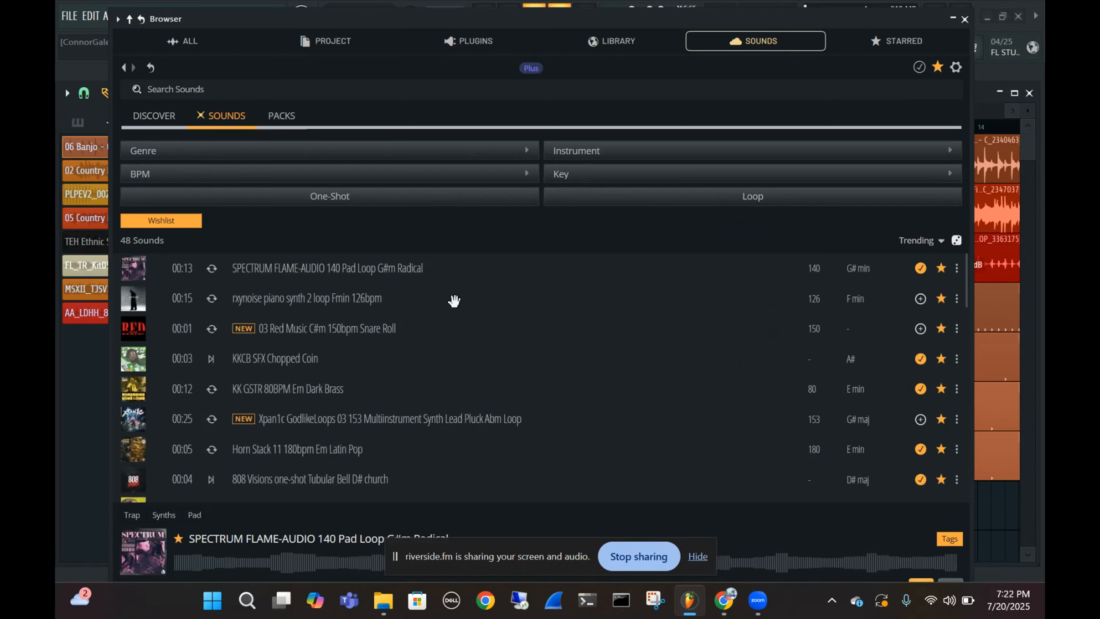
scroll(457, 301, "down", 5)
scroll(465, 302, "down", 5)
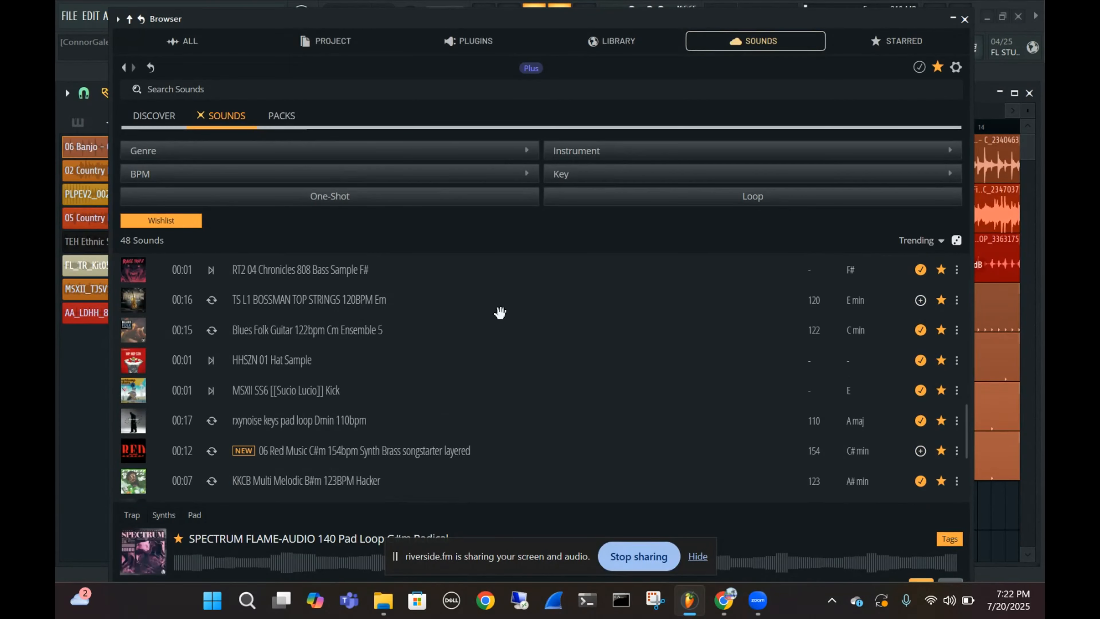
Clear the wishlist filter, show the full Sounds list again, and move the Browser down and minimize it to reveal the Playlist
left_click(163, 121)
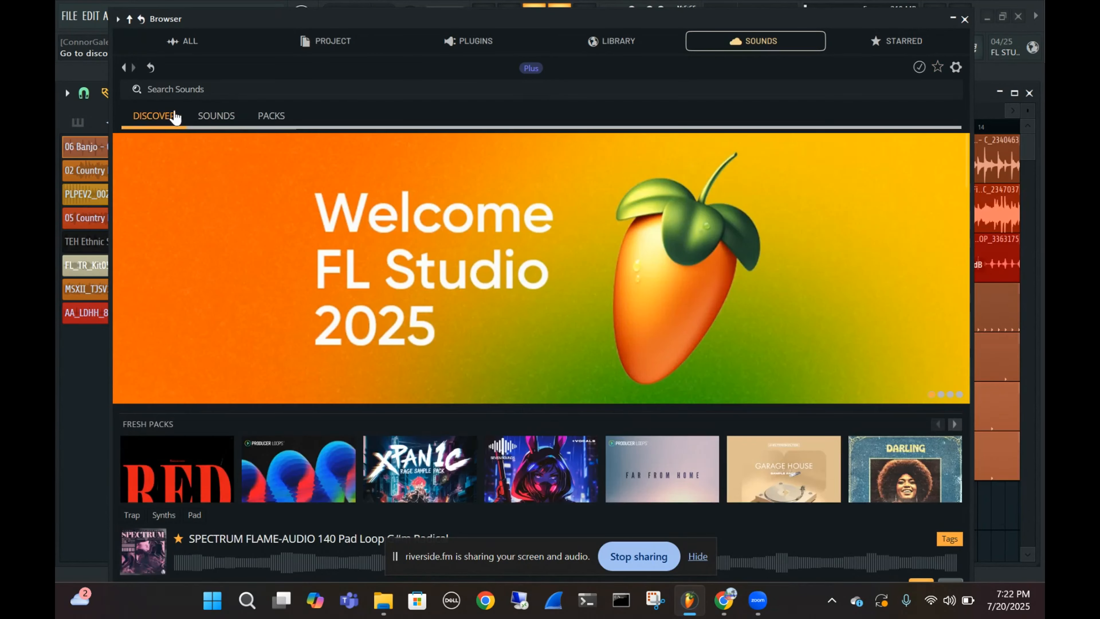
left_click(218, 116)
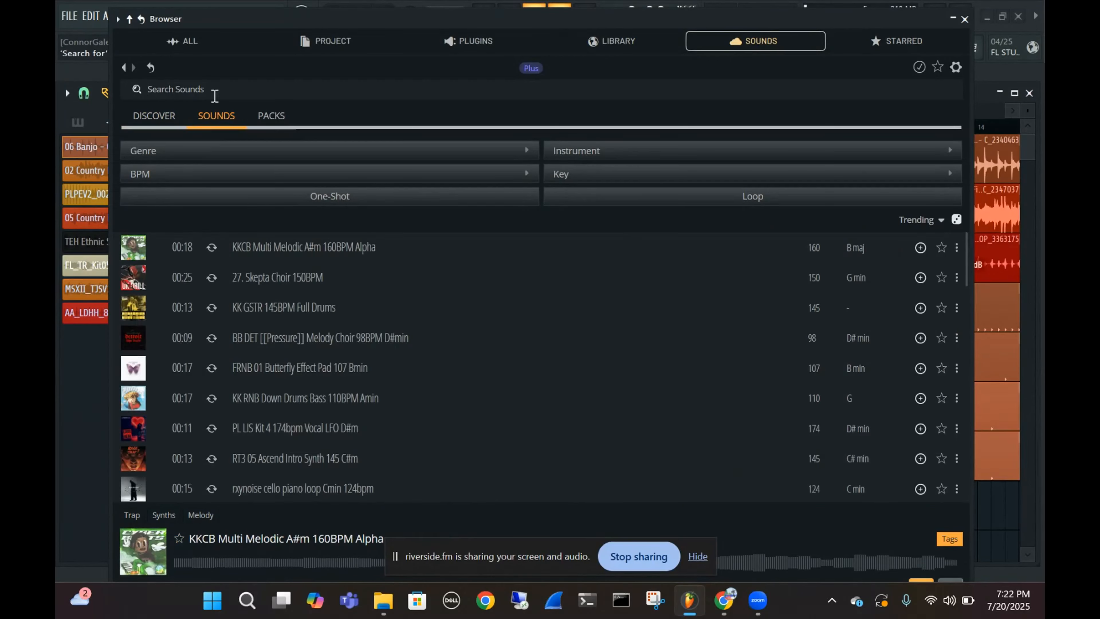
left_click_drag(774, 21, 721, 148)
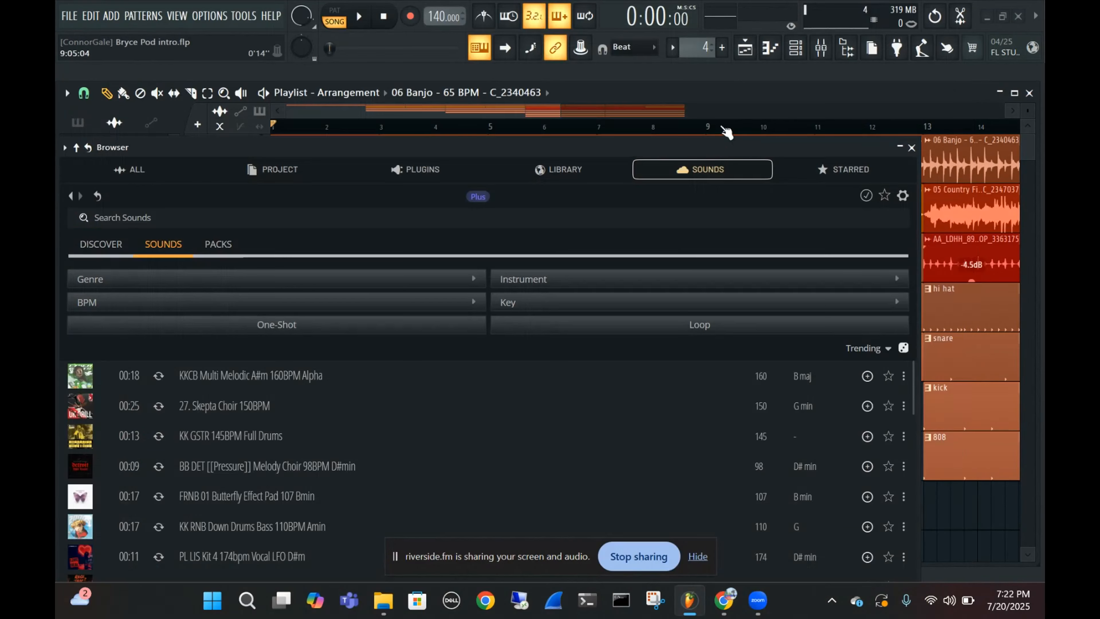
left_click(900, 147)
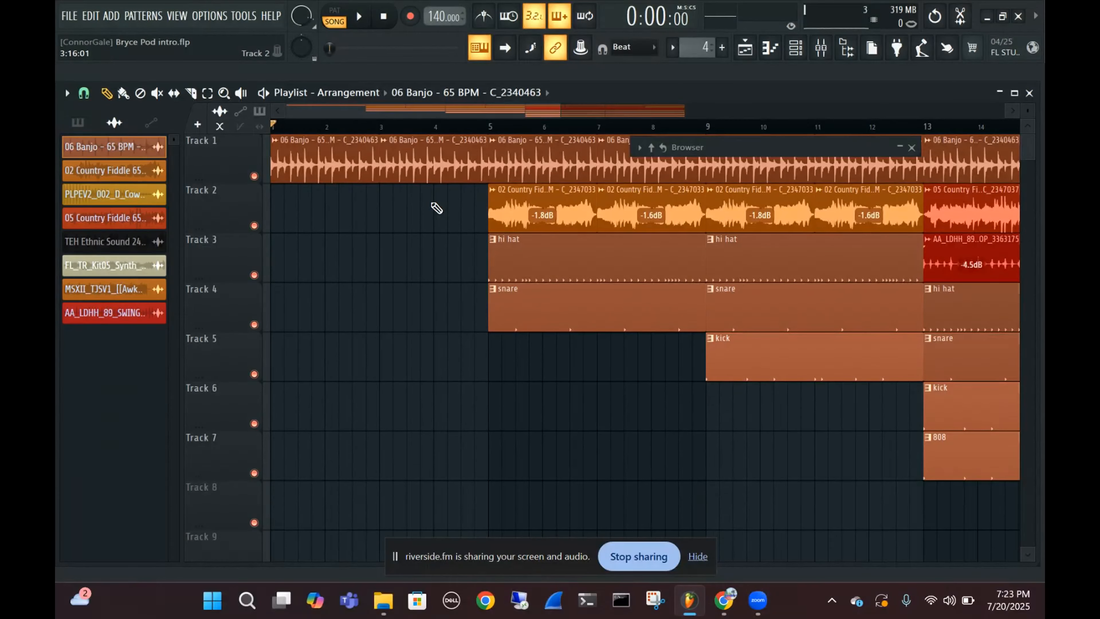
Play the intro at its current tempo, set the tempo to 150 BPM with all channels restretched, and audition the change
key("space")
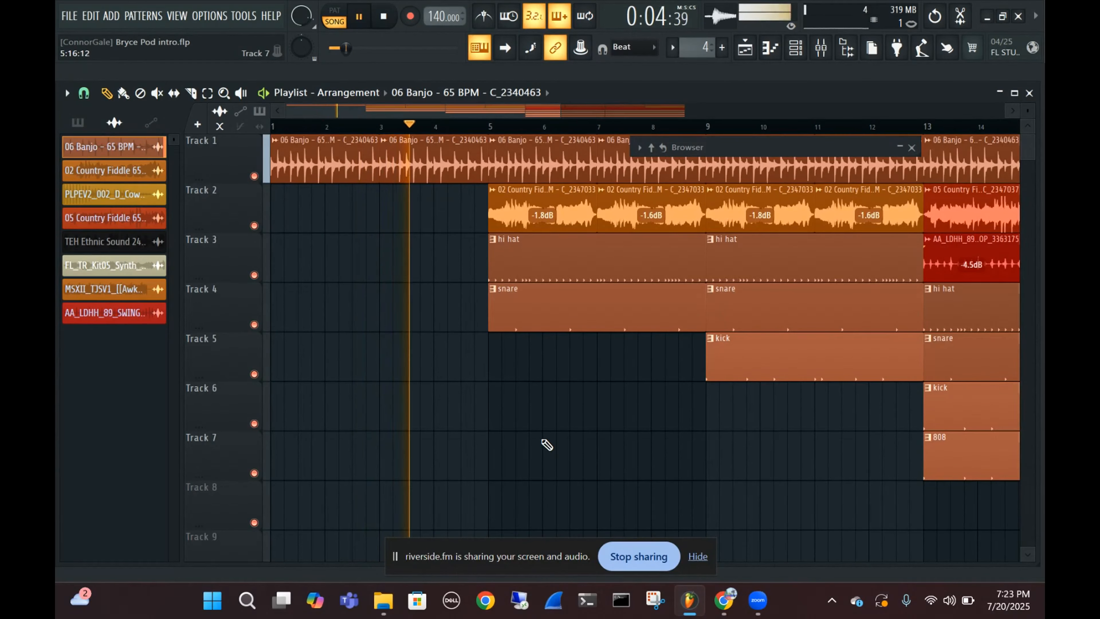
key("space")
right_click(444, 18)
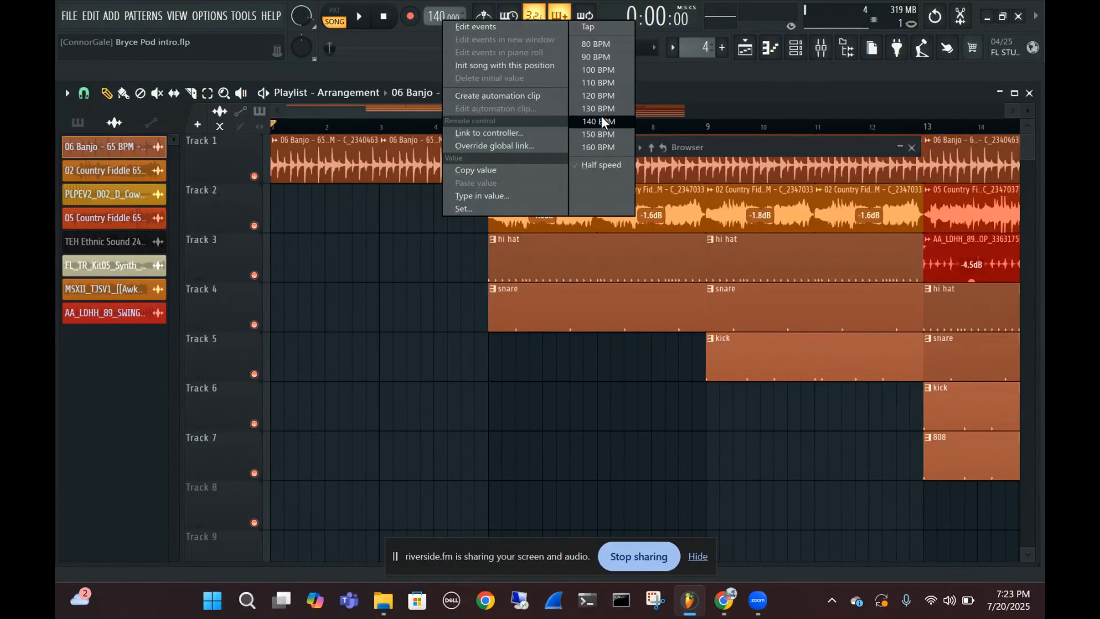
left_click(598, 134)
left_click(566, 340)
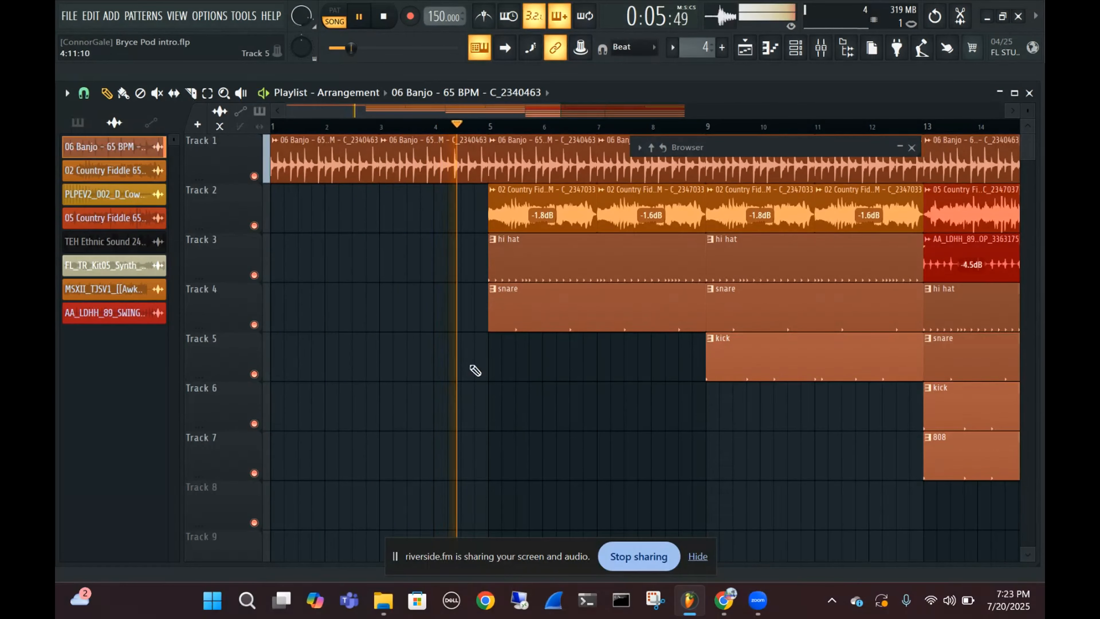
key("space")
Raise the tempo to 160 BPM, restretch all channels, and play the banjo opening from the song start
right_click(442, 17)
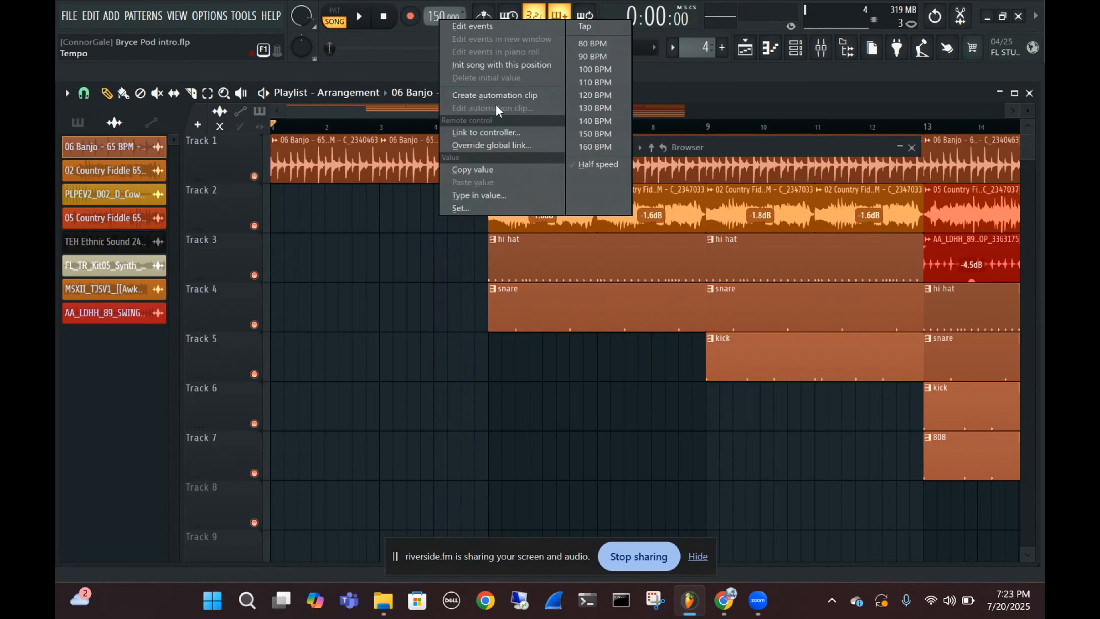
left_click(589, 147)
left_click(572, 342)
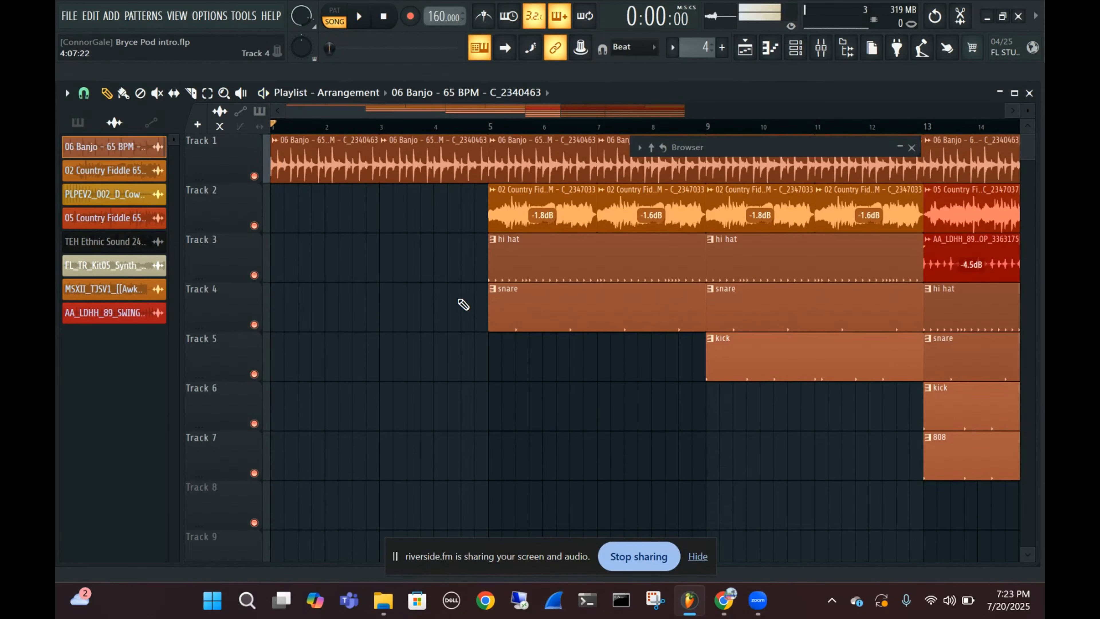
key("space")
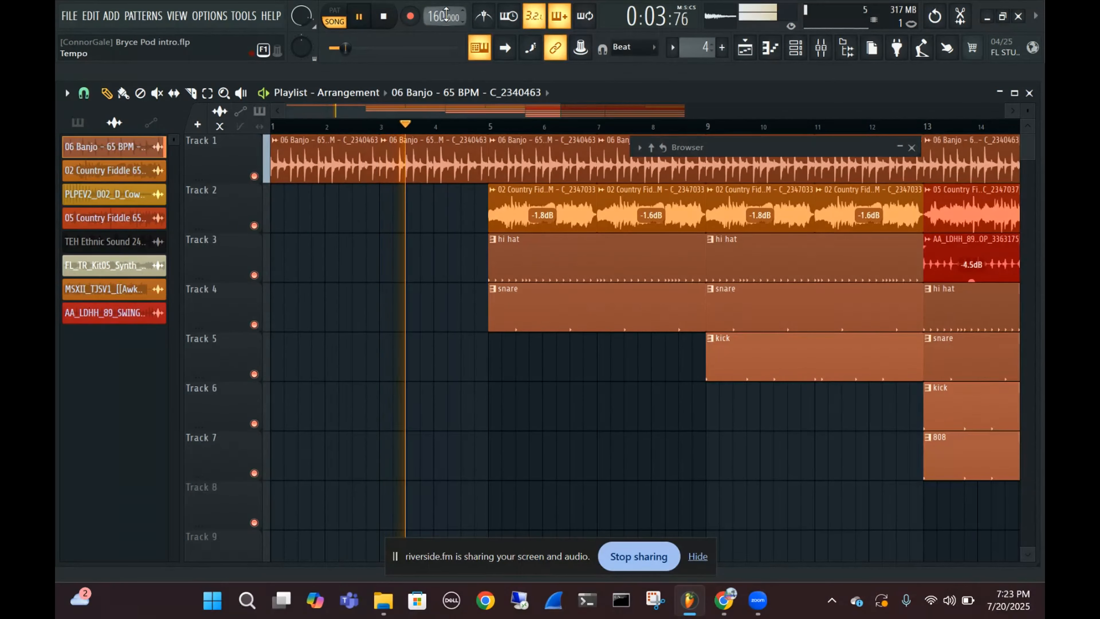
key("space")
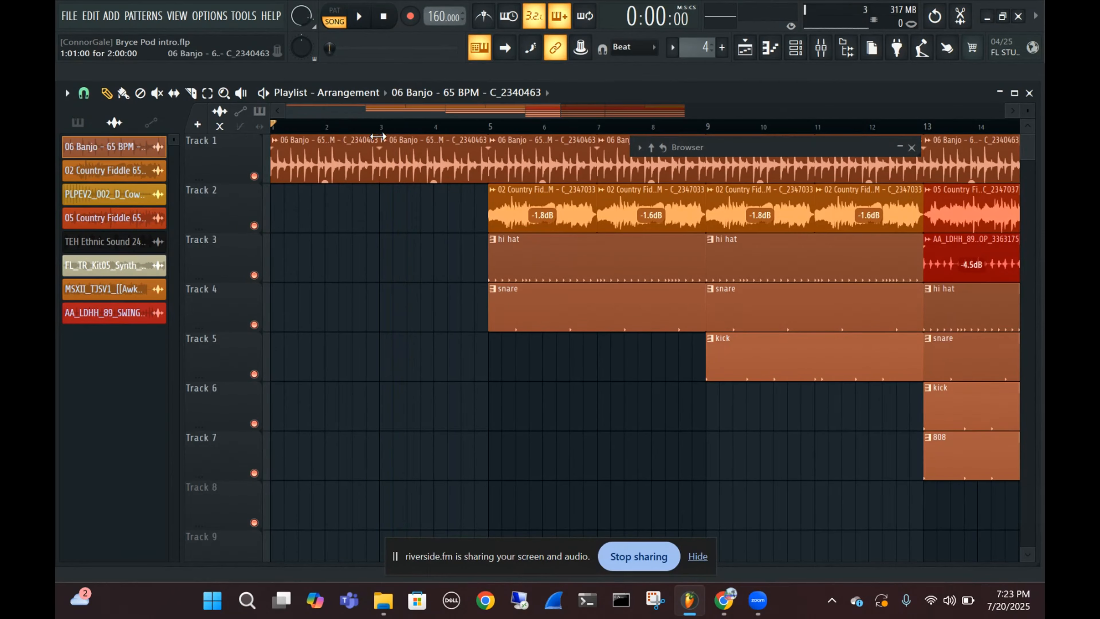
Set the tempo to 120 BPM, restretch all channels, and play the song from the start, closing the minimized Browser
right_click(434, 21)
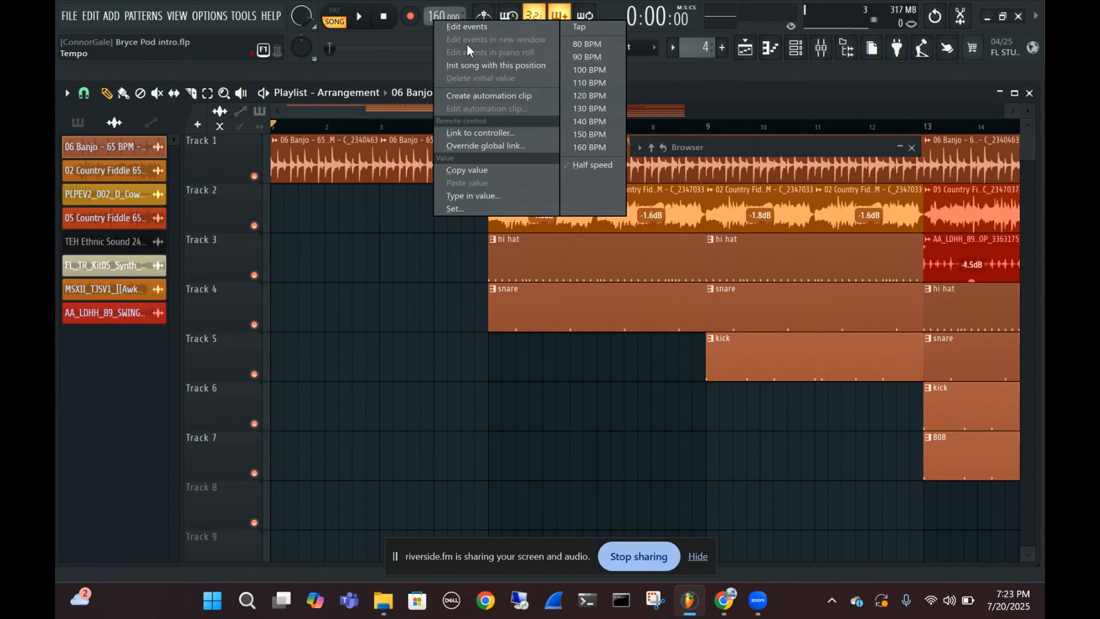
left_click(593, 97)
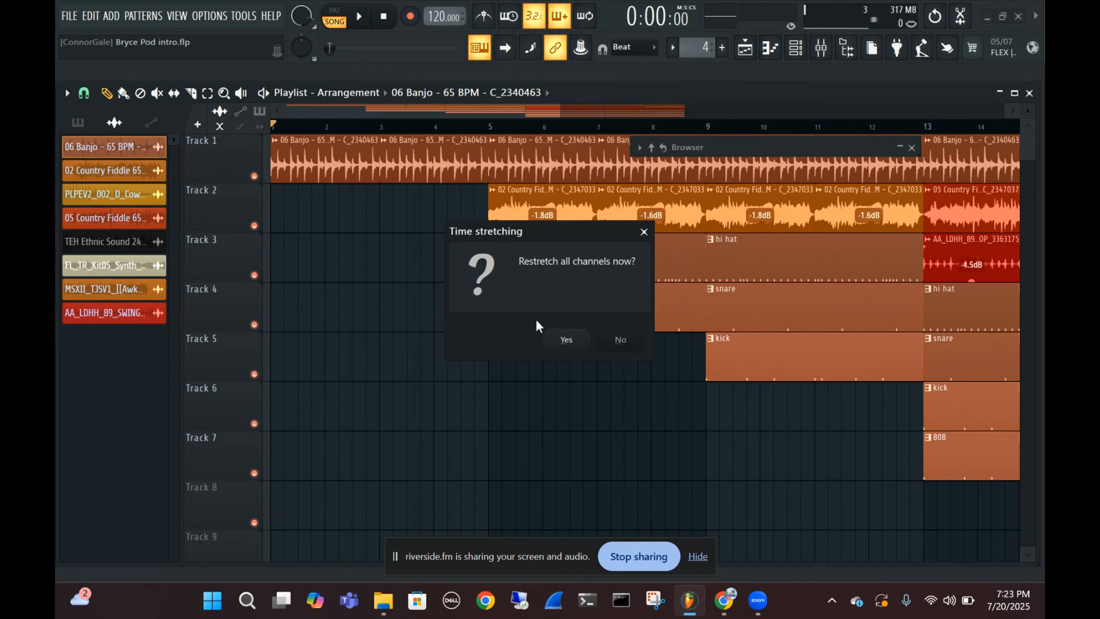
left_click(577, 337)
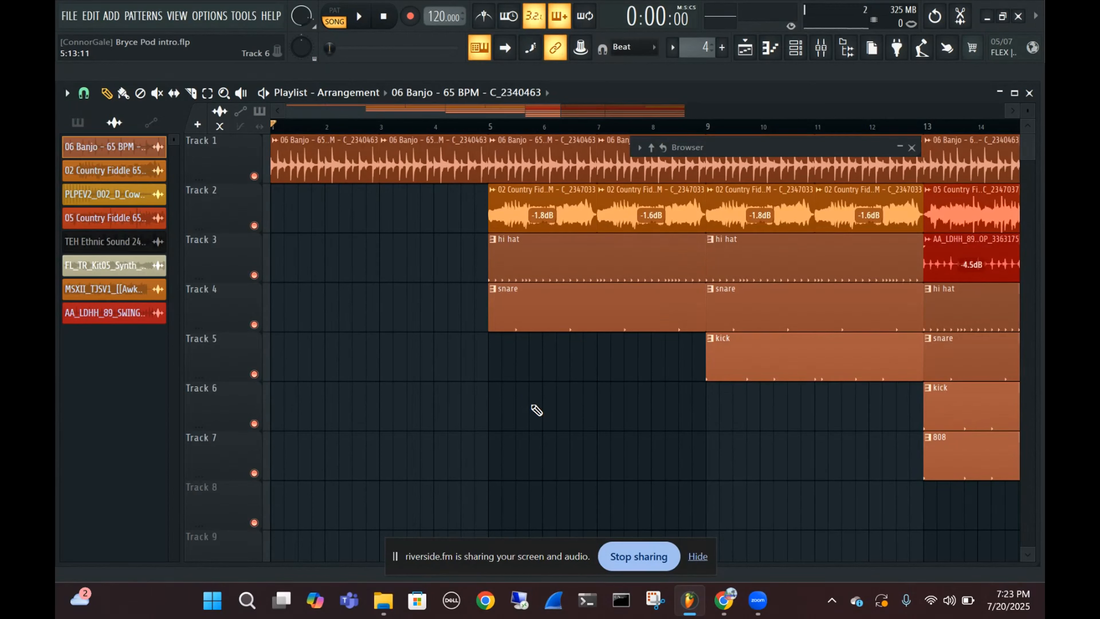
key("space")
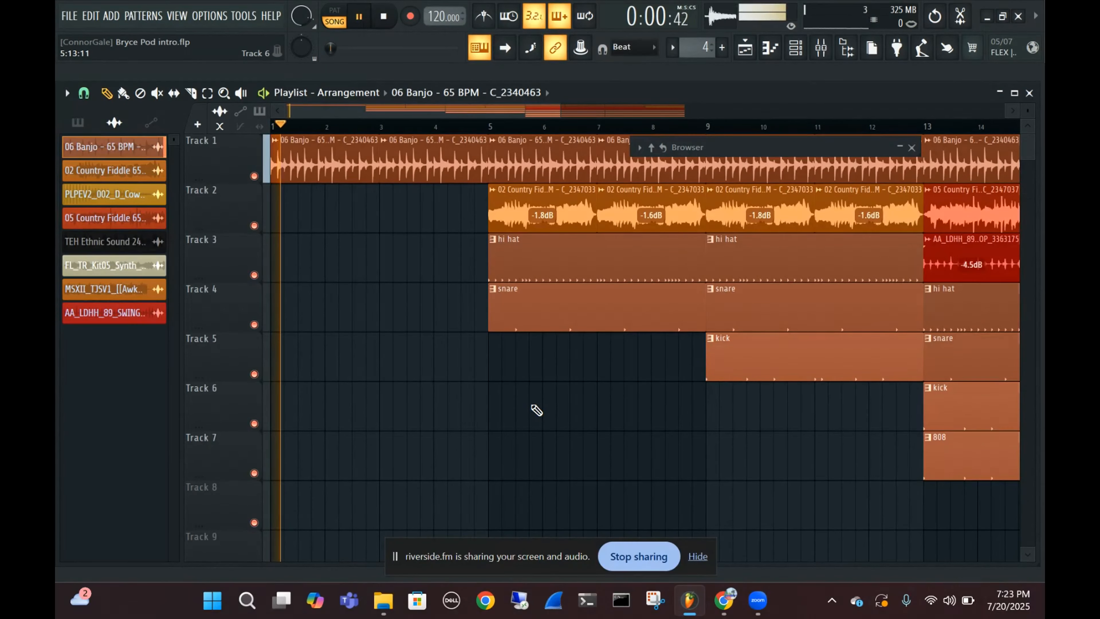
left_click(917, 148)
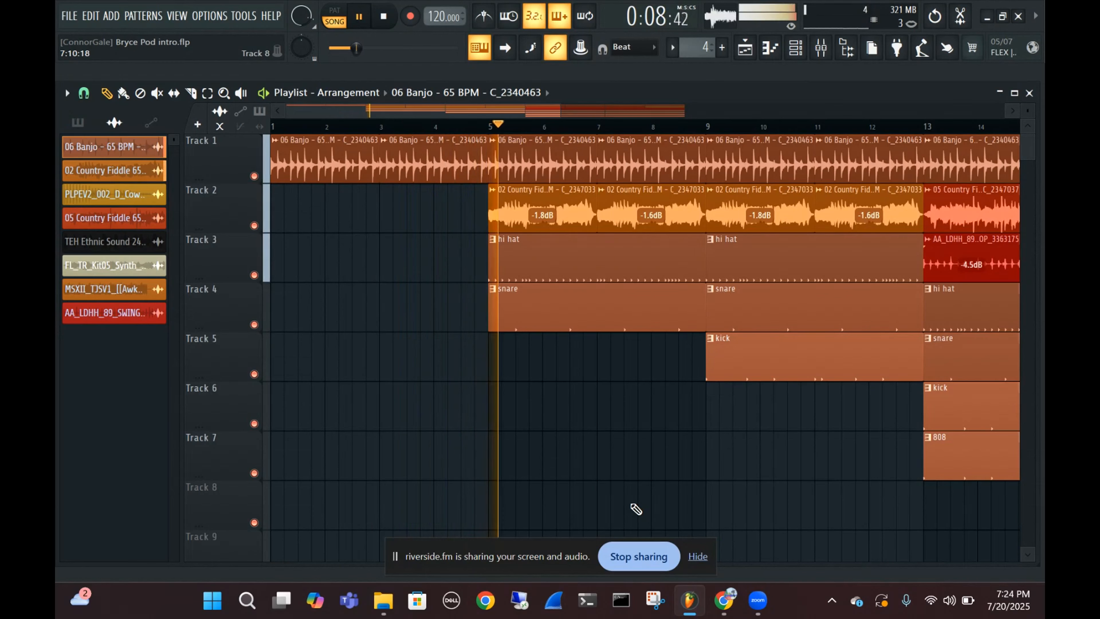
Listen on through the fiddle, hi-hat and snare section of the arrangement, and stop playback
left_click_drag(690, 477, 600, 472)
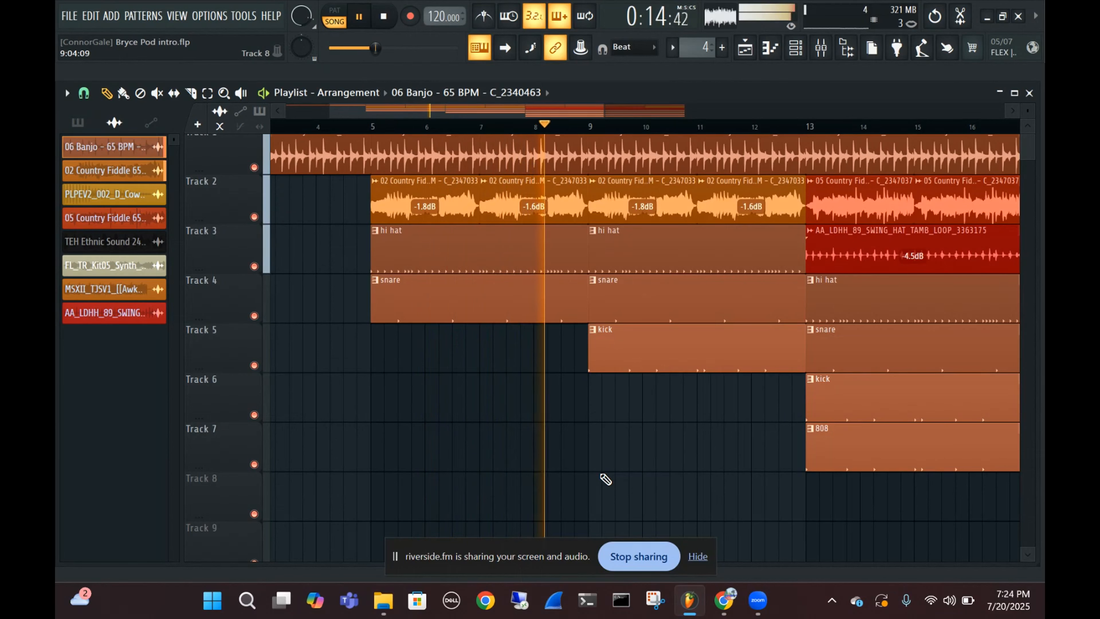
key("space")
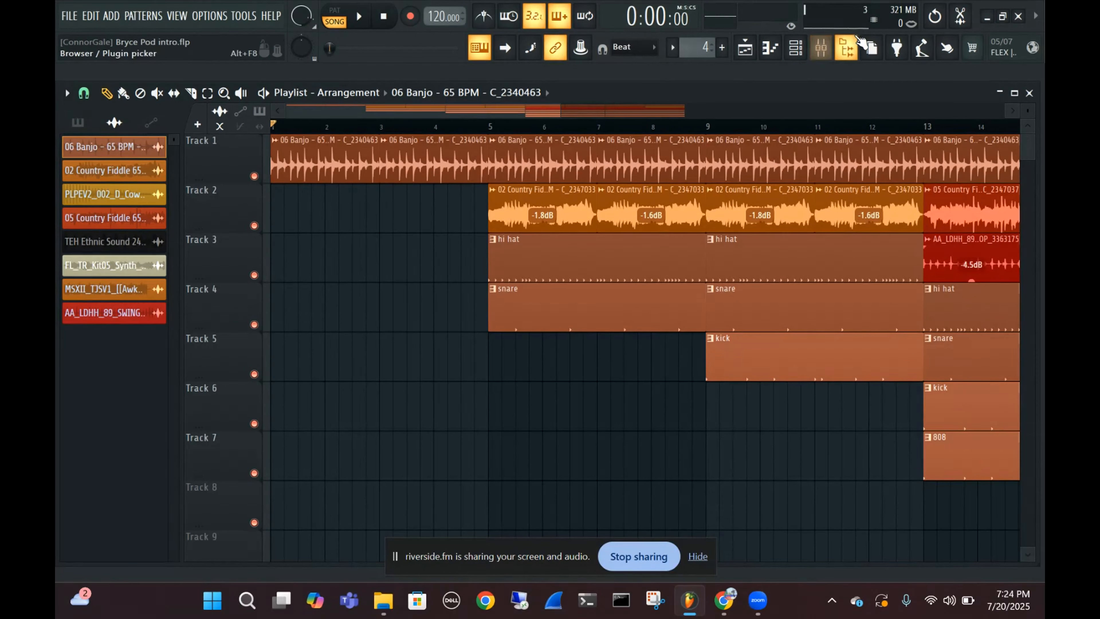
left_click(847, 47)
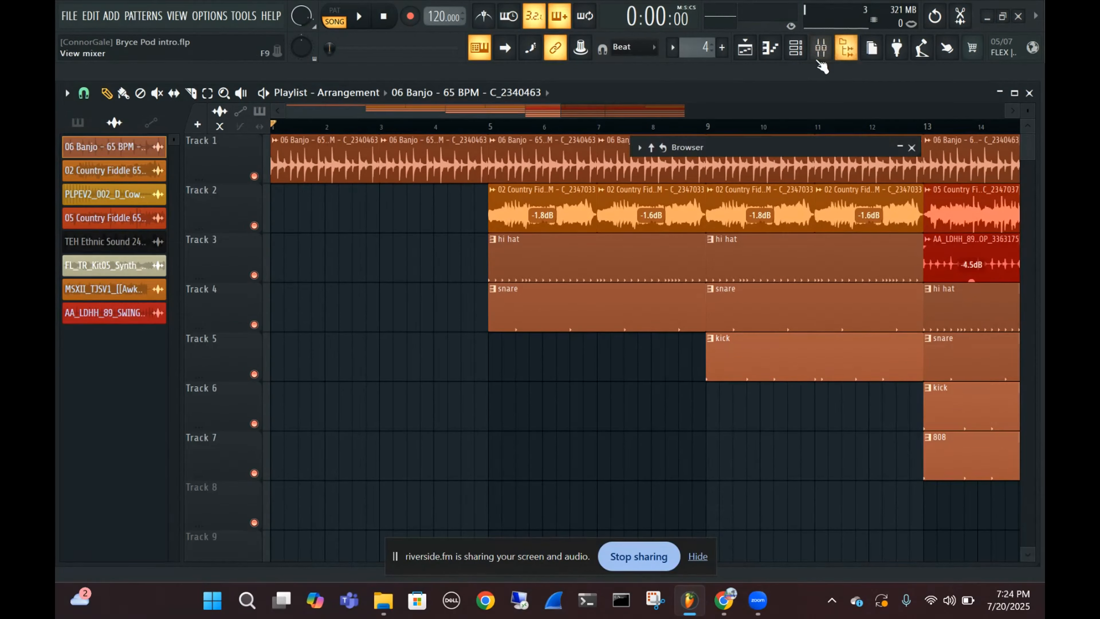
left_click(900, 148)
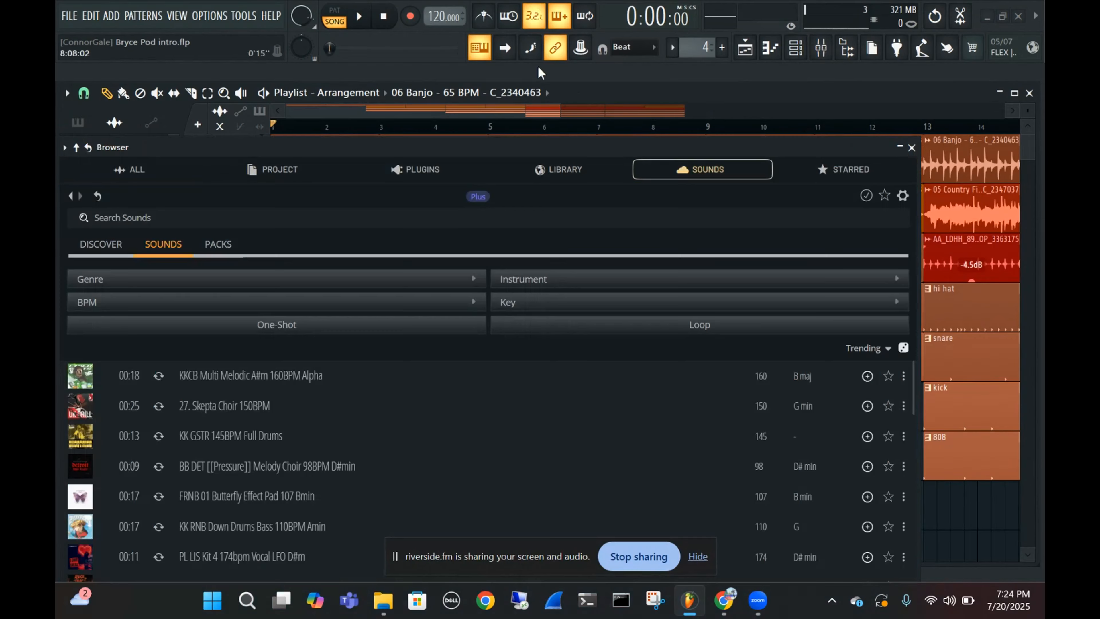
left_click(912, 147)
Set the tempo to 130 BPM, restretch all channels, and audition the song from the start before stopping playback
right_click(445, 19)
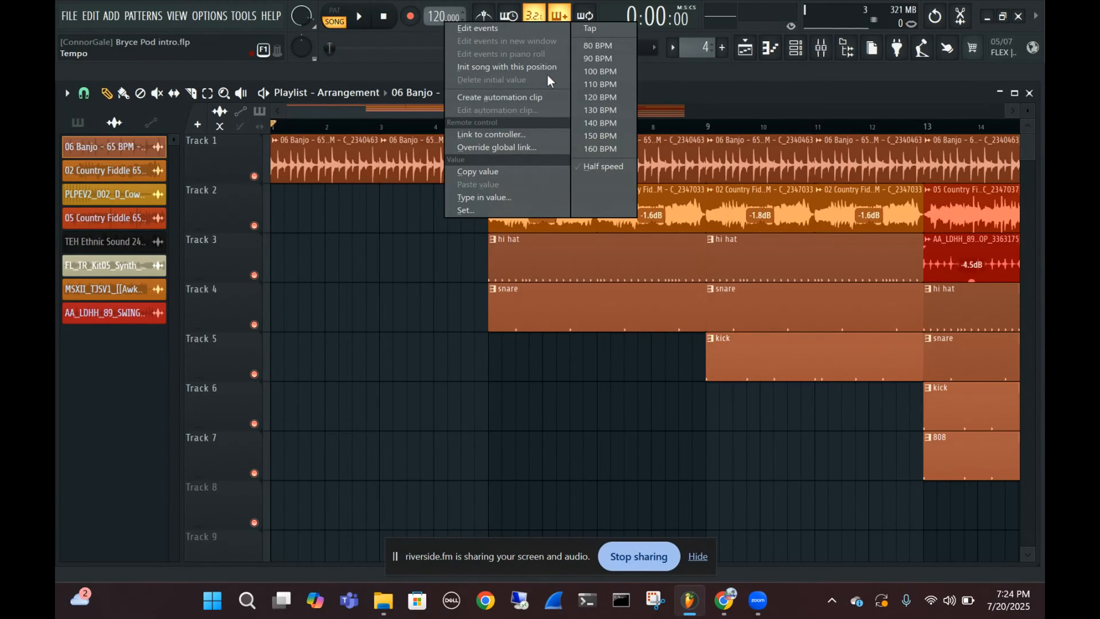
left_click(592, 111)
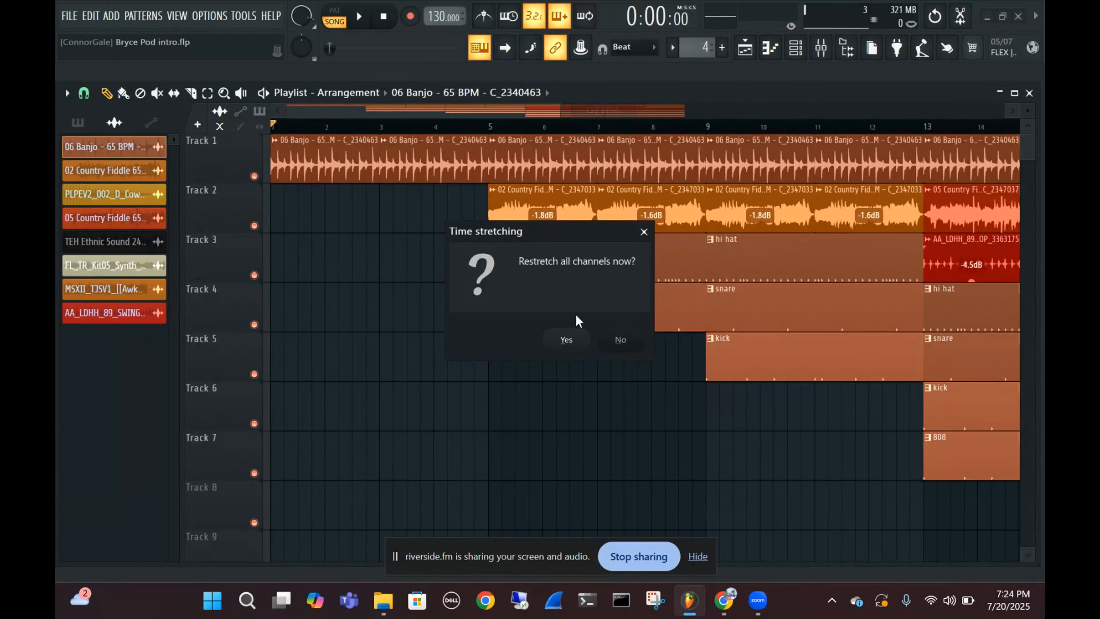
left_click(566, 340)
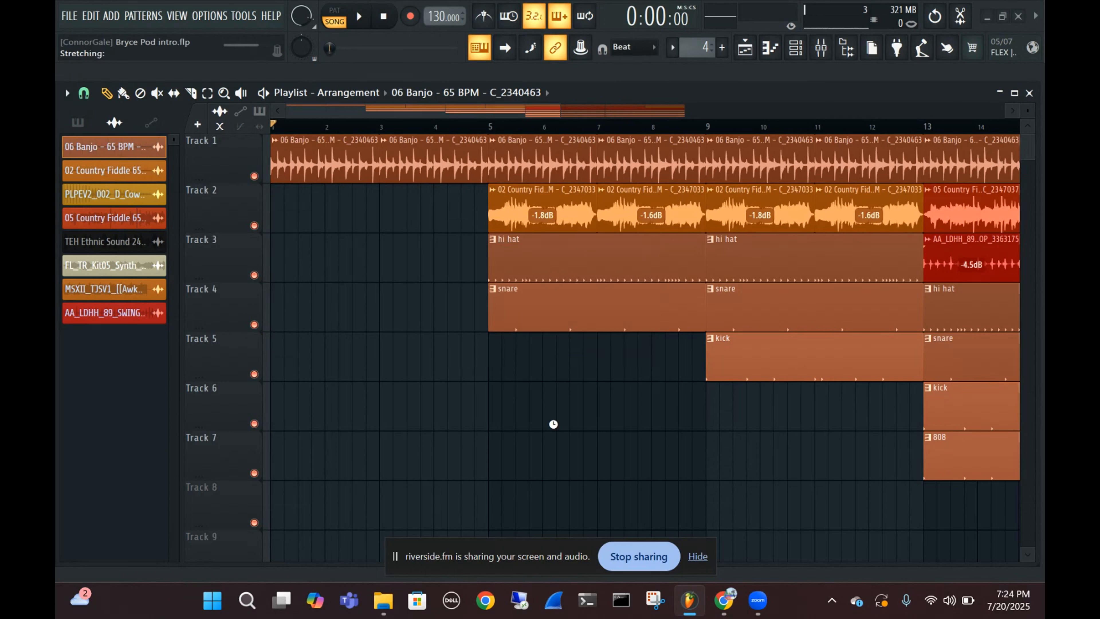
key("space")
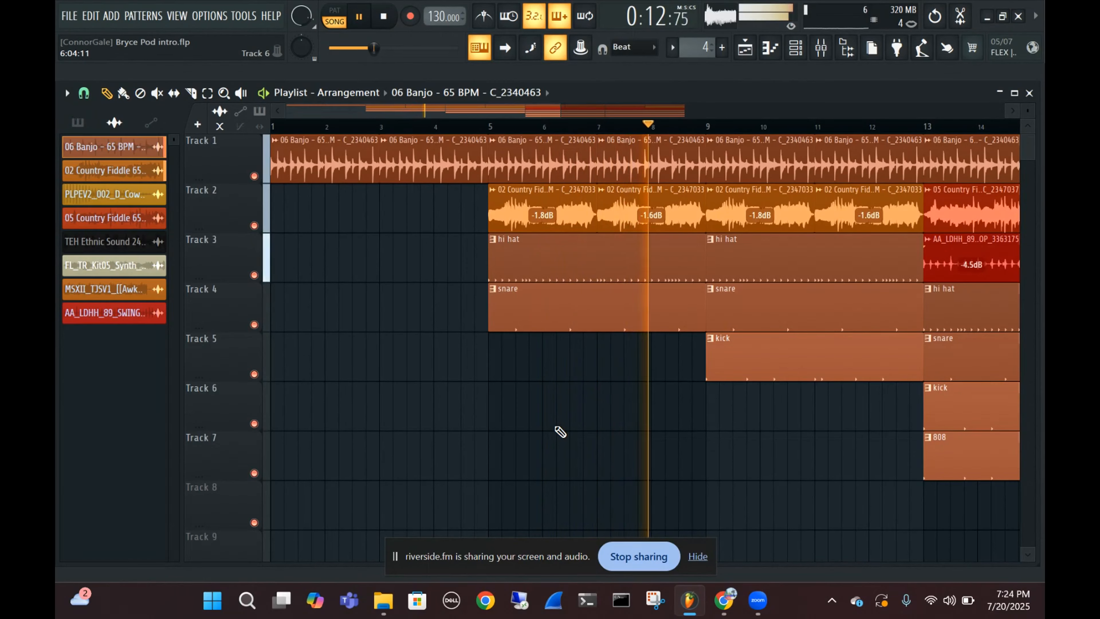
key("space")
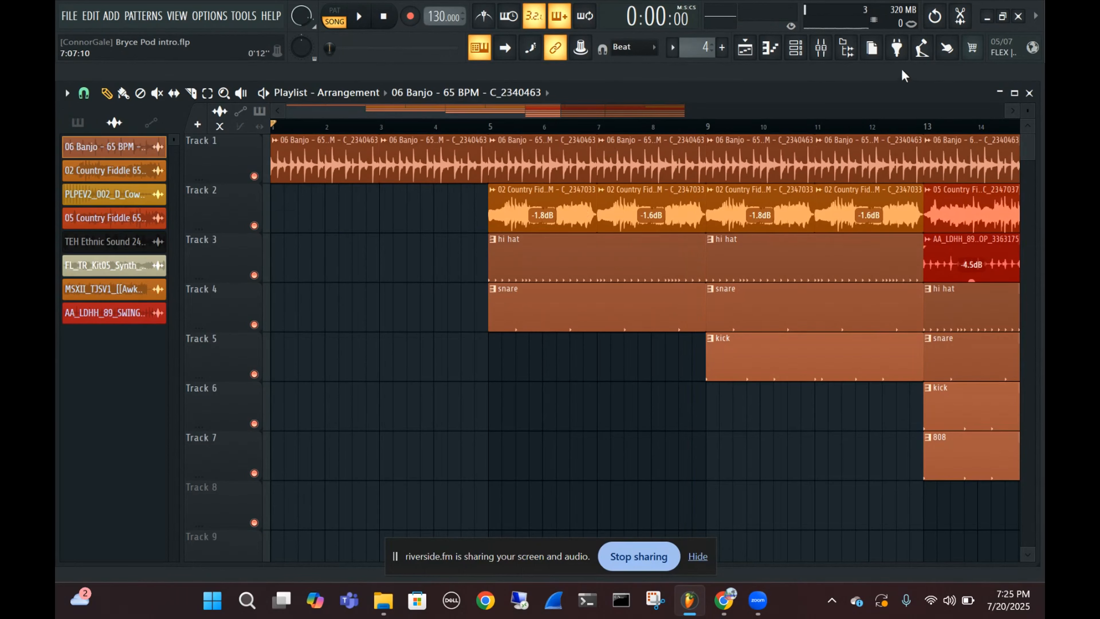
Reopen the Browser, search the Sounds library for "hermonica", and limit the results to loops
left_click(849, 51)
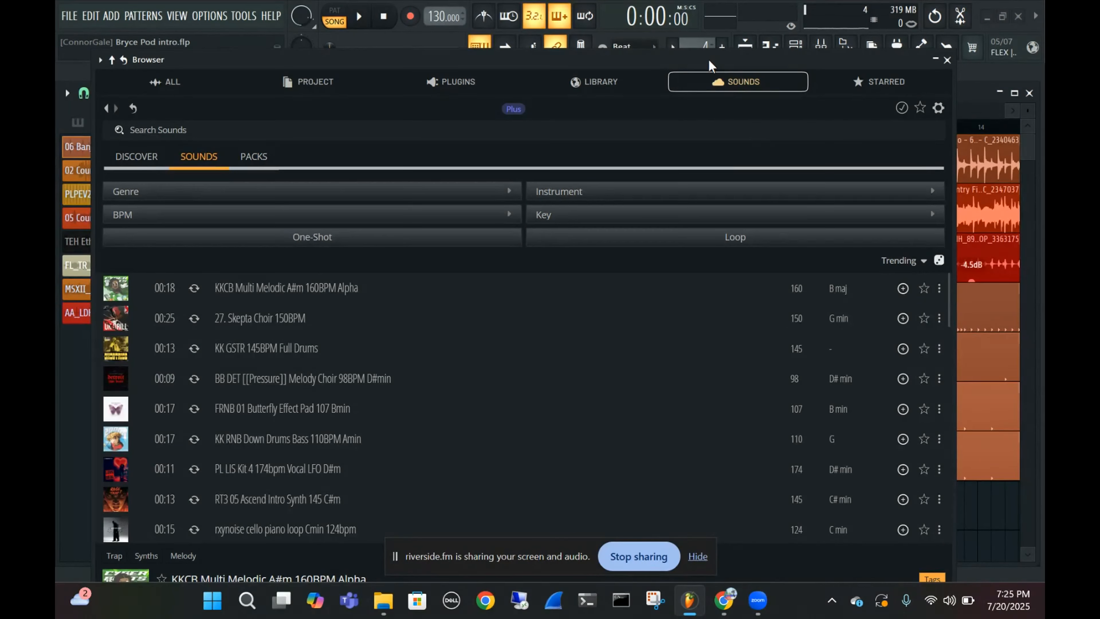
left_click_drag(709, 60, 726, 52)
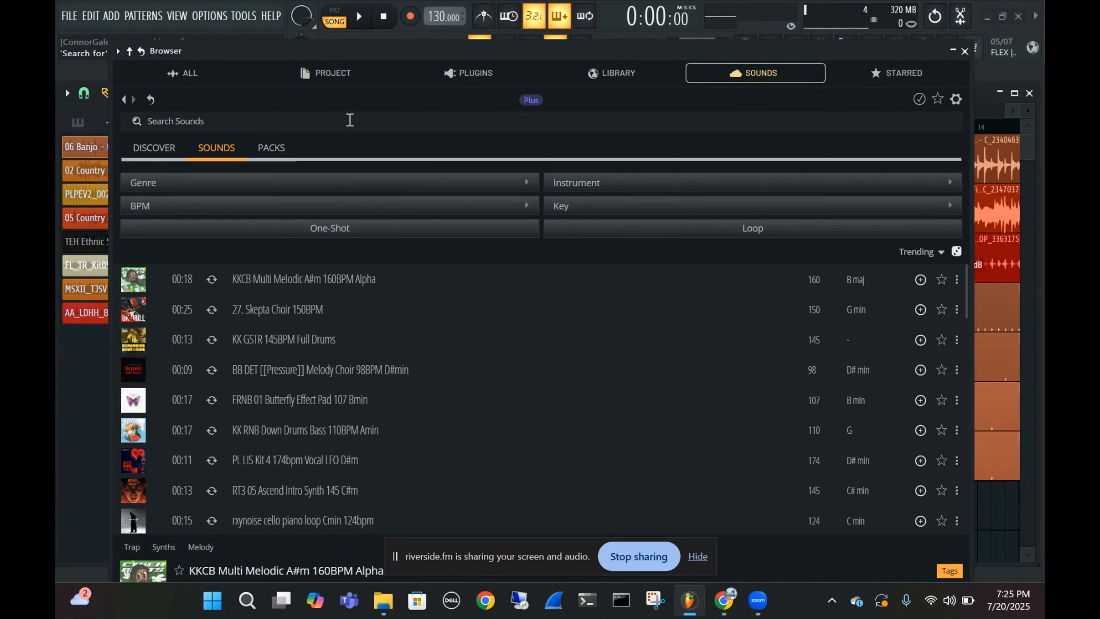
left_click(335, 126)
type("hermonica")
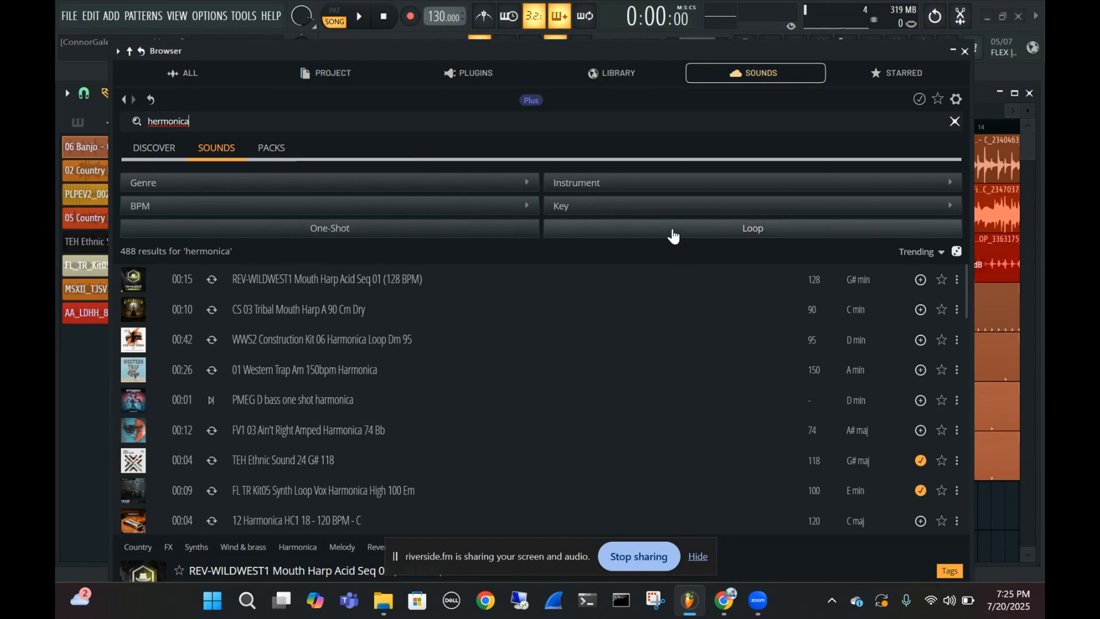
left_click(665, 235)
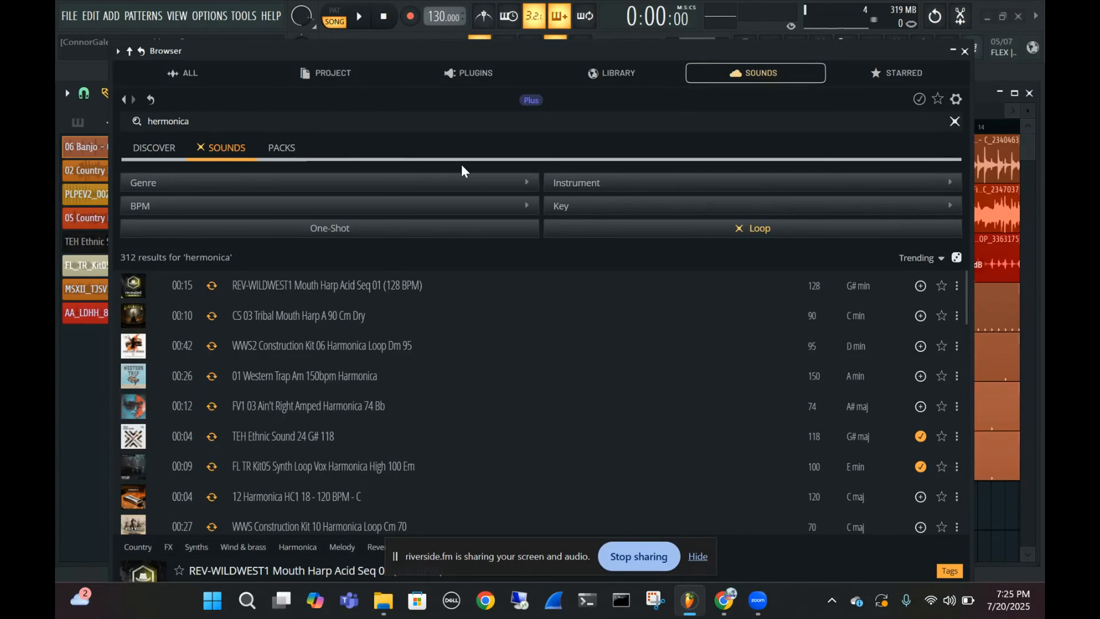
Examine the genre filter's categories and subgenres for the loop results, and check the instrument filter
left_click(452, 185)
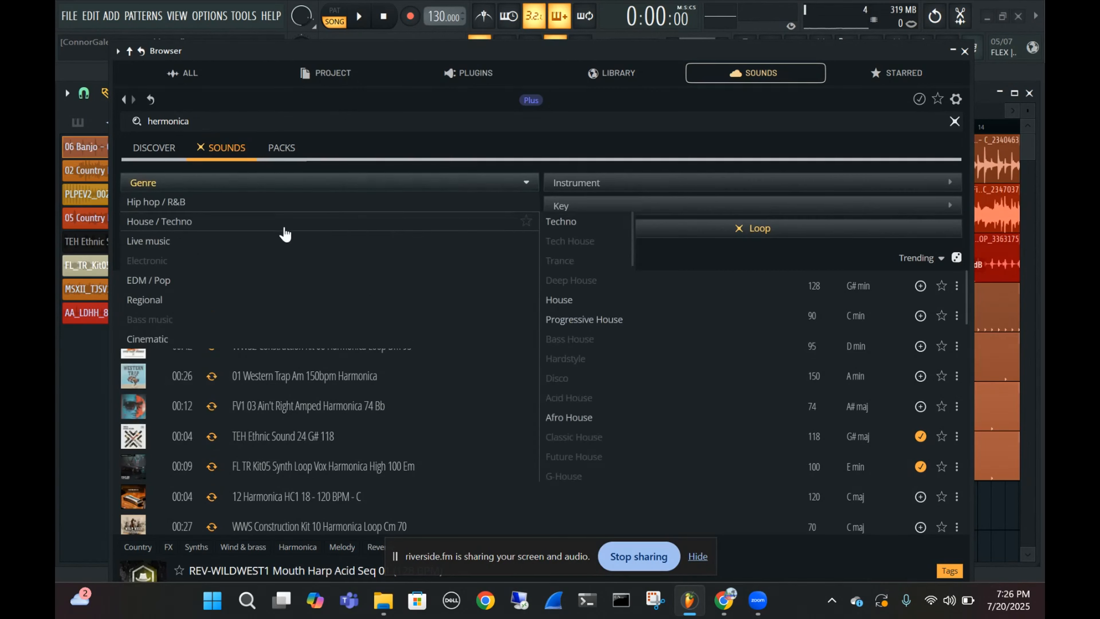
mouse_move(356, 204)
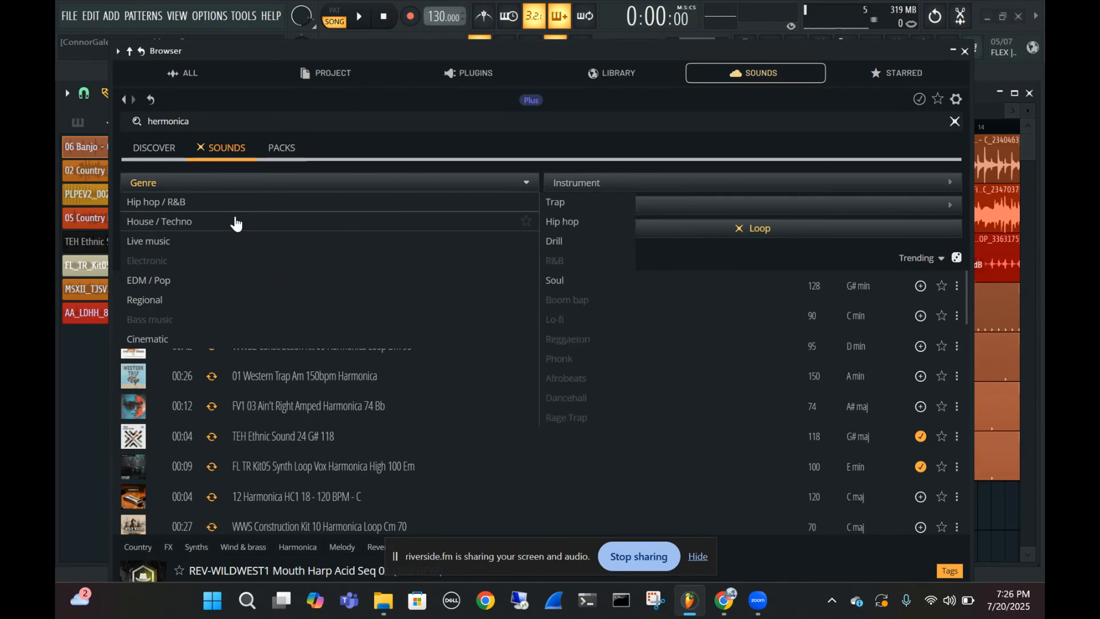
mouse_move(193, 258)
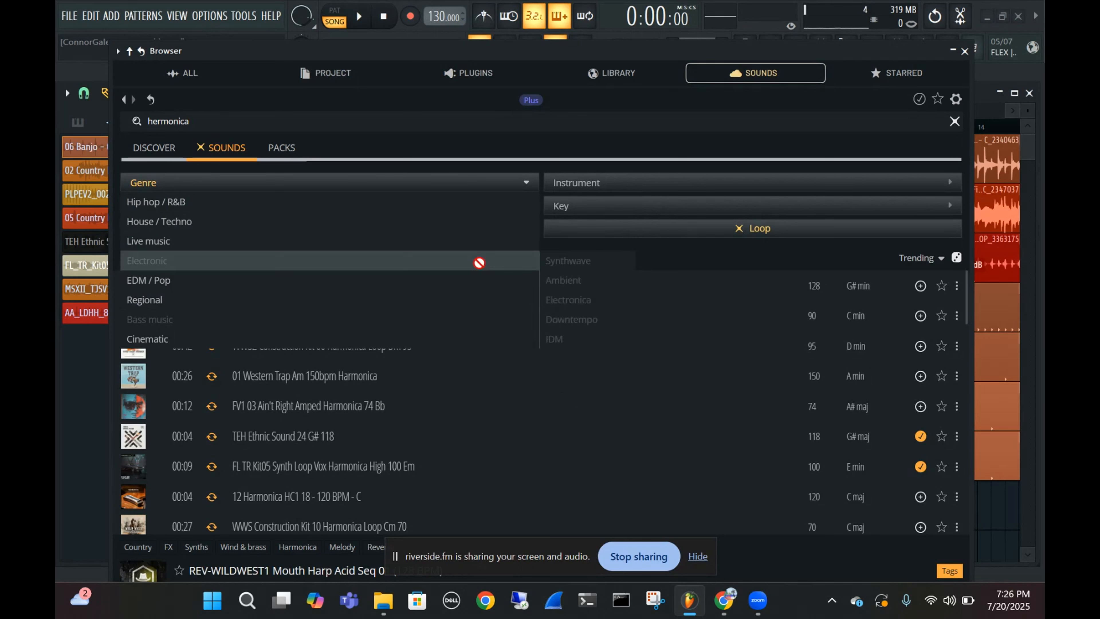
mouse_move(484, 251)
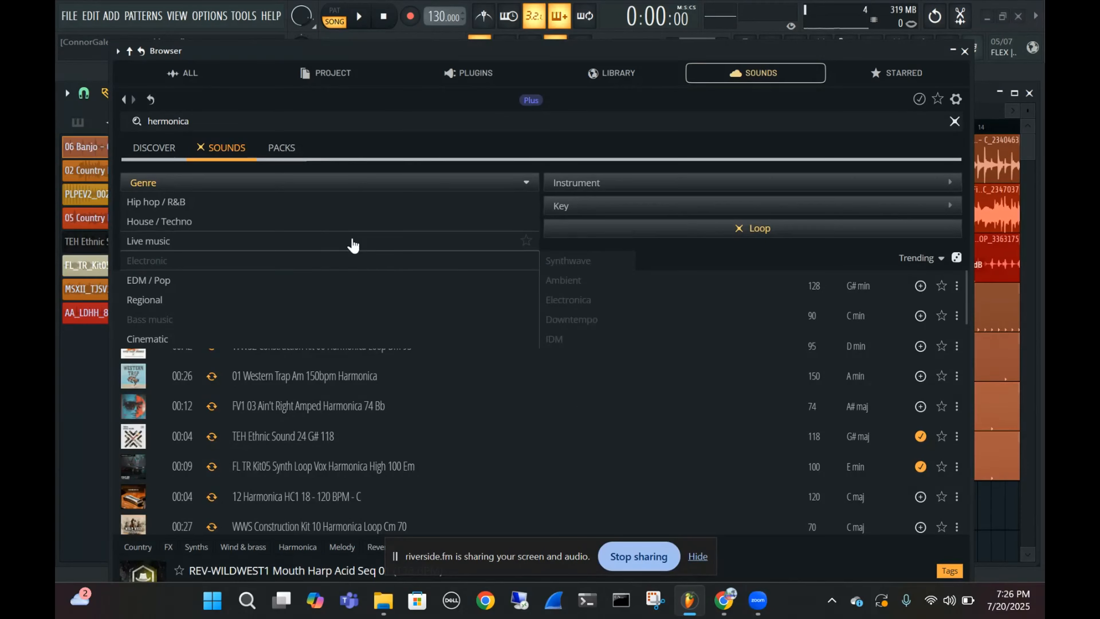
mouse_move(185, 290)
mouse_move(186, 204)
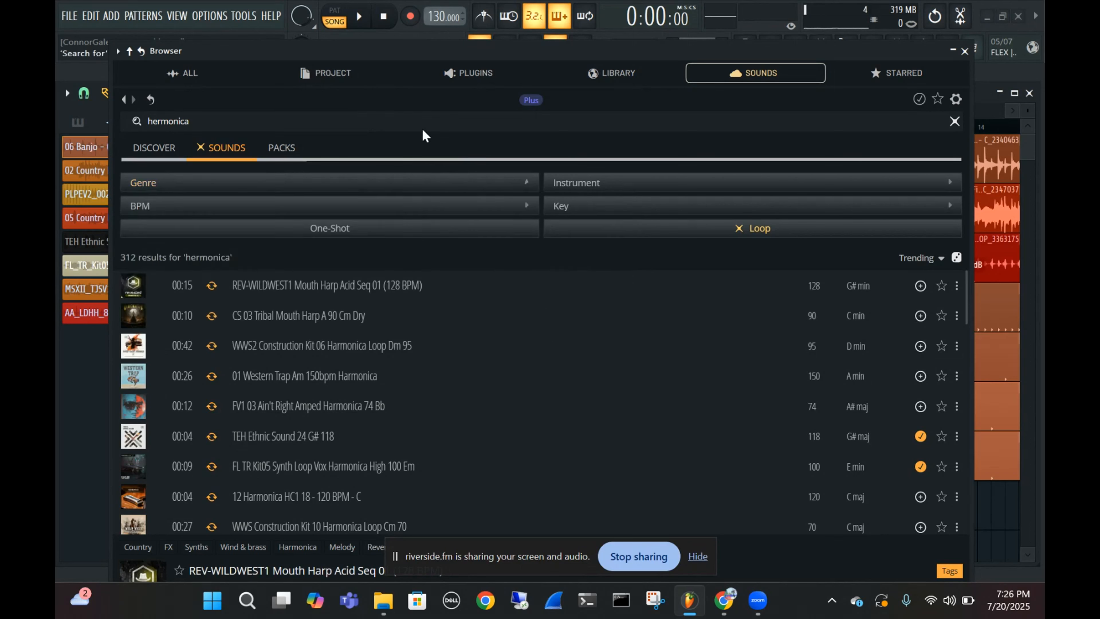
left_click(587, 182)
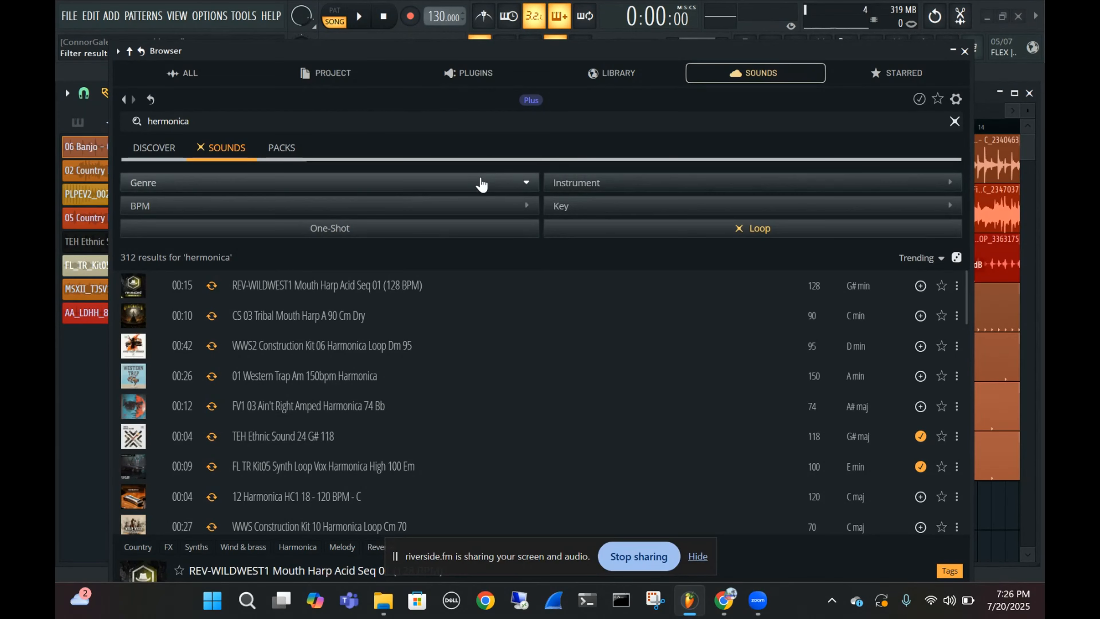
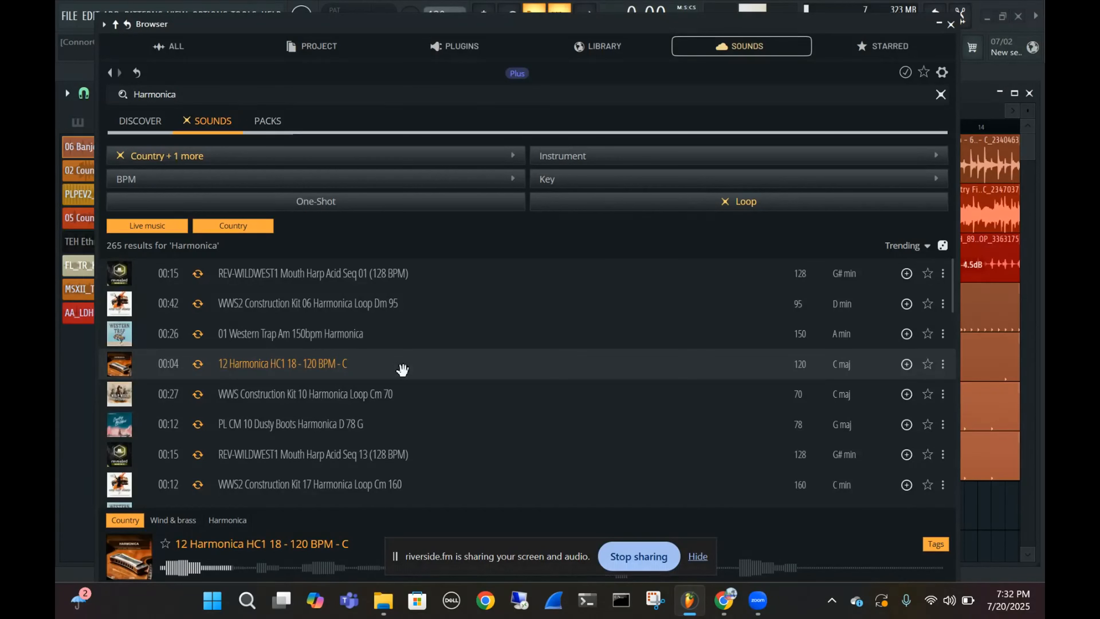
Audition the "12 Harmonica HC1 18 - 120 BPM - C" loop and try to add it to the audio clip list, then close the Browser
left_click(401, 369)
left_click(400, 369)
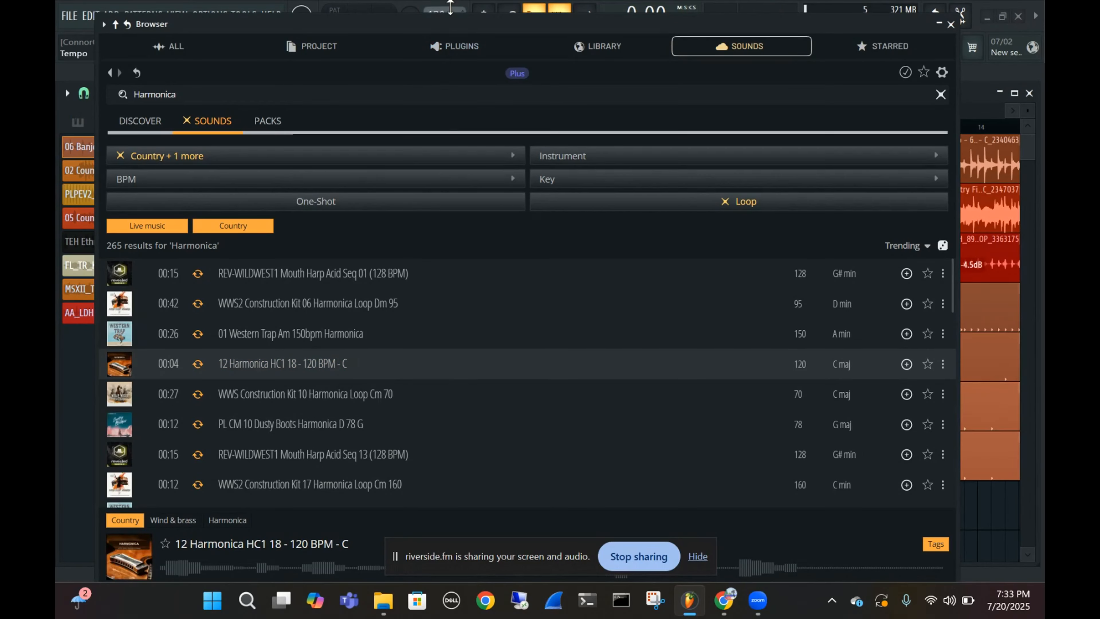
left_click_drag(446, 26, 581, 61)
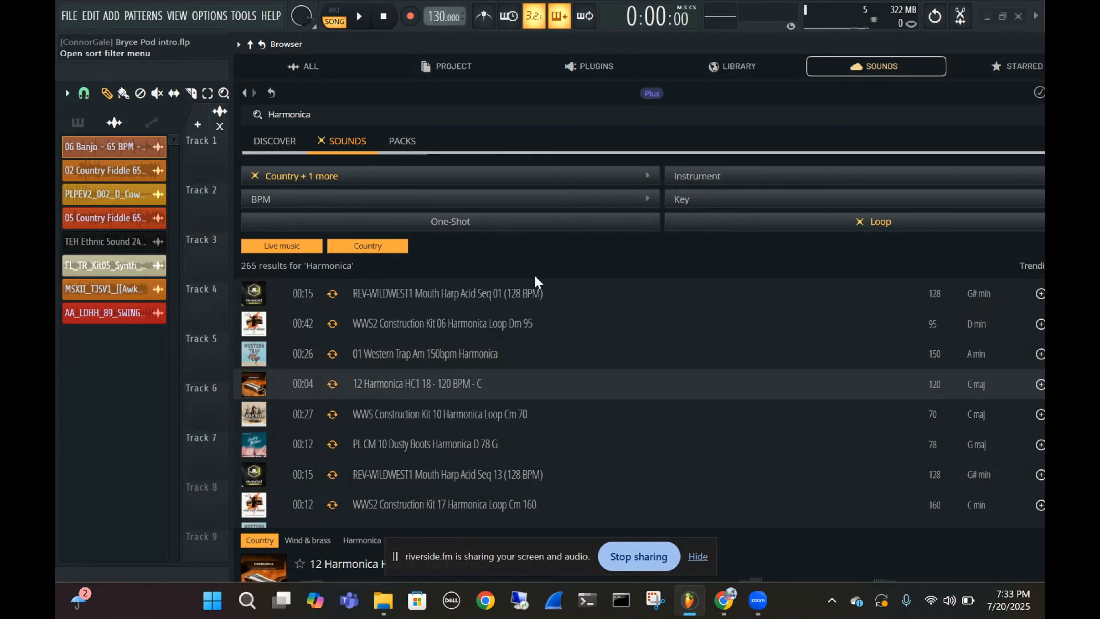
left_click_drag(368, 382, 98, 409)
left_click(709, 229)
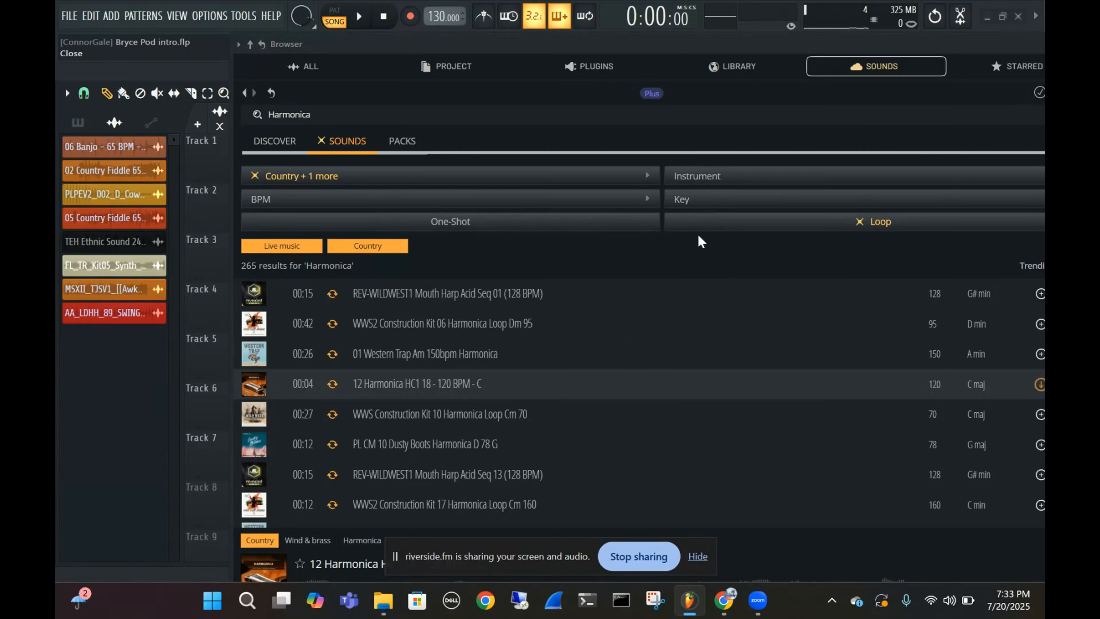
left_click_drag(953, 48, 695, 115)
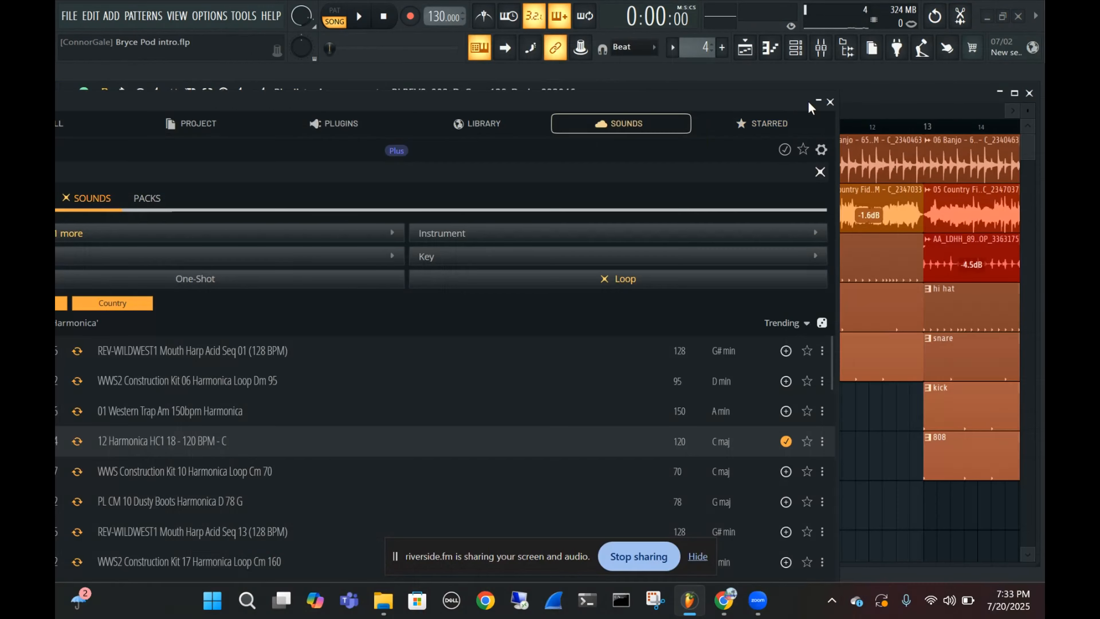
left_click(830, 102)
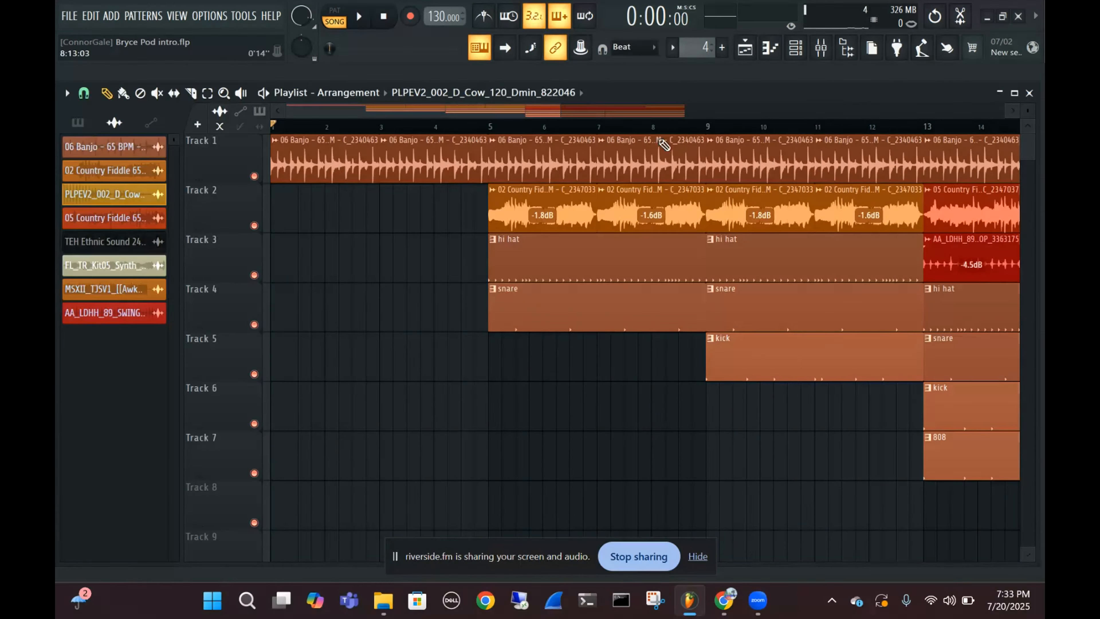
Check the PLPEV2_002_D_Cow audio clip and delete it from the project
left_click(109, 200)
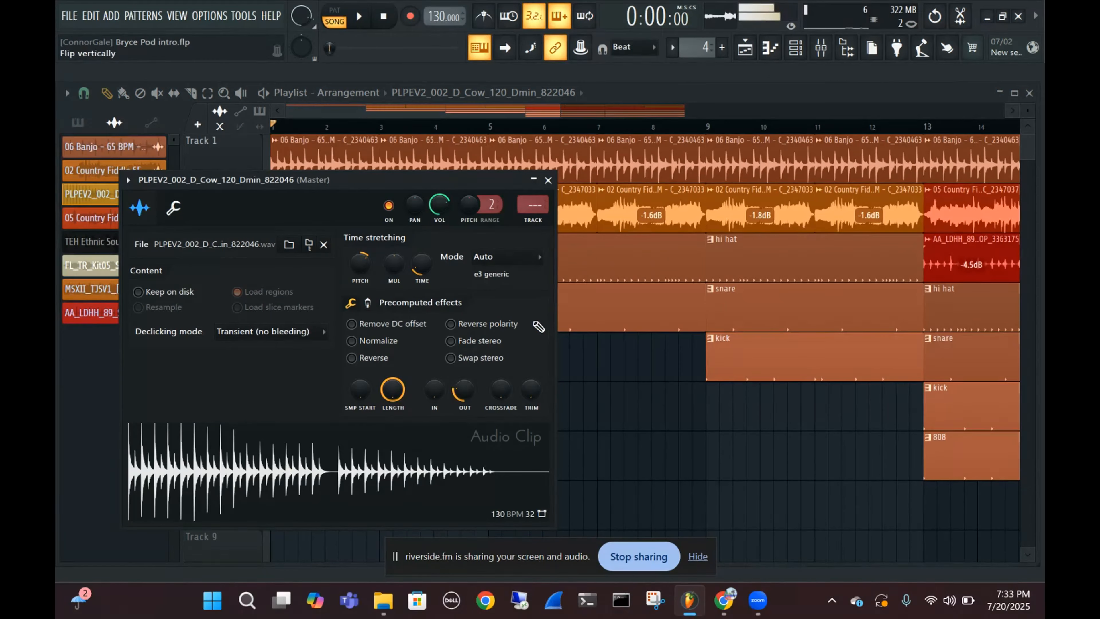
left_click(548, 181)
right_click(116, 197)
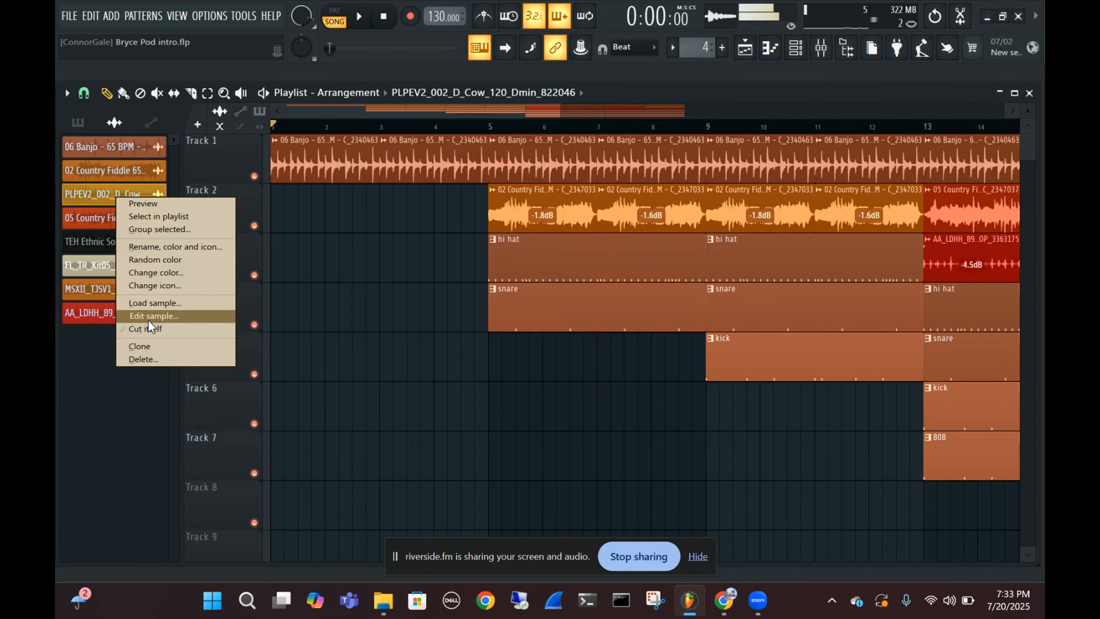
left_click(173, 358)
left_click(603, 347)
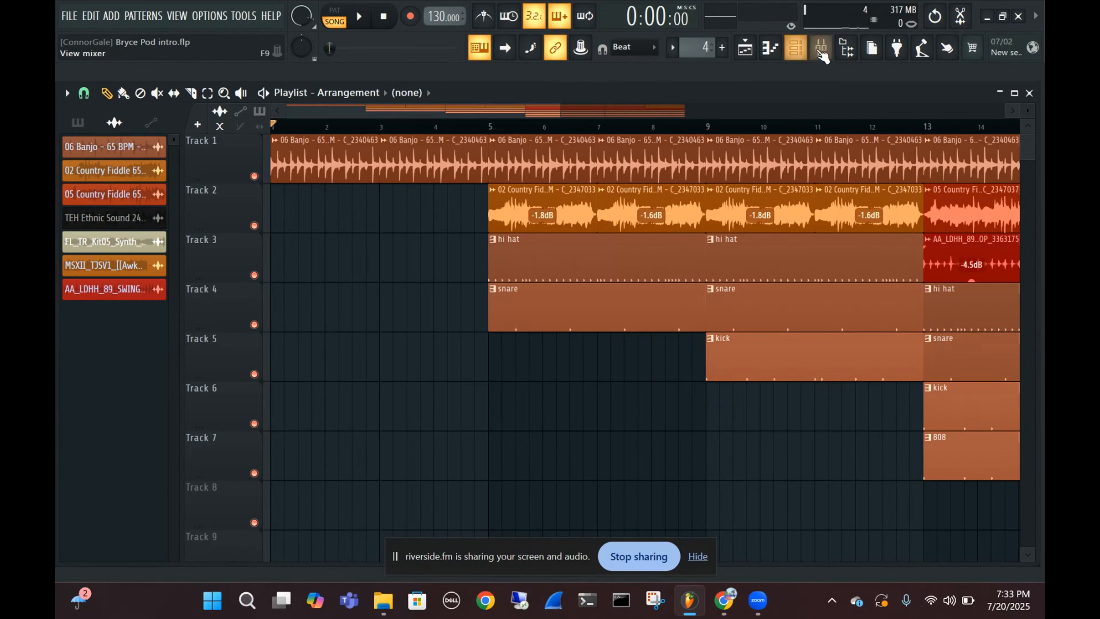
Add the "12 Harmonica HC1 18 - 120 BPM - C" loop from the Sounds library to the audio clip list and close the Browser
left_click(847, 49)
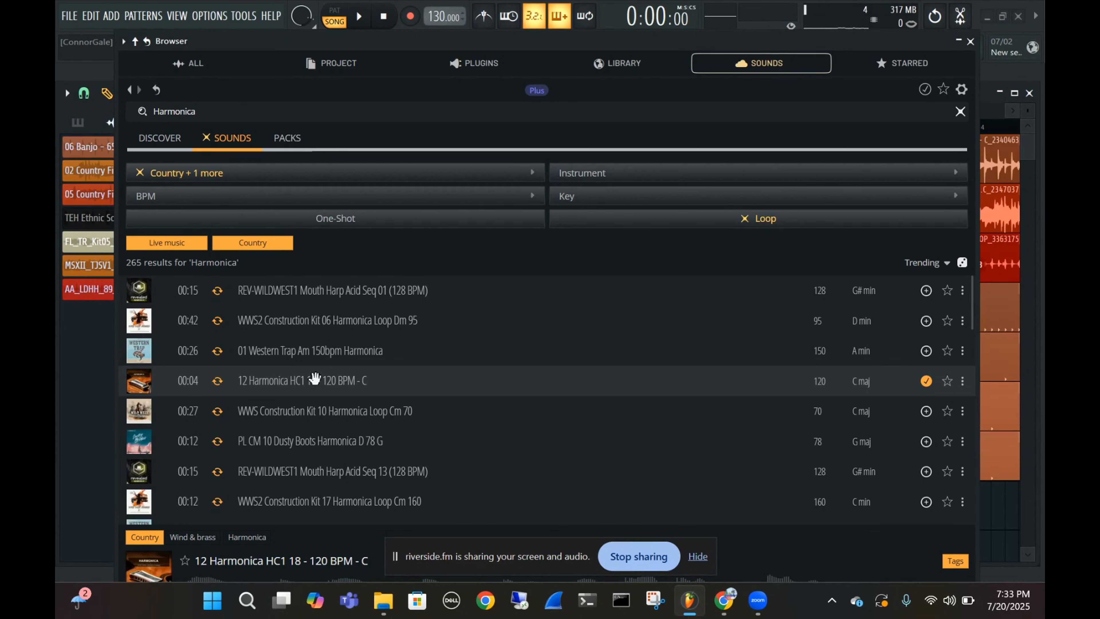
left_click_drag(315, 378, 81, 333)
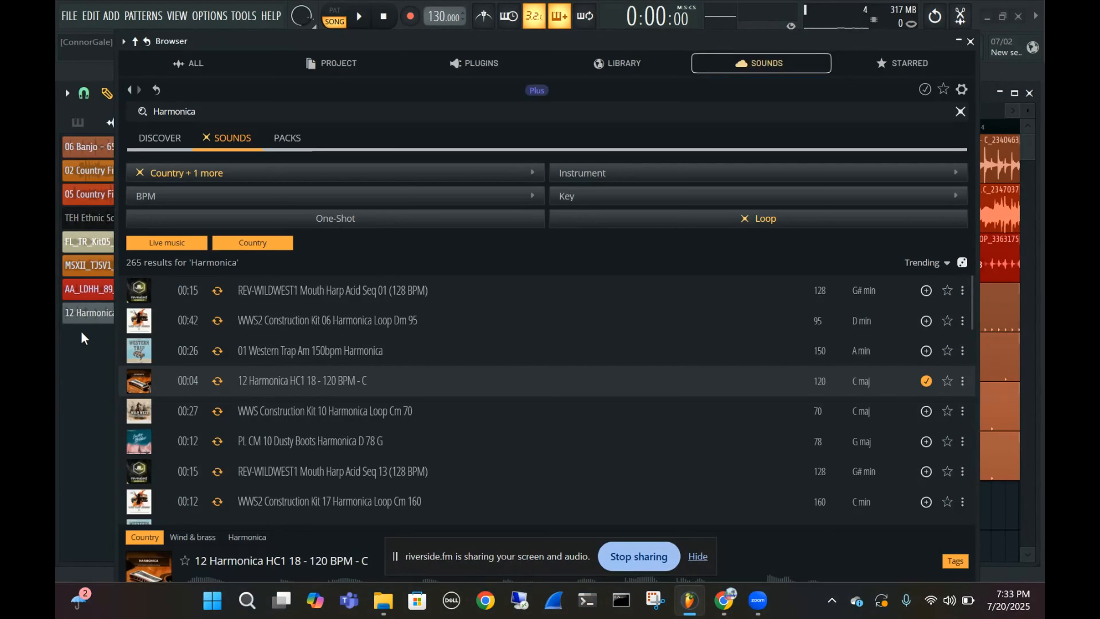
left_click(972, 42)
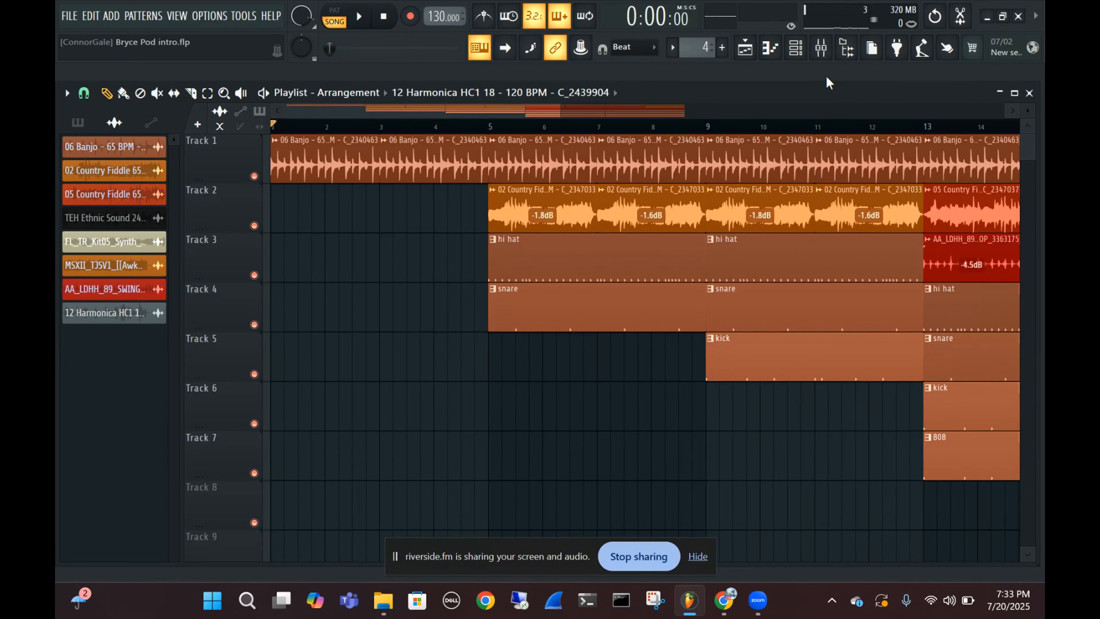
Replace the banjo clips in bars 1 to 4 of Track 1 with two harmonica clips
right_click(315, 172)
right_click(433, 164)
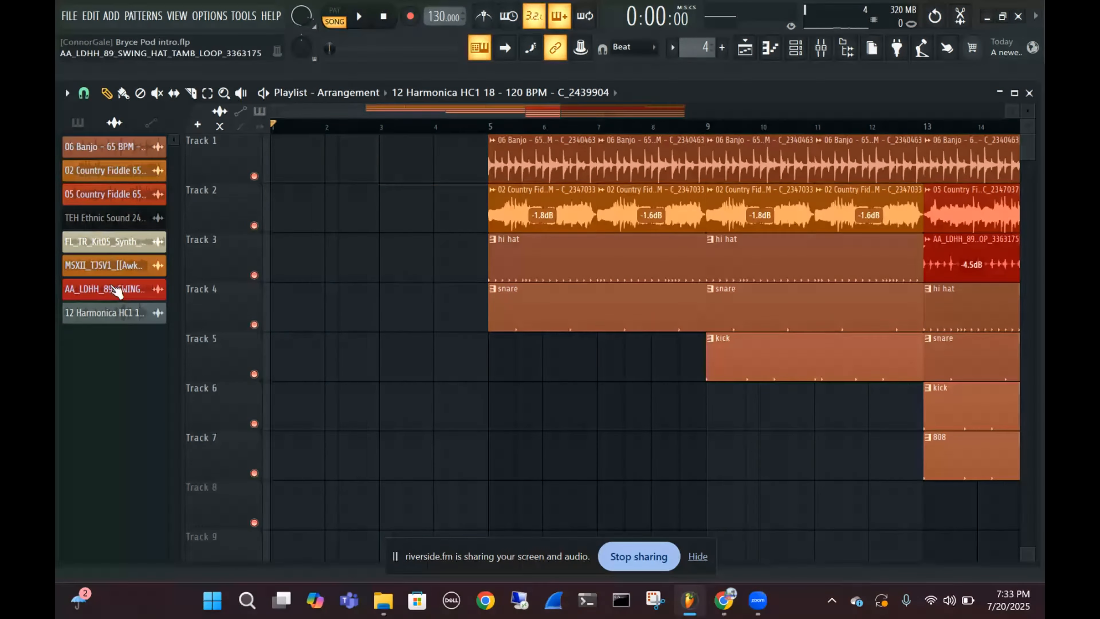
left_click_drag(109, 313, 418, 150)
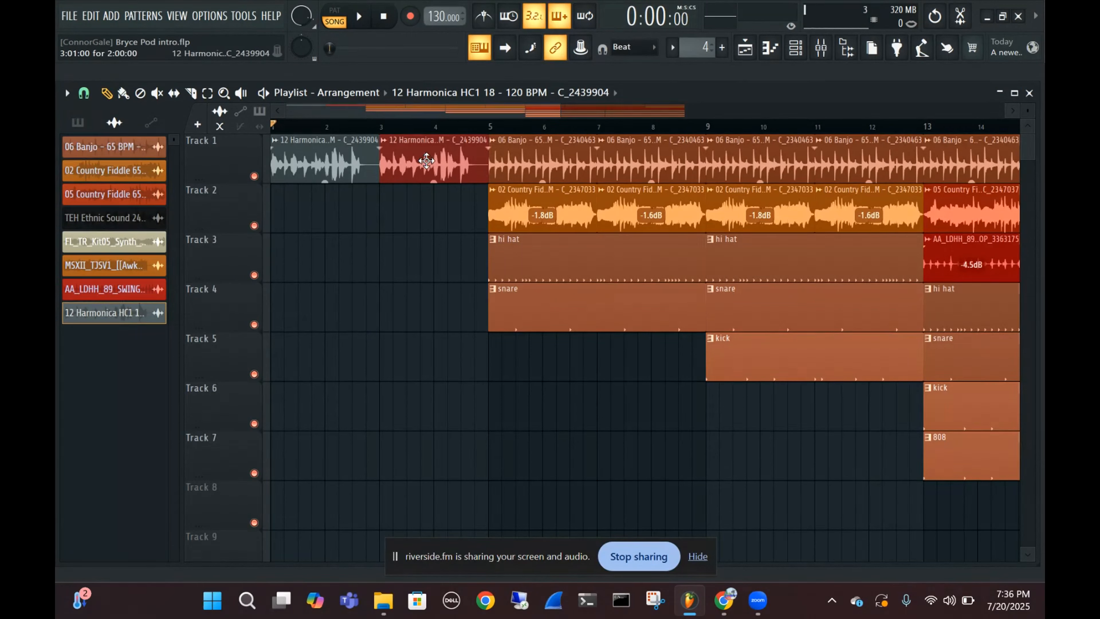
Move the fiddle, hi hat and snare clips of bars 5 to 8 down one track, and return to the Draw tool
left_click(207, 93)
left_click_drag(479, 189, 643, 308)
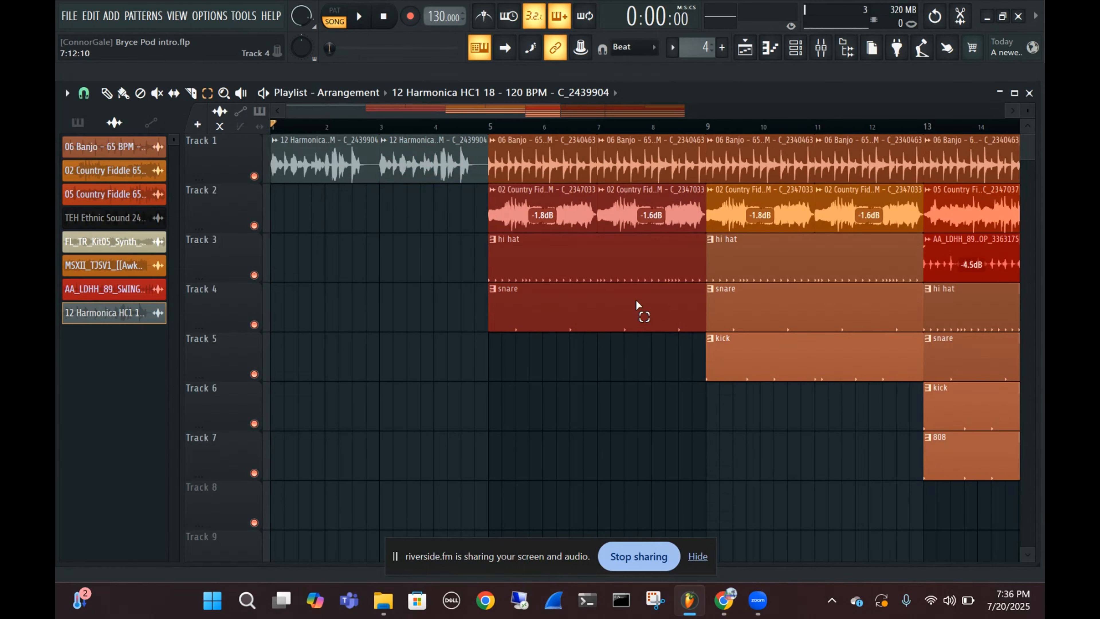
key("shift+Down")
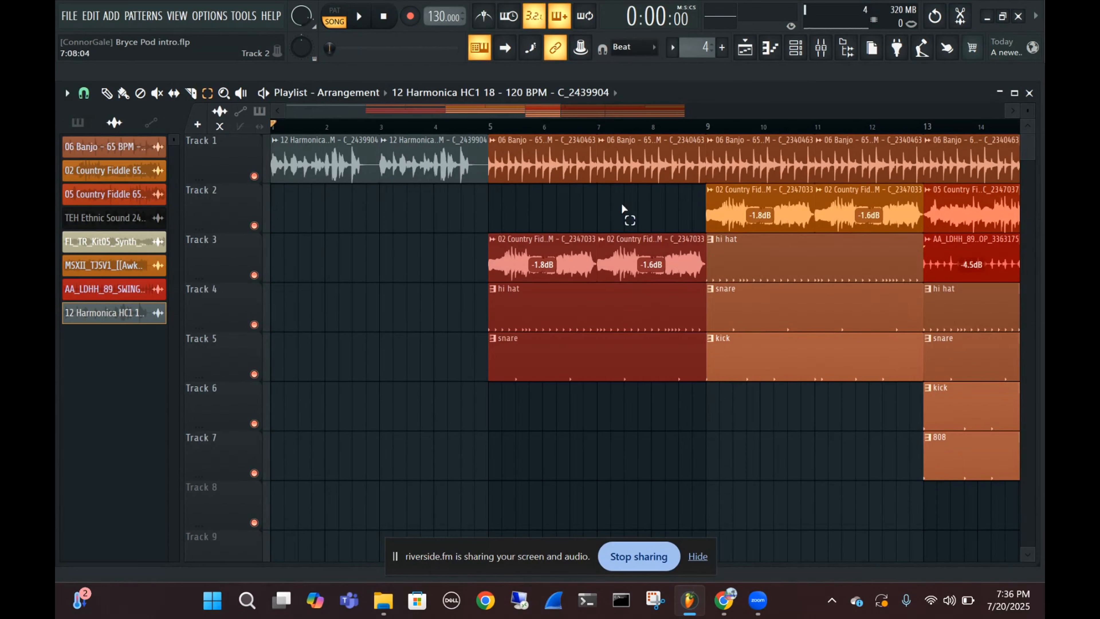
left_click(106, 93)
Review the harmonica clip's sample settings, and audition the harmonica intro from the song start
left_click(342, 171)
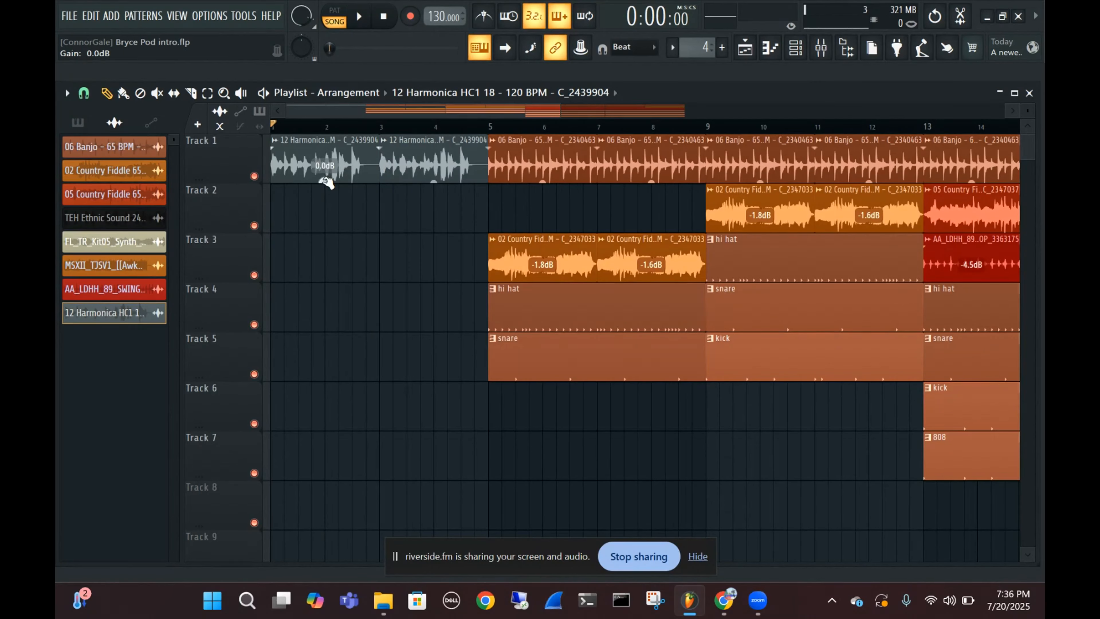
left_click(543, 178)
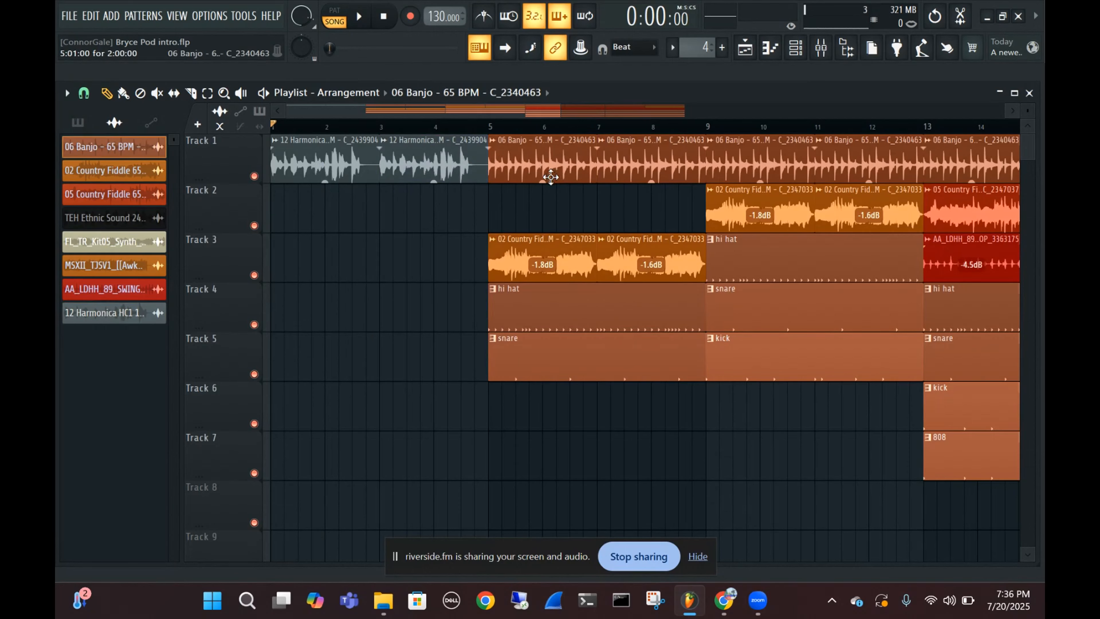
double_click(317, 161)
left_click_drag(448, 199, 559, 176)
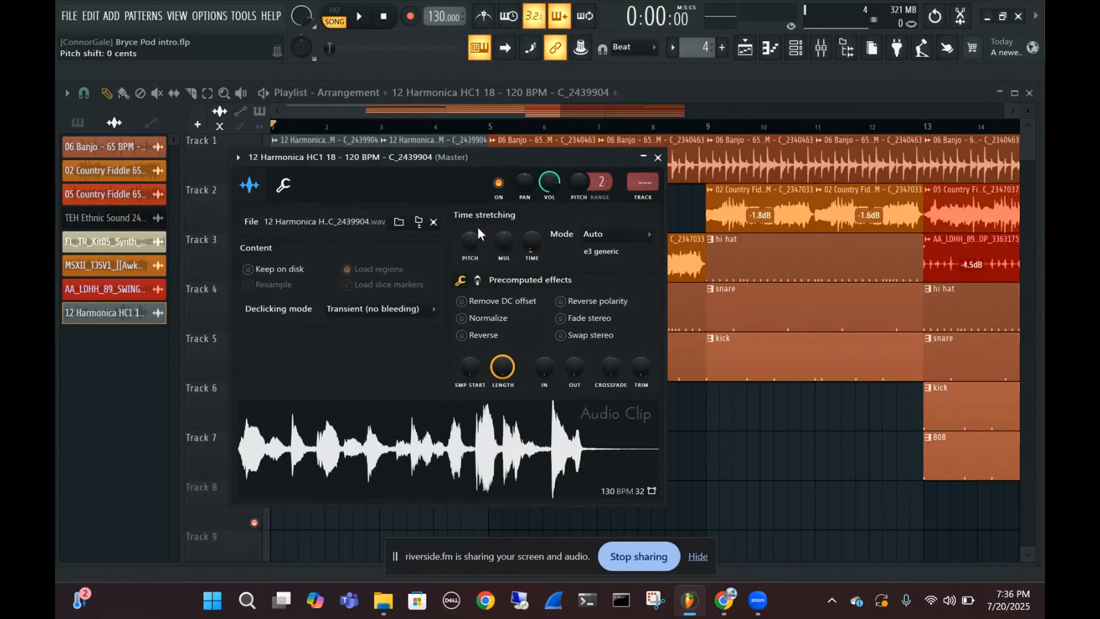
left_click(658, 158)
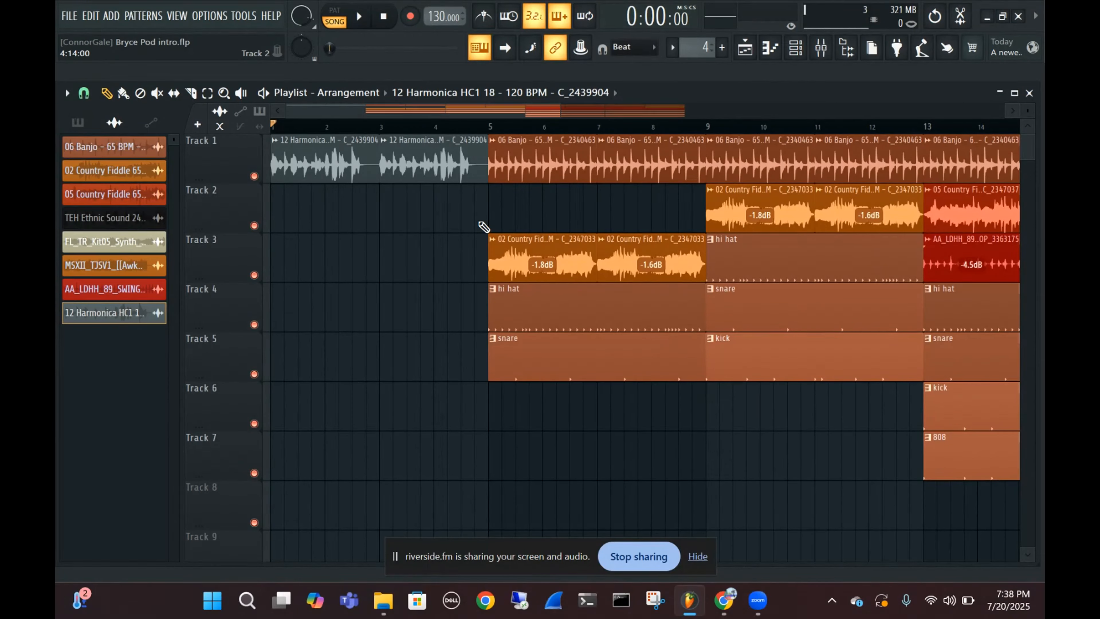
key("space")
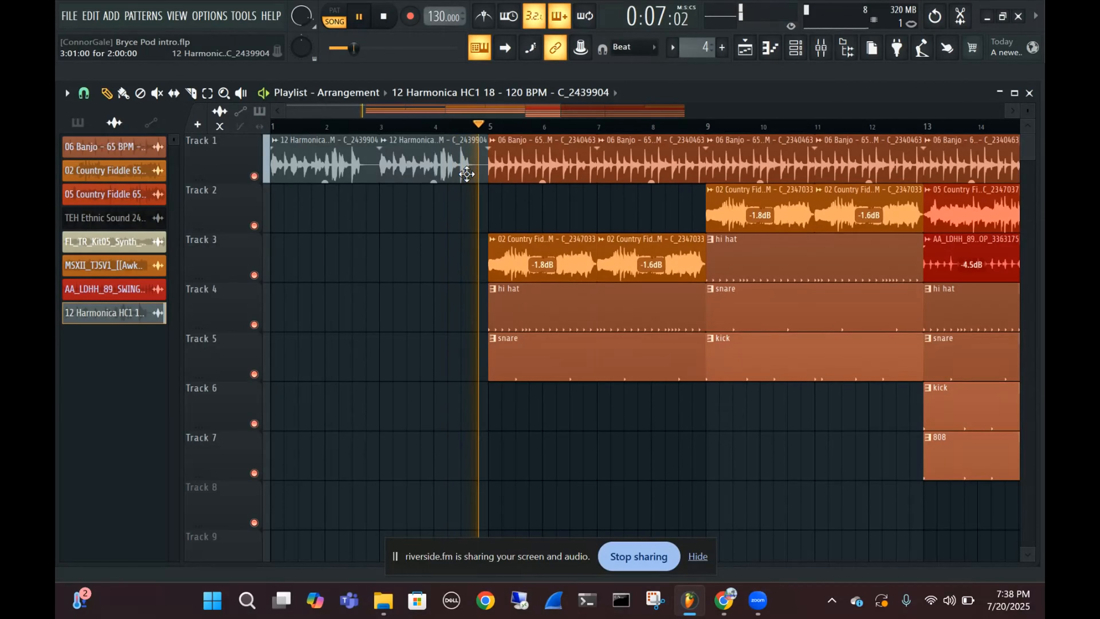
key("space")
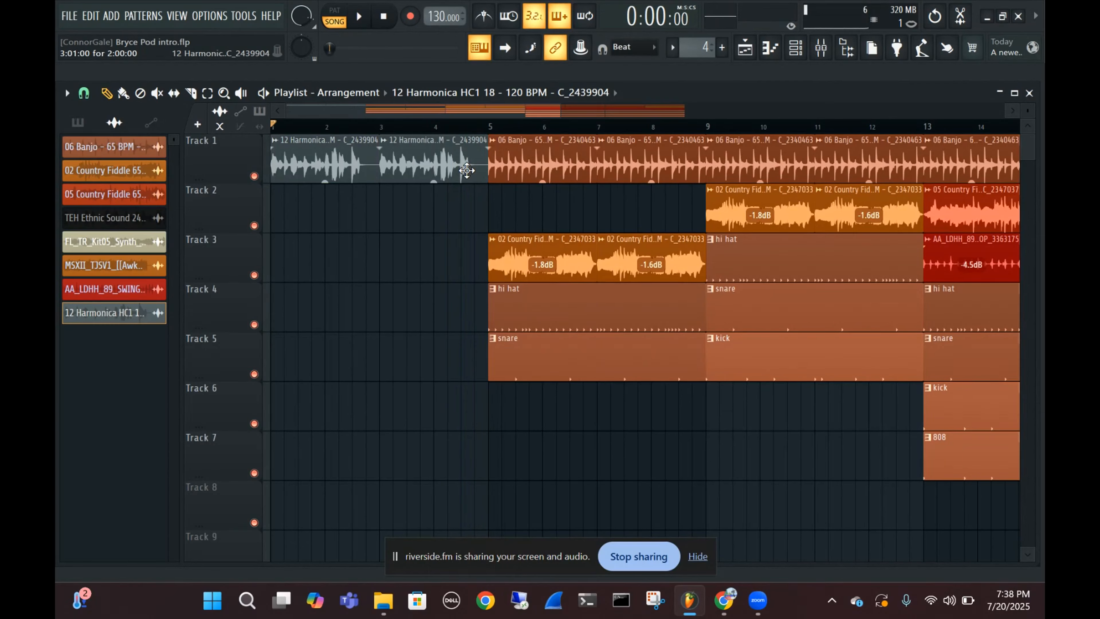
Delete the second harmonica clip and trim the silent end off the first one, down to a length of 1:10:03
right_click(470, 173)
scroll(365, 168, "up", 1)
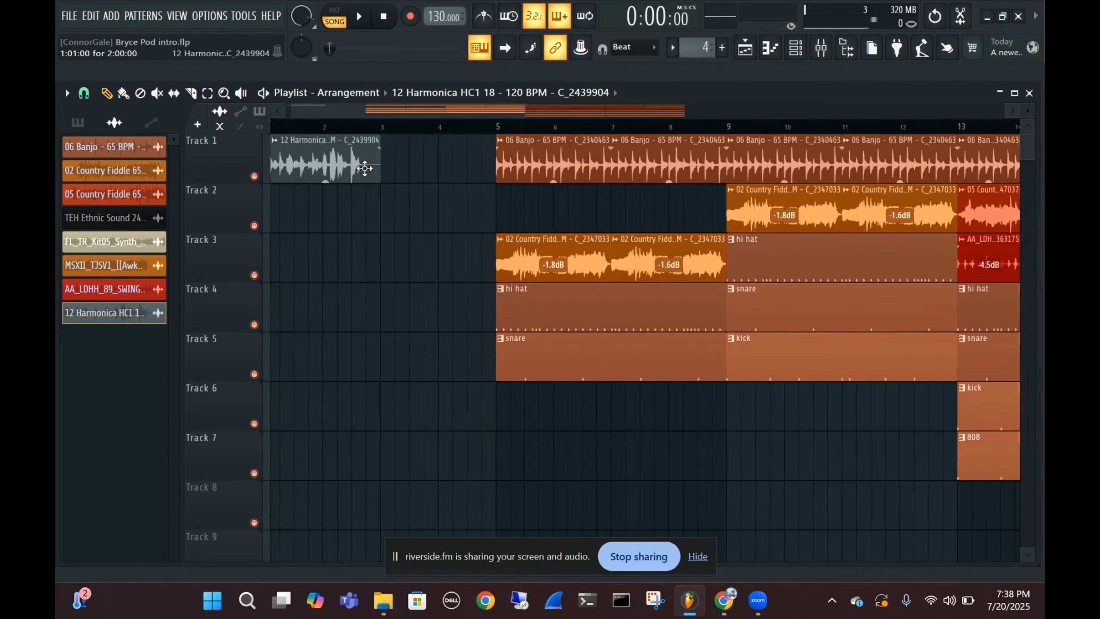
scroll(365, 168, "up", 3)
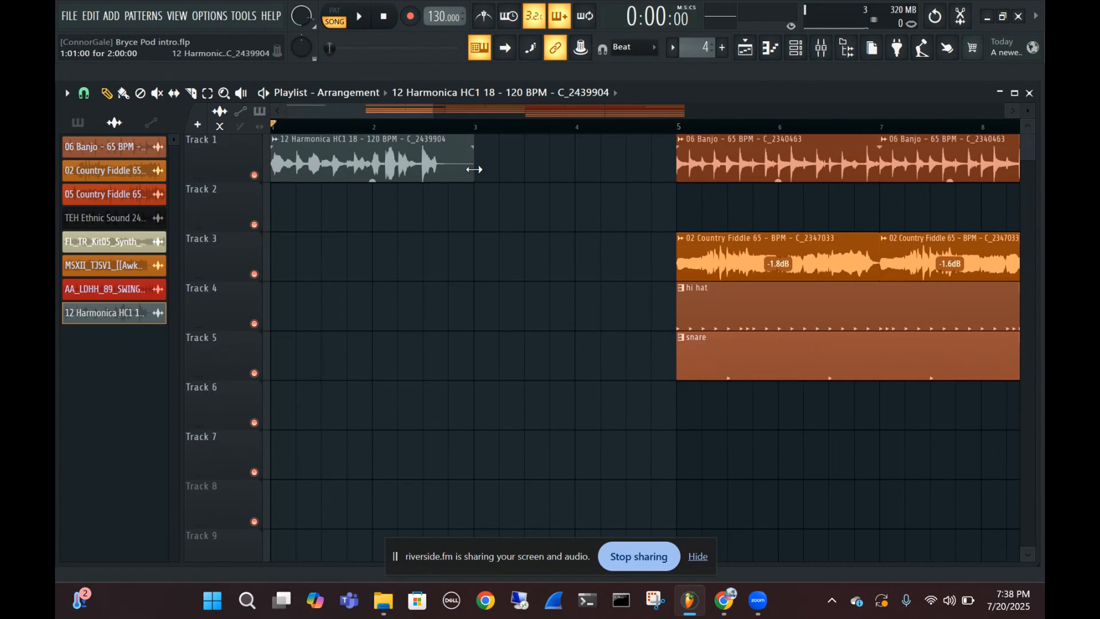
left_click_drag(474, 169, 439, 196)
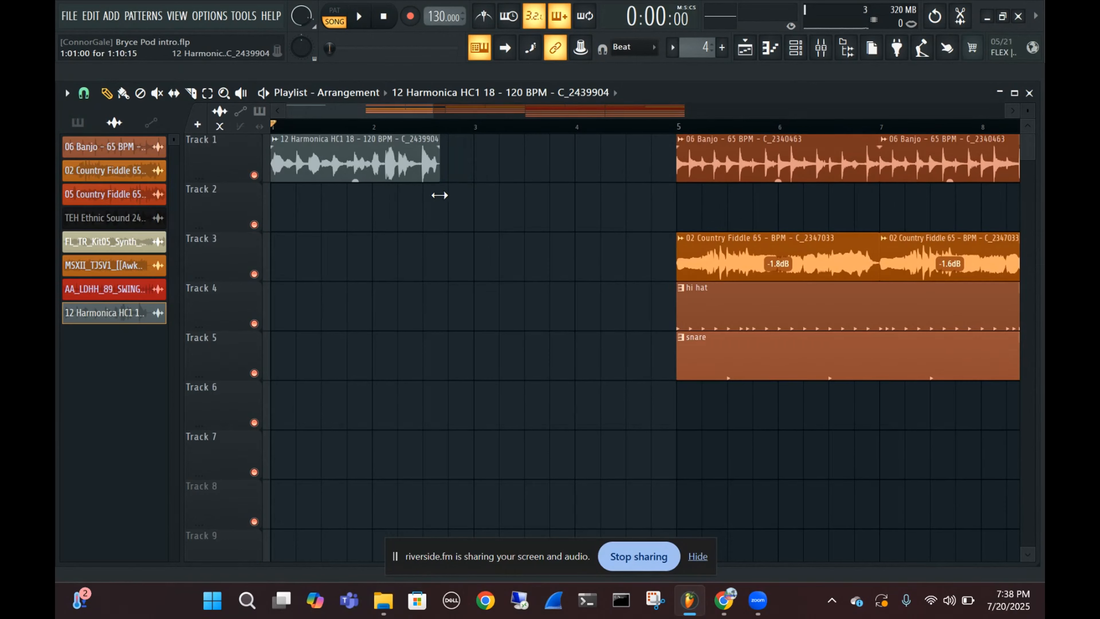
scroll(438, 195, "up", 10)
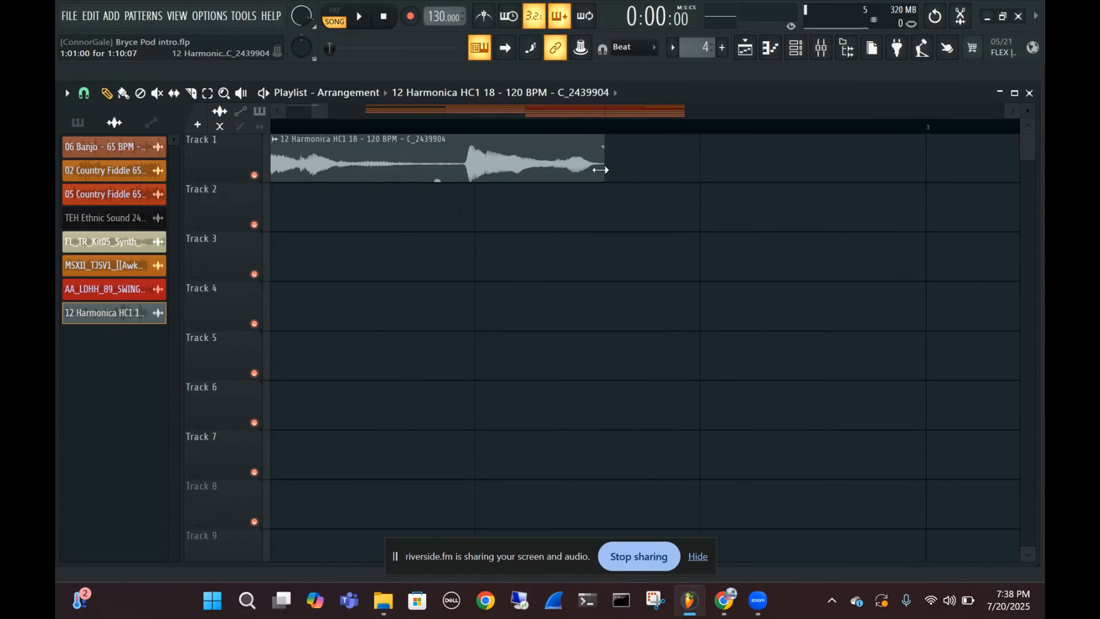
left_click_drag(600, 170, 592, 177)
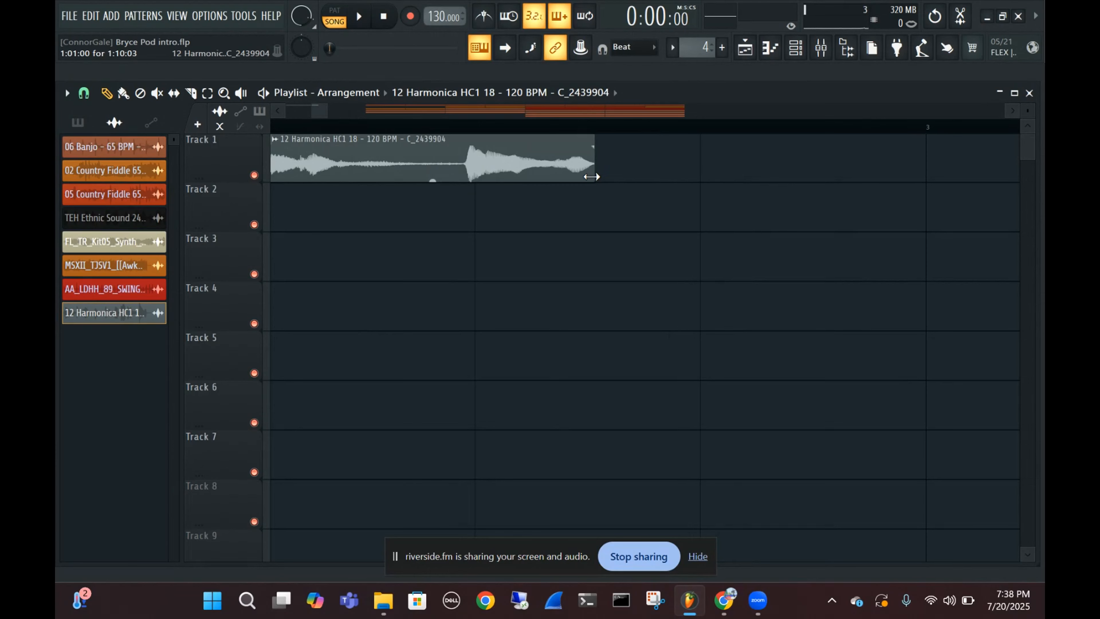
Inspect the trimmed harmonica clip's waveform and play it back from the start before stopping playback
scroll(626, 206, "down", 6)
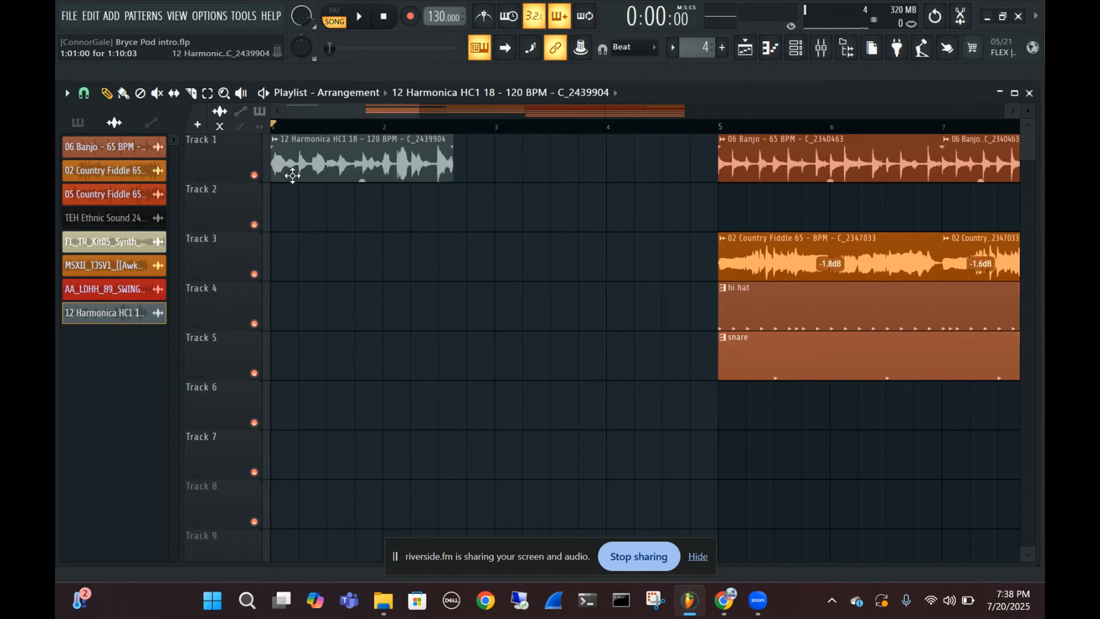
scroll(292, 175, "up", 4)
scroll(292, 300, "down", 3)
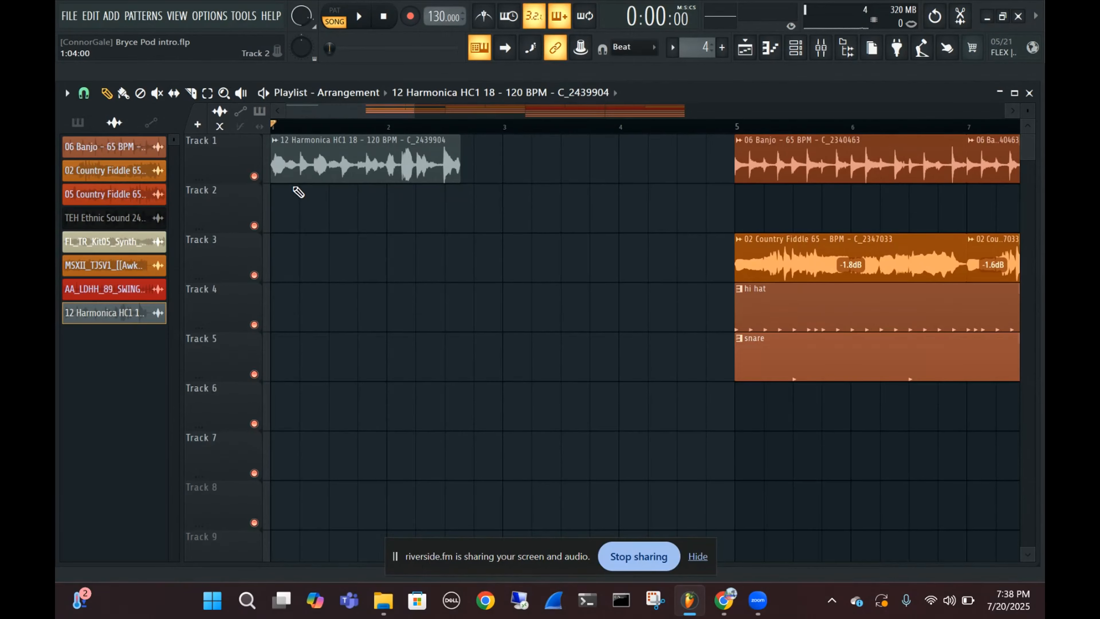
scroll(673, 229, "up", 5)
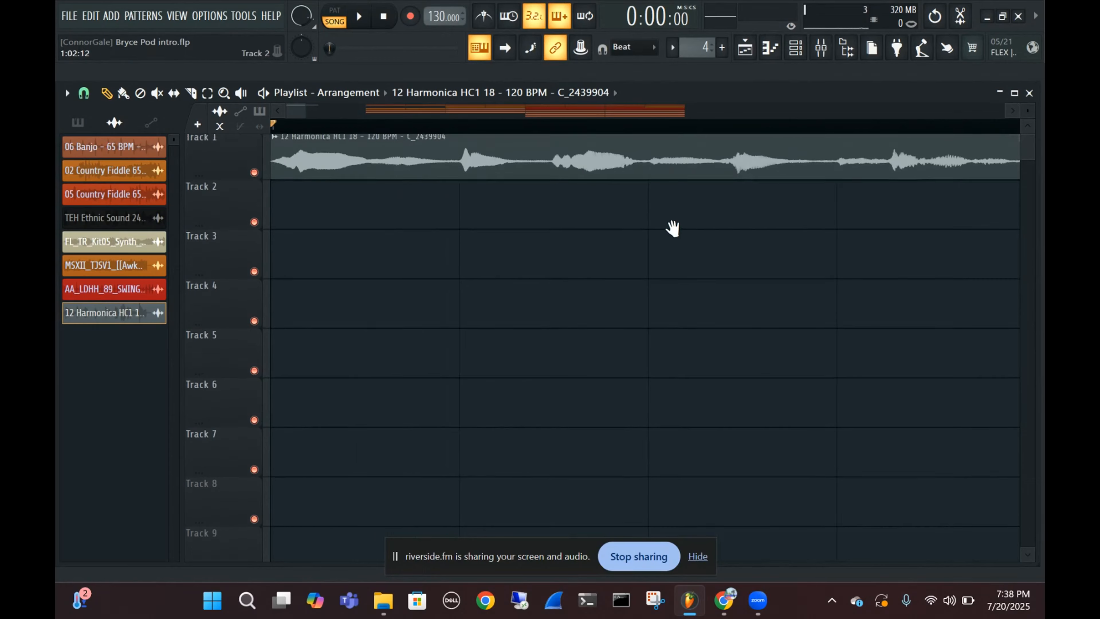
key("space")
scroll(627, 197, "down", 3)
scroll(626, 197, "up", 3)
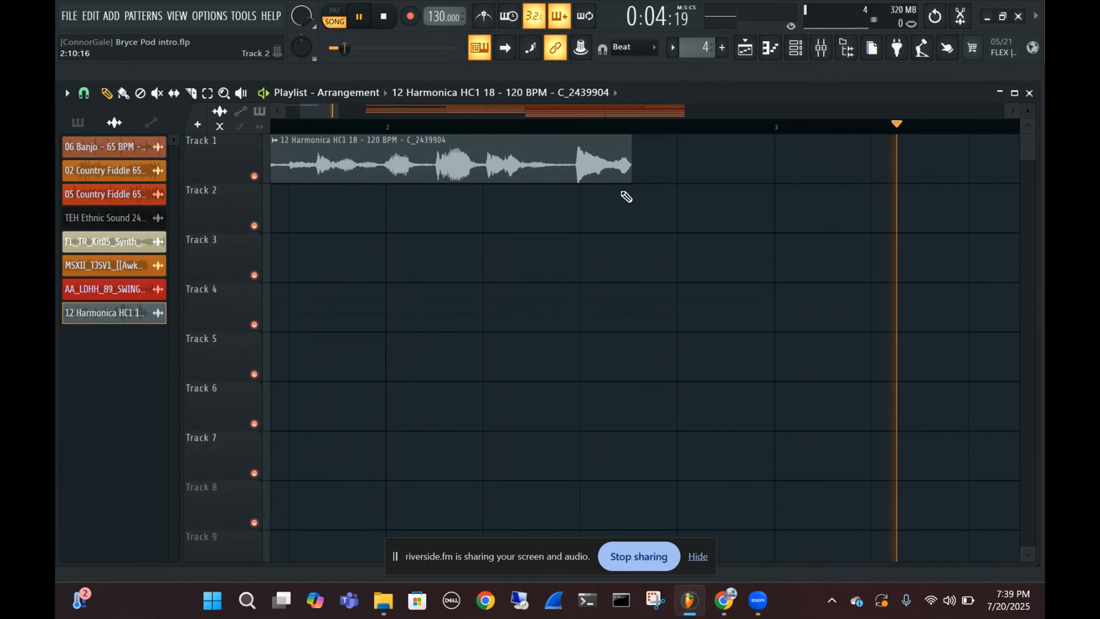
scroll(626, 197, "down", 4)
key("space")
Place a second trimmed harmonica clip directly after the first one on Track 1, starting at 2:11:03
left_click_drag(386, 172, 577, 139)
scroll(450, 174, "up", 4)
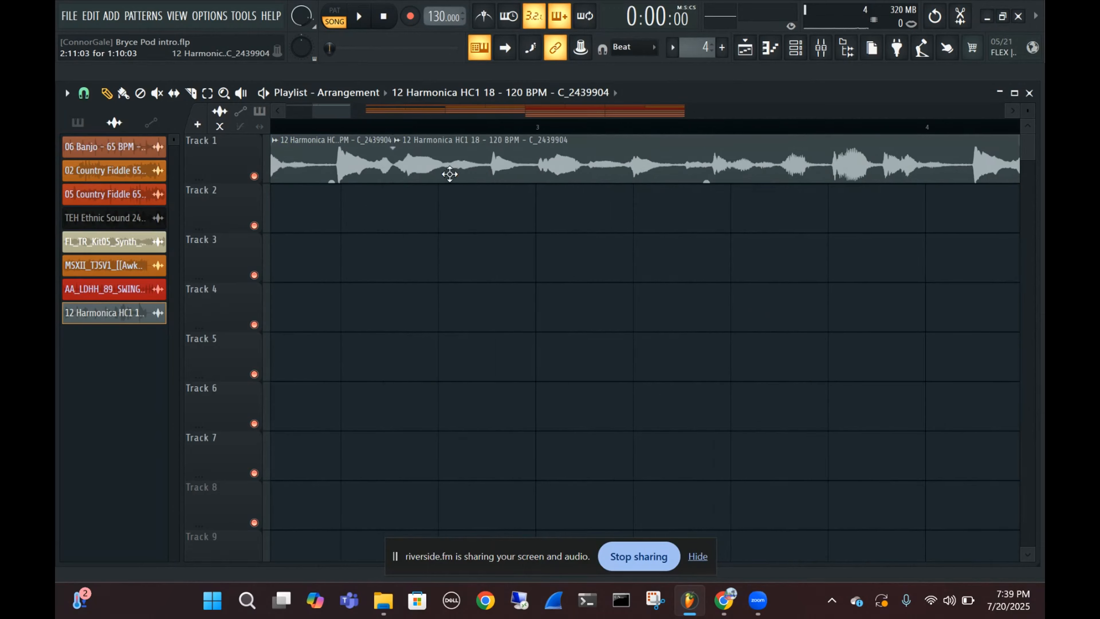
scroll(656, 140, "down", 3)
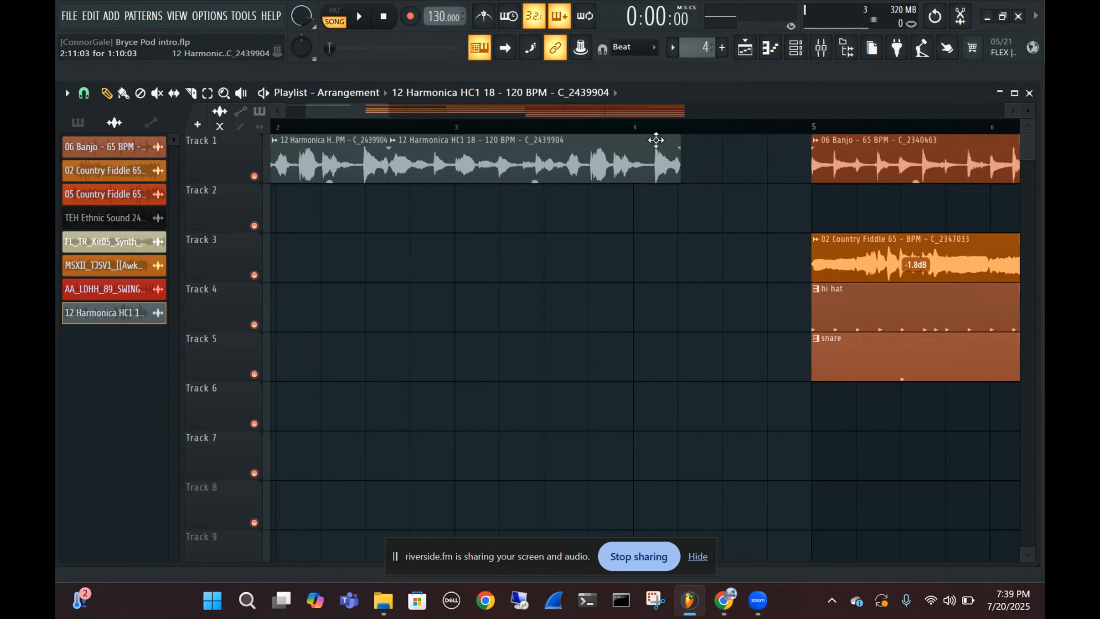
scroll(663, 150, "down", 3)
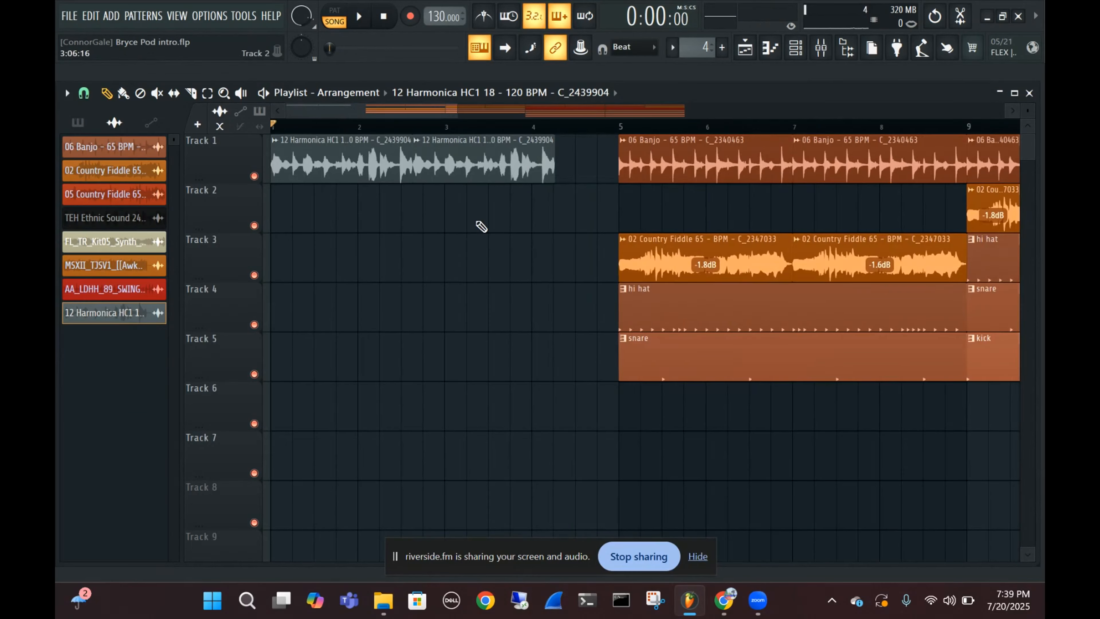
Select all beat clips from bar 5 onward and move them earlier so they start right after the second harmonica clip, at 4:05:06
scroll(480, 225, "down", 5)
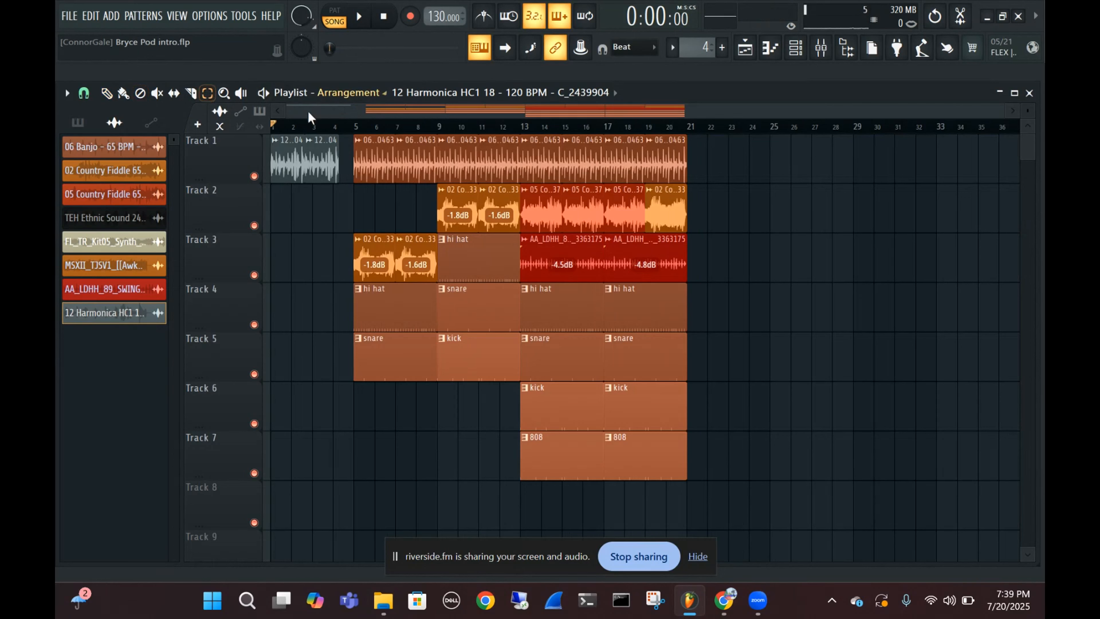
mouse_move(350, 135)
left_mouse_down()
mouse_move(356, 155)
mouse_move(683, 461)
left_mouse_up()
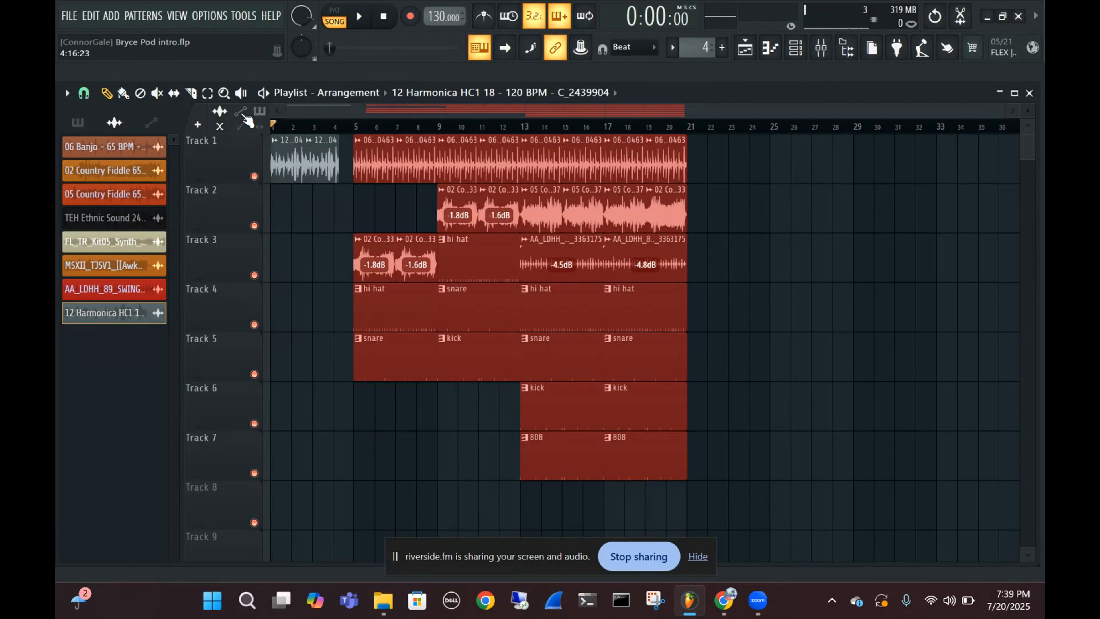
left_click_drag(378, 164, 363, 163)
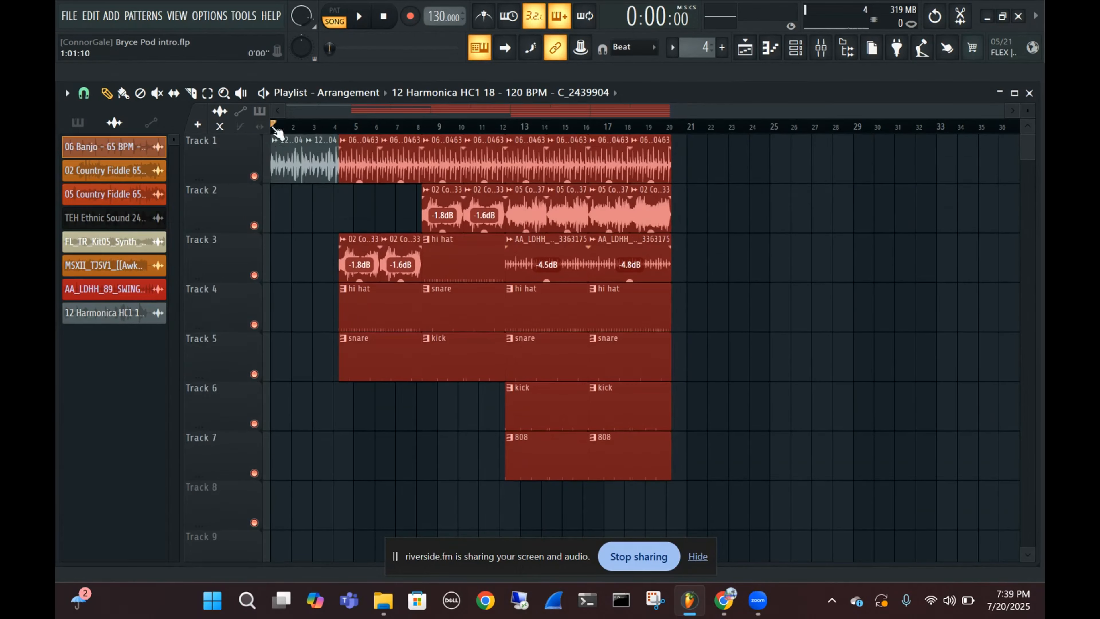
Play the song from the start through the transition from harmonica into the beat, clear the clip selection, and stop playback
key("space")
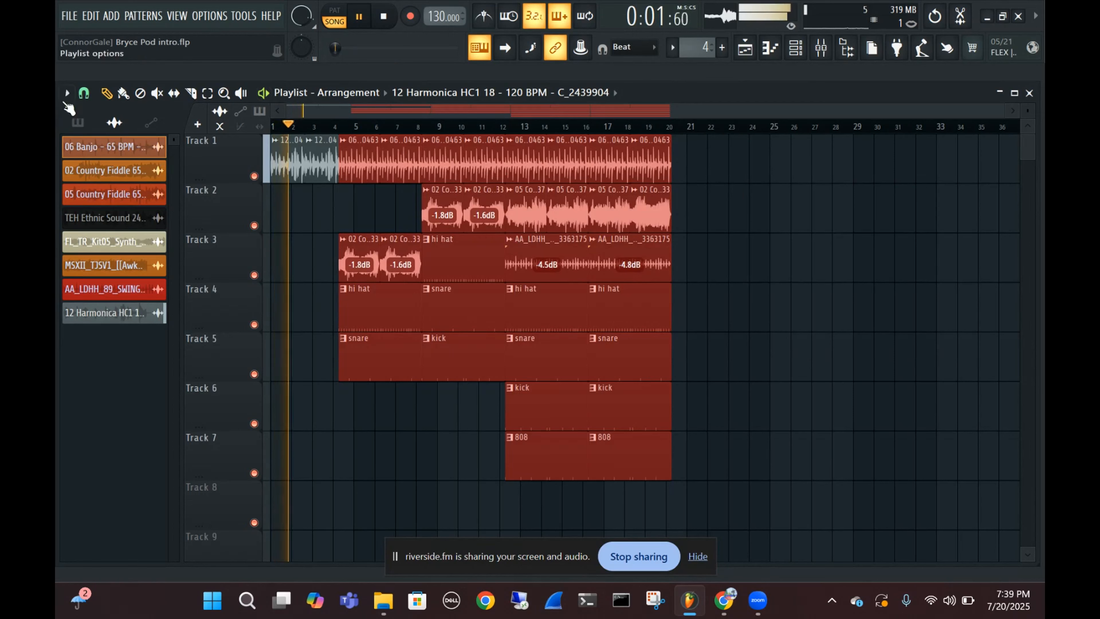
left_click(763, 174, "ctrl")
scroll(356, 158, "up", 3)
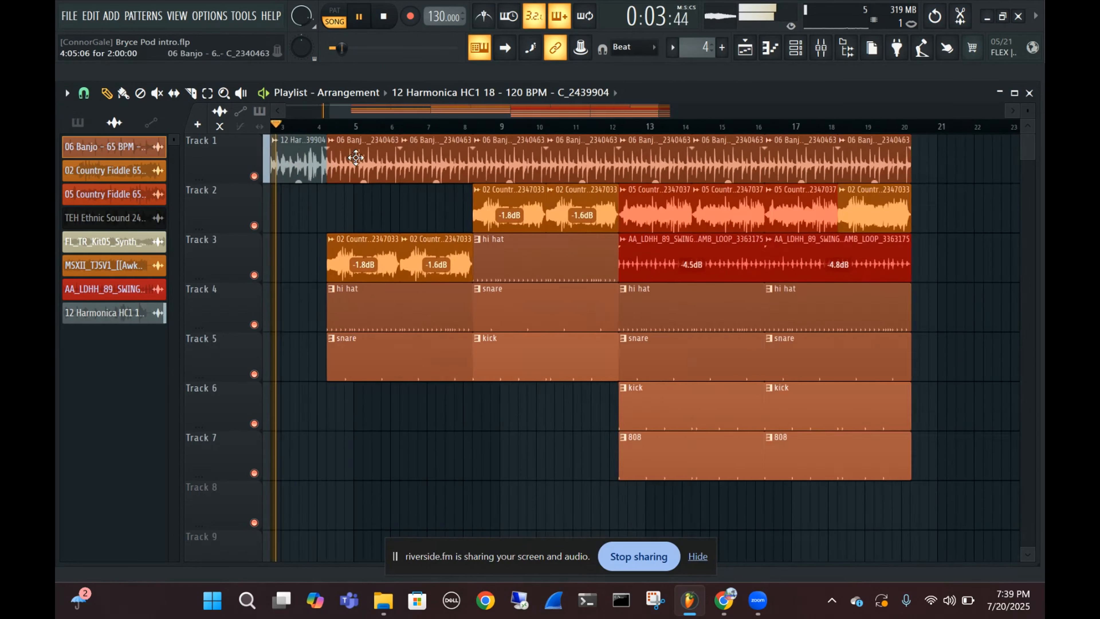
scroll(346, 169, "up", 4)
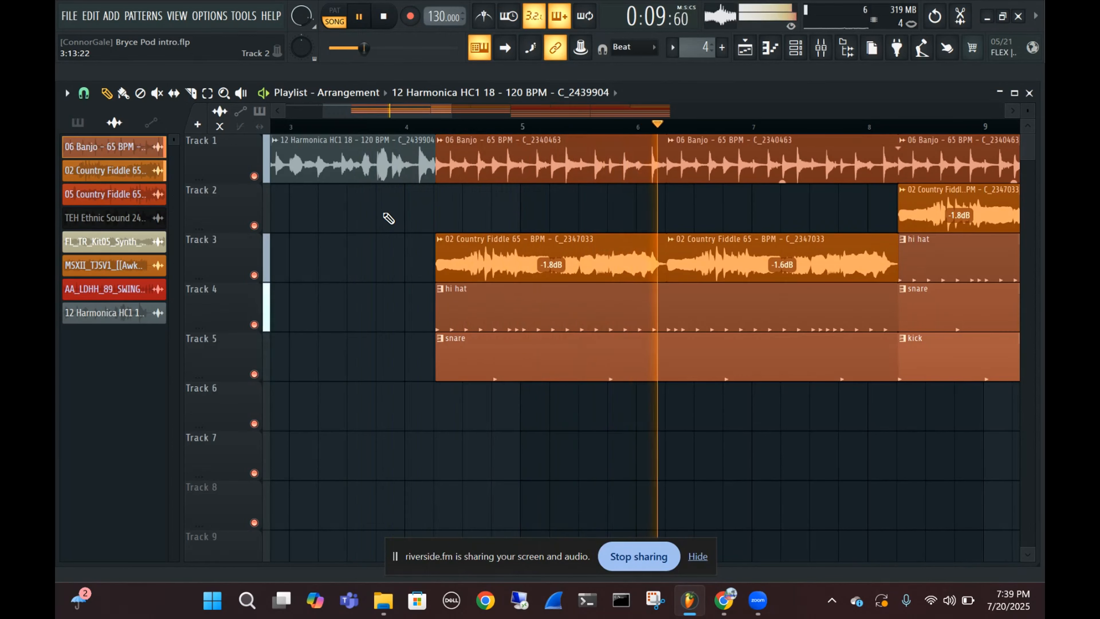
key("space")
Replace the first banjo clip on Track 1 with a third copy of the trimmed harmonica clip, starting at 4:05:06
scroll(387, 215, "left", 1)
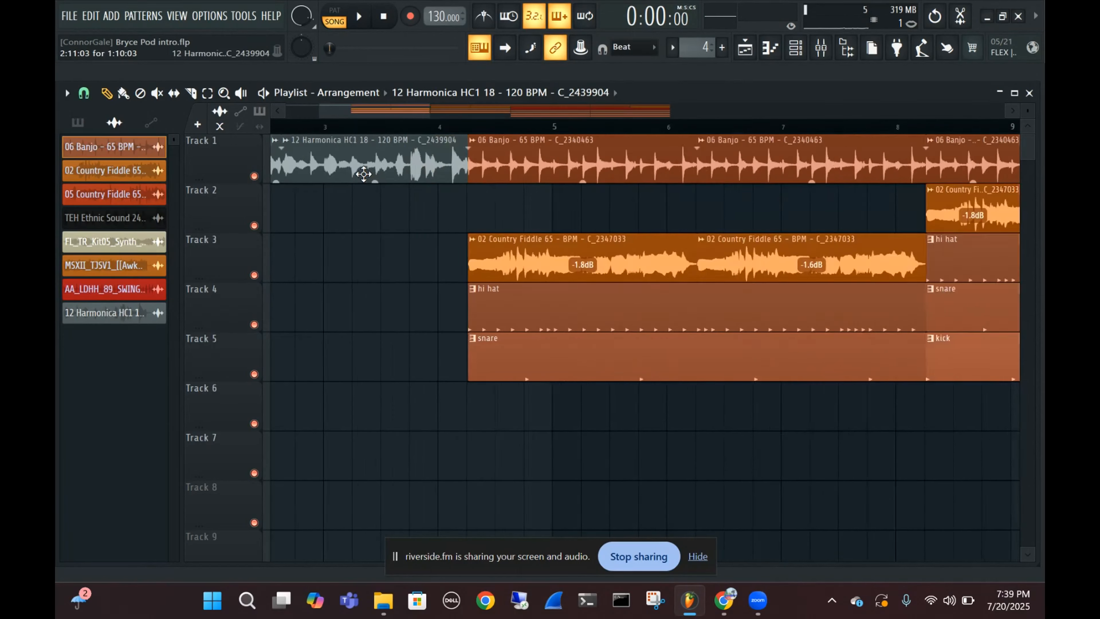
left_click_drag(363, 174, 564, 202)
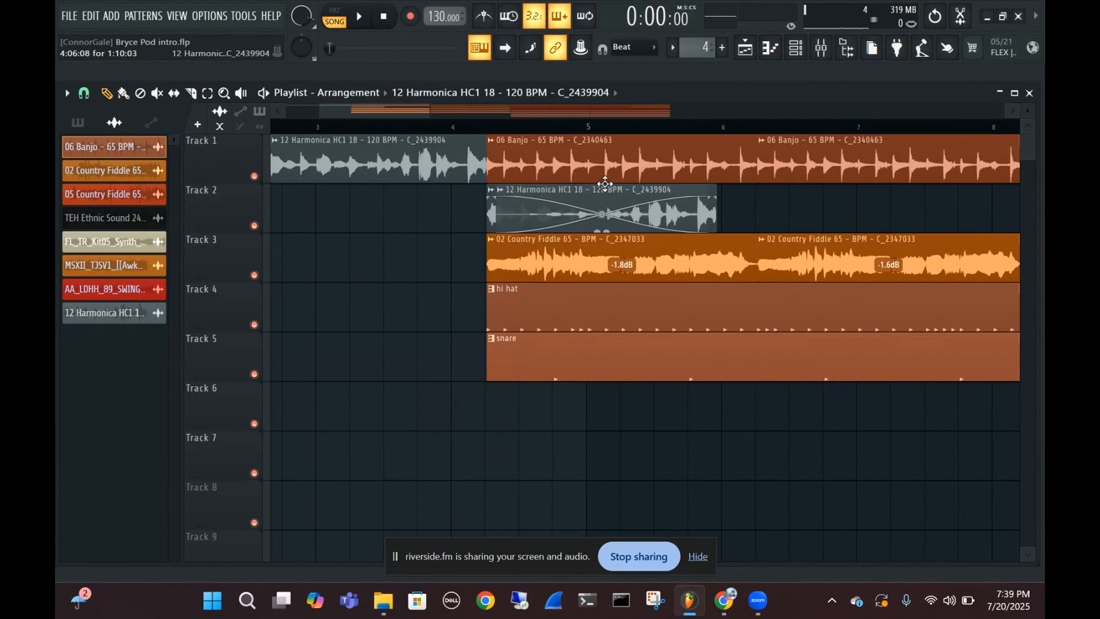
key("ctrl+z")
right_click(597, 173)
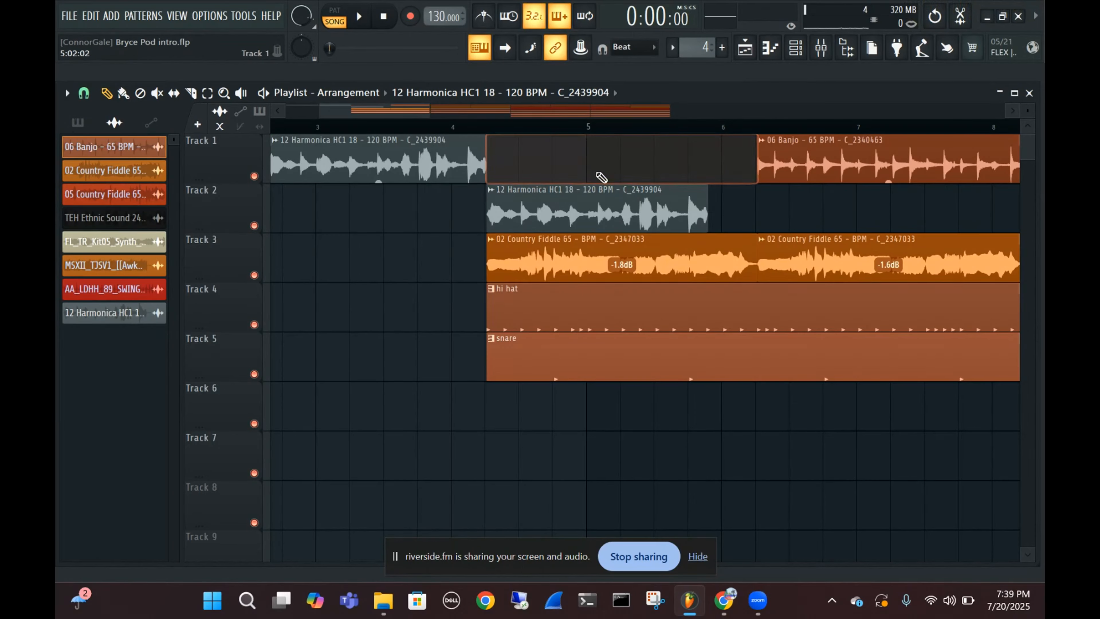
left_click_drag(548, 207, 546, 145)
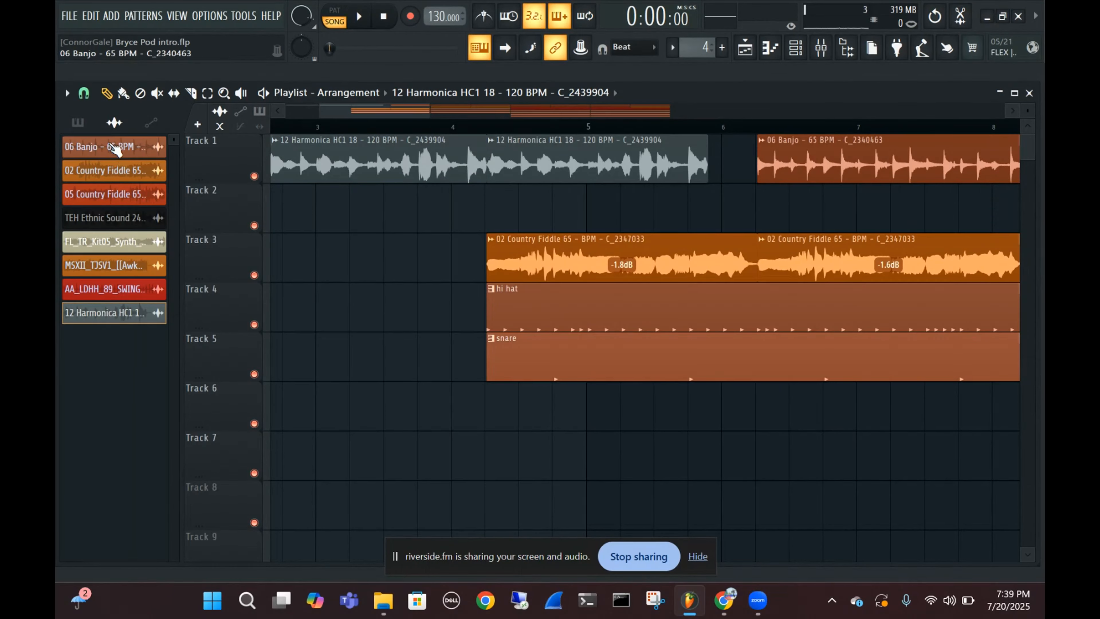
Add a 06 Banjo clip on Track 2 directly beneath the third harmonica clip, starting at 4:05:06
left_click_drag(115, 150, 471, 213)
left_click_drag(491, 204, 491, 205)
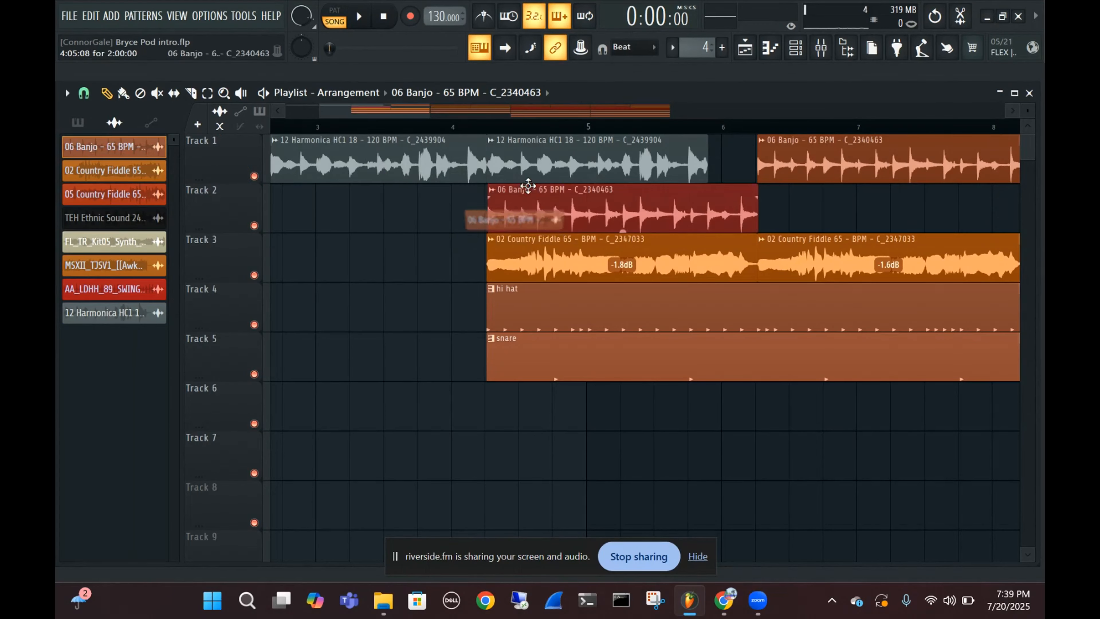
key("ctrl+a")
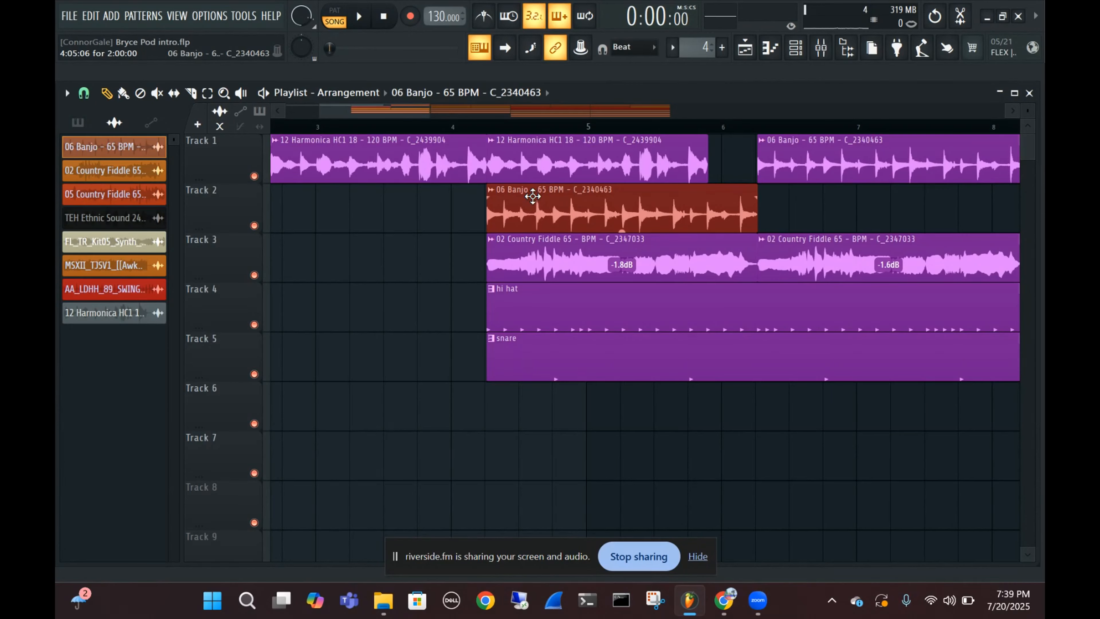
key("ctrl+d")
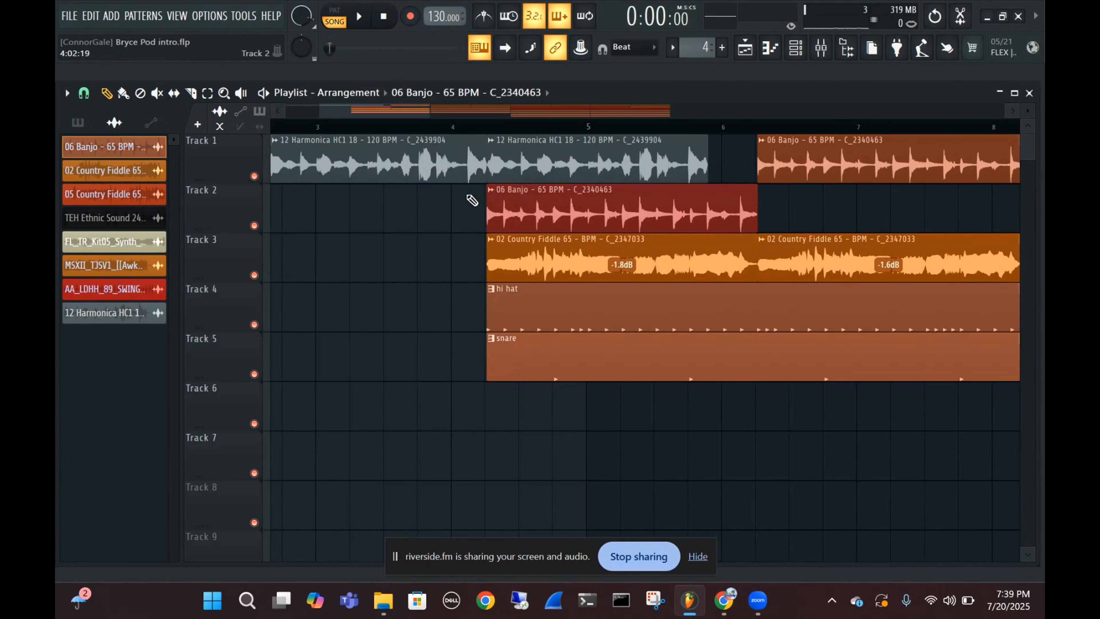
Mute the first hi hat and snare clips on Tracks 4 and 5, and audition the intro from the song start
scroll(474, 198, "down", 3)
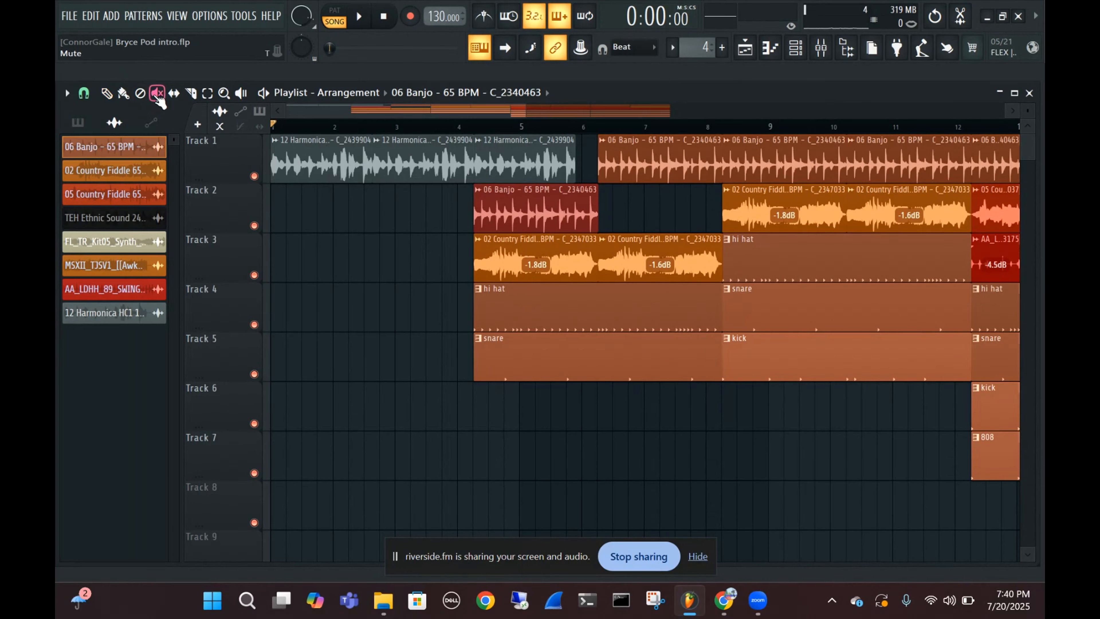
left_click(567, 313)
left_click(502, 349)
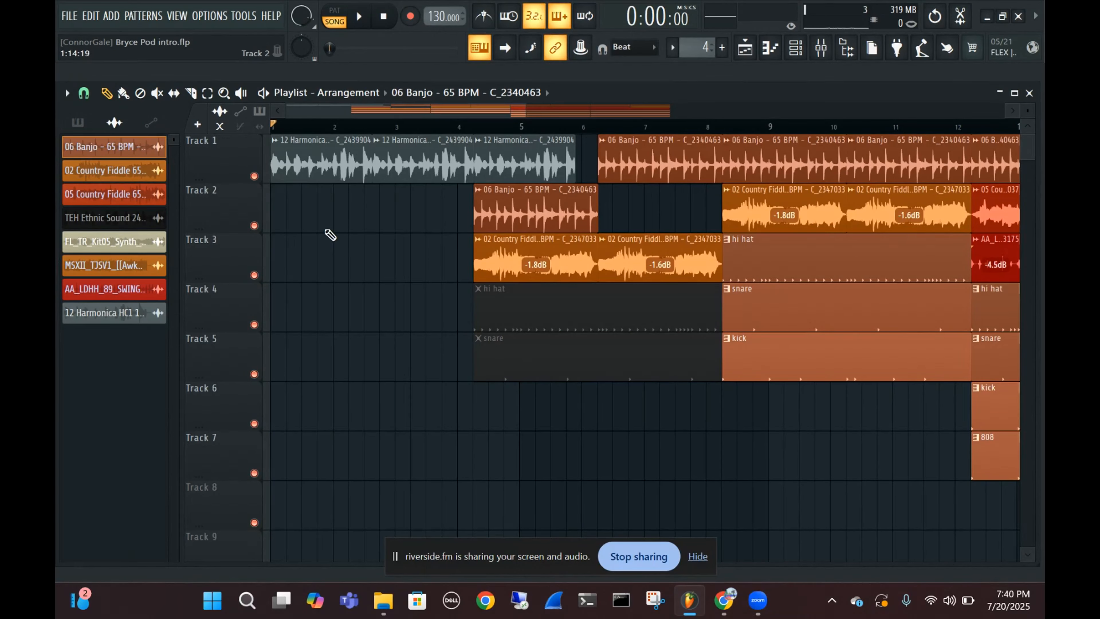
key("space")
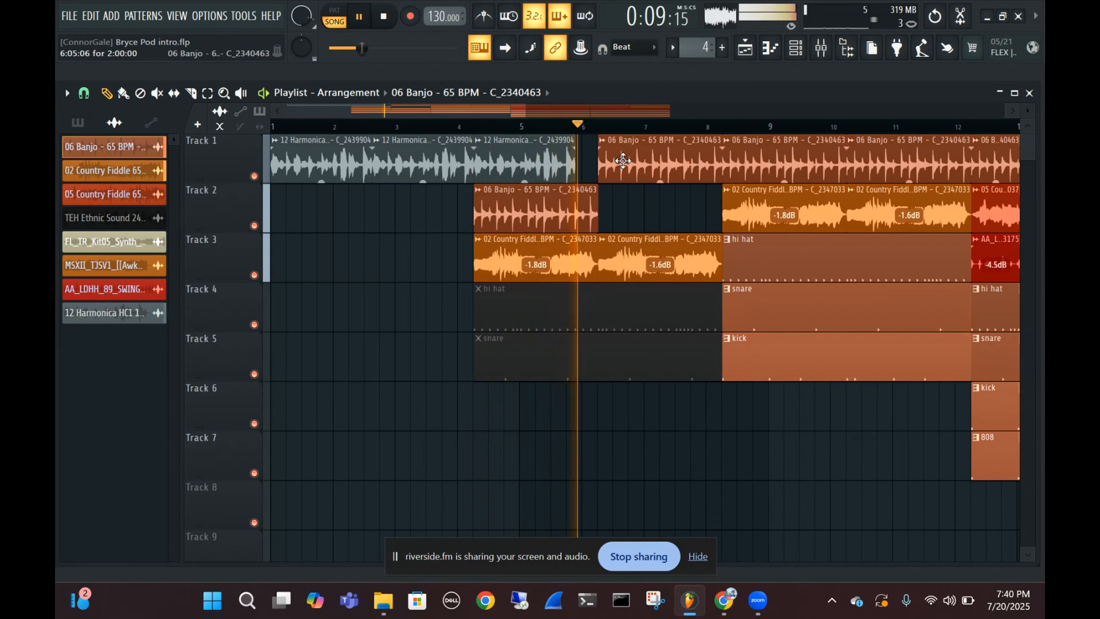
key("space")
Delete the banjo clip at 6:05:06 on Track 1 and trim the Track 2 banjo clip to end with the third harmonica clip
scroll(569, 167, "up", 3)
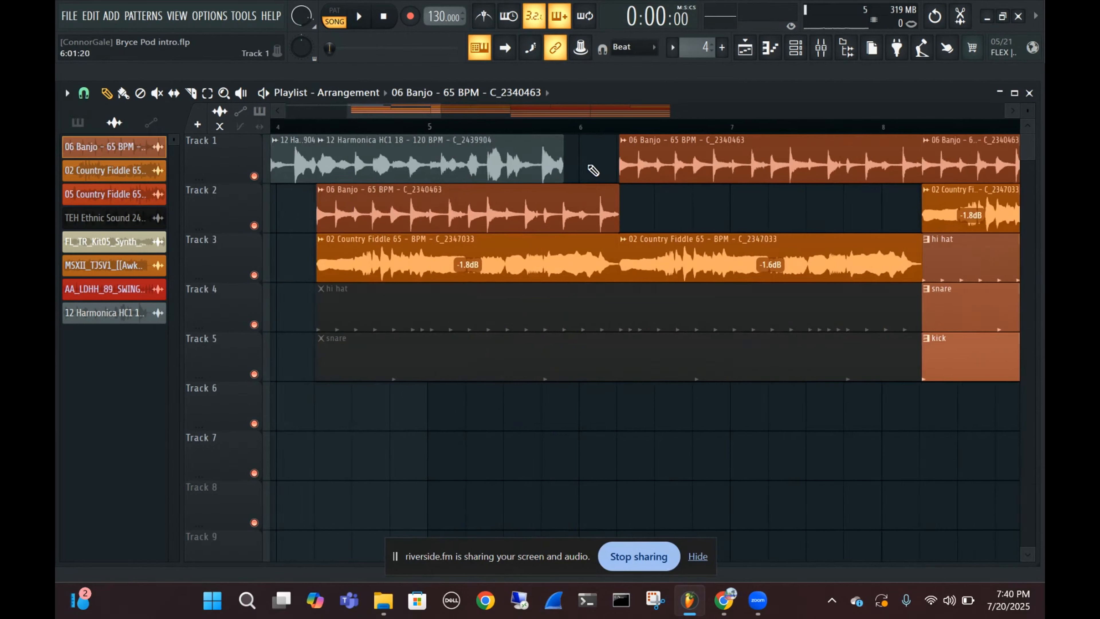
scroll(680, 161, "up", 2)
scroll(673, 164, "down", 5)
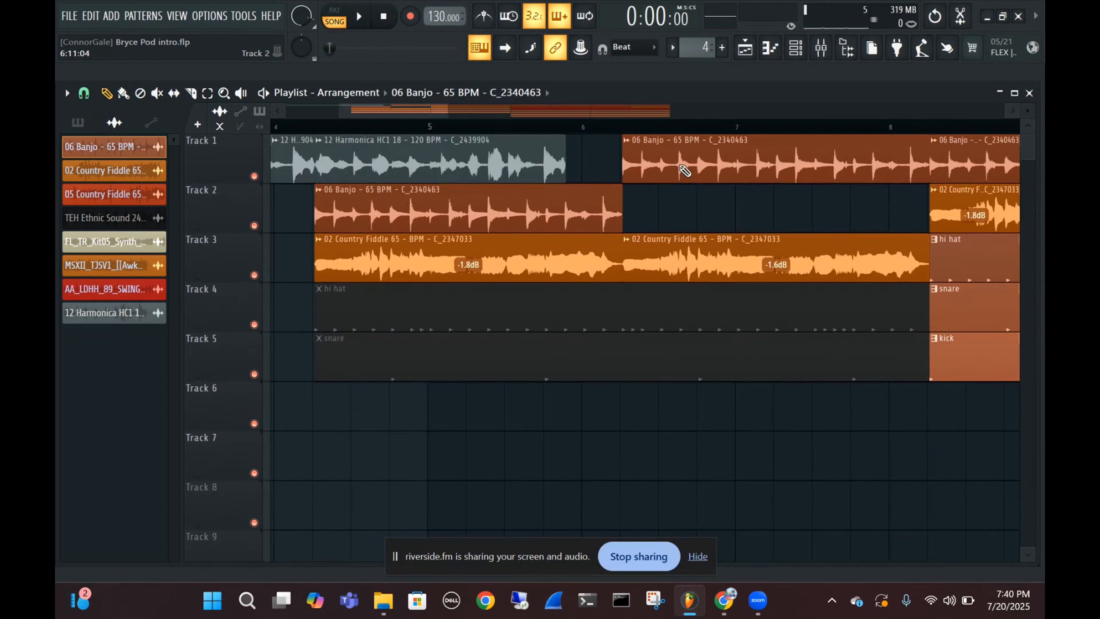
right_click(665, 168)
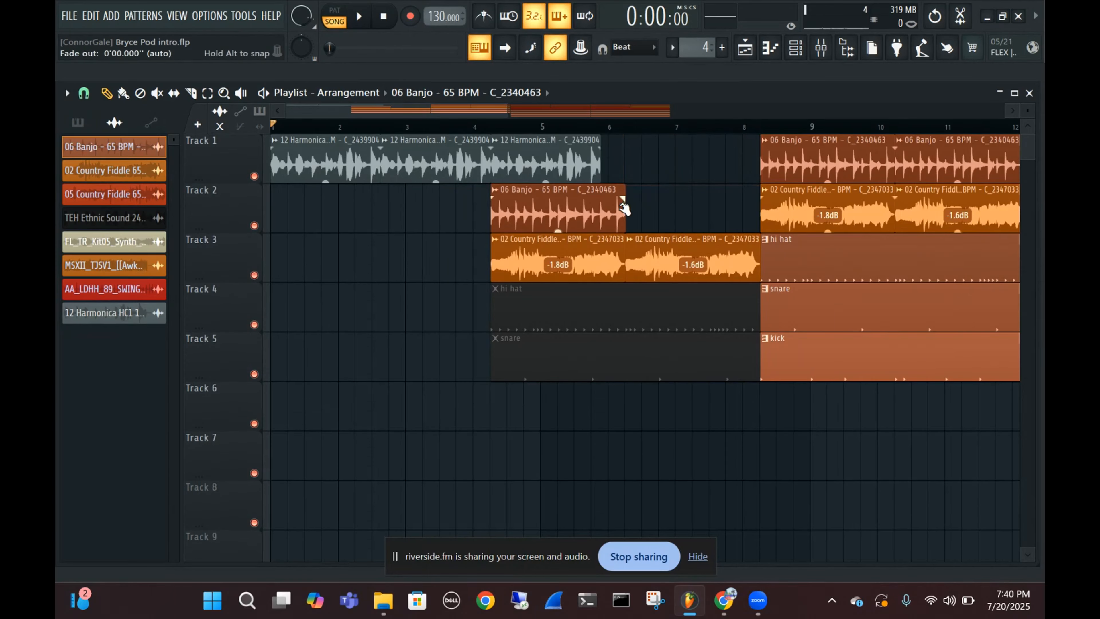
left_click_drag(623, 191, 596, 191)
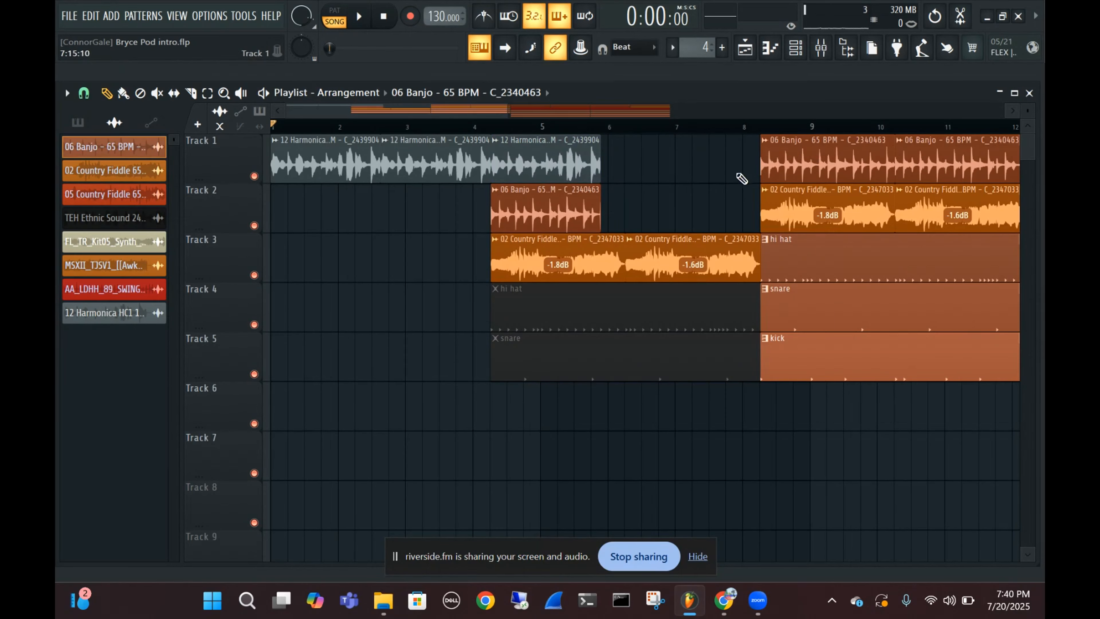
Place a fourth harmonica clip on Track 1 and a second trimmed banjo clip on Track 2, both starting at 5:15:09
scroll(681, 168, "down", 2)
left_click_drag(473, 164, 562, 155, "shift")
mouse_move(485, 207)
left_mouse_down("shift")
mouse_move(607, 207)
mouse_move(573, 207)
left_mouse_up("shift")
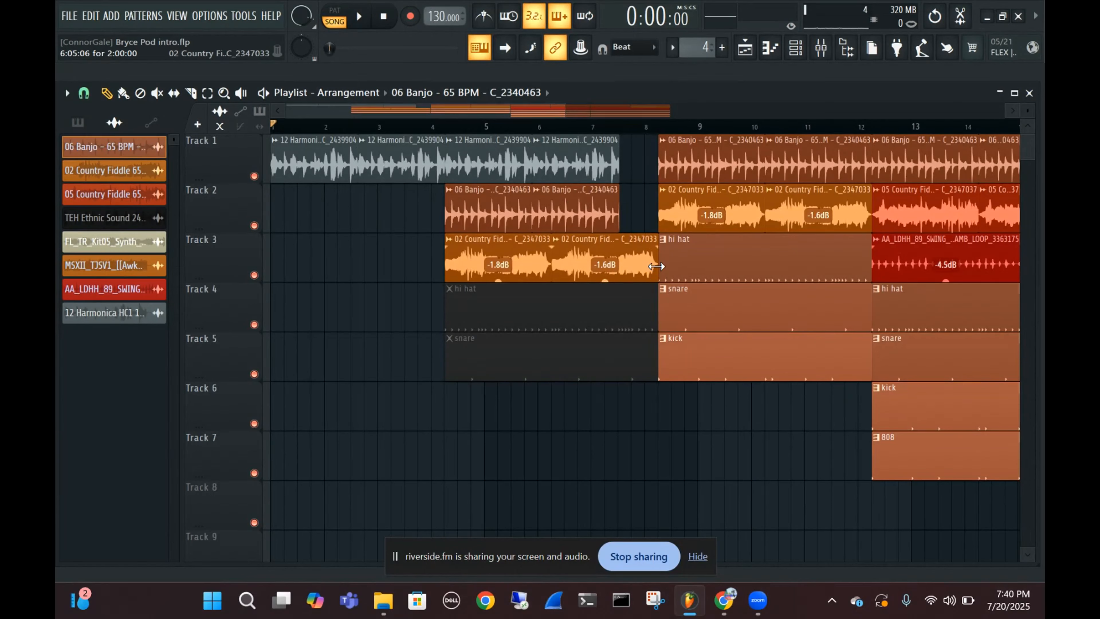
Trim the second fiddle clip on Track 3 and the muted hi hat and snare clips to end flush with the fourth harmonica clip
left_click_drag(657, 266, 619, 265)
mouse_move(656, 318)
left_mouse_down()
mouse_move(617, 318)
mouse_move(657, 318)
left_mouse_up()
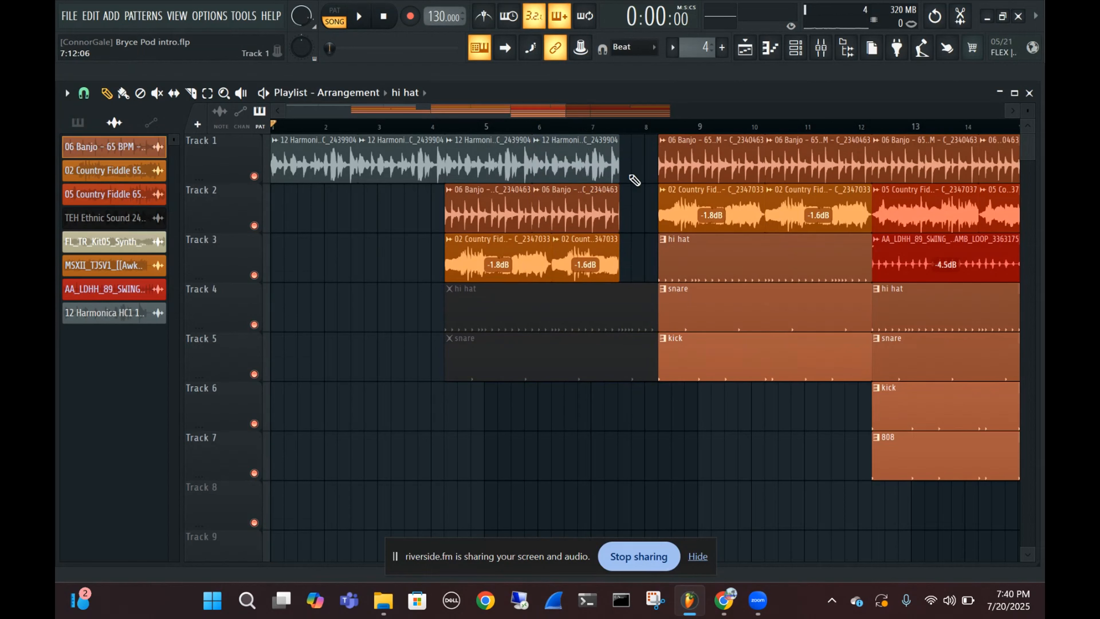
mouse_move(620, 173)
left_mouse_down()
mouse_move(650, 174)
mouse_move(621, 173)
mouse_move(636, 173)
left_mouse_up()
scroll(630, 166, "up", 6)
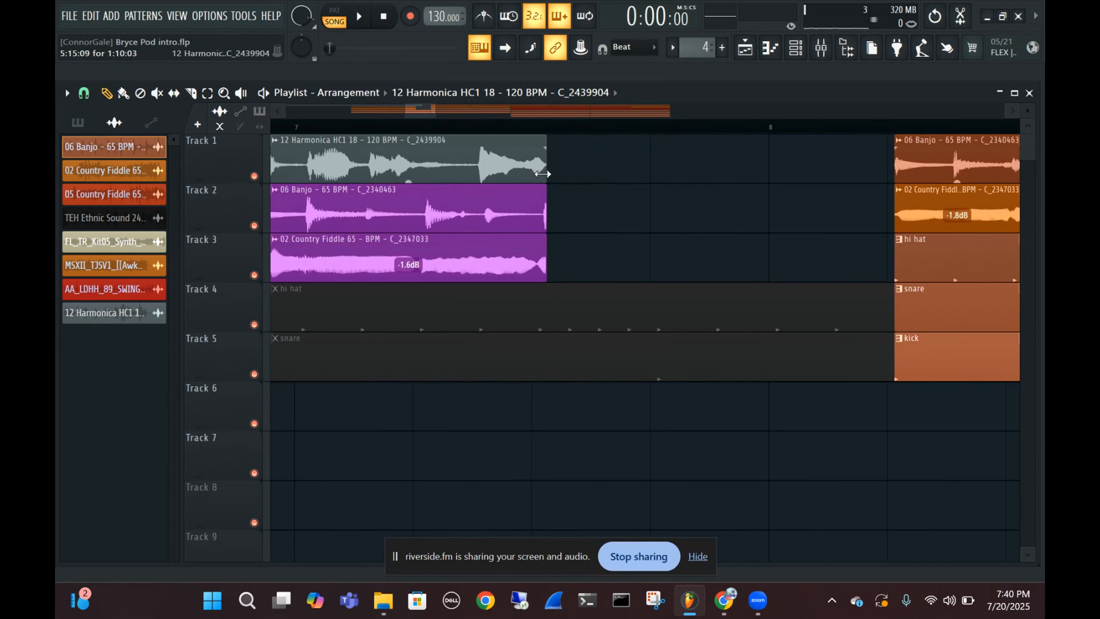
scroll(564, 177, "down", 5)
scroll(586, 240, "down", 3)
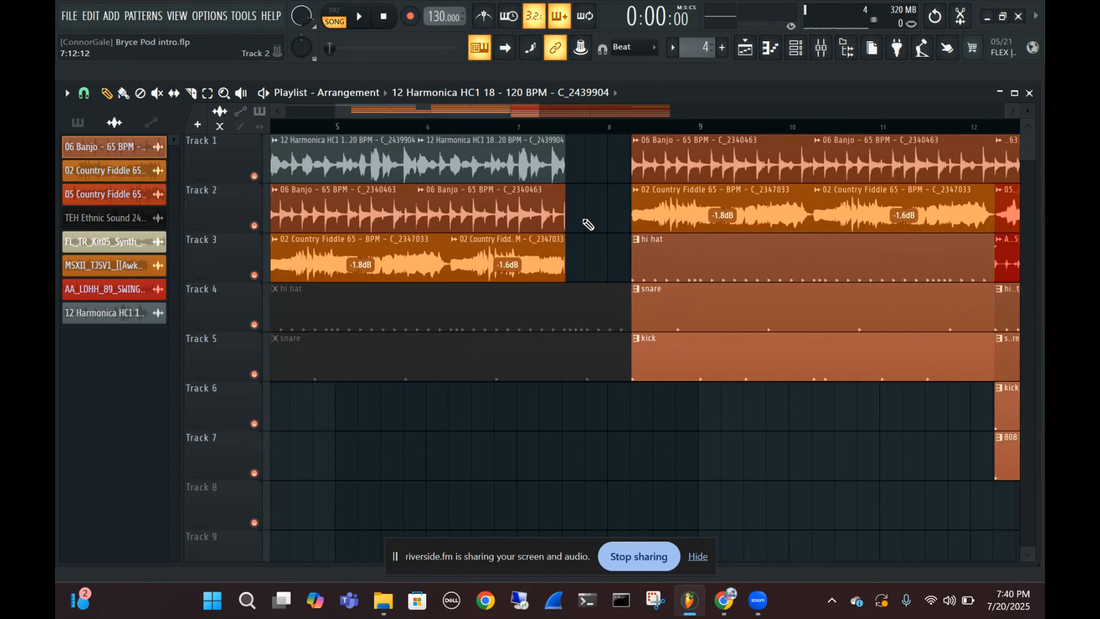
left_click_drag(609, 305, 570, 315)
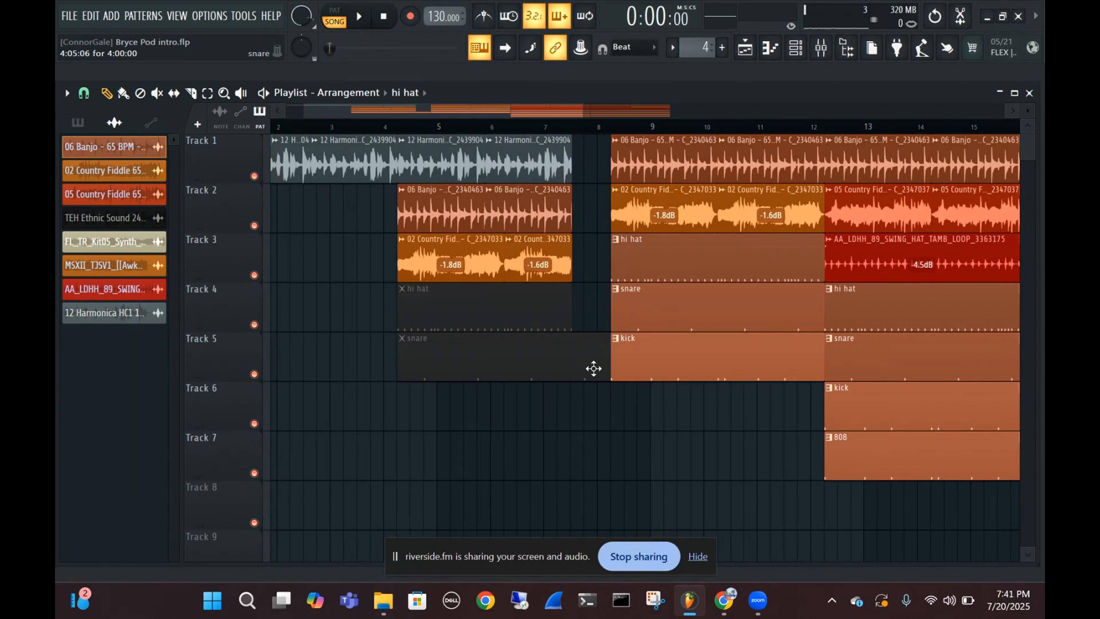
left_click_drag(607, 360, 568, 361)
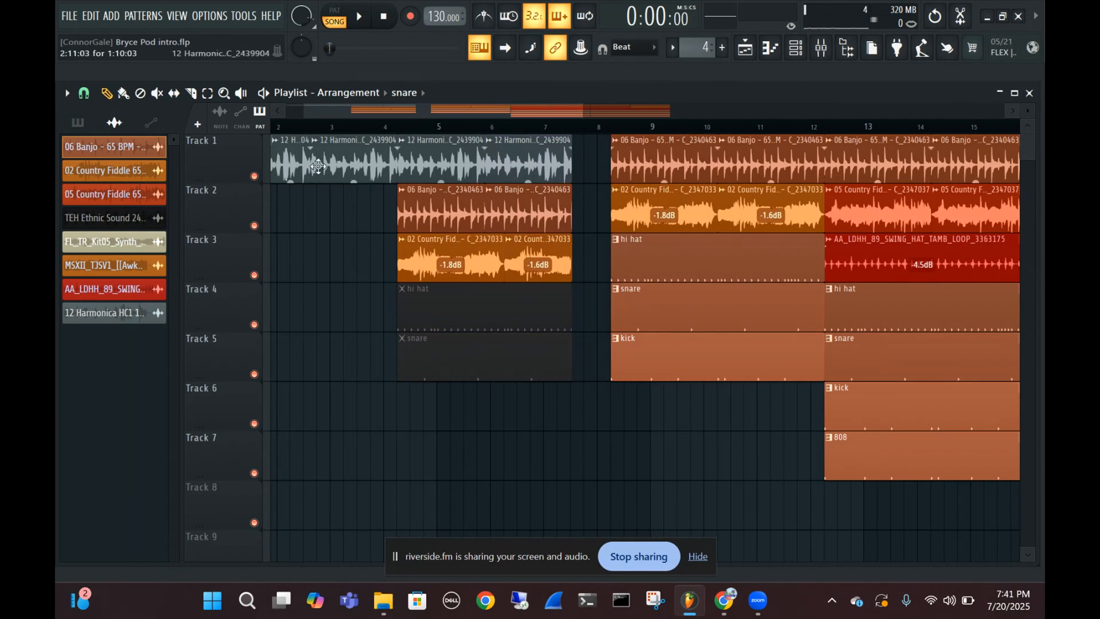
Select all clips after the gap in bar 8 and move them earlier to start right after the fourth harmonica clip, at 7:09:12
scroll(549, 160, "down", 5)
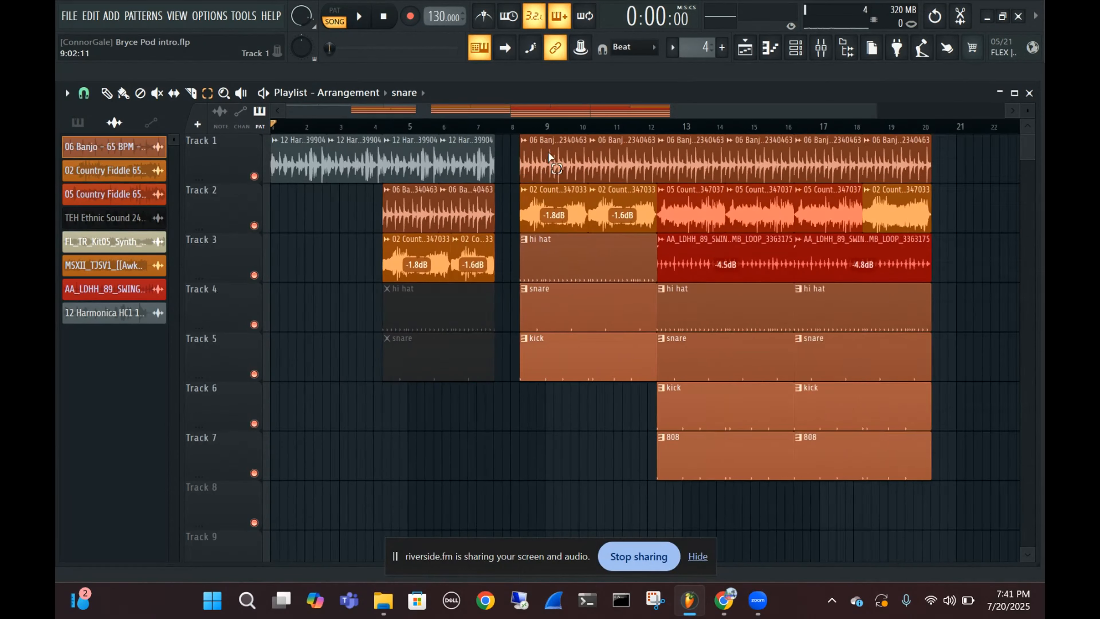
mouse_move(435, 153)
left_mouse_down()
mouse_move(646, 290)
mouse_move(715, 477)
left_mouse_up()
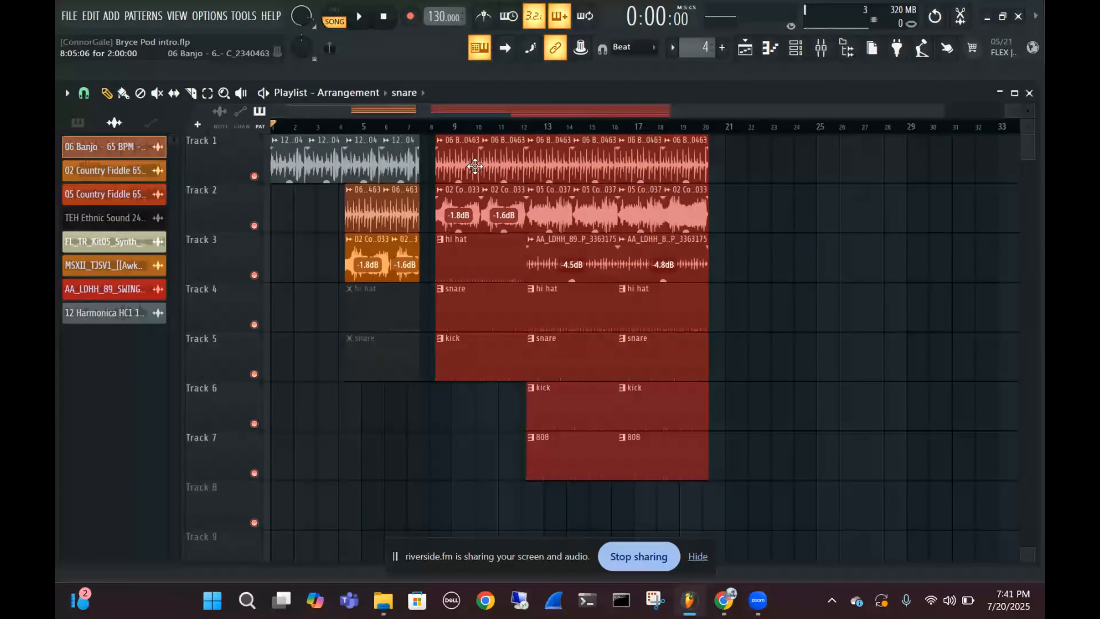
left_click_drag(478, 163, 462, 163)
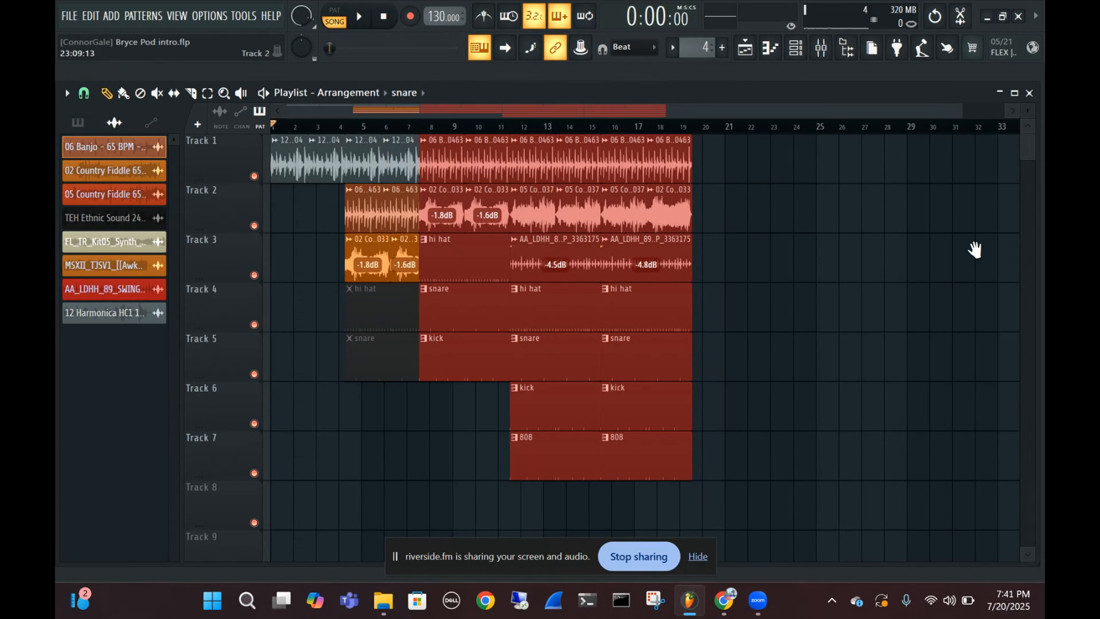
Play the rearranged song from bar 3 through the harmonica, banjo and fiddle section, and stop playback
scroll(412, 137, "up", 5)
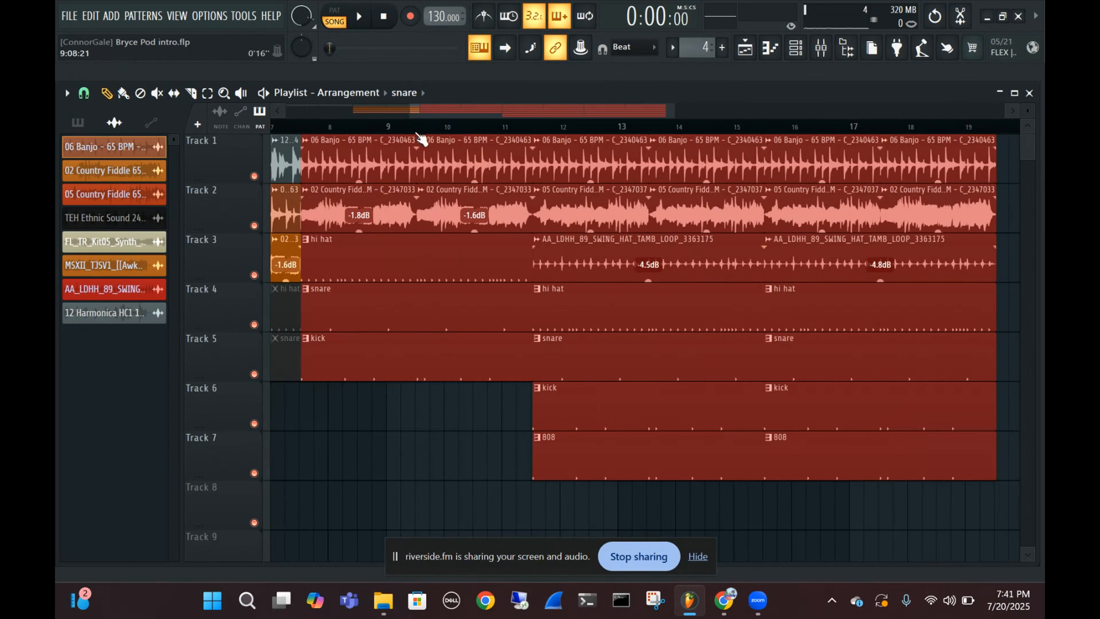
left_click(402, 128)
key("space")
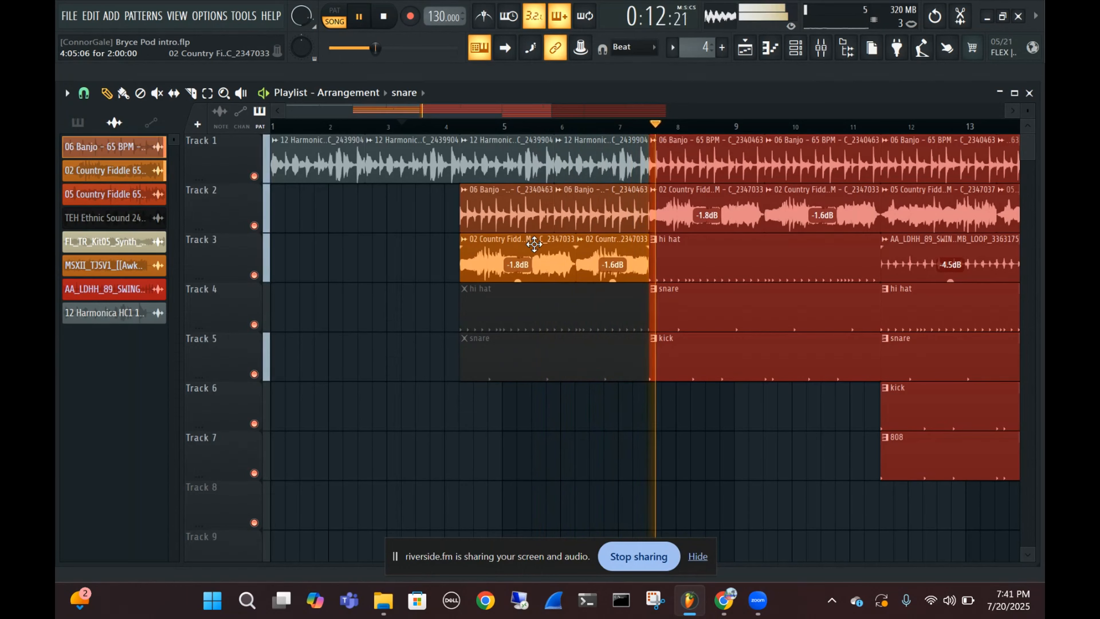
key("space")
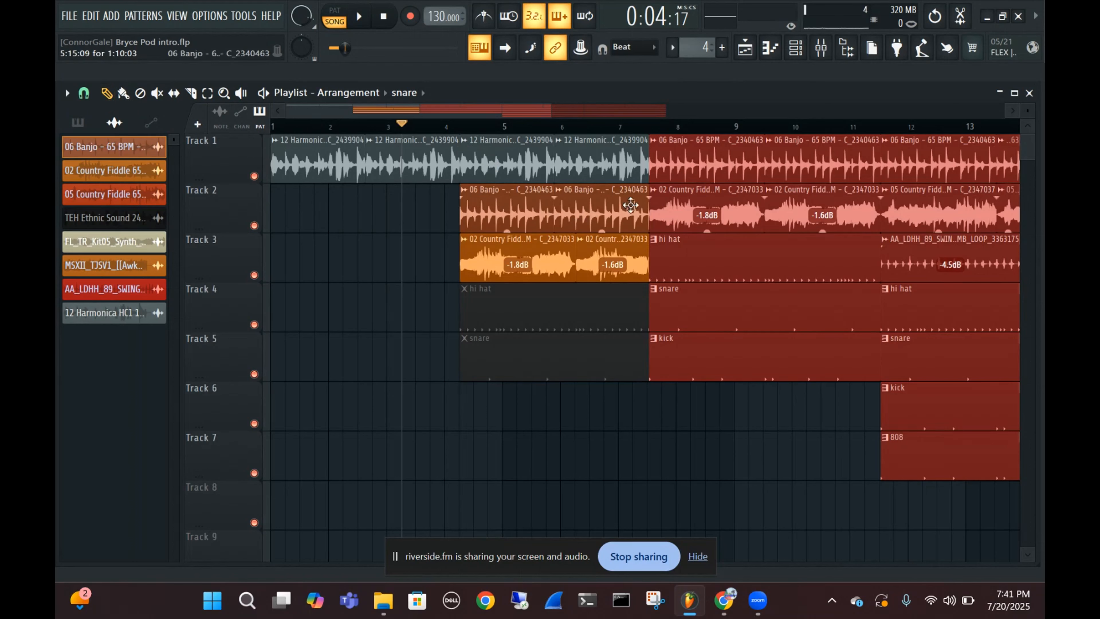
Deselect the moved clips and set the harmonica loop's pitch shift to -280 cents in its channel settings
left_click(737, 401)
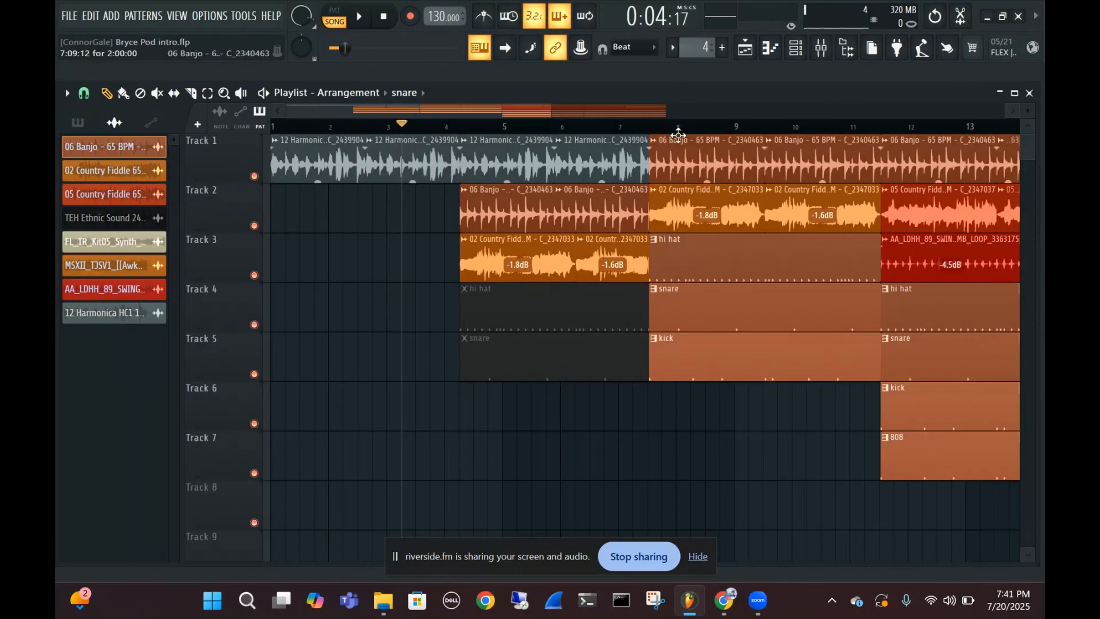
left_click(487, 167)
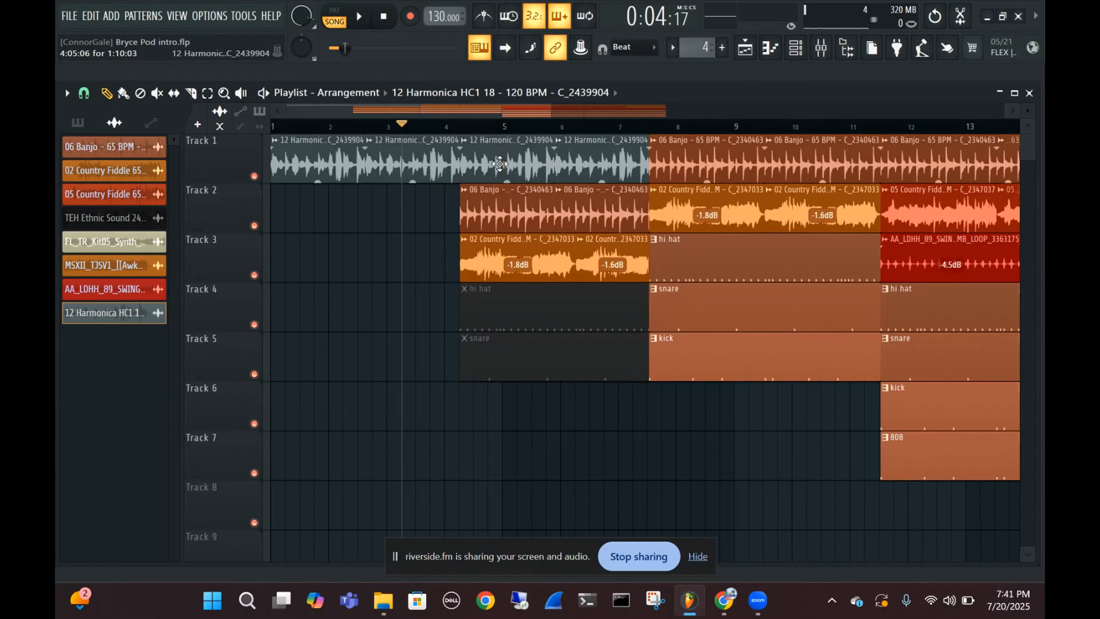
double_click(468, 166)
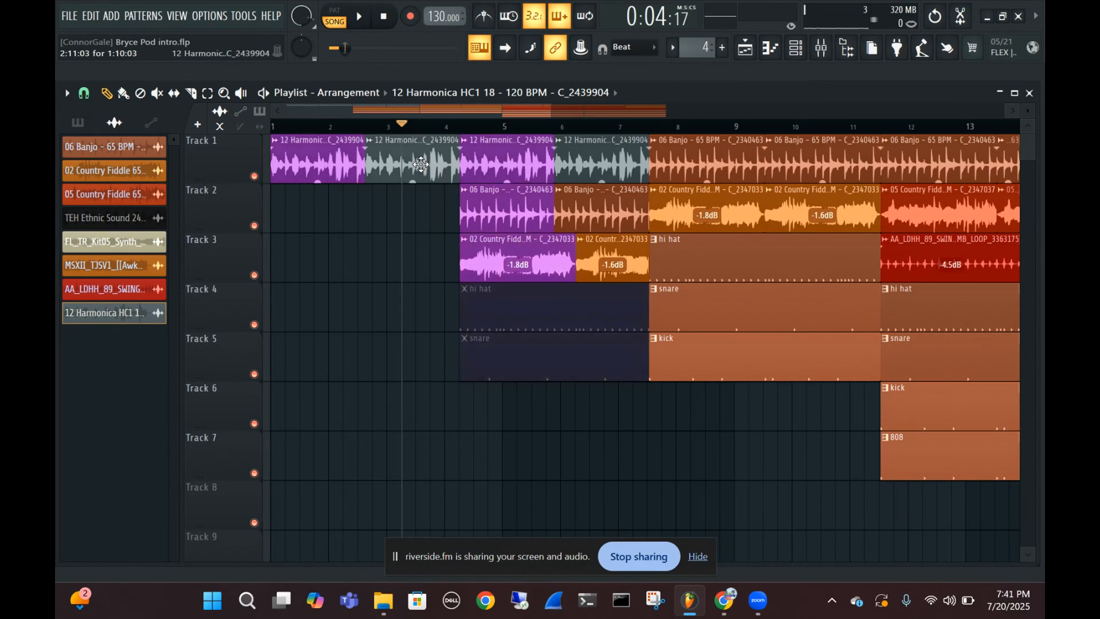
left_click_drag(458, 261, 458, 268)
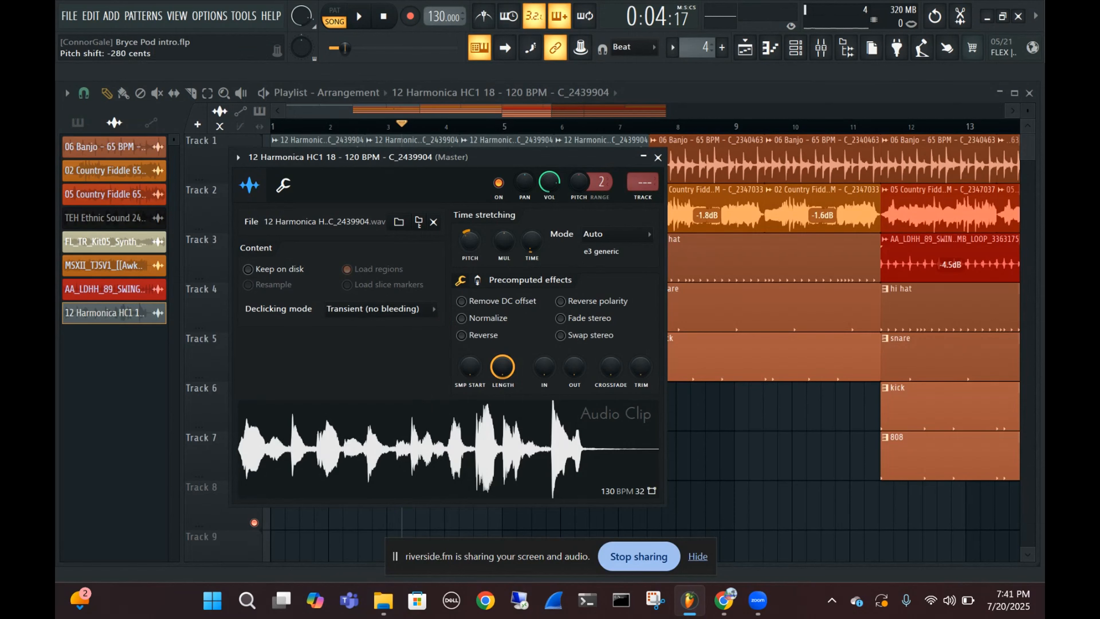
left_click(658, 157)
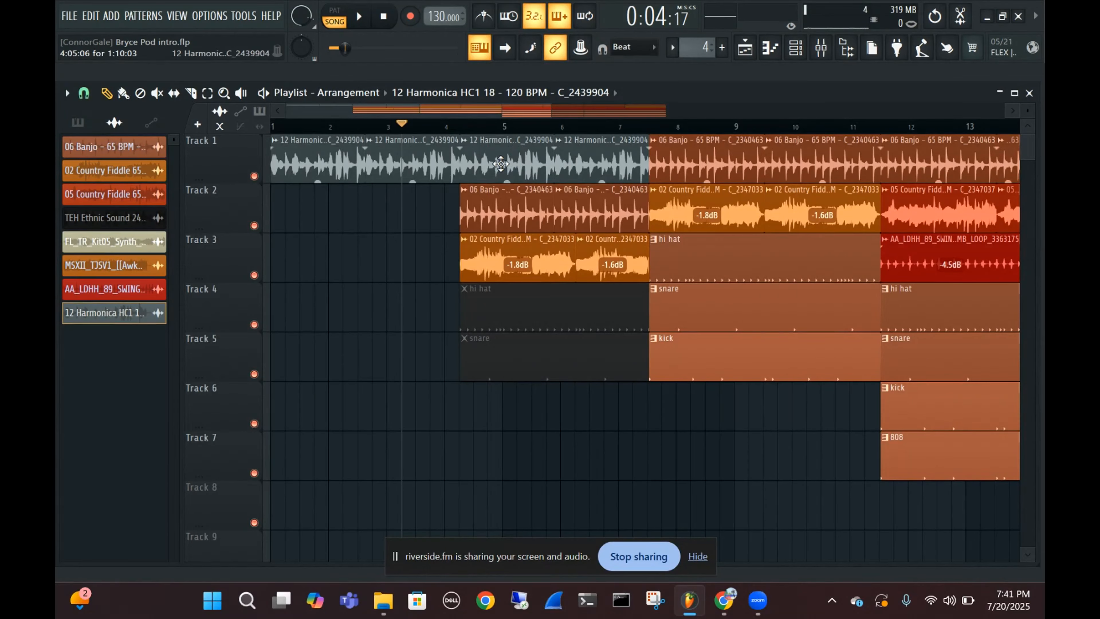
Lower the gain of the third and fourth harmonica clips on Track 1 to -5.0 dB
scroll(501, 164, "up", 3)
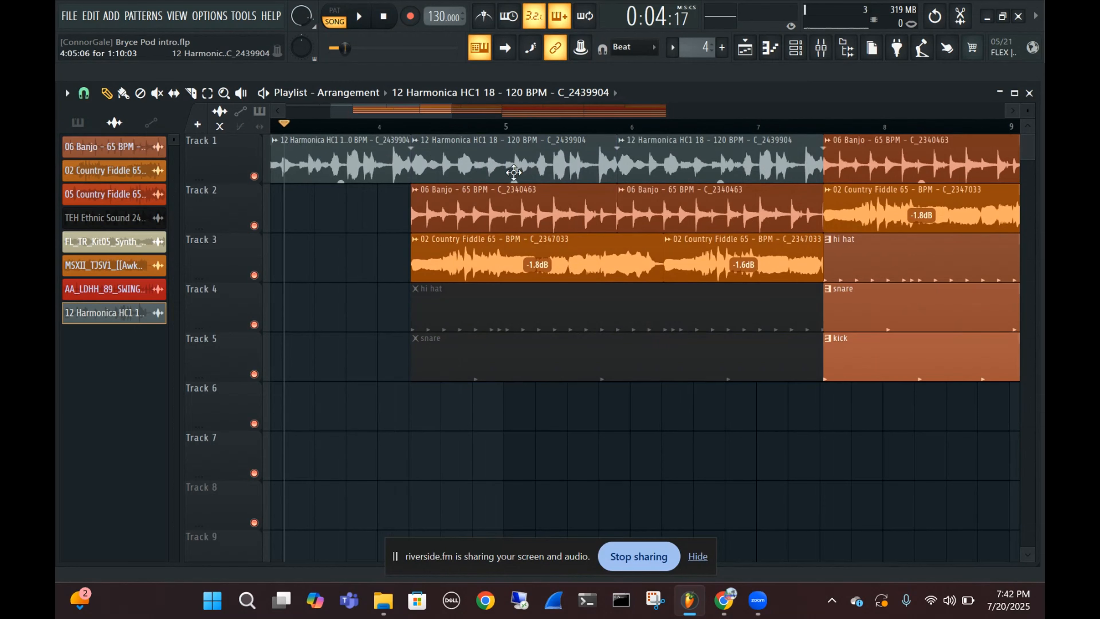
left_click_drag(515, 179, 515, 184)
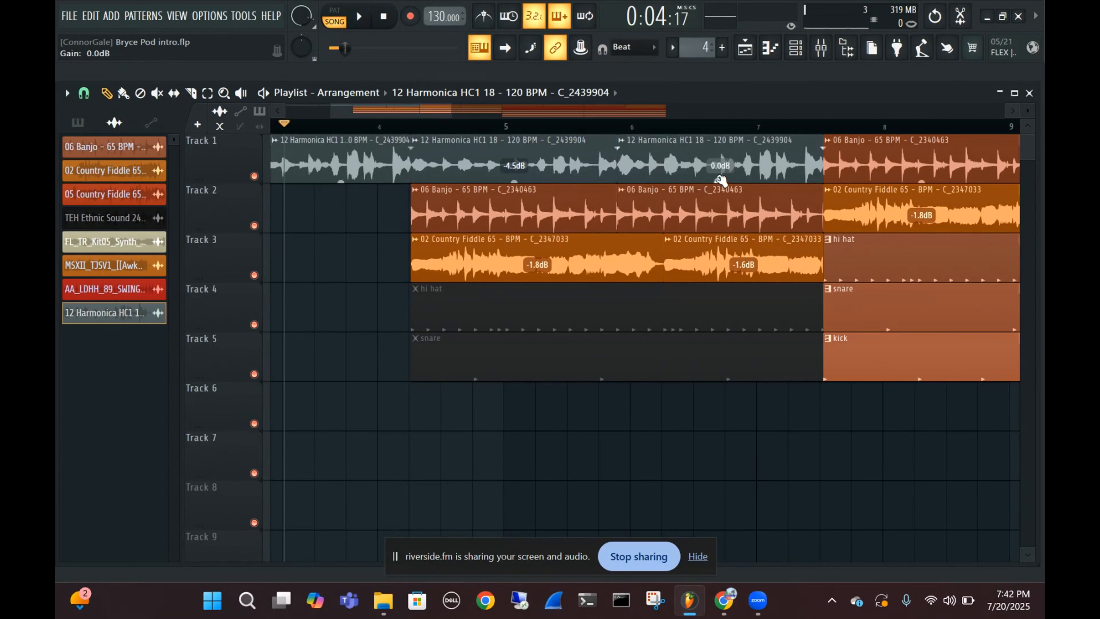
left_click_drag(720, 181, 721, 189)
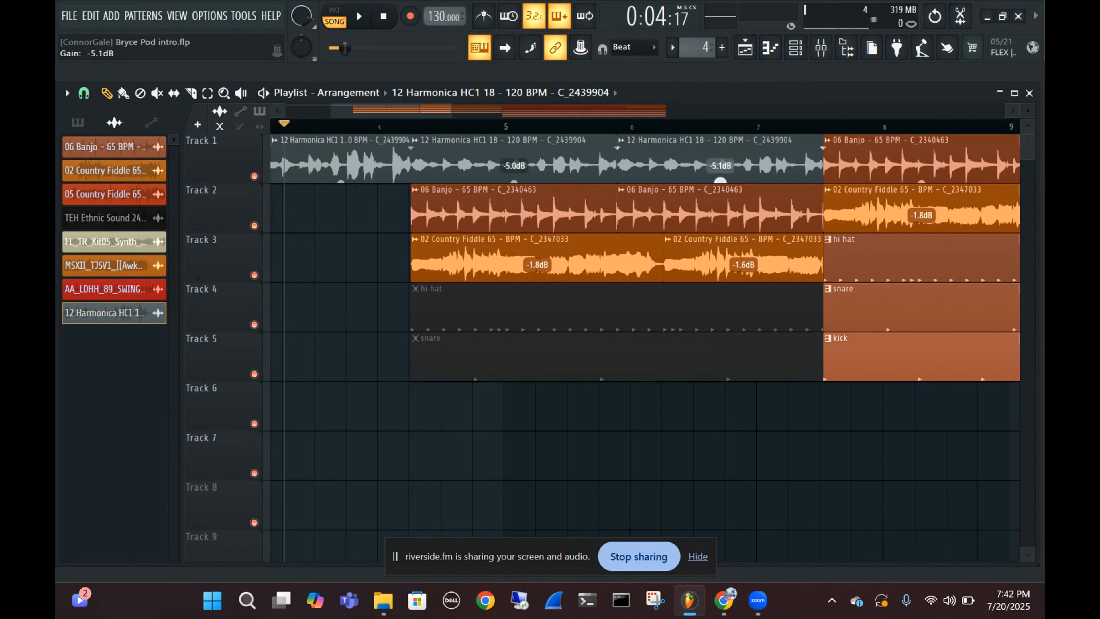
left_click_drag(721, 180, 720, 181)
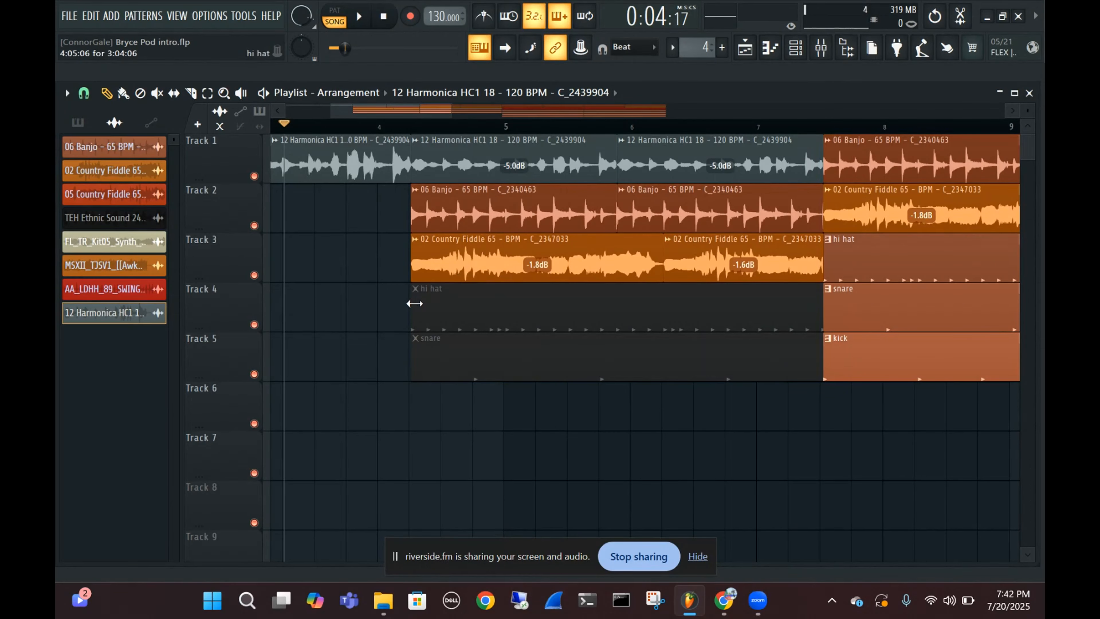
Play the song through the quieter harmonica clips into the following banjo section, and stop playback
key("space")
scroll(413, 354, "down", 3)
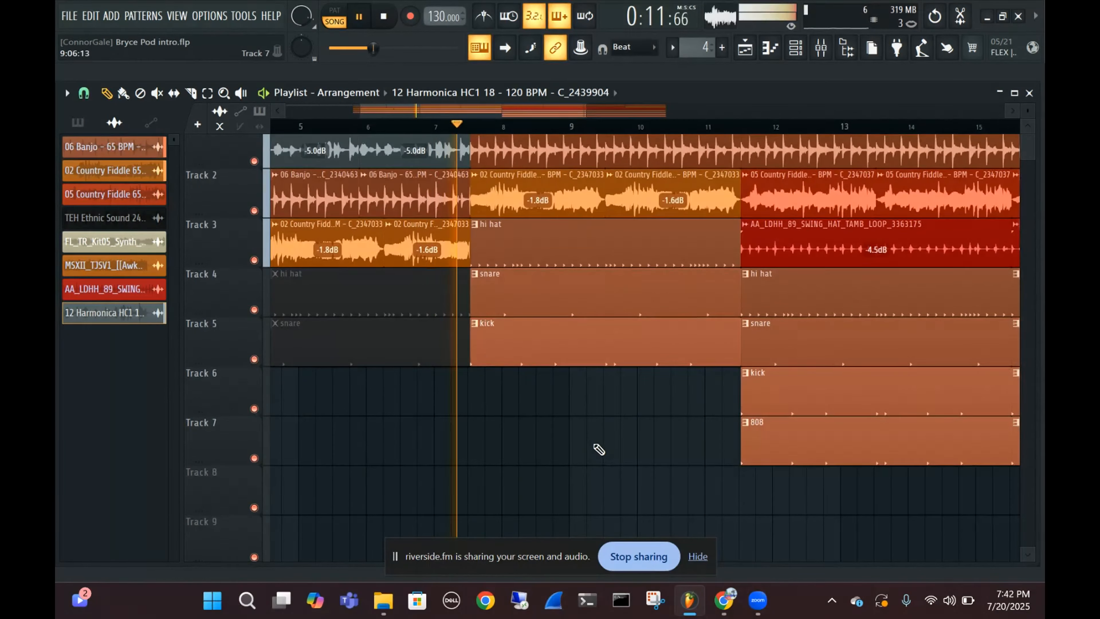
key("space")
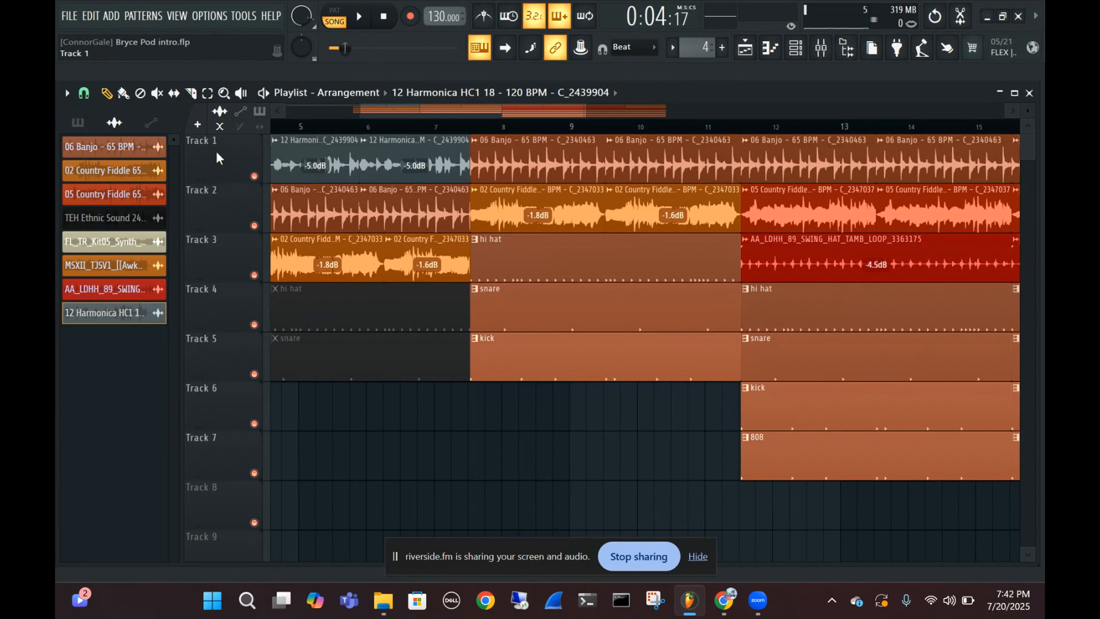
Move the fiddle, hi hat, snare and kick clips starting at 7:09:12 down one track and place two consecutive harmonica clips on Track 2
left_click_drag(499, 208, 718, 365)
key("shift+Down")
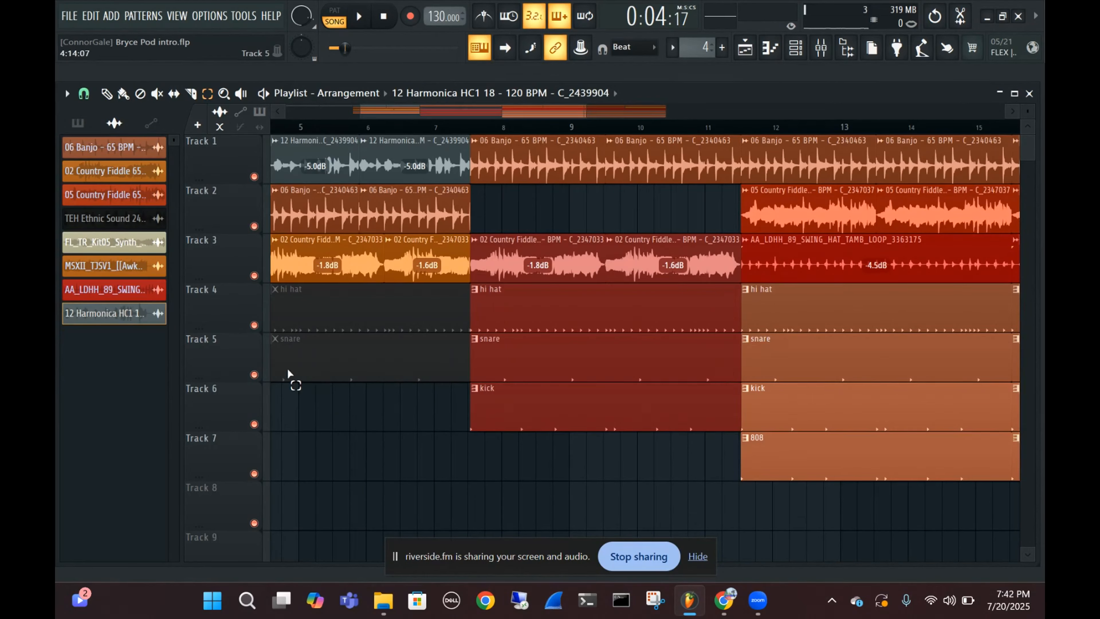
key("p")
left_click(503, 212)
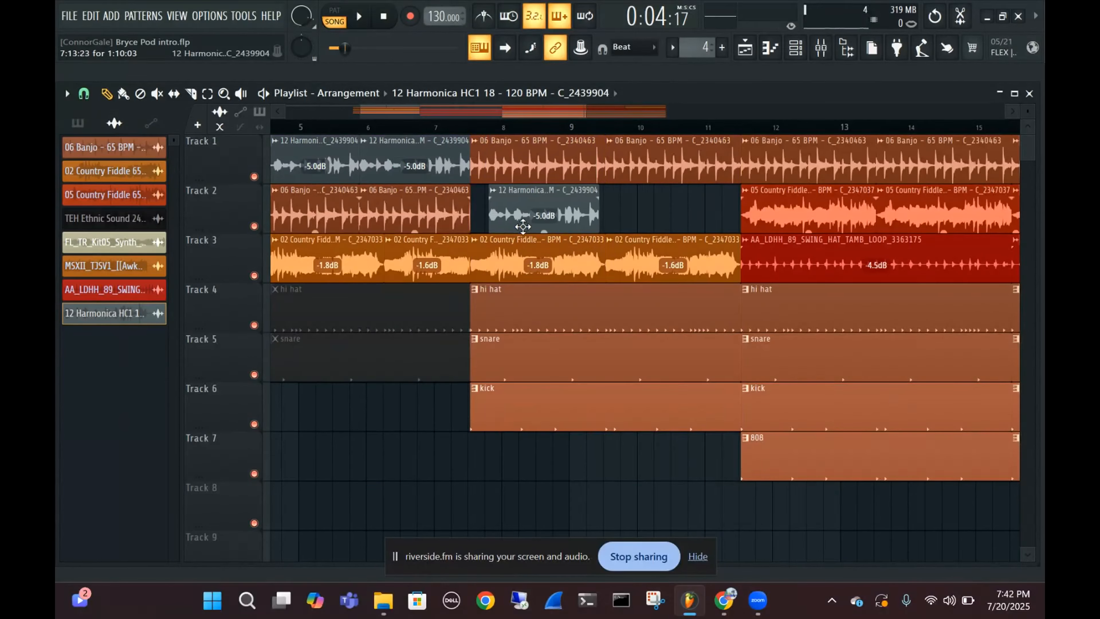
left_click(658, 204)
left_click_drag(658, 204, 616, 206)
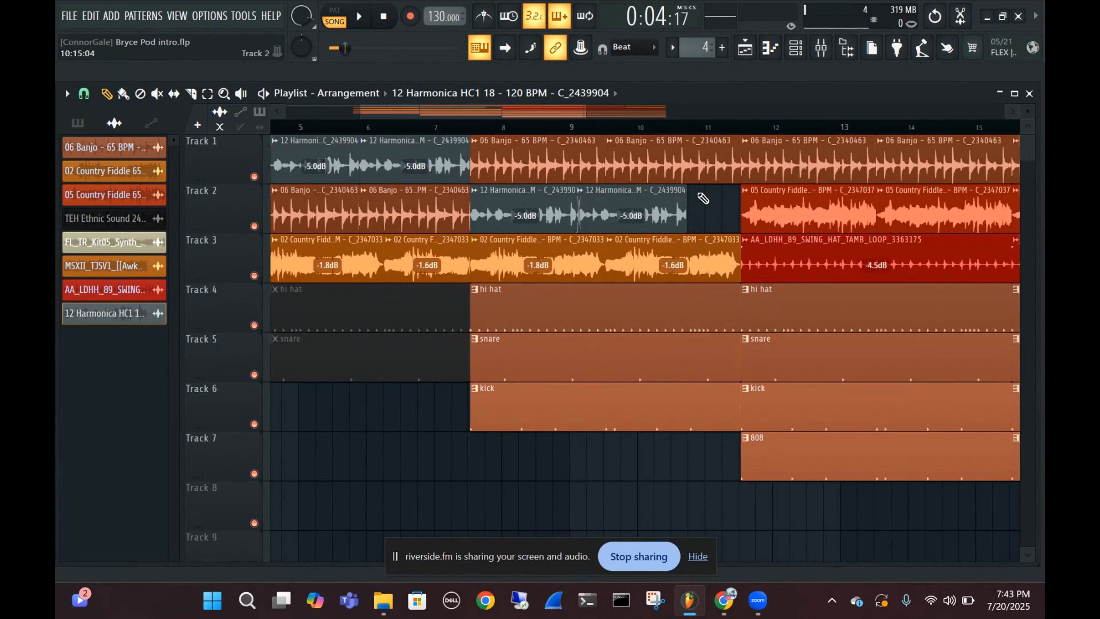
Set the playback position in bar 6 and delete the two new harmonica clips from Track 2
left_click(409, 127)
right_click(612, 222)
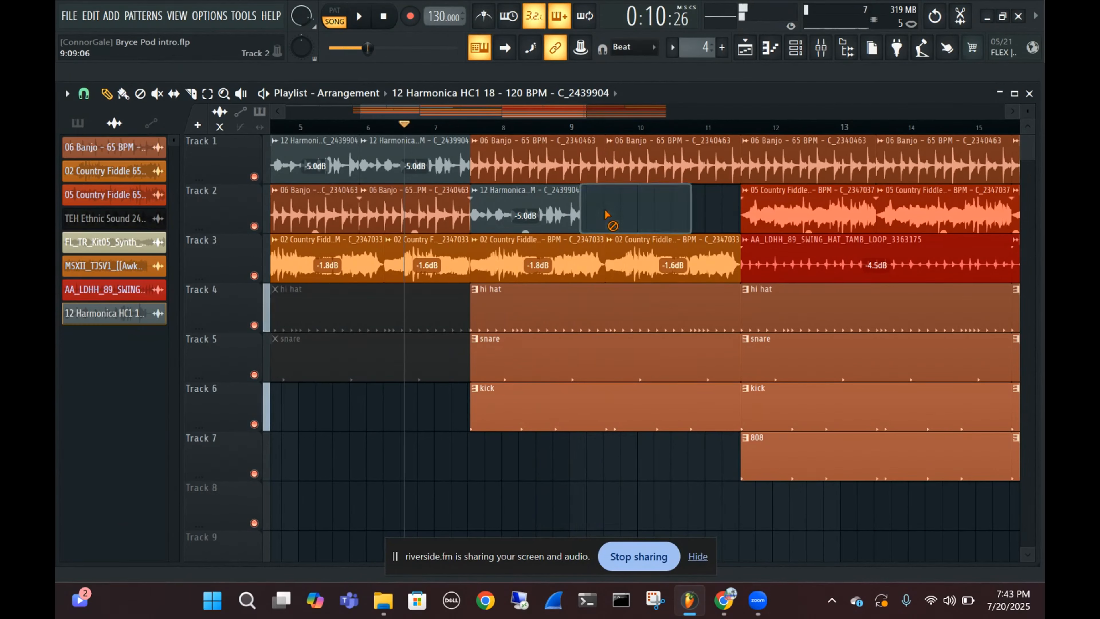
right_click(541, 224)
left_click_drag(537, 227, 725, 216)
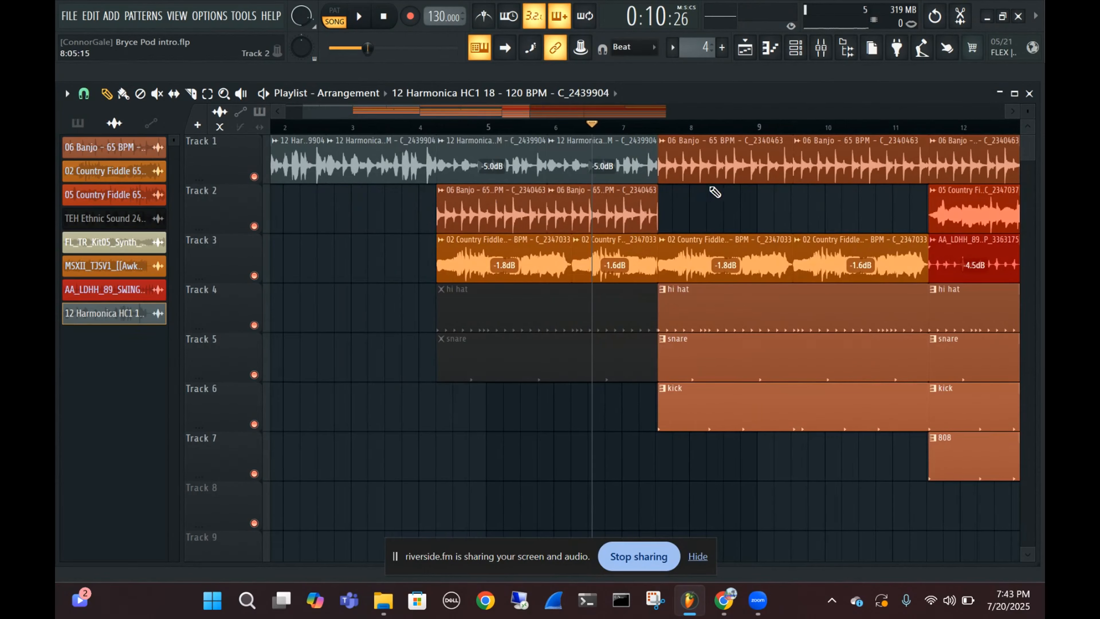
Undo the added harmonica clips on Track 2, the one-track clip shift and the harmonica gain changes
key("ctrl+z")
key("ctrl+z")
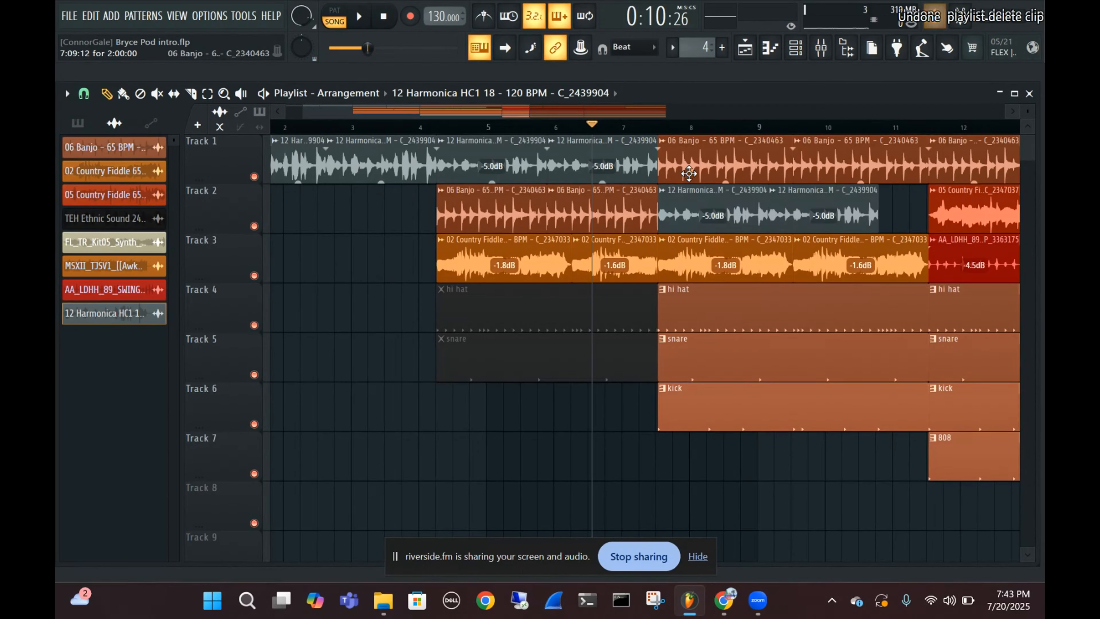
key("ctrl+z")
key("ctrl+z")
key("ctrl+z")
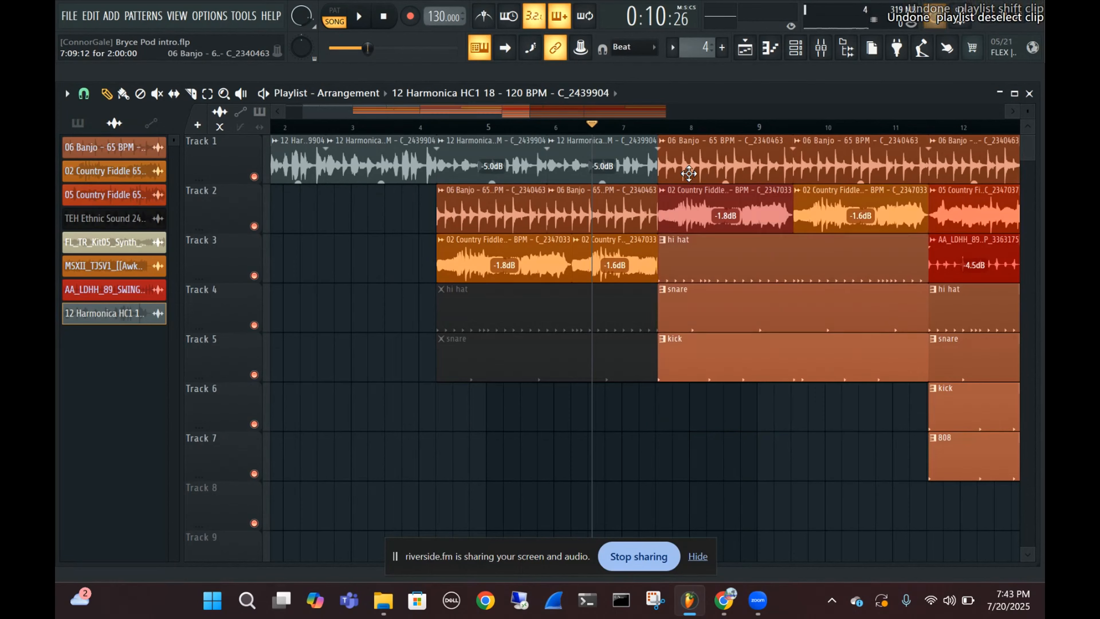
key("ctrl+z")
key("ctrl+z")
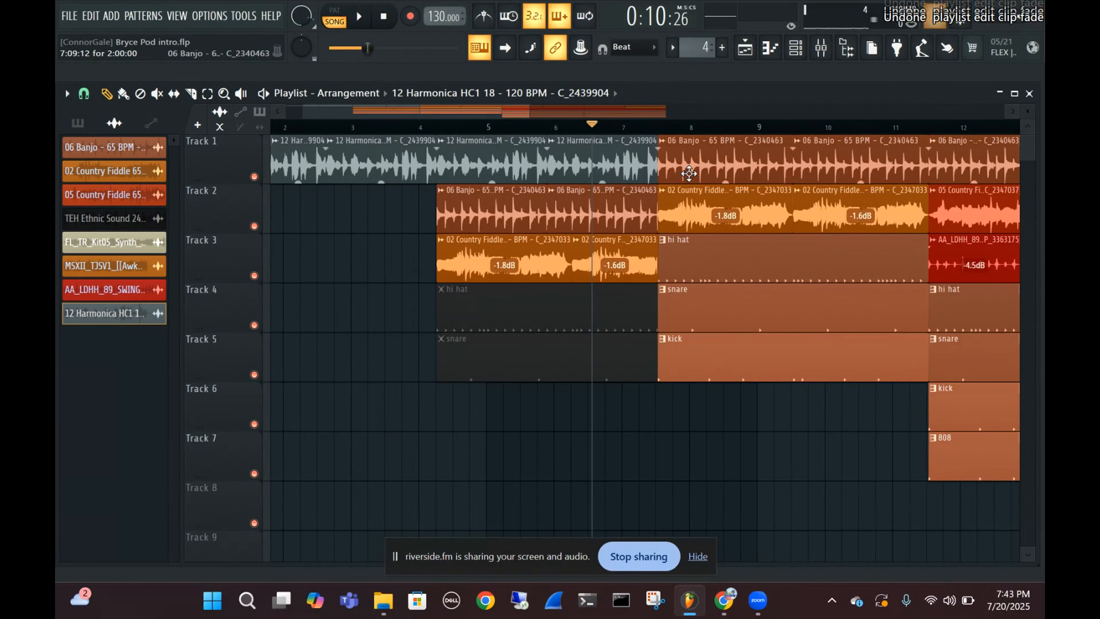
Undo the pitch, move, trim and clone edits back to two untrimmed harmonica clips in bars 1 to 4 and the banjo at bar 5
key("ctrl+z")
key("ctrl+z")
key("ctrl+z")
key("ctrl+z")
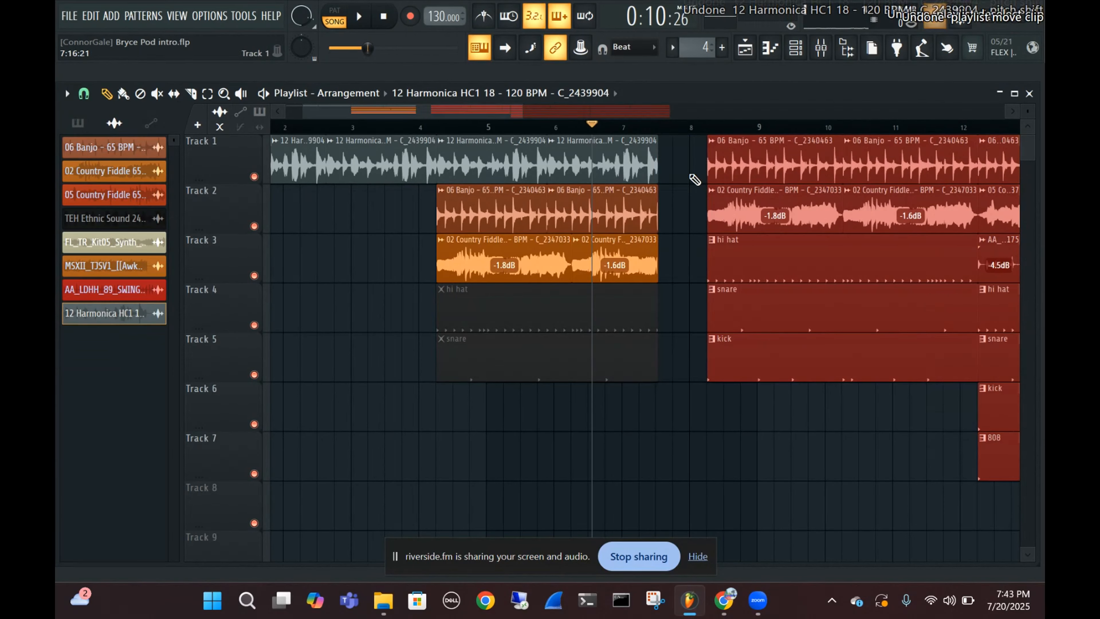
key("ctrl+z")
key("ctrl+z")
key("ctrl+z")
key("ctrl+z")
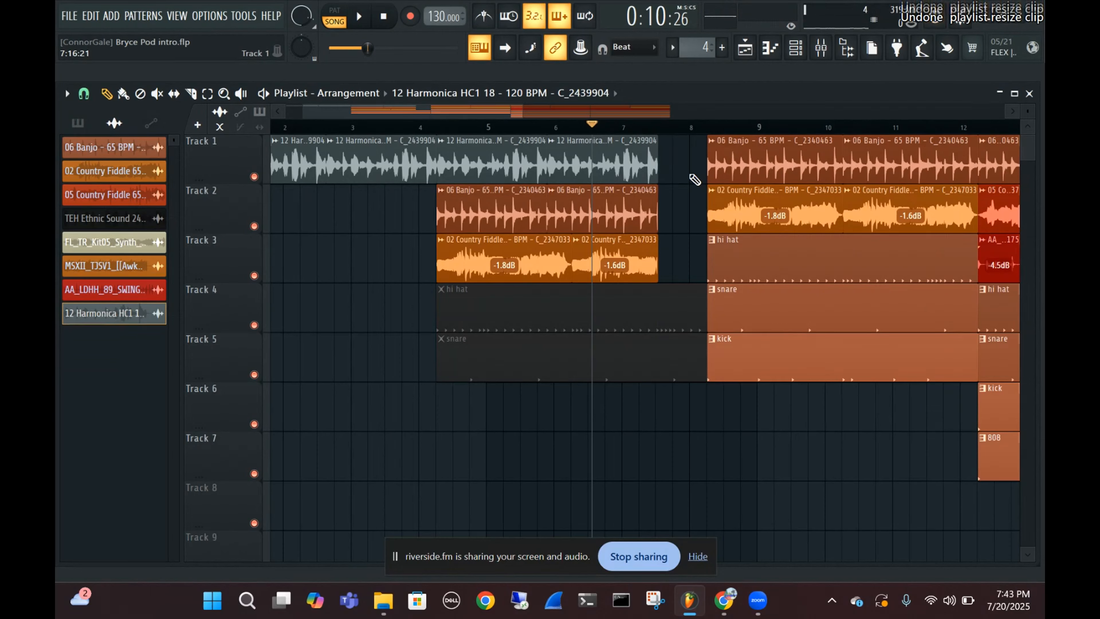
key("ctrl+z")
key("ctrl+z")
key("ctrl+z")
key("ctrl+z")
key("ctrl+z")
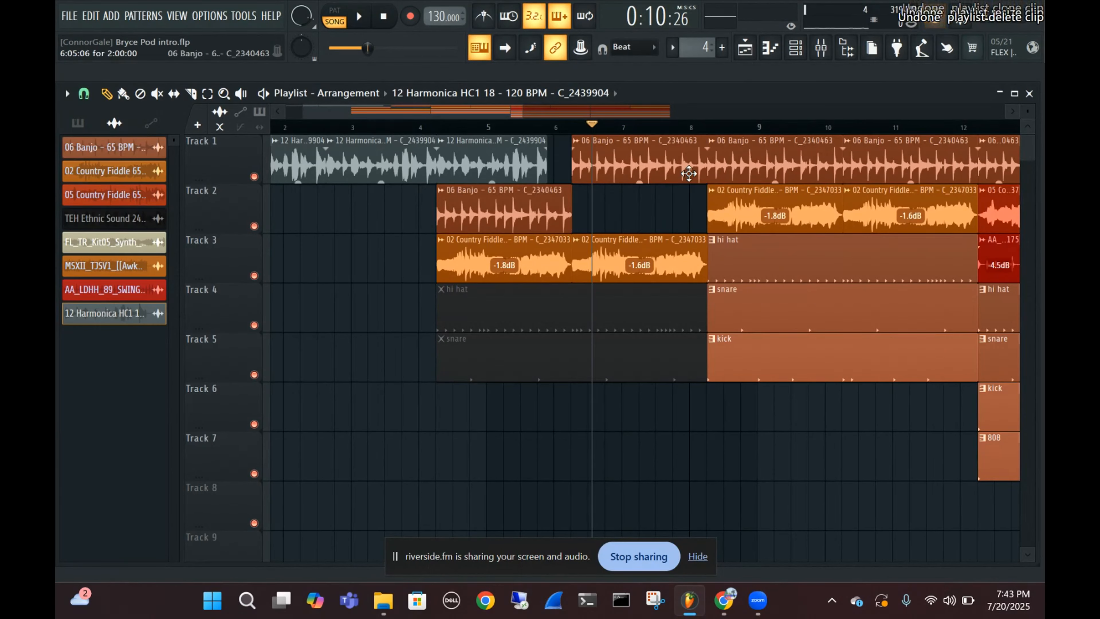
key("ctrl+z")
key("ctrl+z")
key("ctrl+z")
key("ctrl+z")
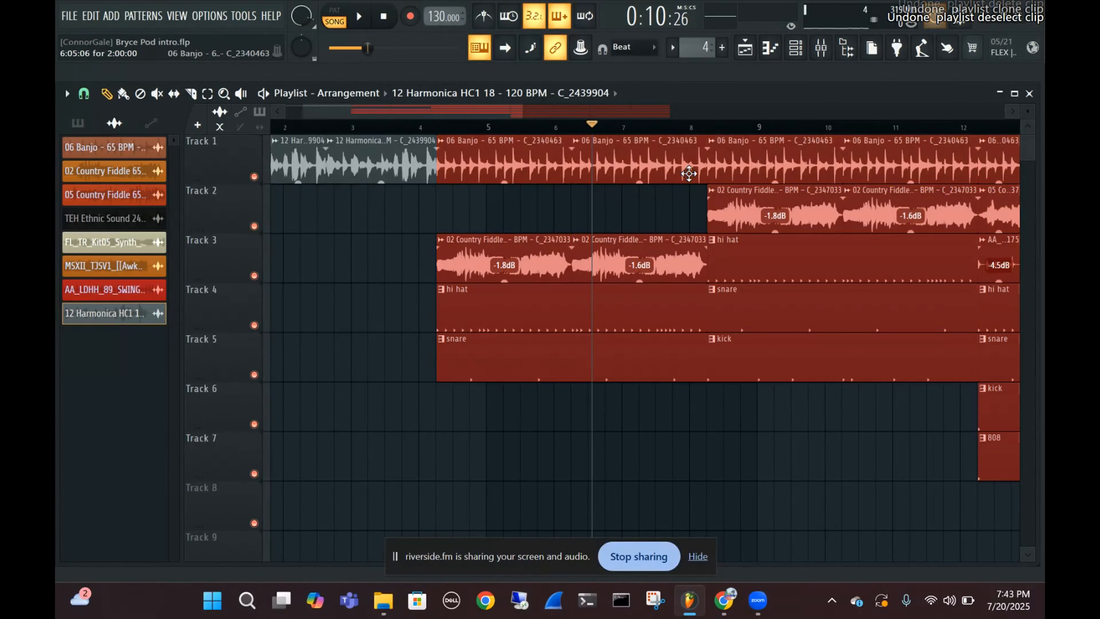
key("ctrl+z")
key("ctrl+z")
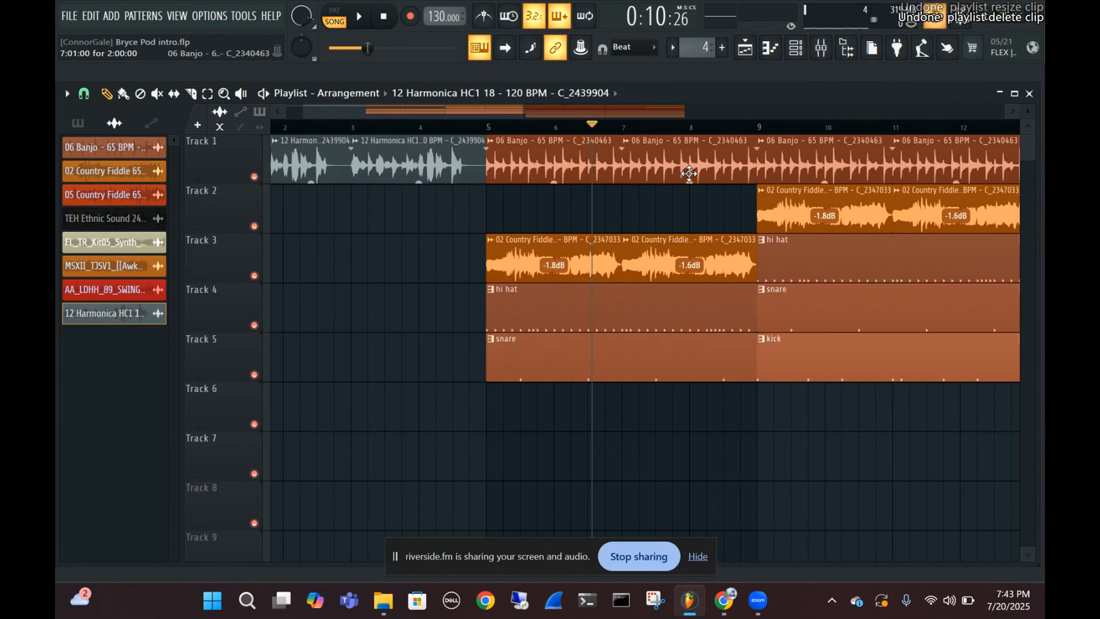
key("ctrl+z")
scroll(482, 178, "up", 3)
left_click_drag(446, 219, 656, 203)
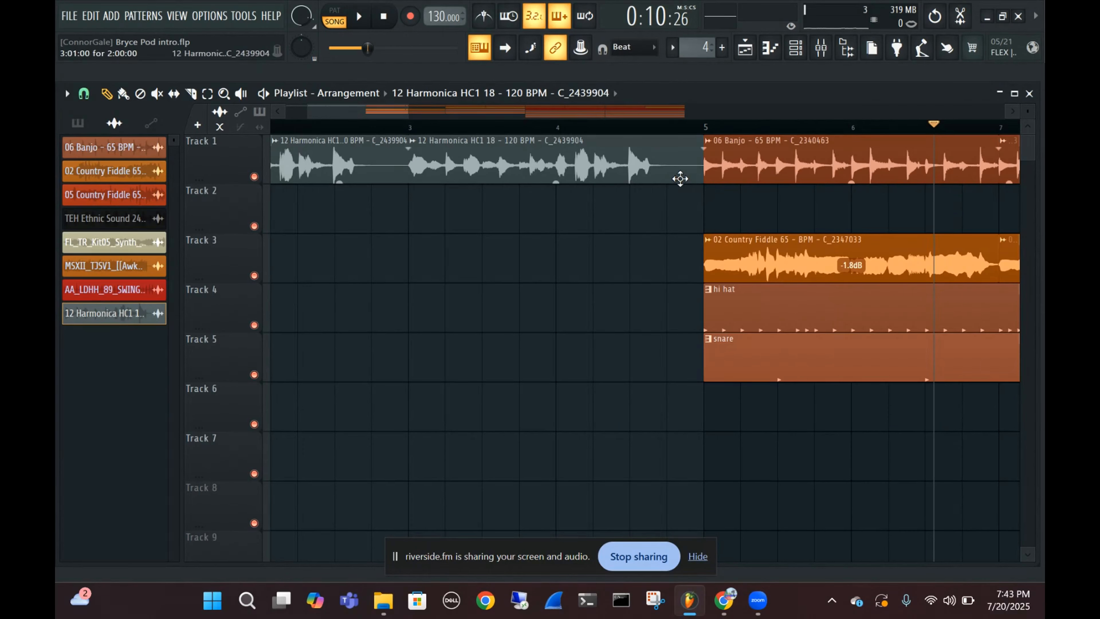
scroll(617, 210, "down", 1)
scroll(617, 210, "down", 2)
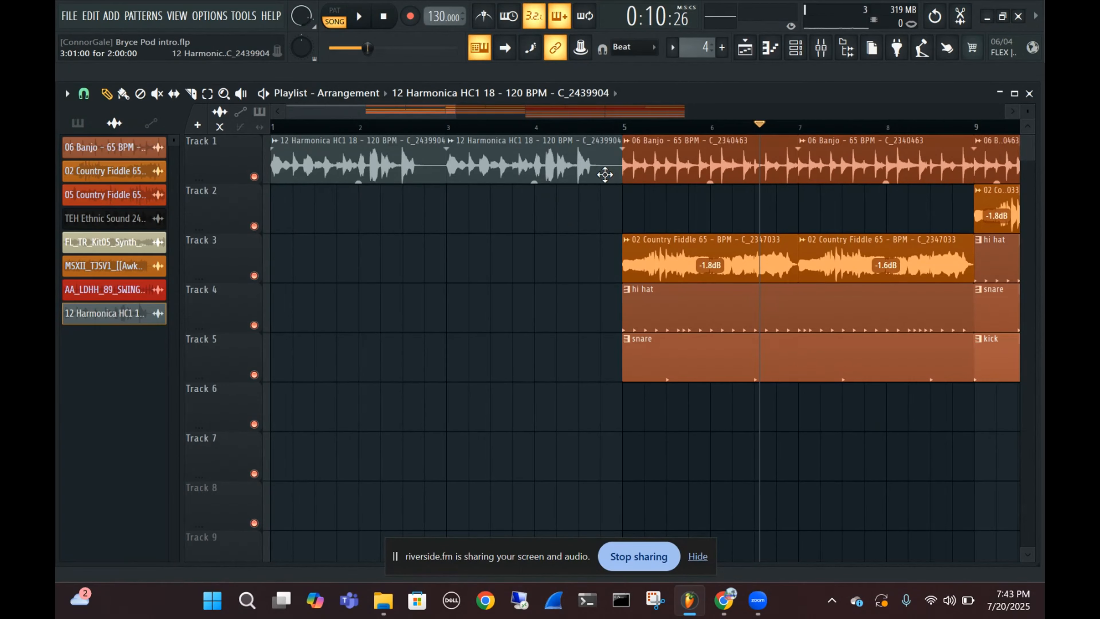
scroll(611, 174, "up", 2)
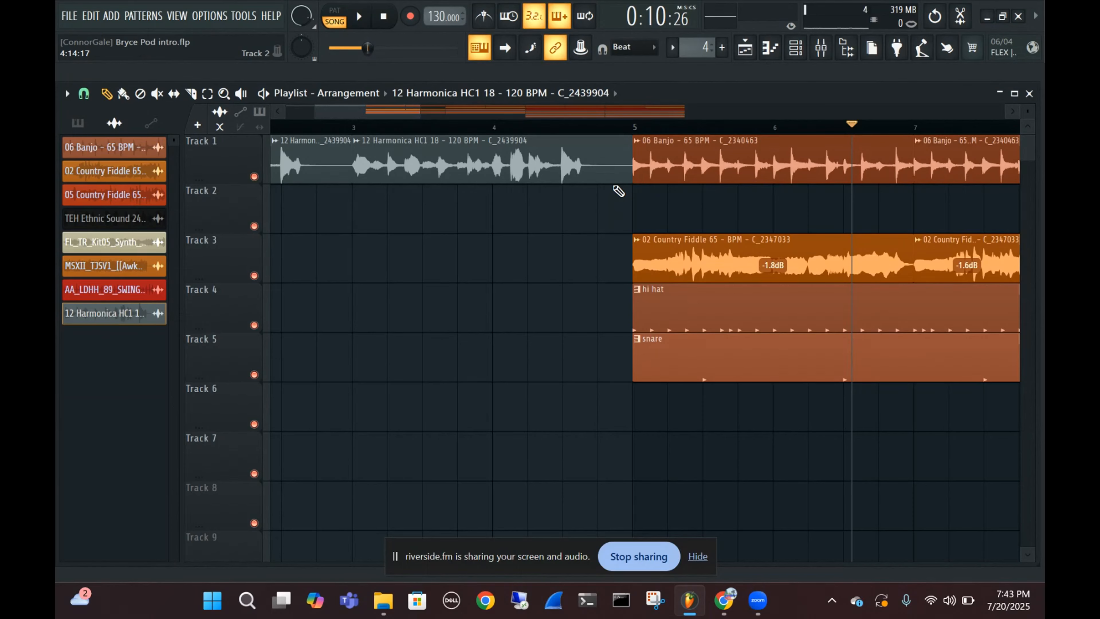
Switch to the Riverside studio window in Chrome to check the recording session, and return to FL Studio
mouse_move(723, 600)
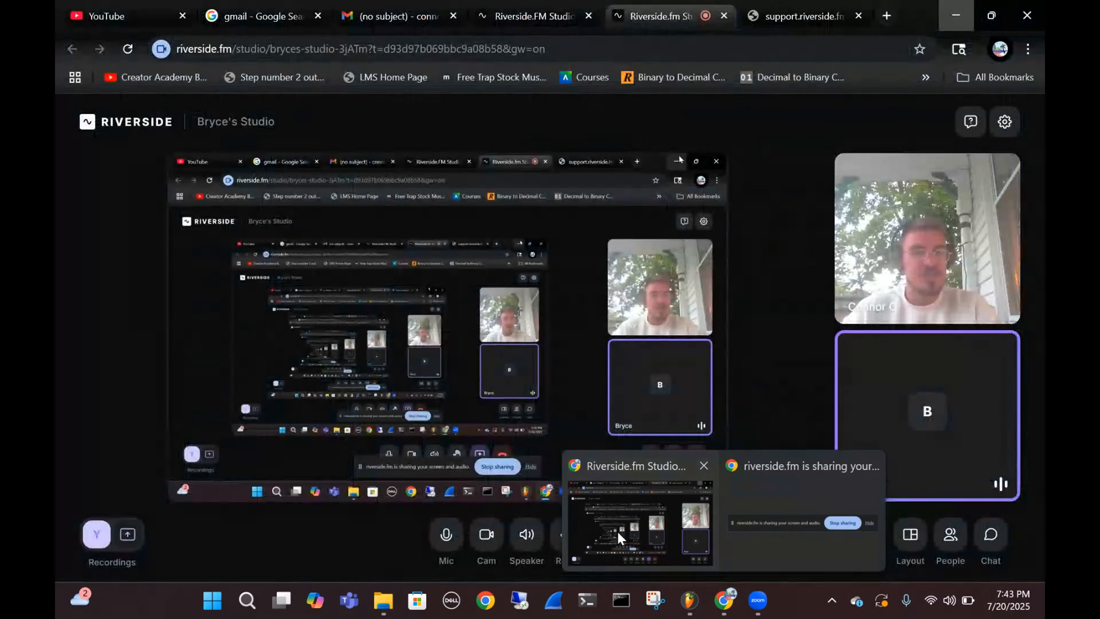
left_click(619, 536)
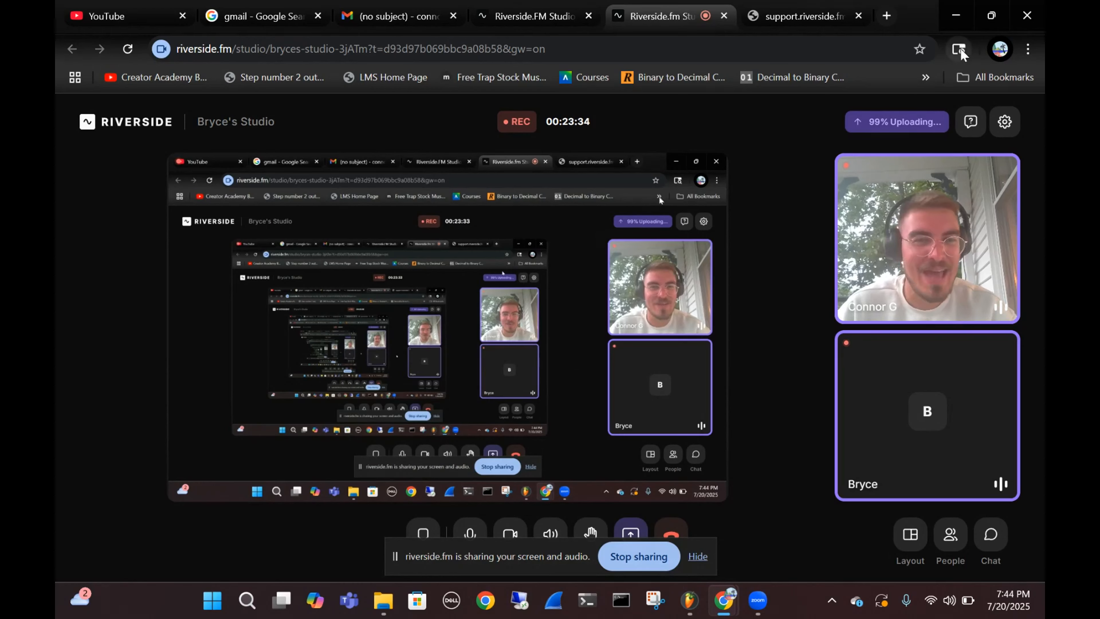
left_click(957, 20)
Undo the downward shift of the fiddle, hi hat and snare clips in bars 5 to 8
scroll(517, 214, "down", 5)
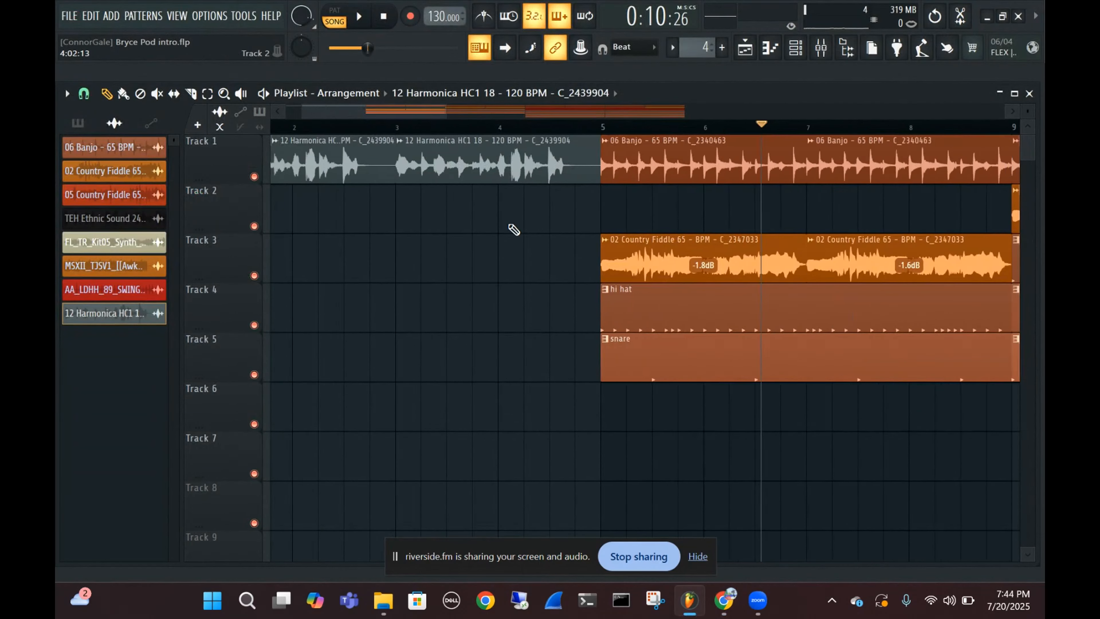
scroll(510, 225, "down", 3)
scroll(511, 225, "up", 3)
key("ctrl+z")
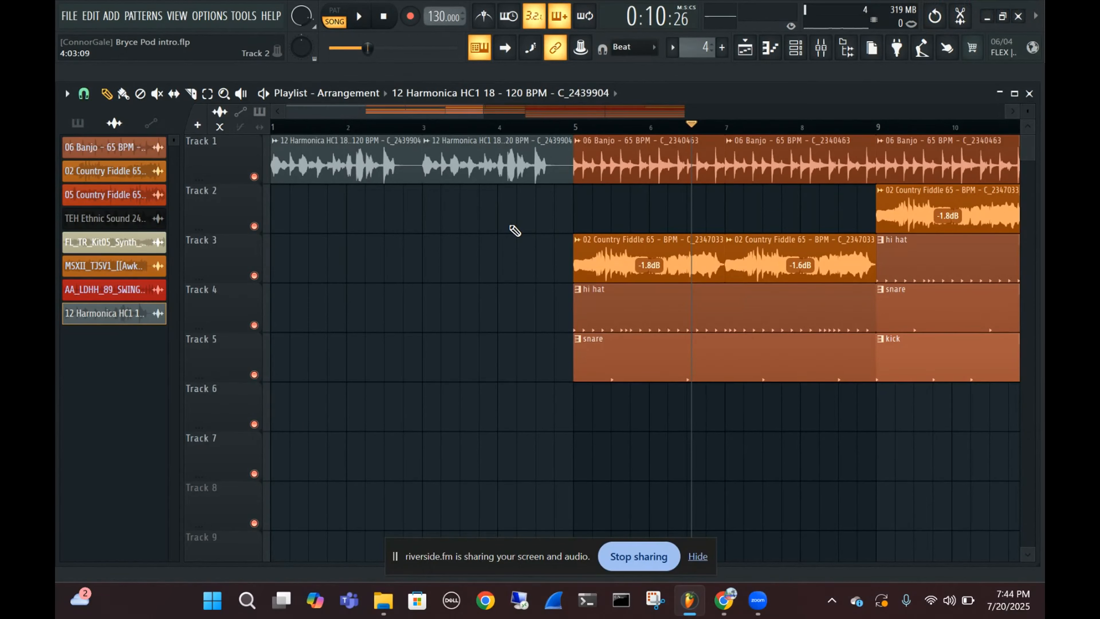
key("ctrl+z")
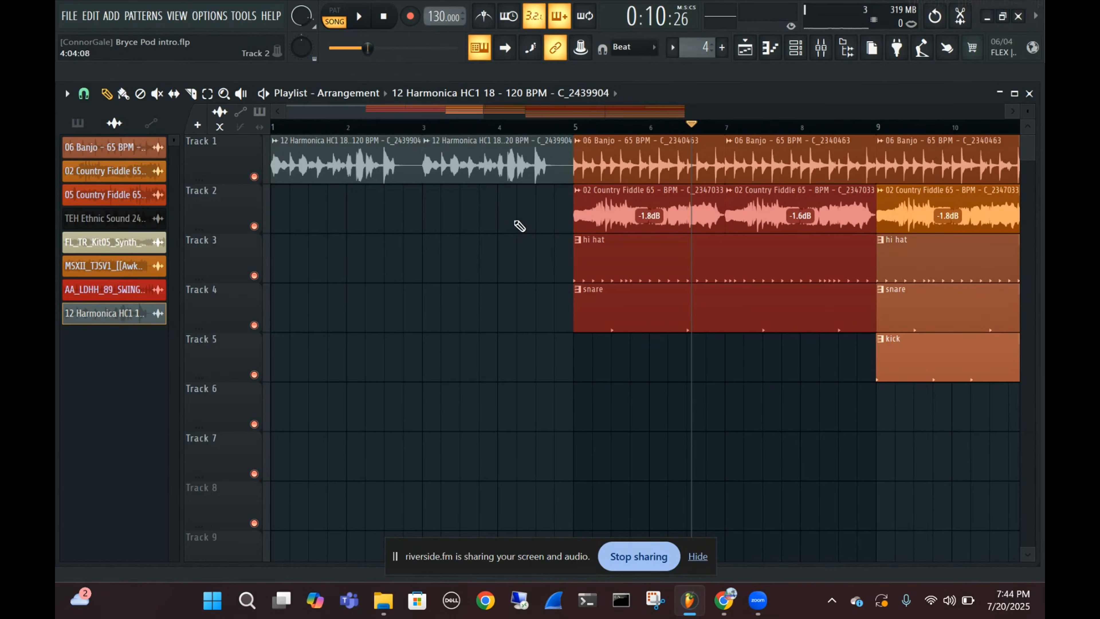
Delete both harmonica clips from bars 1 to 4 of Track 1 and reopen the sound browser with the Harmonica search
left_click(561, 126)
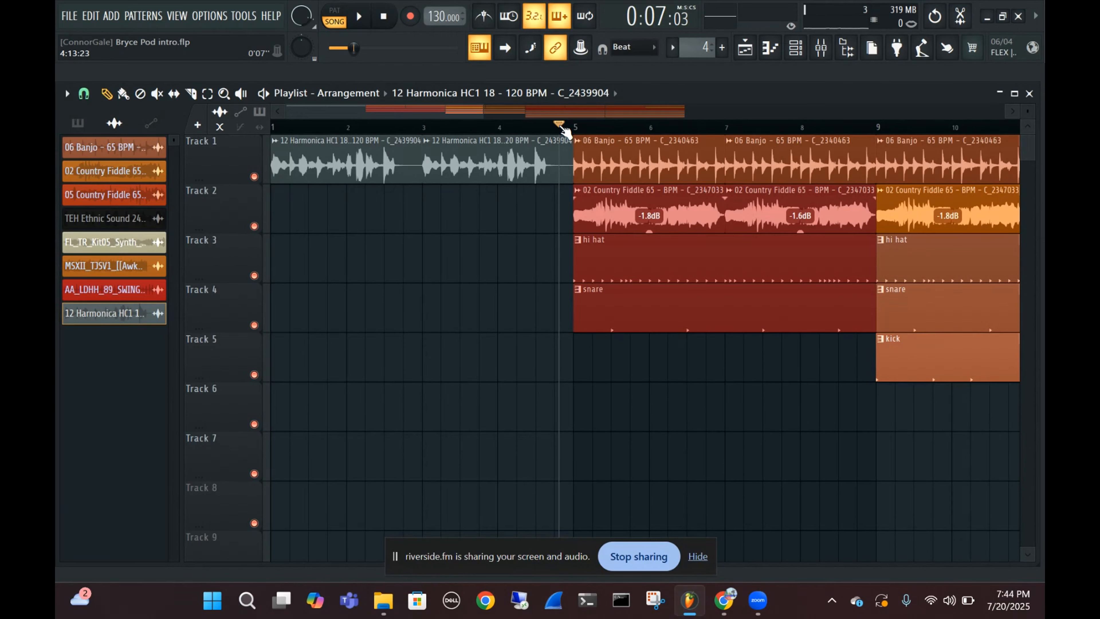
right_click(445, 153)
right_click(360, 161)
left_click(847, 48)
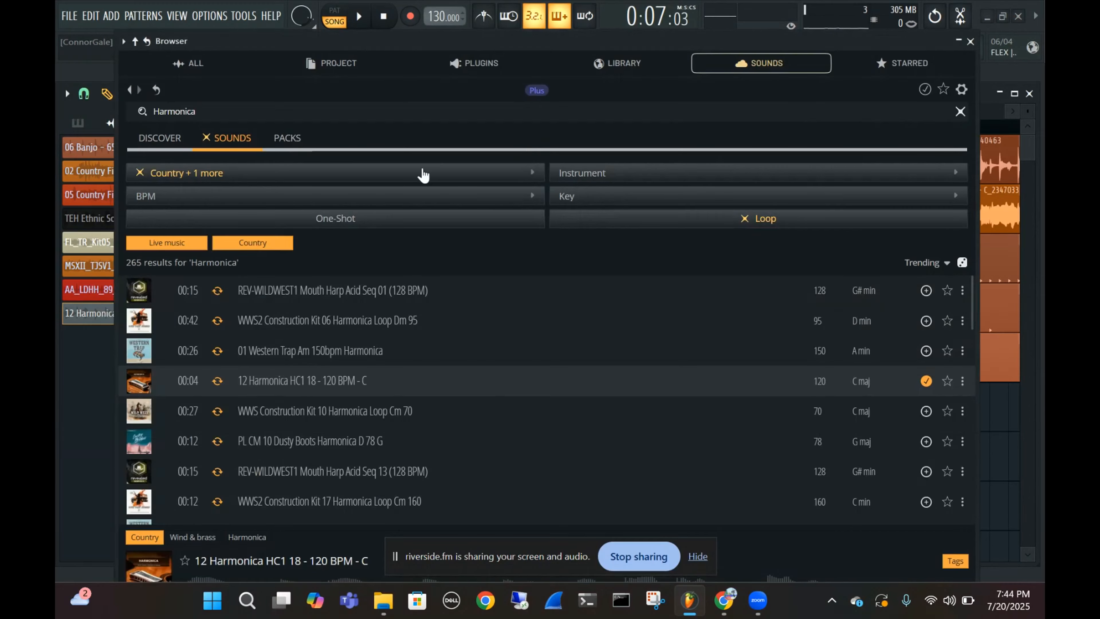
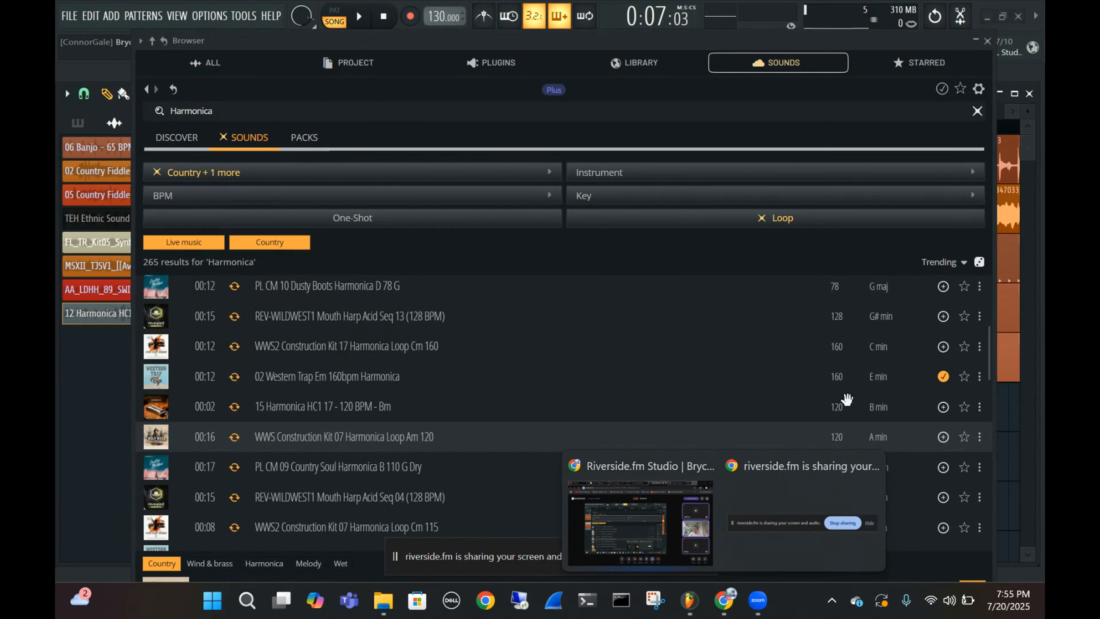
Collapse the sound browser and fill bars 1 to 4 of Track 1 with banjo clips
mouse_move(660, 539)
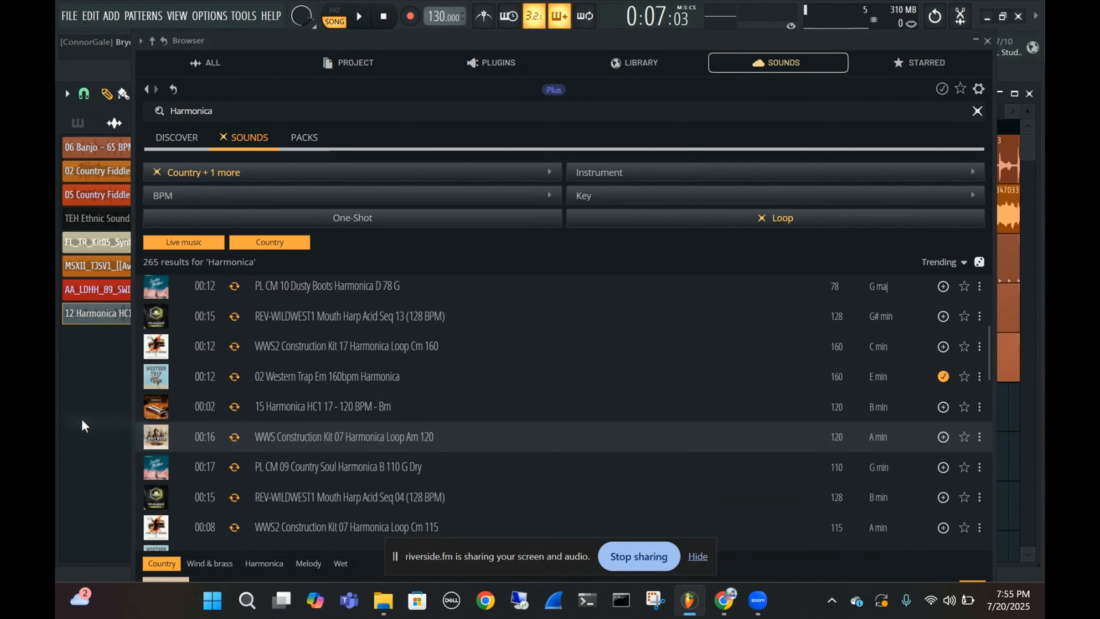
left_click(988, 41)
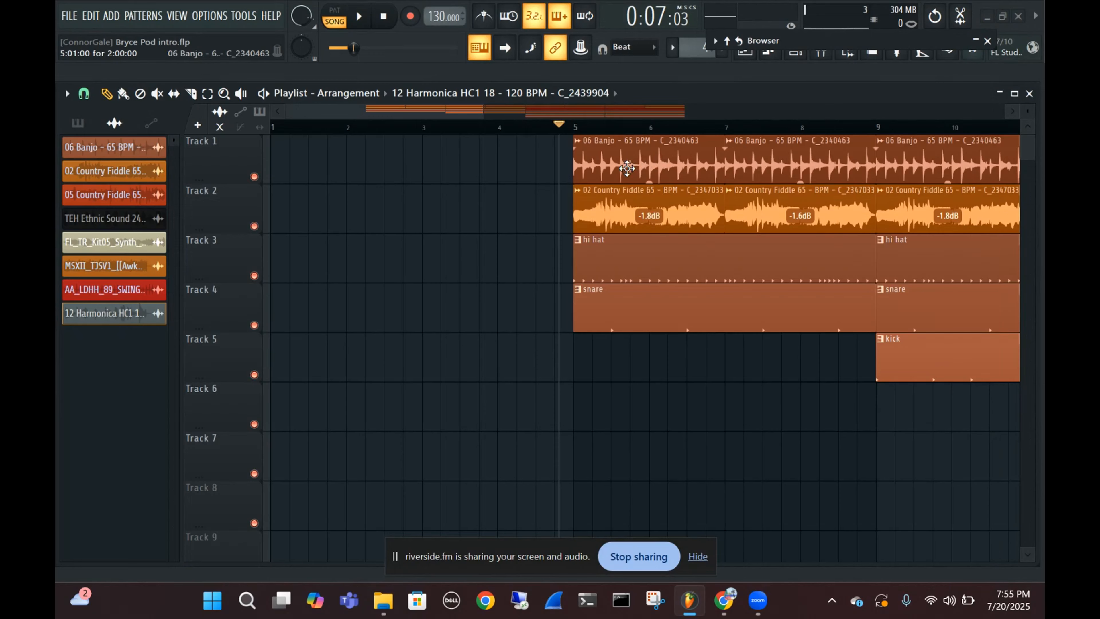
scroll(694, 405, "down", 3)
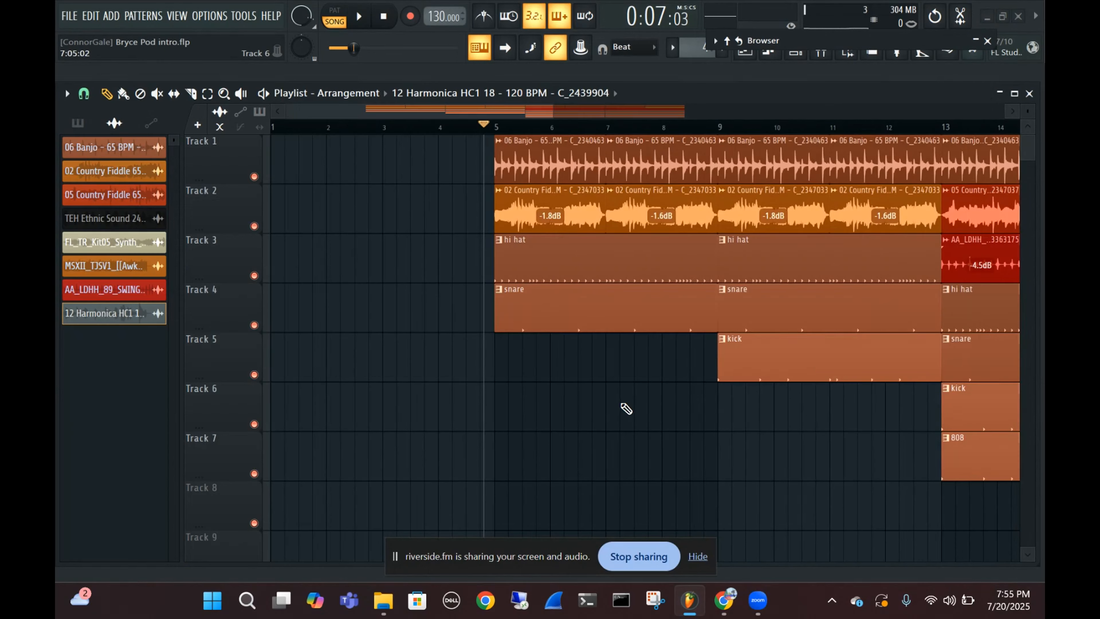
scroll(627, 408, "down", 3)
left_click_drag(480, 173, 318, 183)
left_click_drag(446, 160, 373, 161)
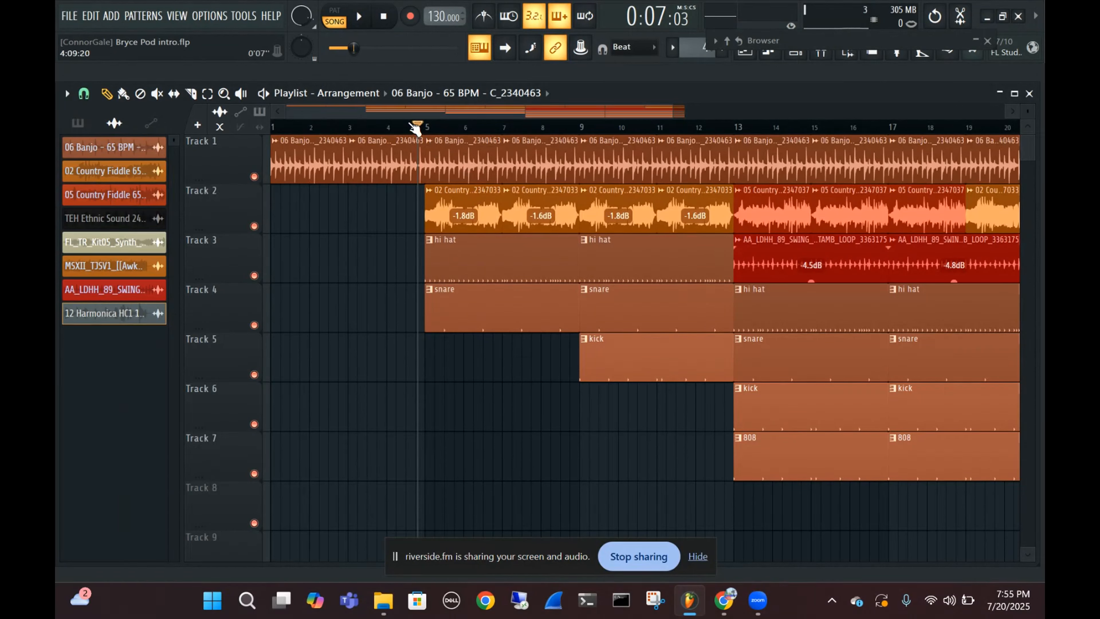
Play the arrangement from bar 1 and follow it through the final section, with playback stopped at the end
left_click_drag(418, 124, 246, 152)
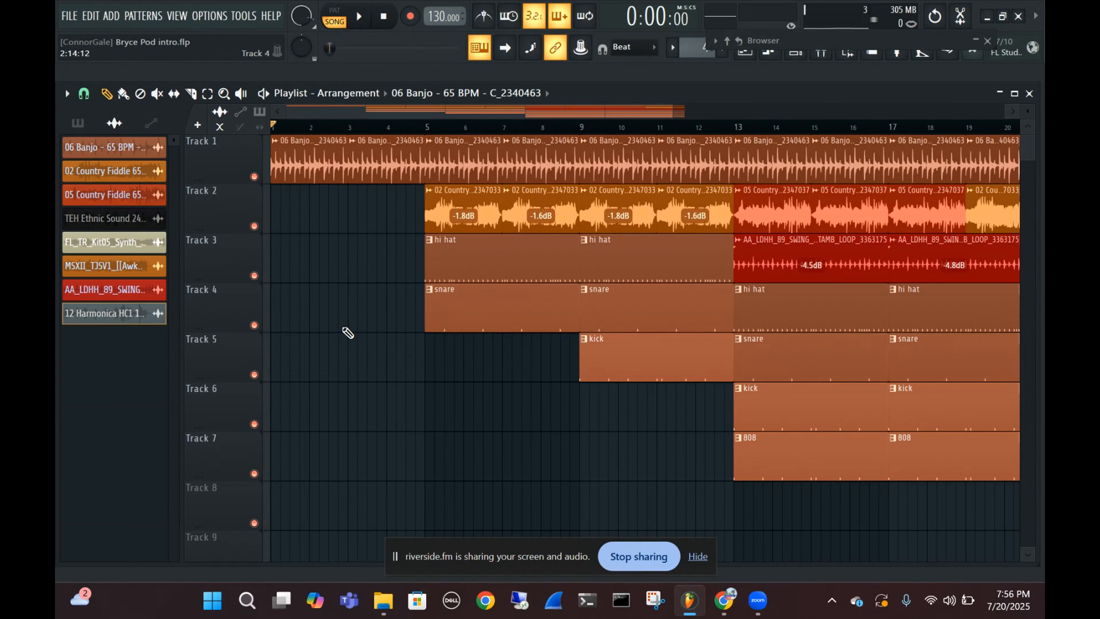
key("space")
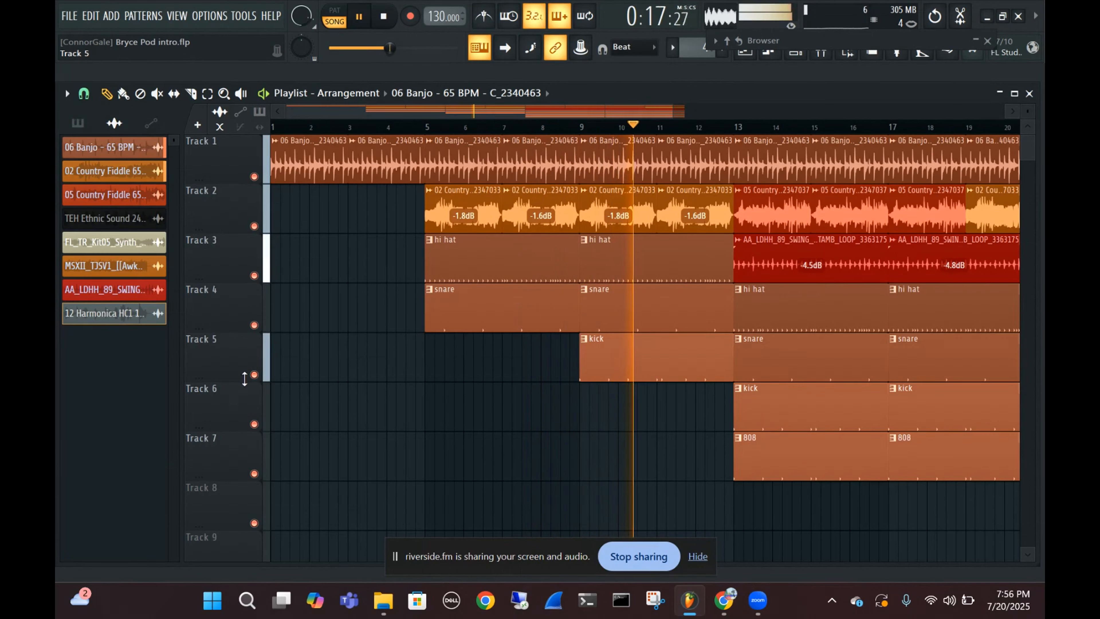
scroll(877, 243, "up", 5)
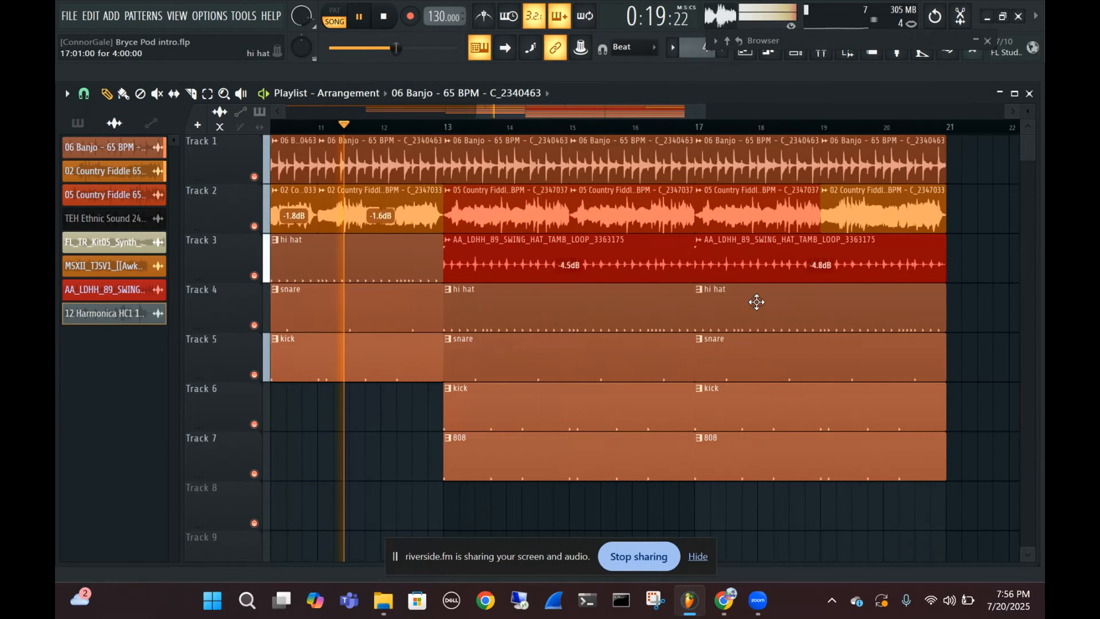
scroll(472, 306, "up", 4)
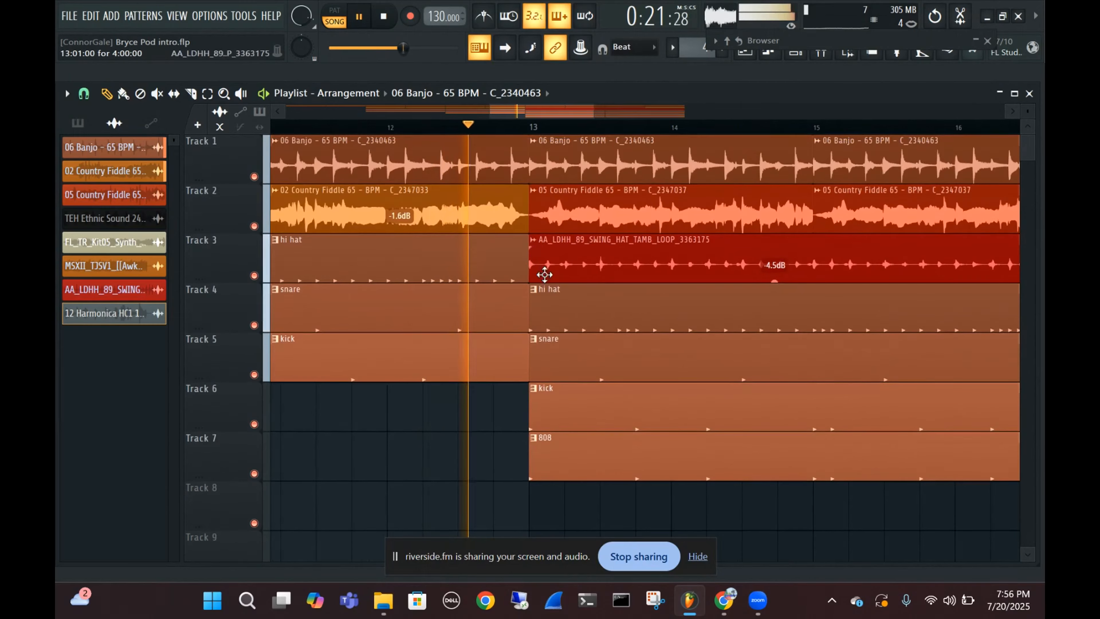
scroll(754, 292, "down", 4)
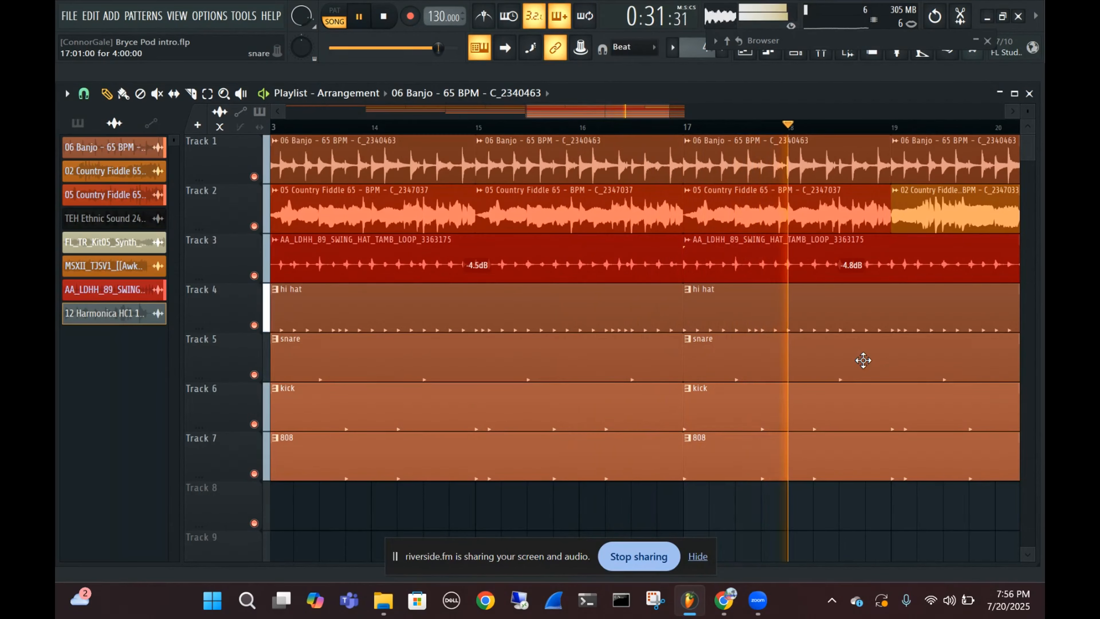
scroll(904, 368, "down", 3)
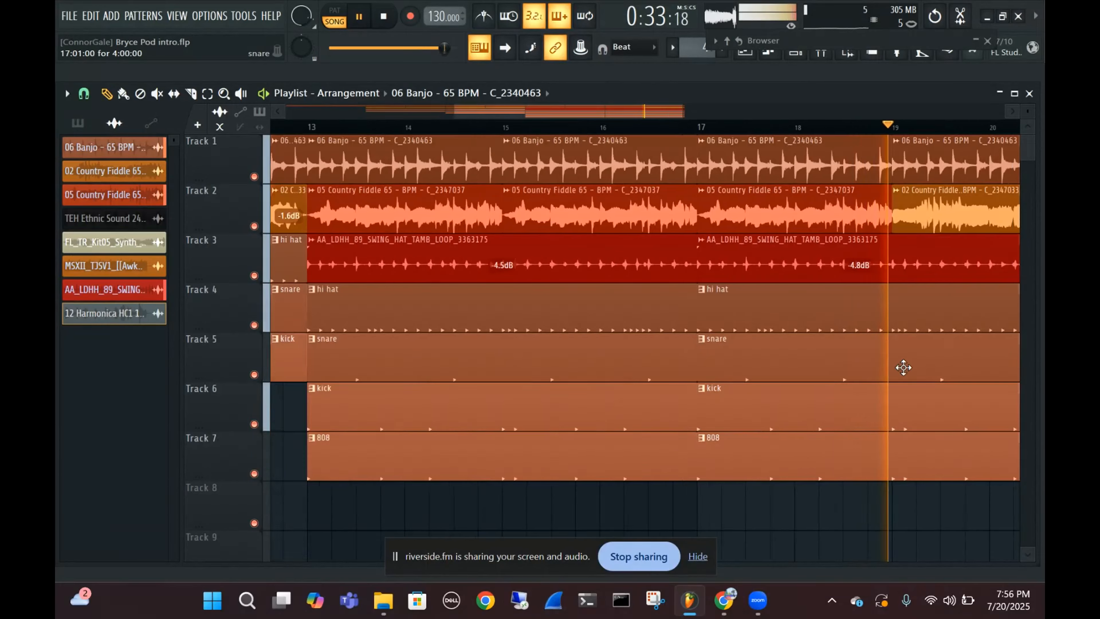
left_click_drag(763, 400, 698, 397)
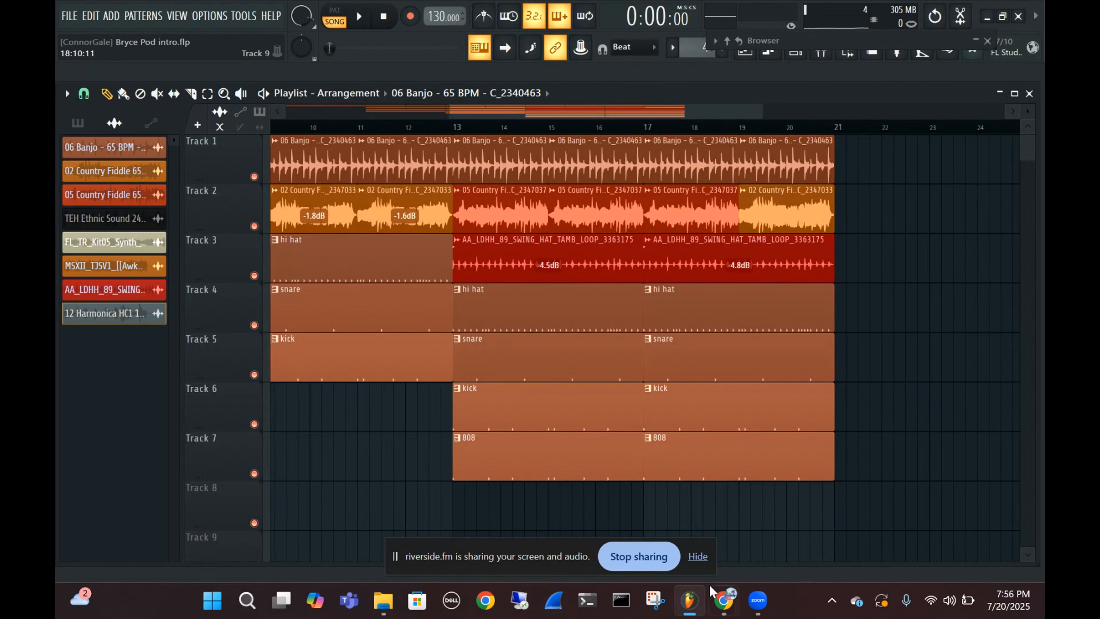
Dismiss the Zoom home window and switch to the Riverside studio window in Chrome to check the recording session
left_click(757, 605)
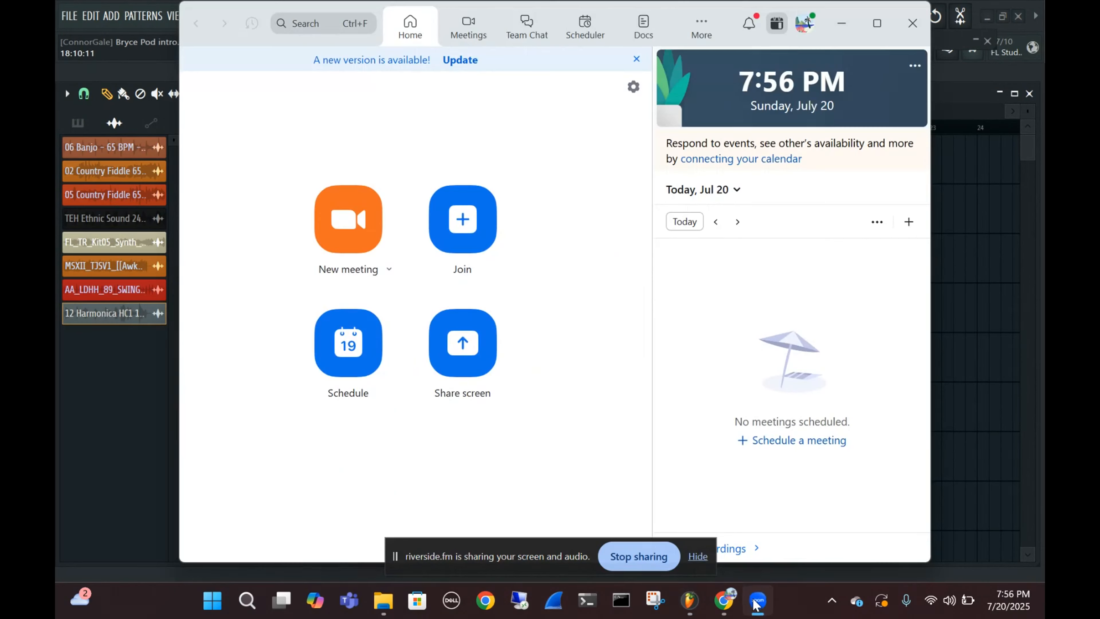
left_click(757, 604)
left_click(730, 598)
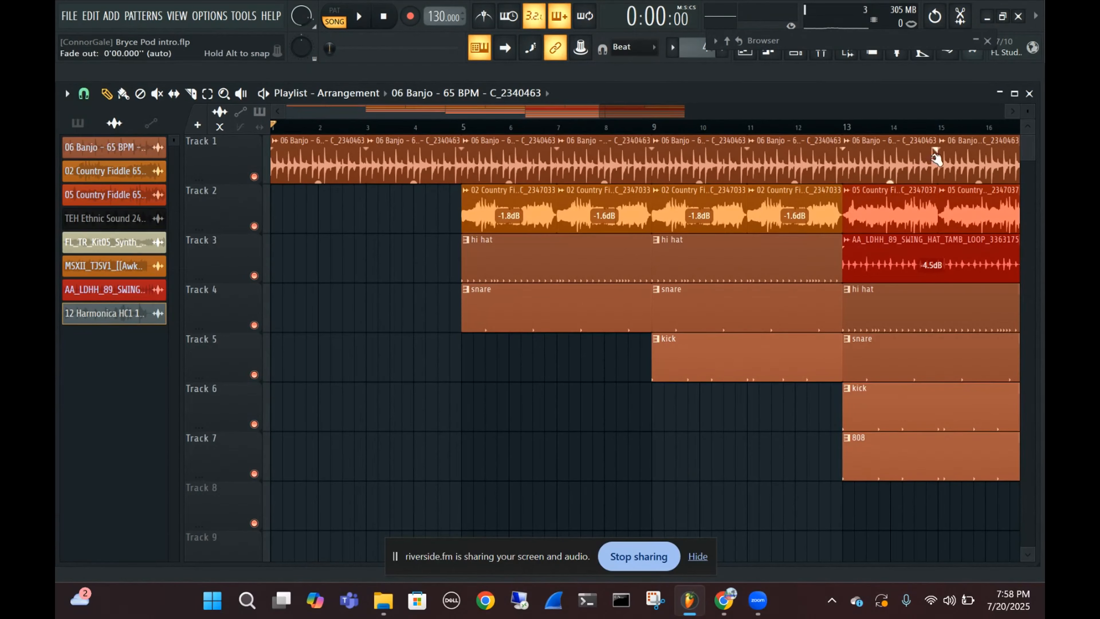
Close the collapsed sound browser, reopen it at full size and move its window slightly up and to the left
left_click(988, 40)
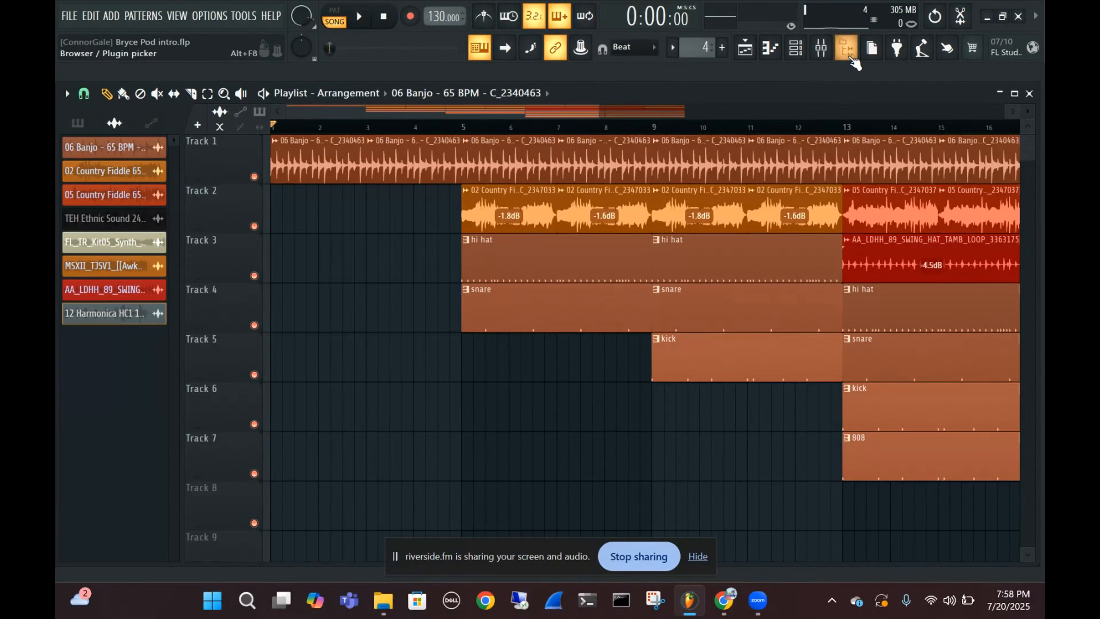
left_click(848, 49)
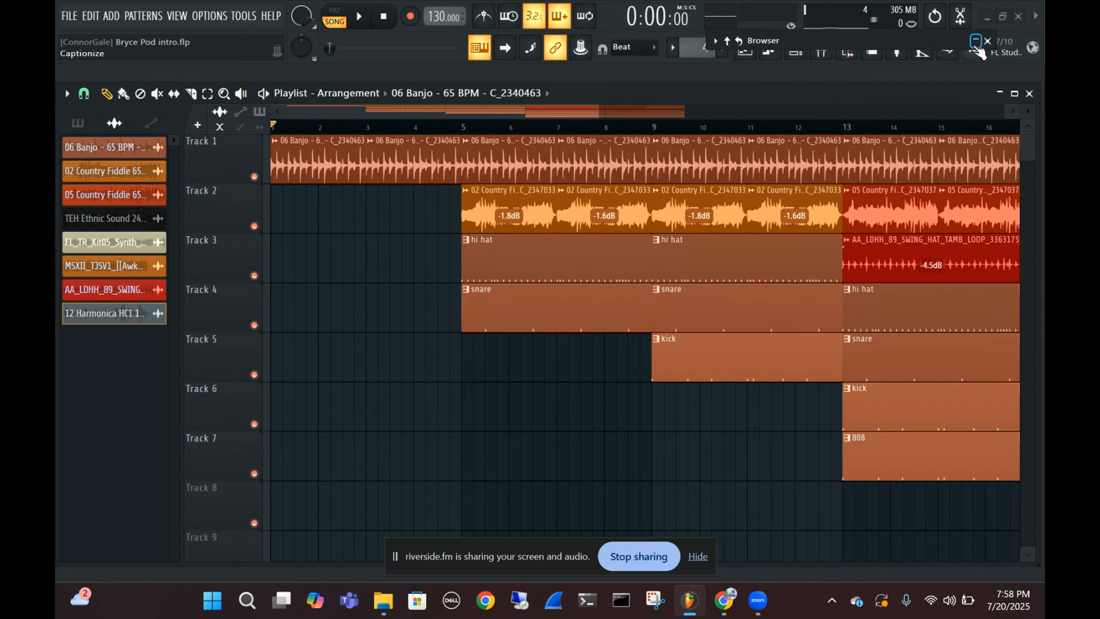
left_click(847, 48)
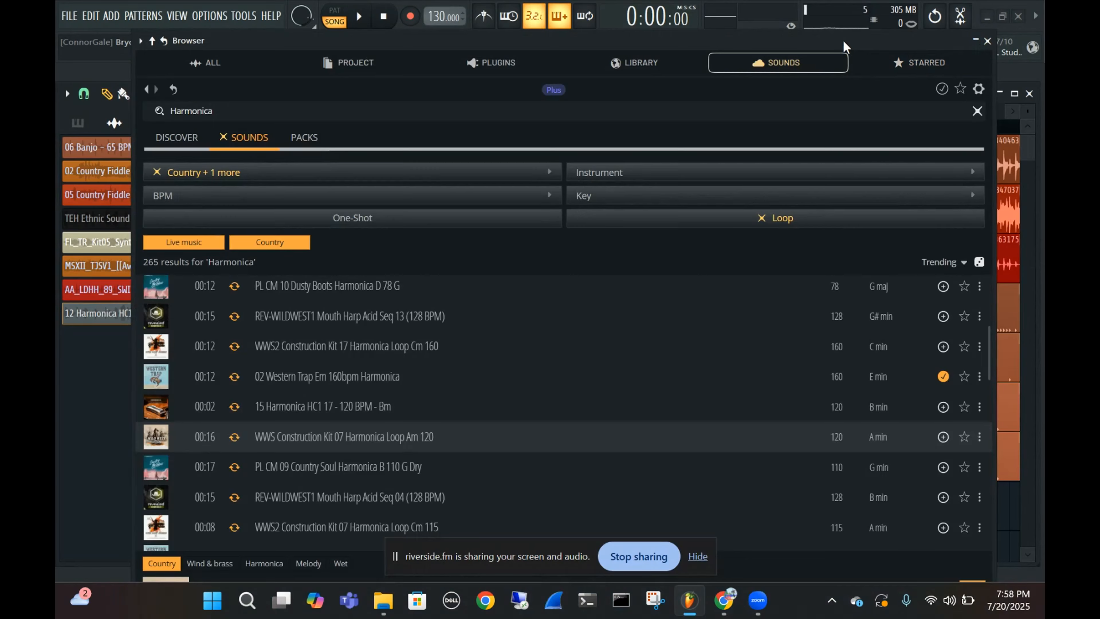
left_click_drag(844, 39, 822, 35)
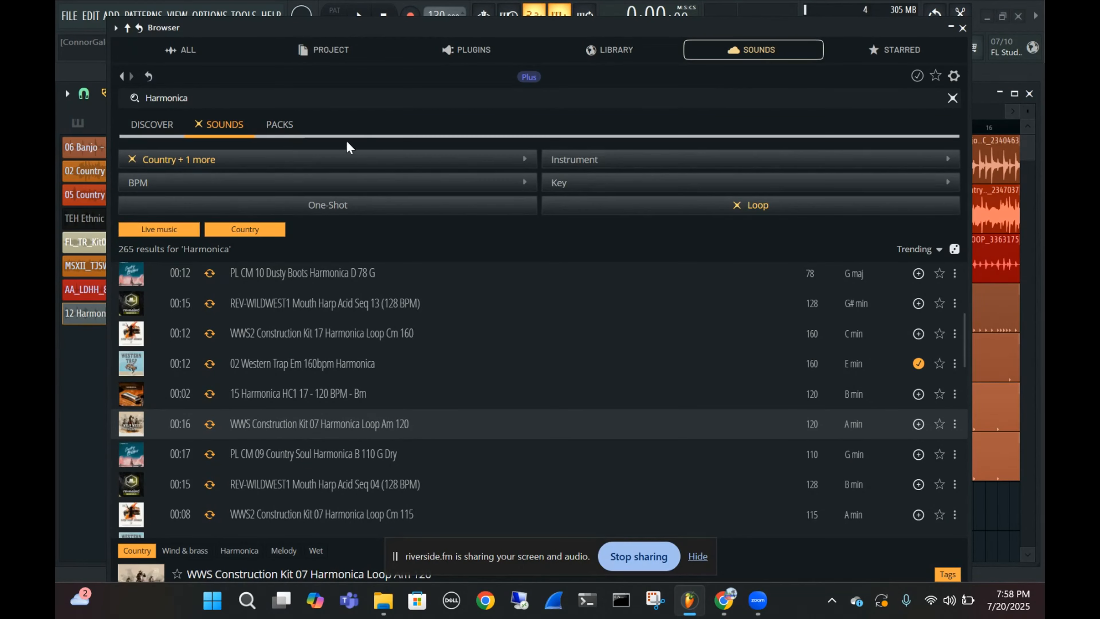
Clear the Country, Live music and Loop filters and open the Xpan1c - Rage Sample Pack from the Discover page
left_click(199, 125)
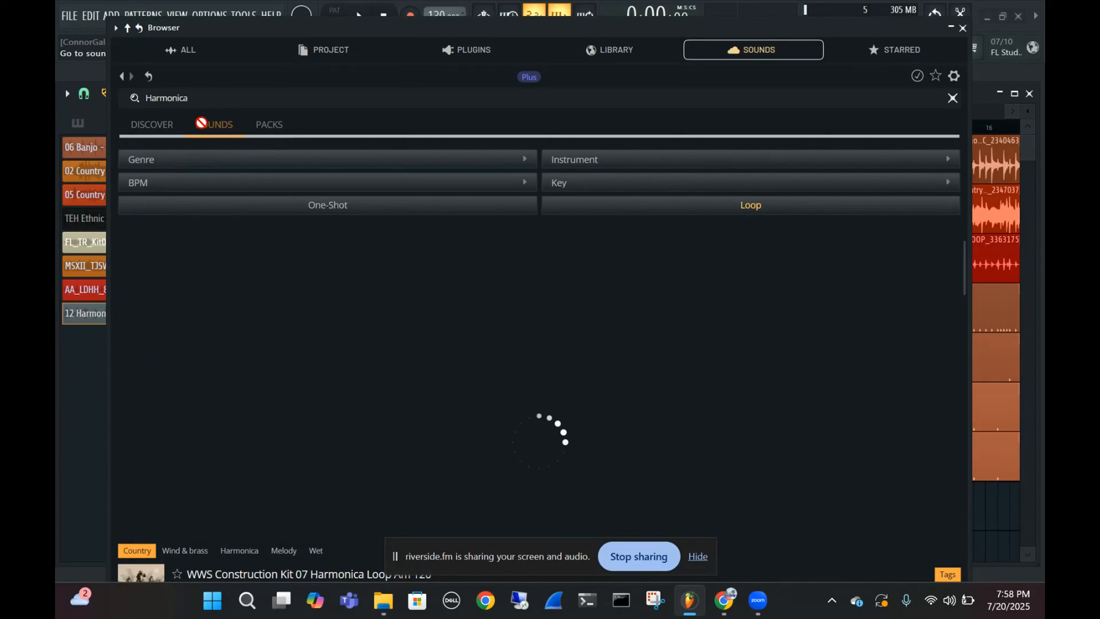
left_click(164, 128)
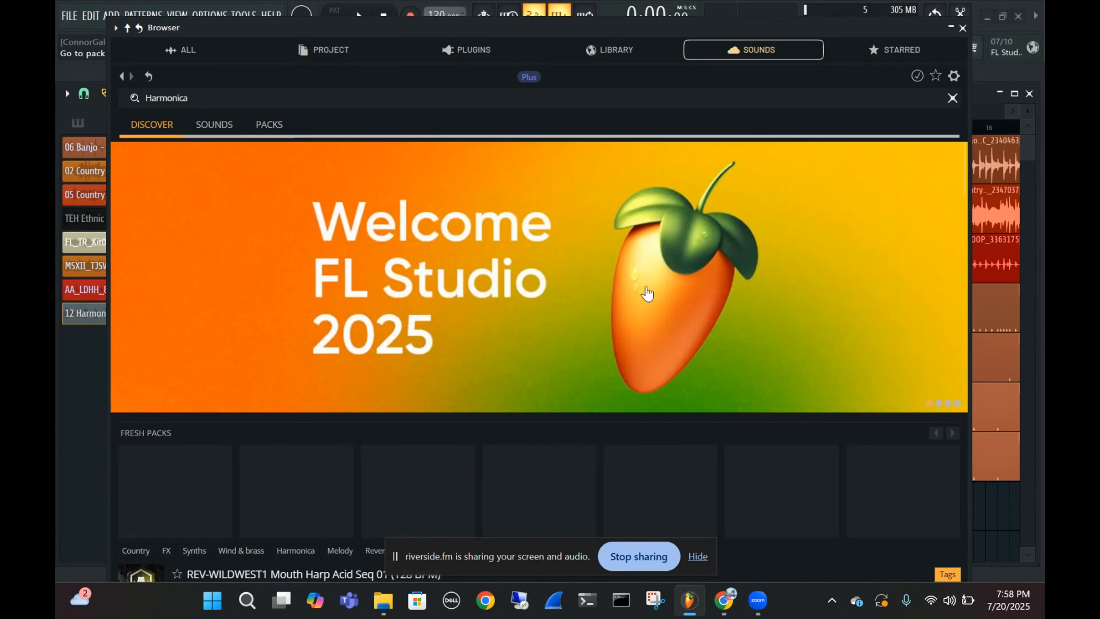
scroll(546, 327, "down", 5)
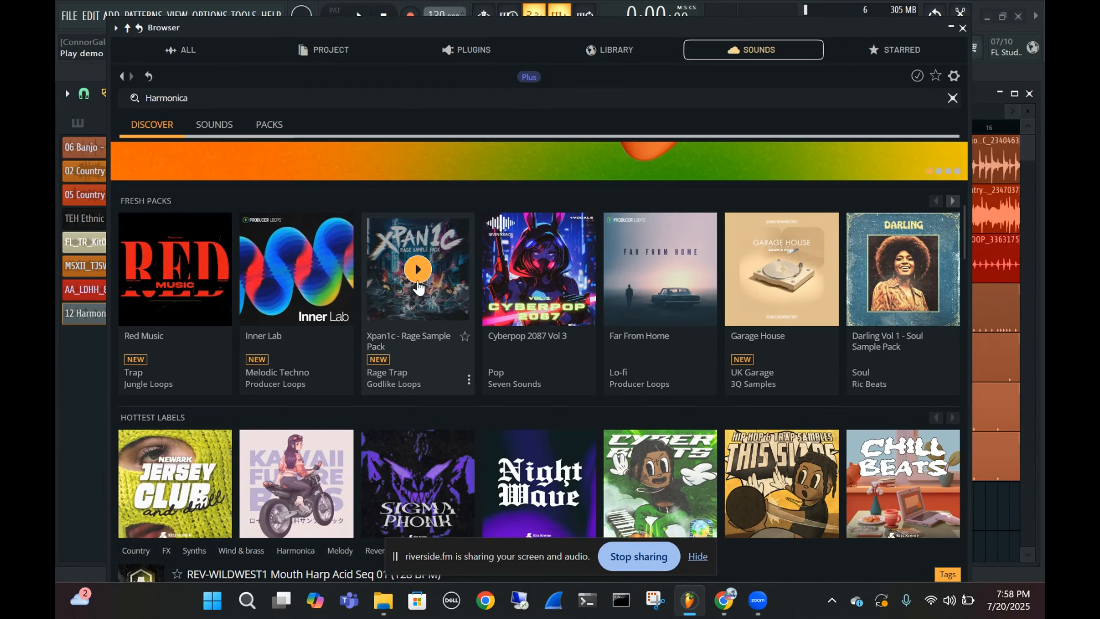
left_click(442, 268)
scroll(427, 348, "down", 1)
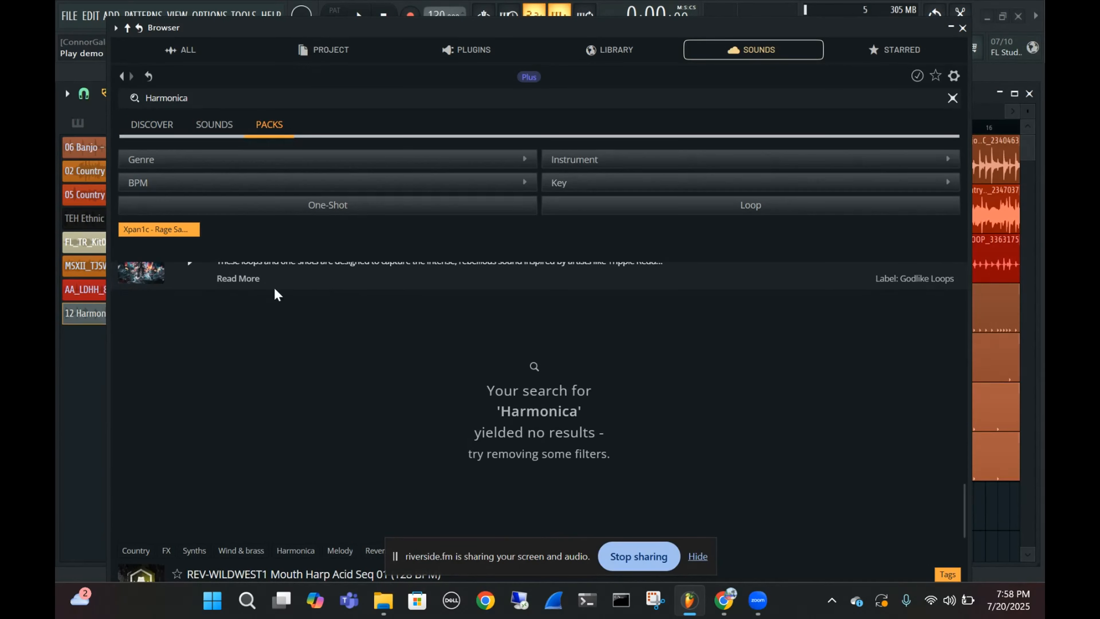
Clear the Harmonica search text and look through the loops and one-shots in the Xpan1c pack
scroll(275, 292, "up", 1)
left_click_drag(267, 94, 56, 133)
key("BackSpace")
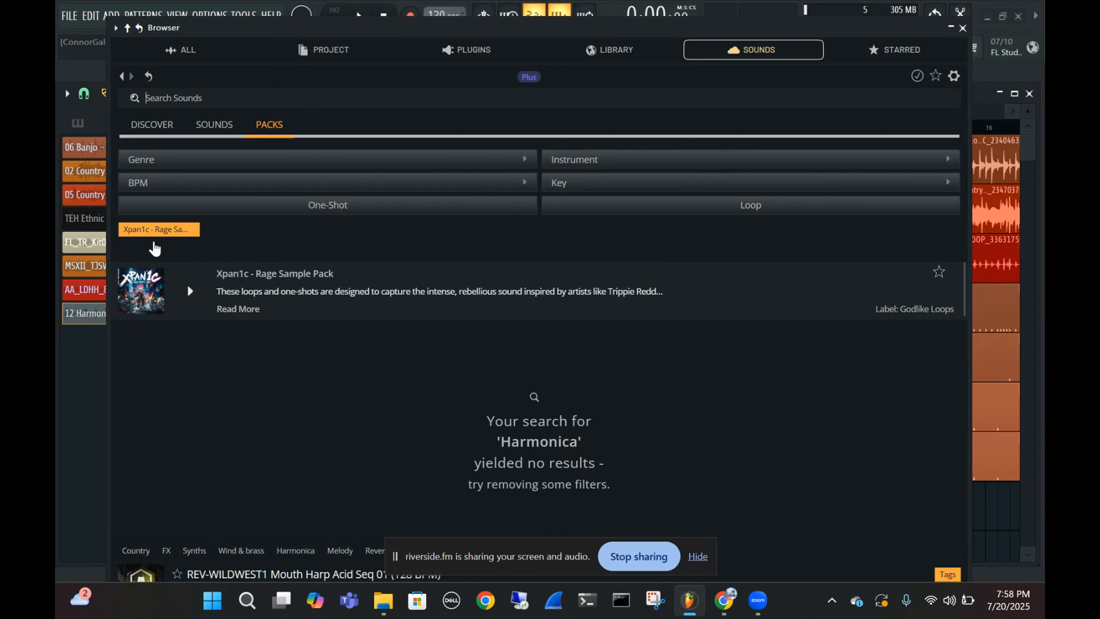
scroll(419, 307, "down", 5)
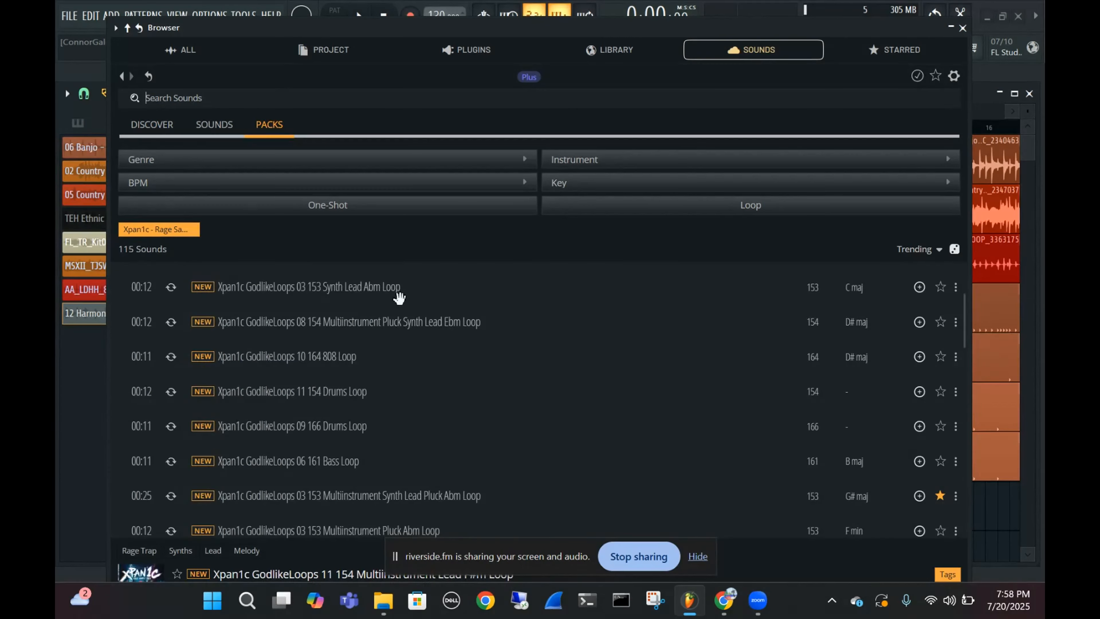
scroll(418, 309, "down", 3)
scroll(419, 318, "up", 3)
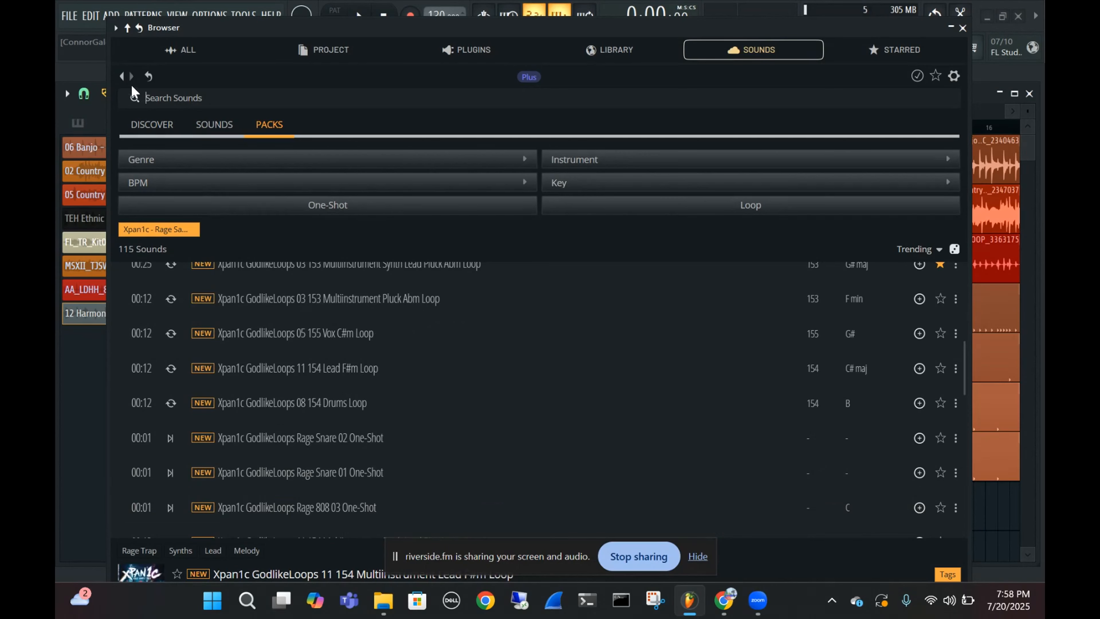
Go back from the Xpan1c pack to the Discover page, glance over the fresh packs and close the sound browser
left_click(123, 77)
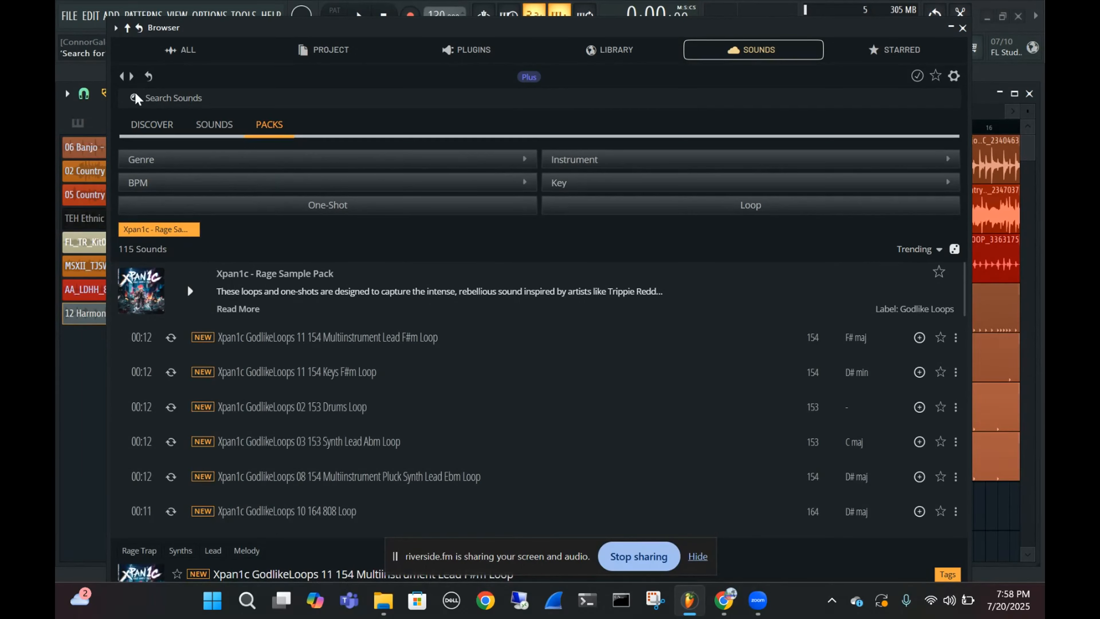
left_click(122, 77)
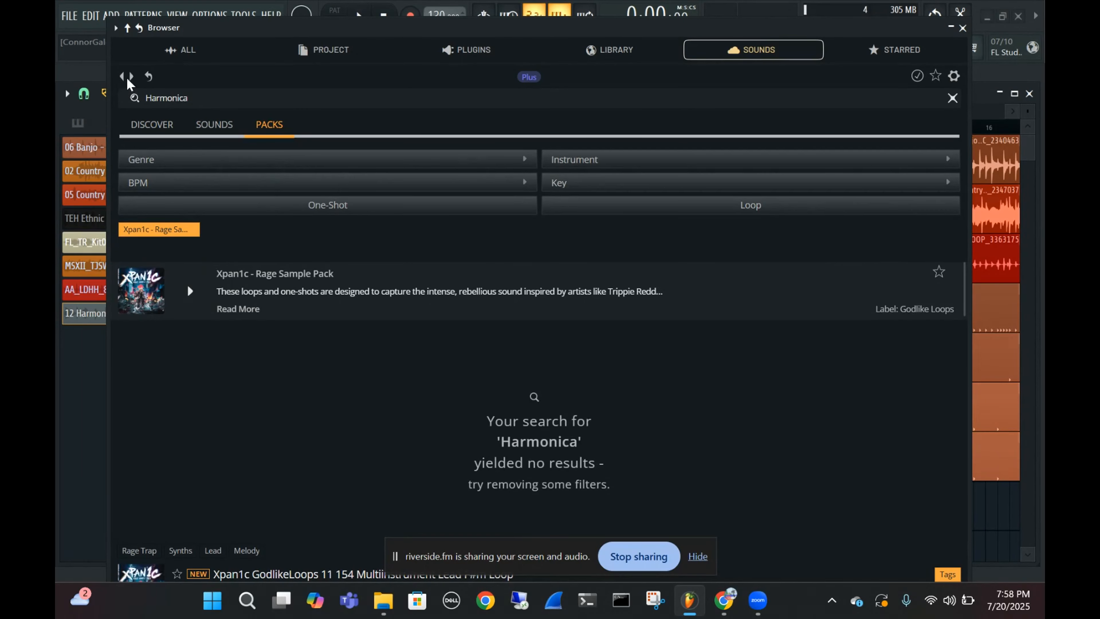
left_click(121, 77)
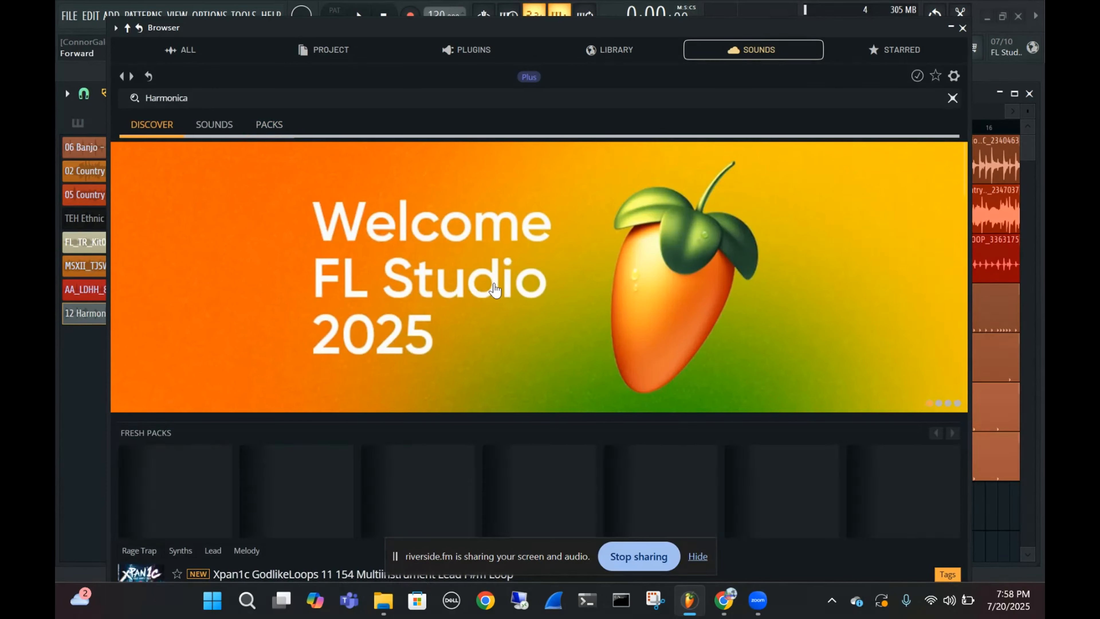
scroll(892, 143, "down", 5)
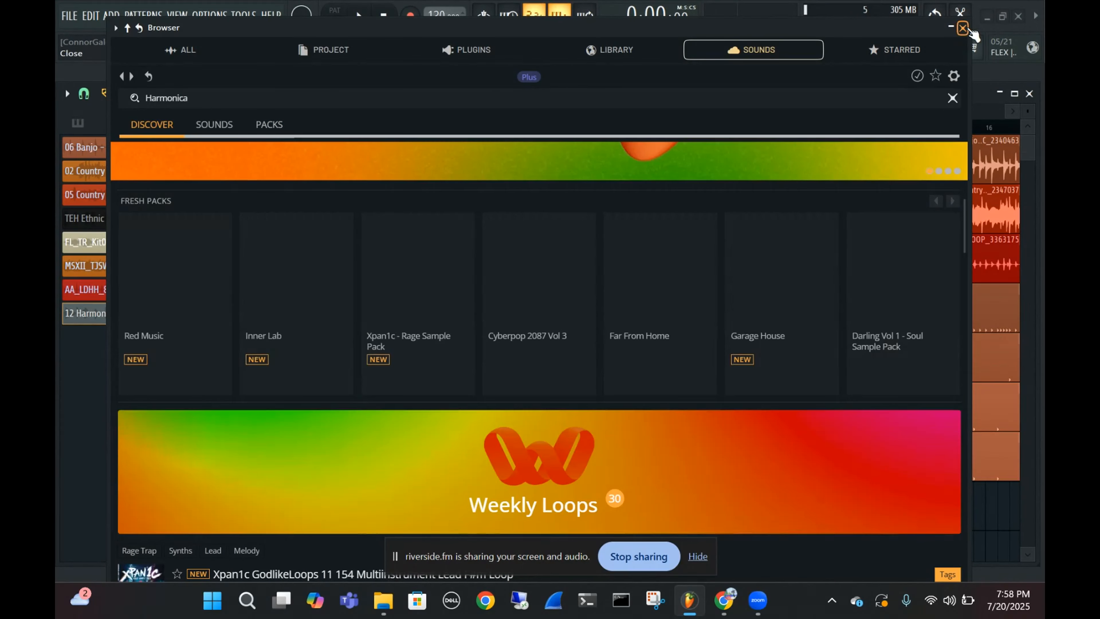
left_click(964, 28)
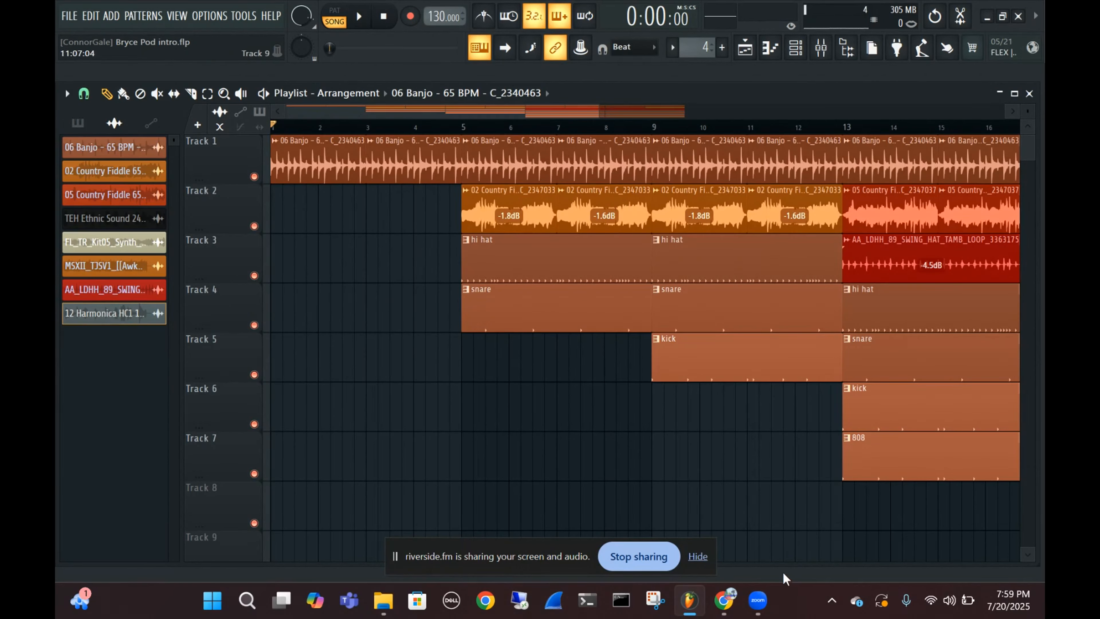
mouse_move(728, 602)
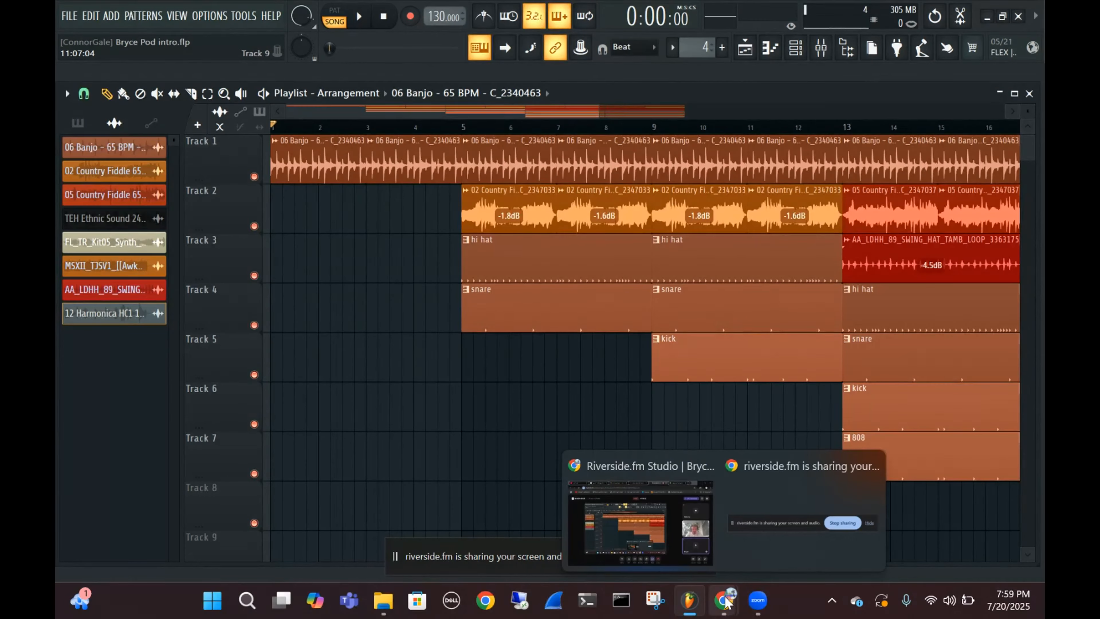
mouse_move(645, 523)
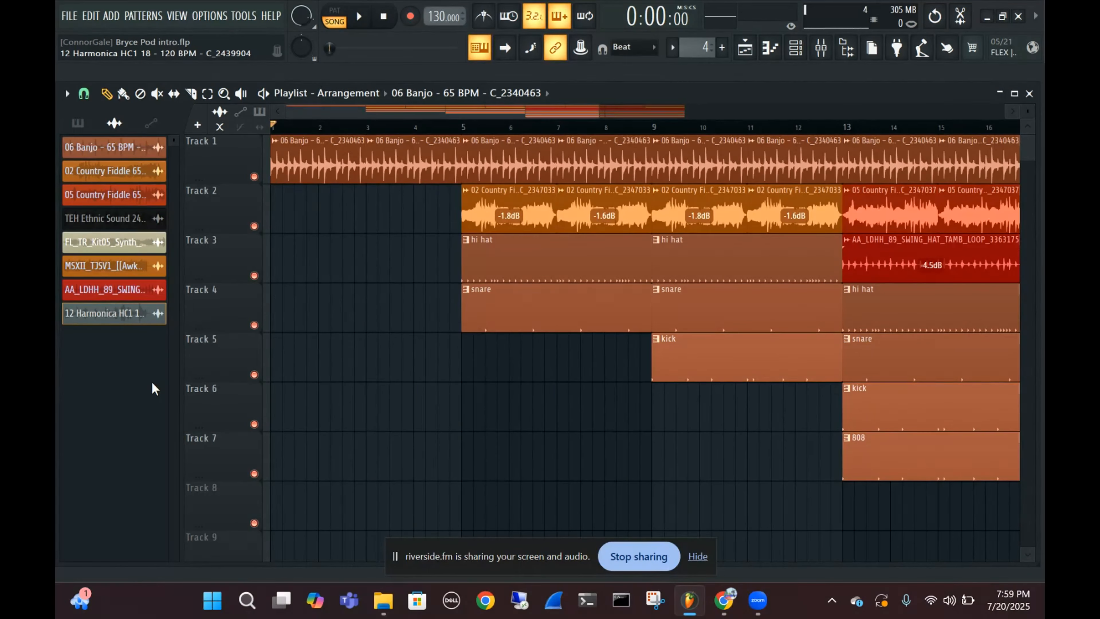
scroll(757, 307, "down", 1)
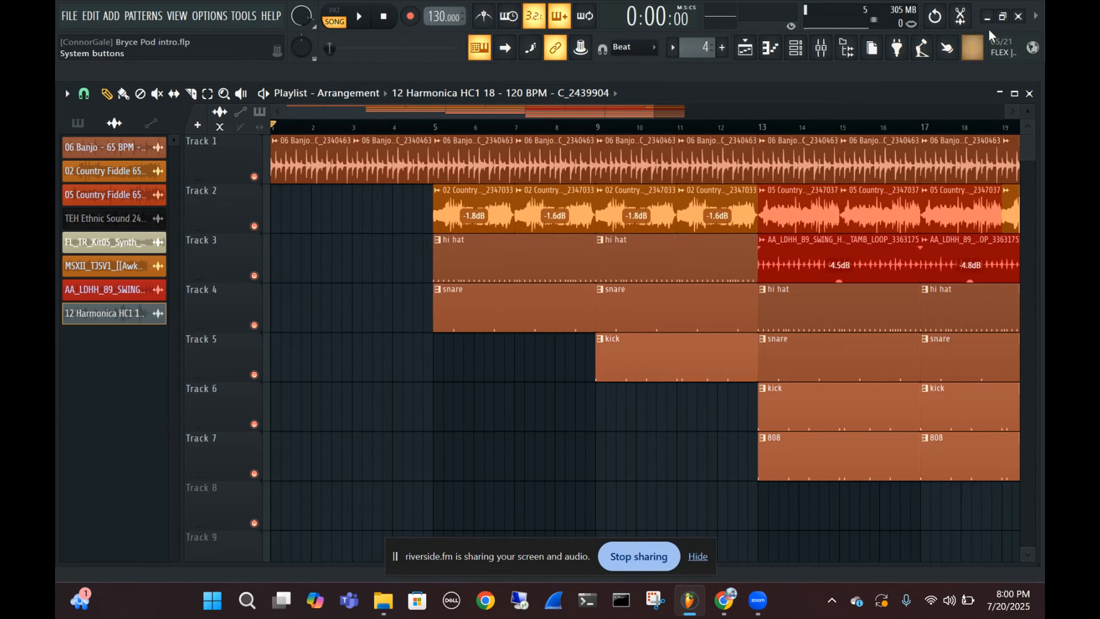
Close FL Studio and minimize the Chrome window to show the Windows desktop
left_click(1020, 17)
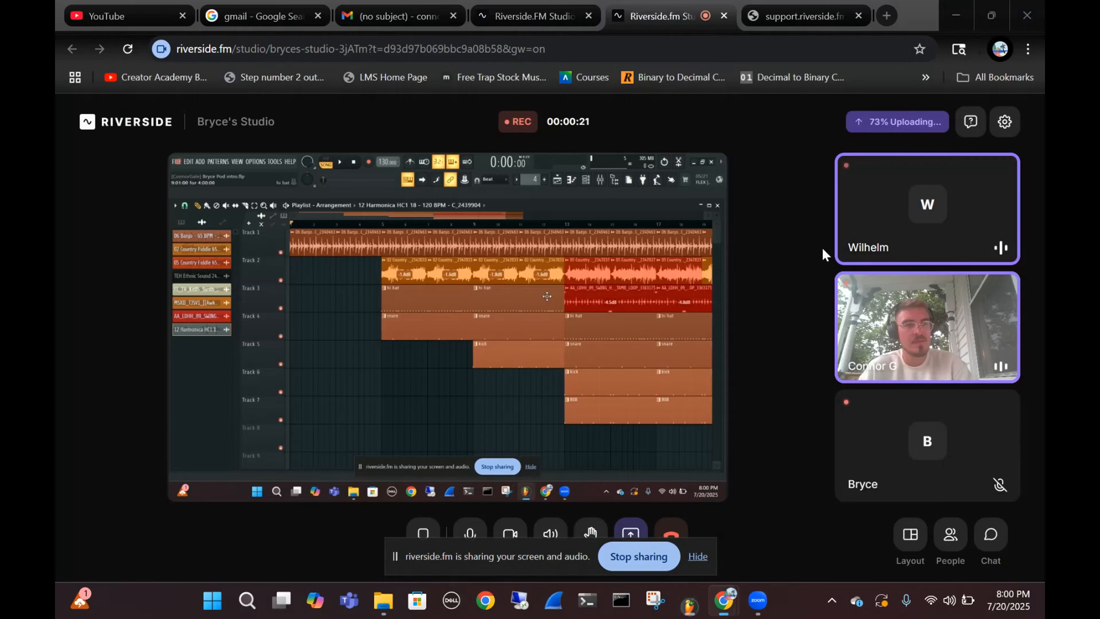
left_click(955, 17)
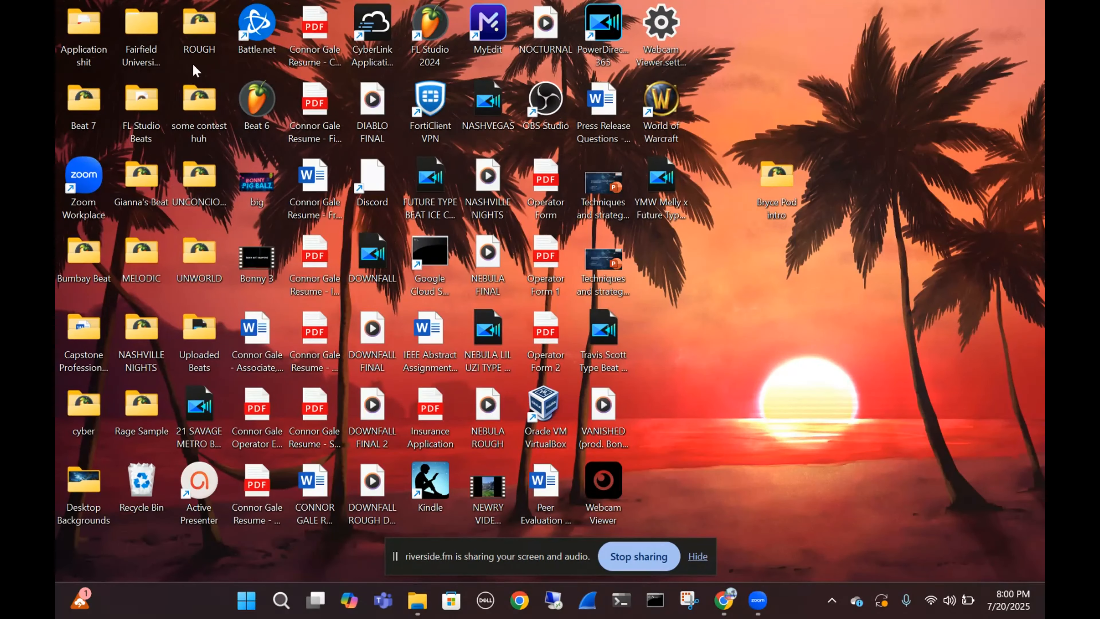
mouse_move(187, 326)
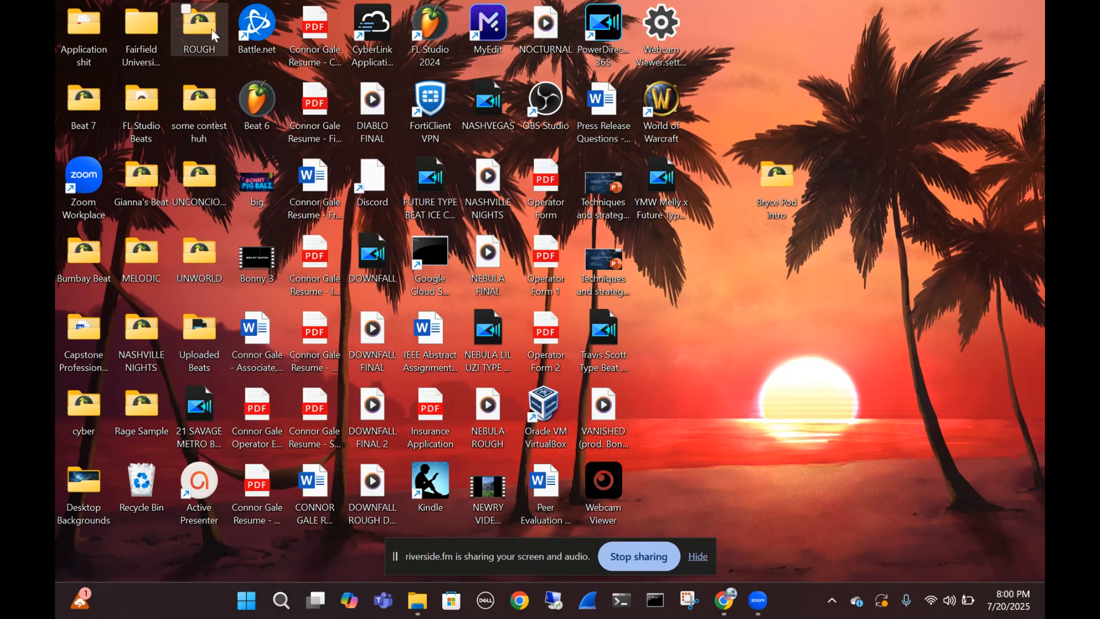
Open the ROUGH project from the ROUGH desktop folder and close the Chopped Coin sampler window covering the playlist
left_click(206, 39)
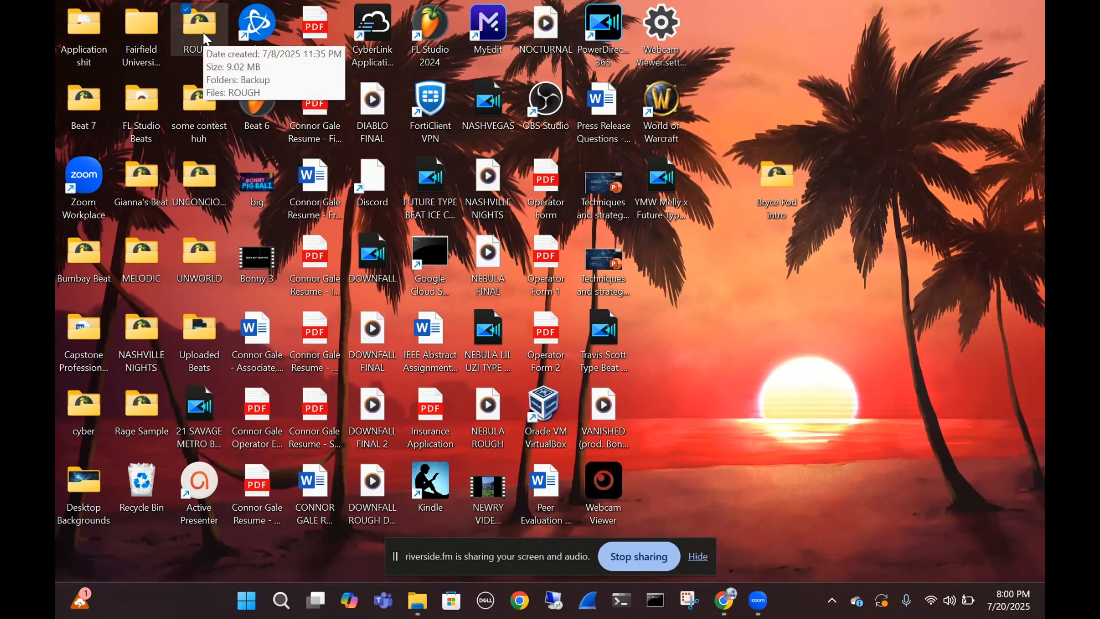
double_click(206, 39)
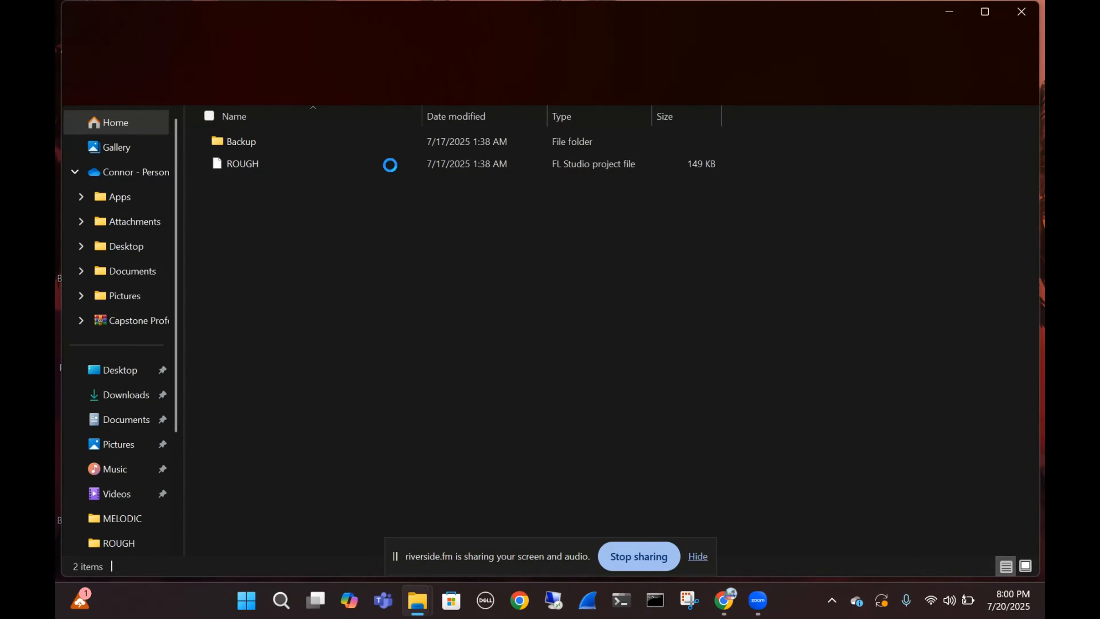
double_click(372, 170)
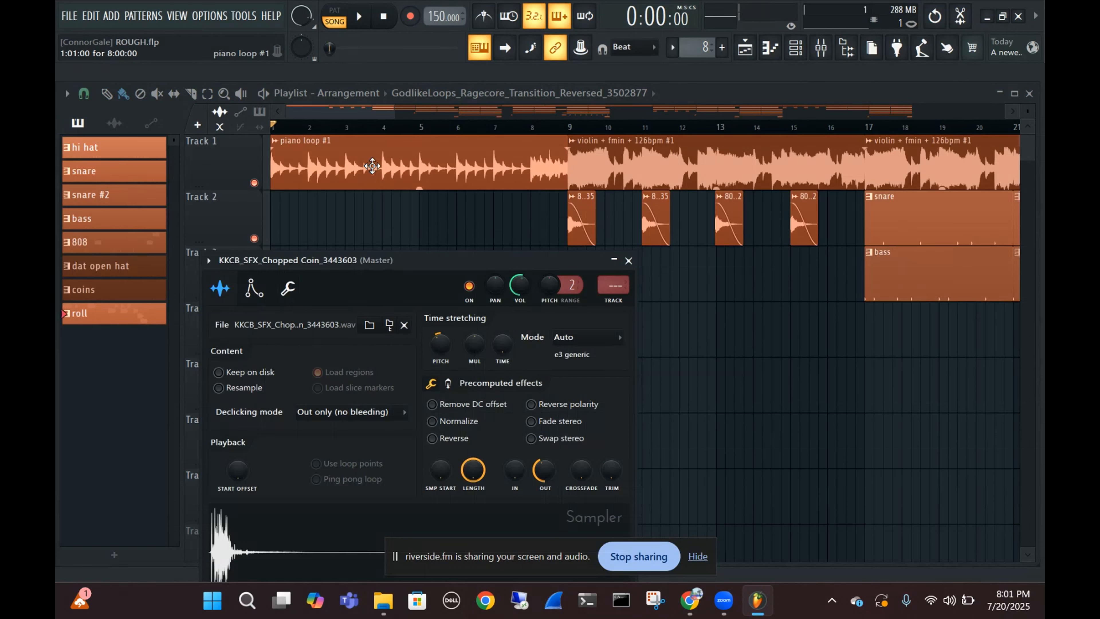
left_click(629, 261)
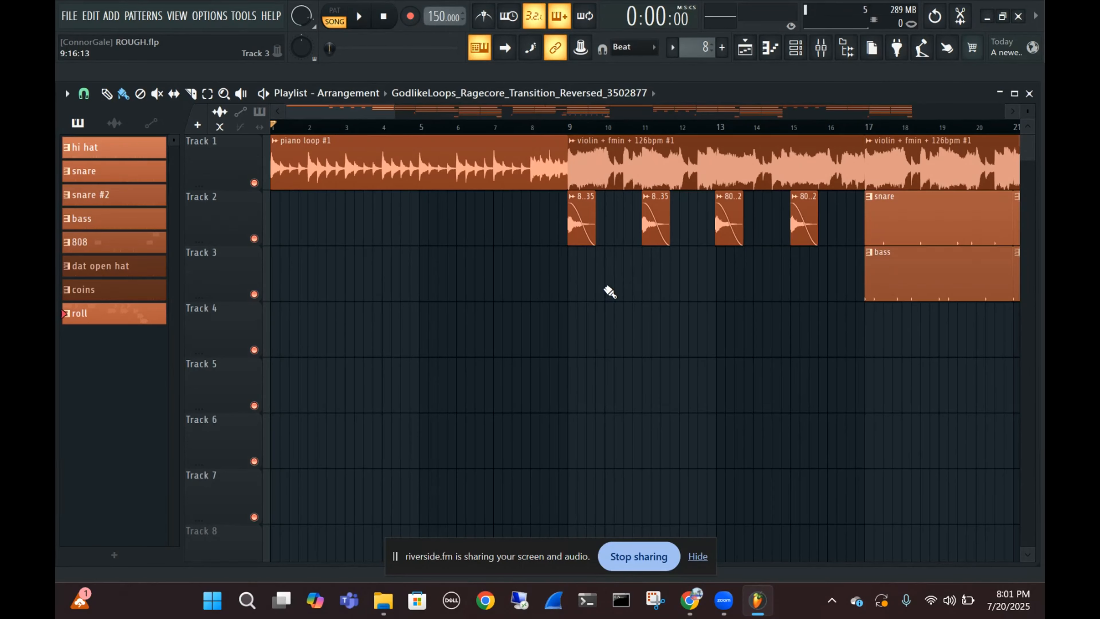
Examine the full ROUGH arrangement across all seven tracks, from the opening piano loop to the closing master volume fade
scroll(414, 311, "down", 3)
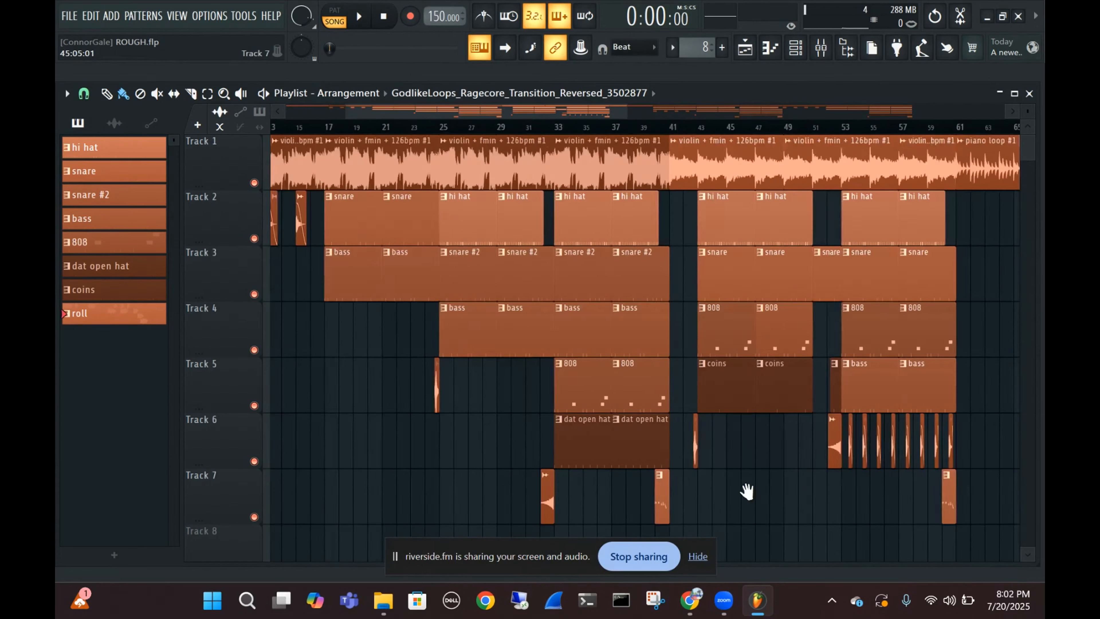
left_click_drag(747, 491, 809, 492)
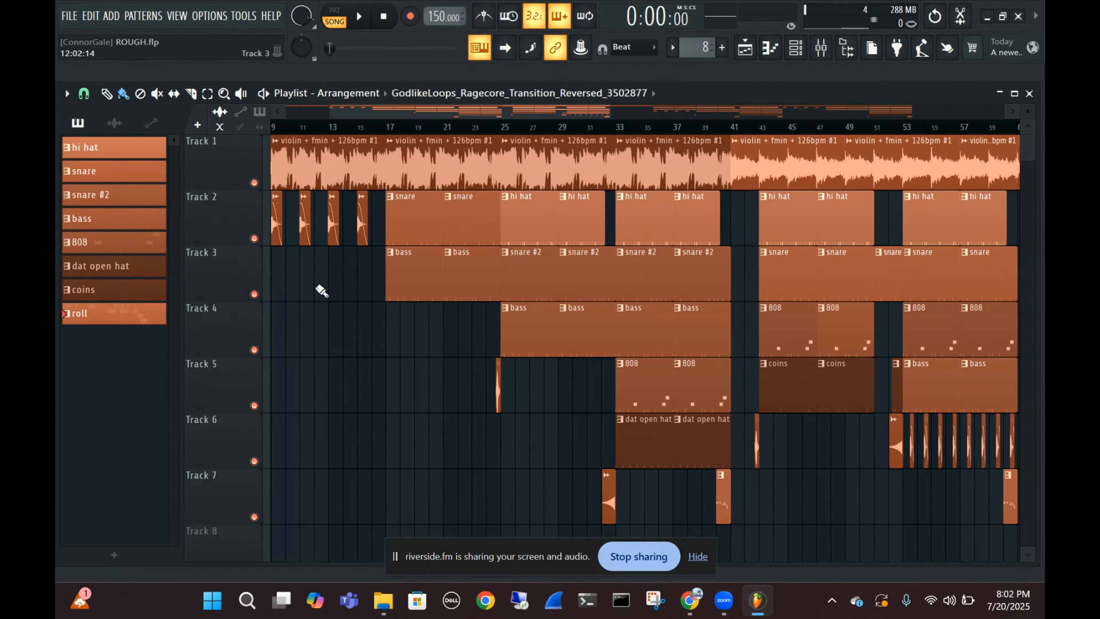
scroll(437, 169, "down", 1)
scroll(437, 169, "up", 1)
scroll(496, 381, "up", 3)
scroll(745, 500, "down", 2)
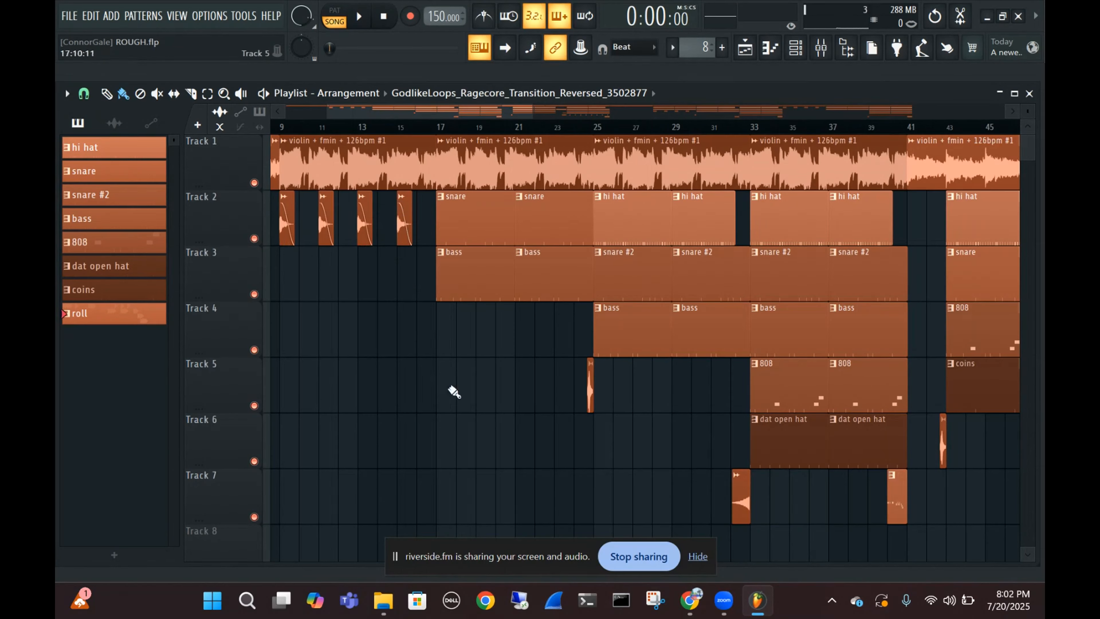
scroll(457, 417, "down", 5)
scroll(655, 330, "down", 2)
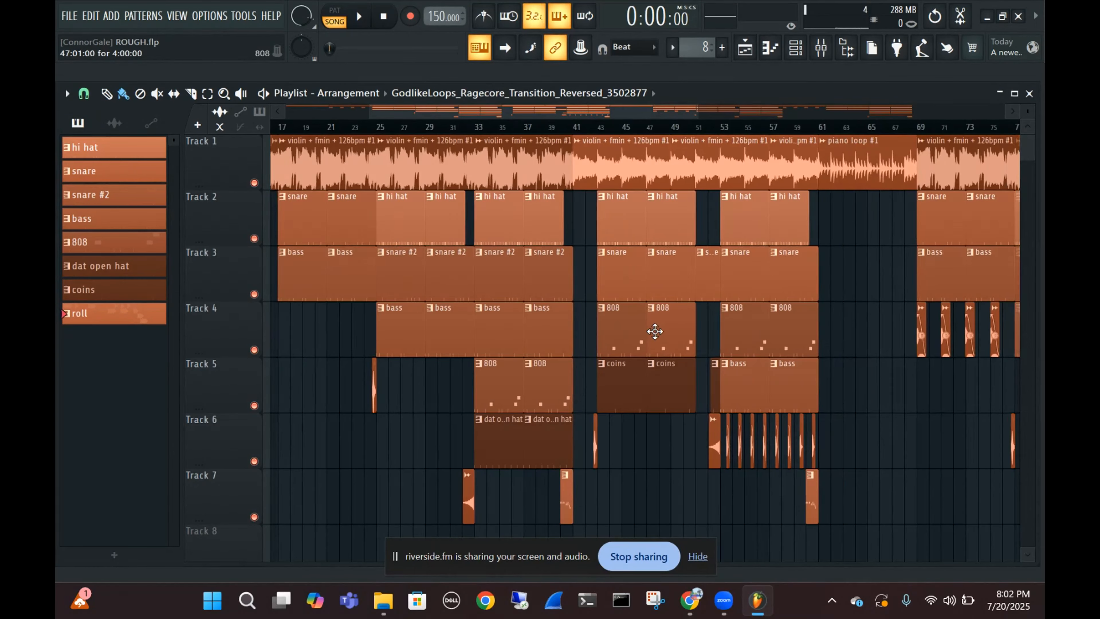
scroll(916, 273, "down", 3)
scroll(898, 273, "down", 1)
scroll(899, 273, "down", 4)
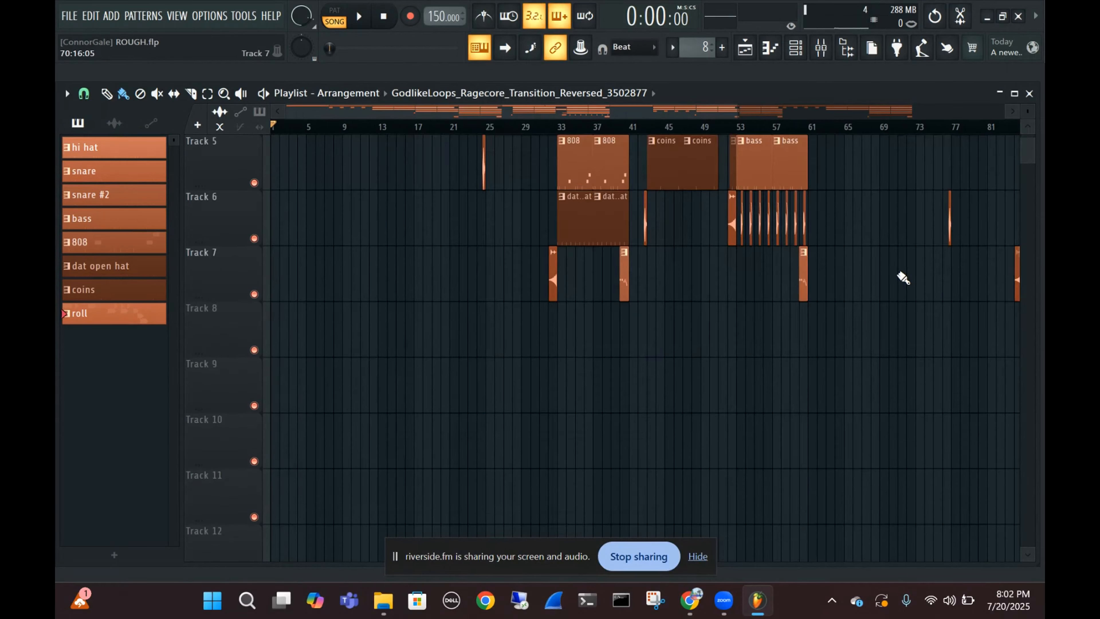
scroll(904, 277, "up", 4)
scroll(848, 266, "up", 2)
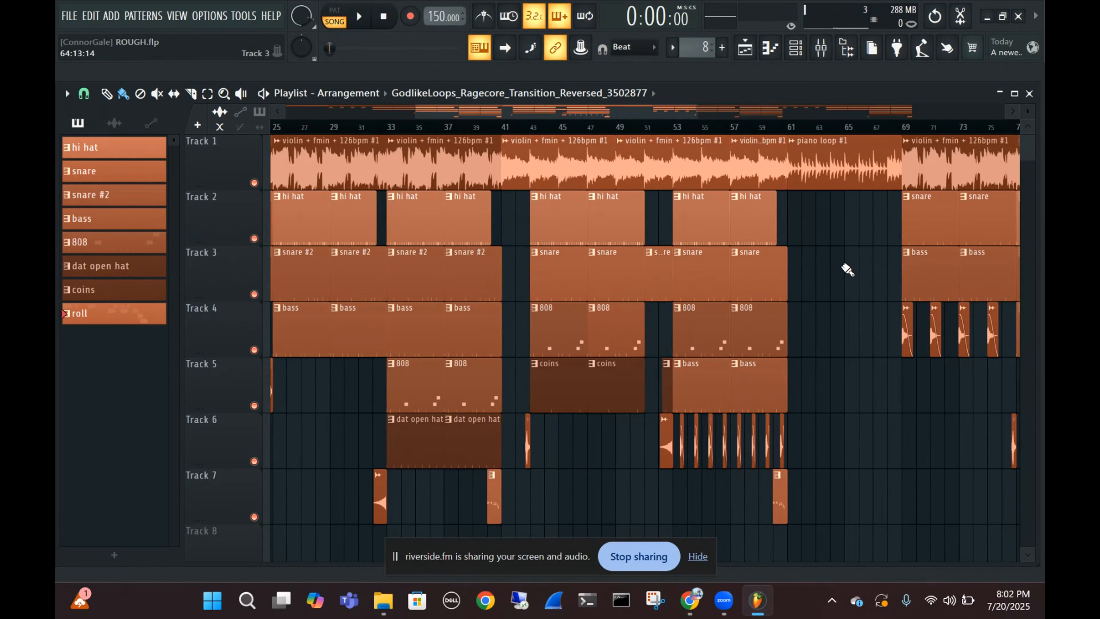
scroll(848, 267, "down", 3)
left_click_drag(808, 404, 590, 418)
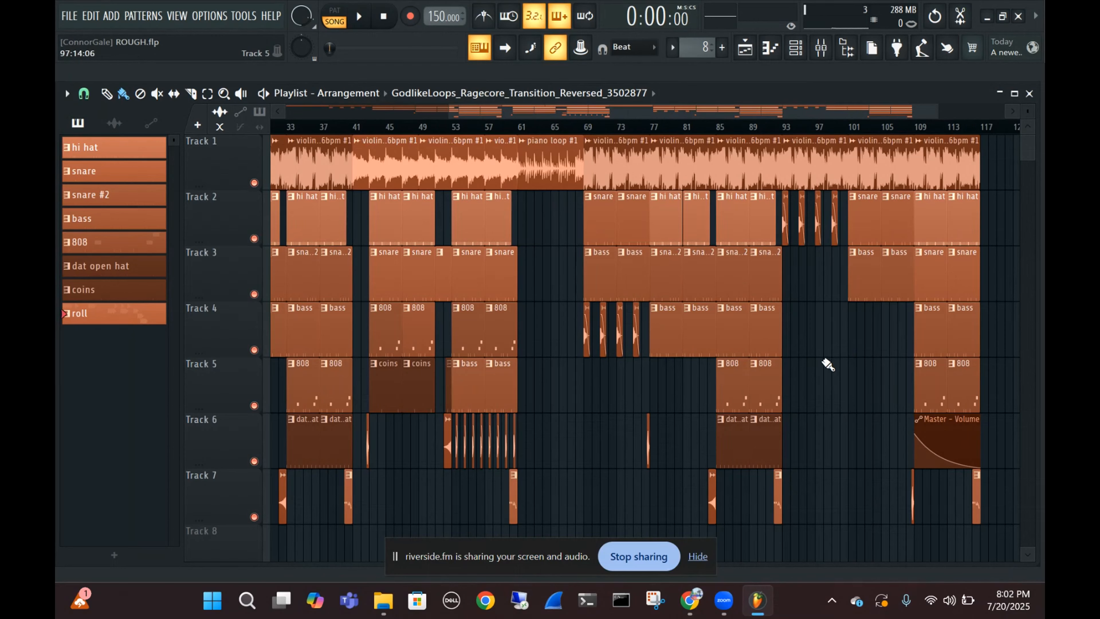
left_click_drag(545, 430, 856, 458)
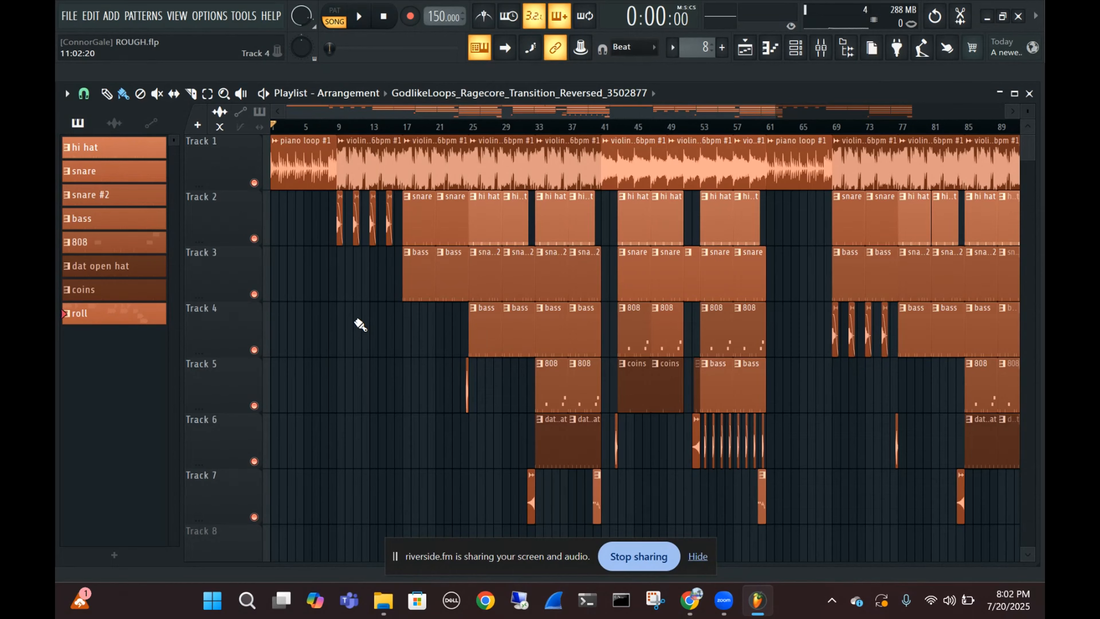
Play the arrangement from the opening piano loop through the drum build-up into the 808 section, and stop it around bar 36
scroll(414, 255, "up", 3)
scroll(414, 255, "up", 3)
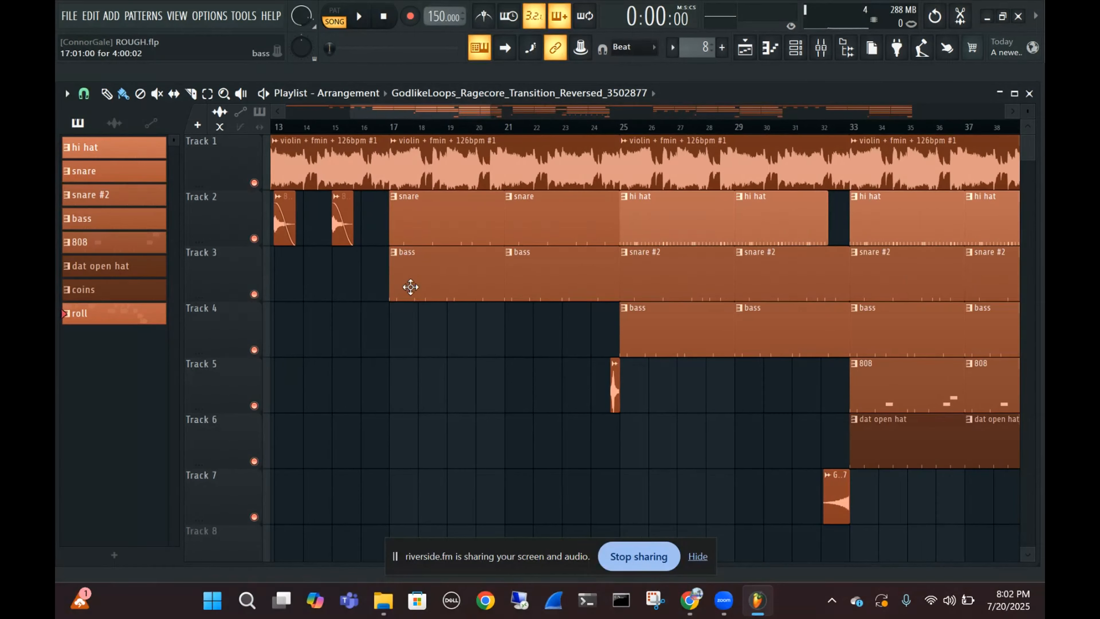
left_click_drag(386, 306, 673, 419)
left_click_drag(547, 349, 656, 348)
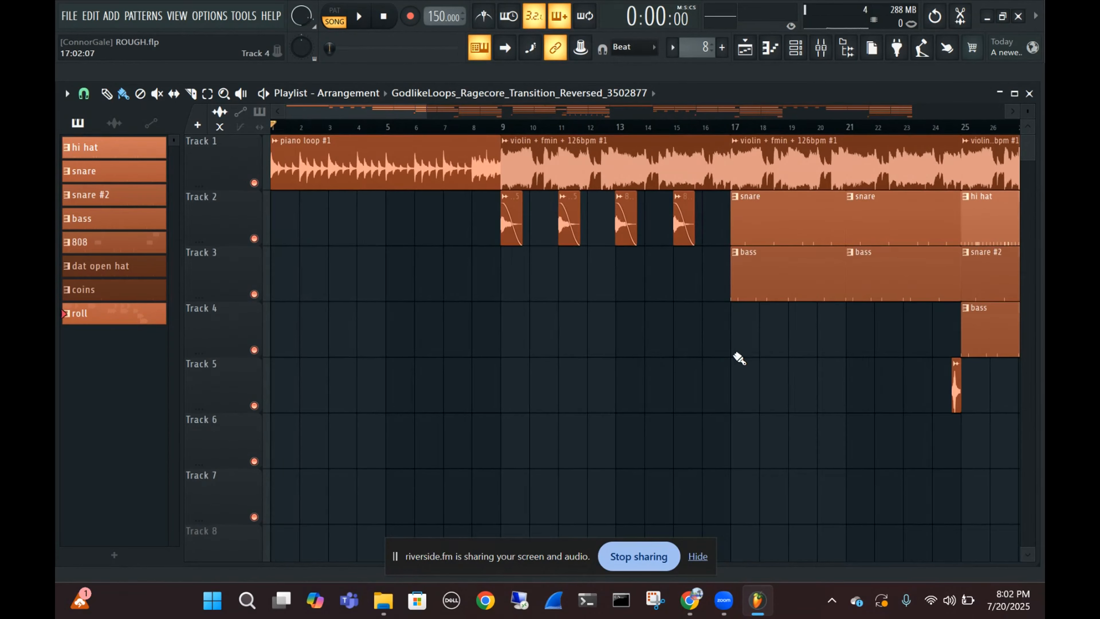
scroll(413, 280, "up", 2)
left_click_drag(413, 277, 749, 298)
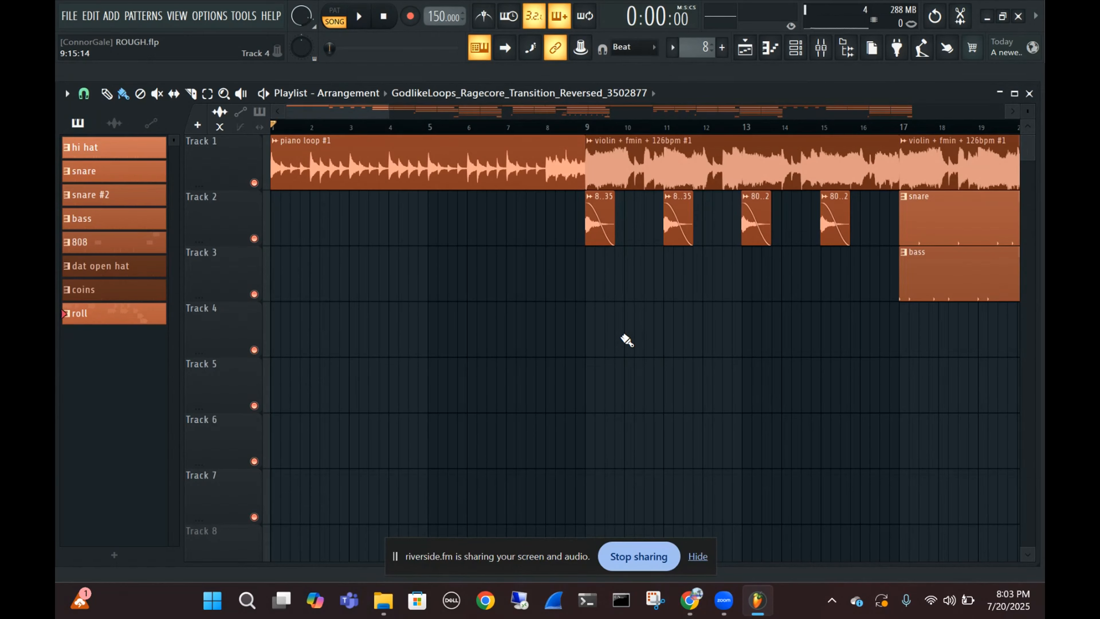
key("space")
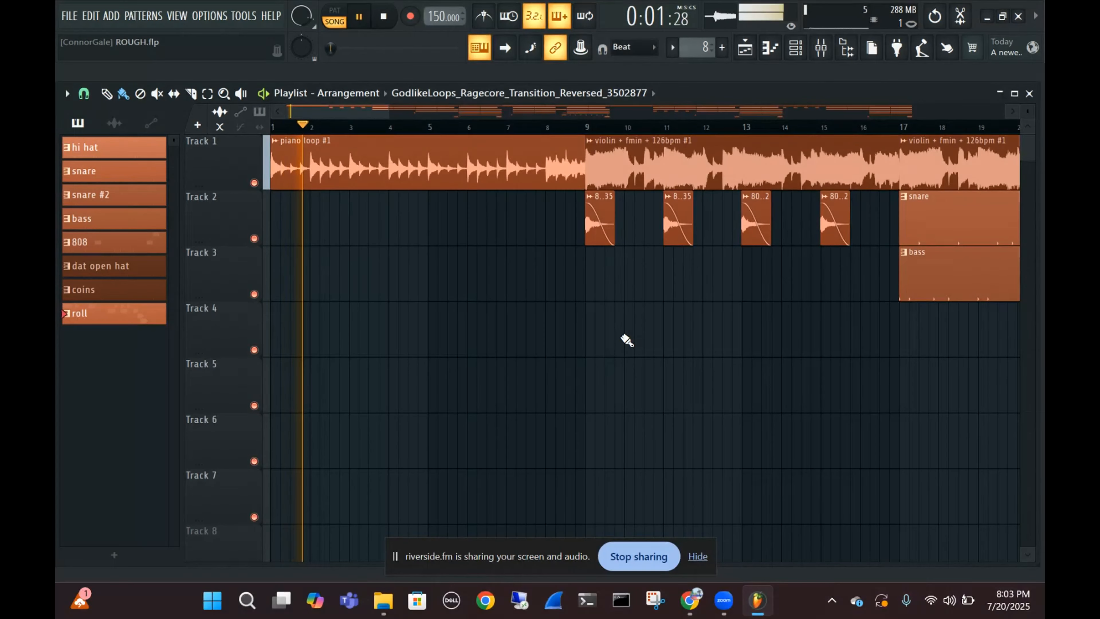
key("space")
key("space")
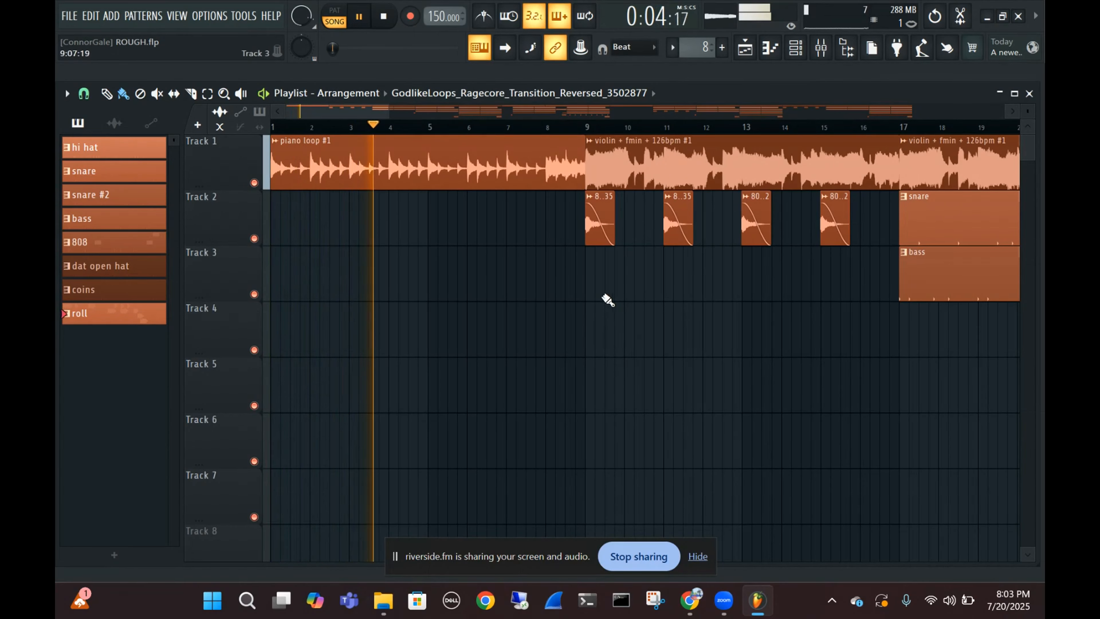
scroll(533, 295, "up", 4)
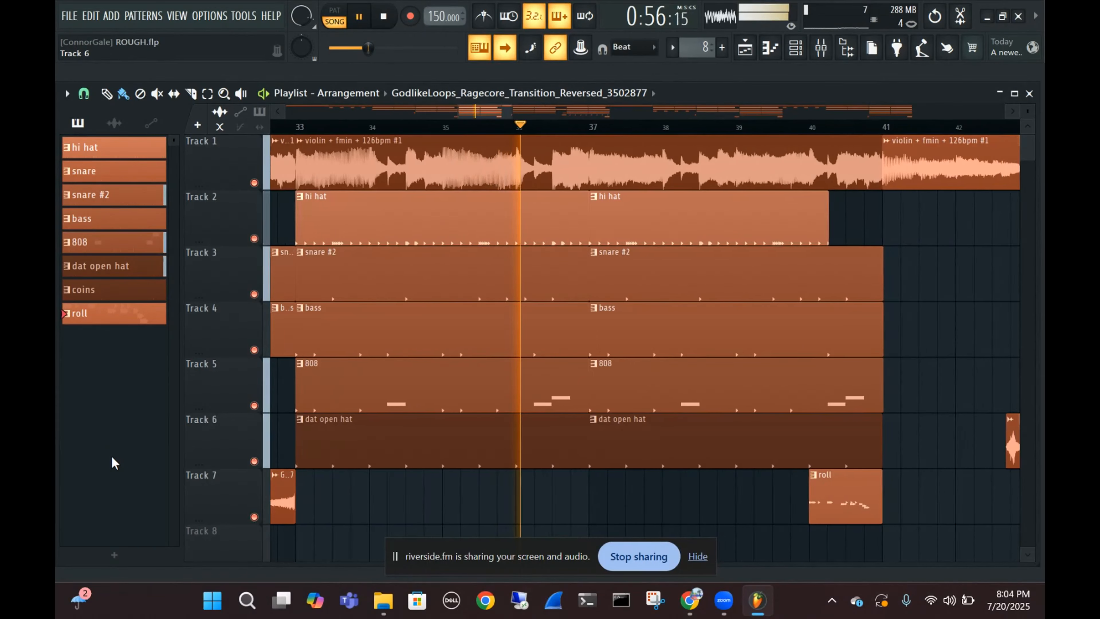
key("space")
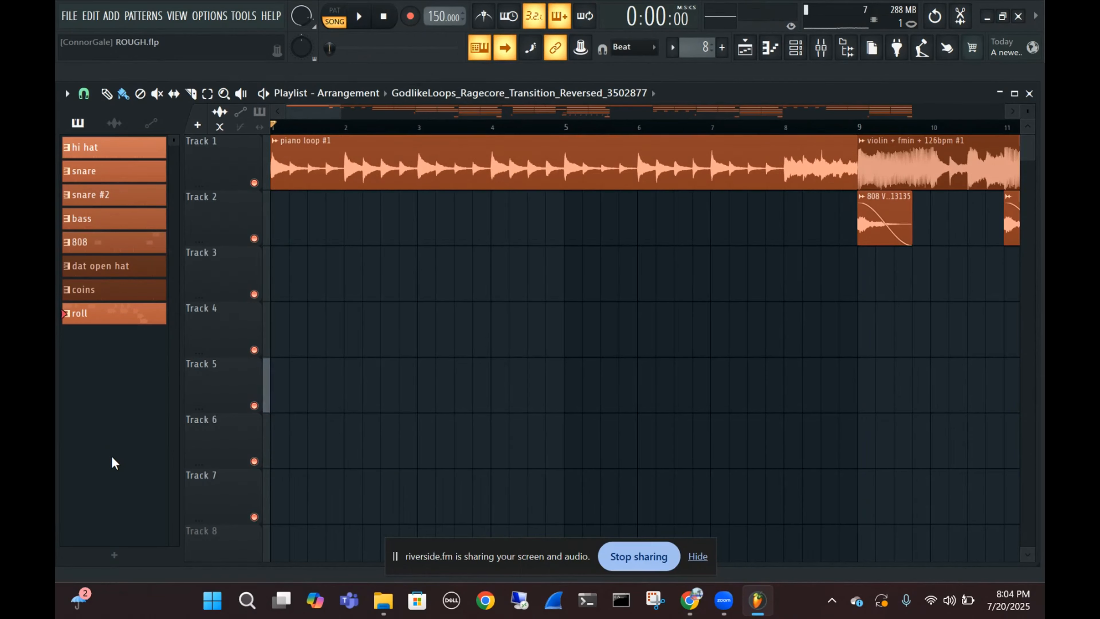
Set the playback position at about bar 32, just before the 808 section, play from there and stop near bar 85
scroll(512, 295, "down", 3)
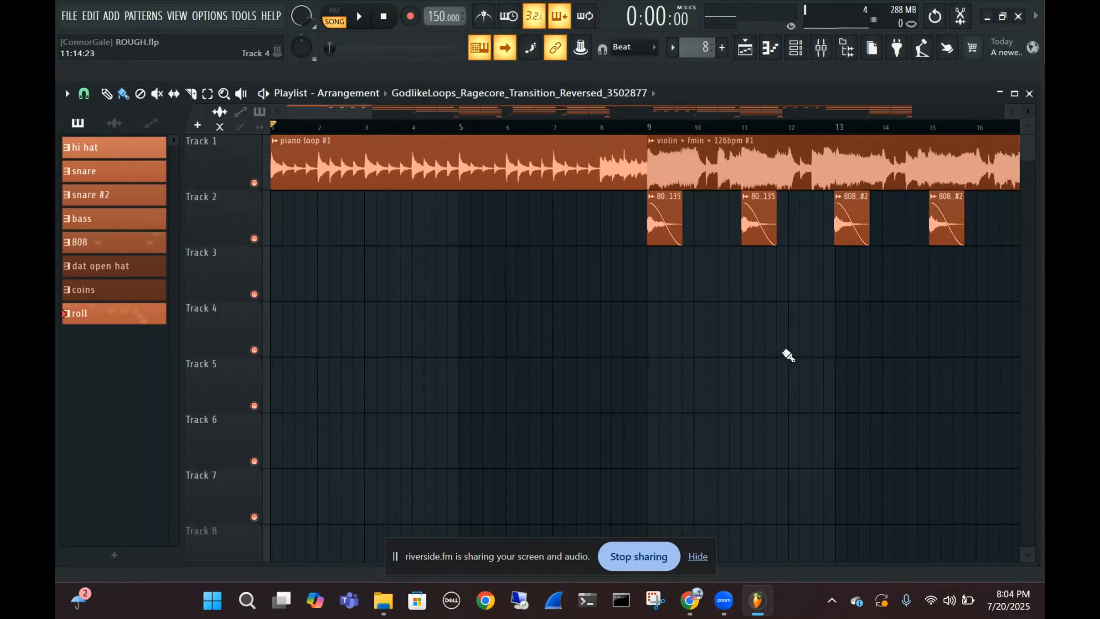
left_click_drag(788, 353, 373, 428)
left_click_drag(882, 360, 420, 386)
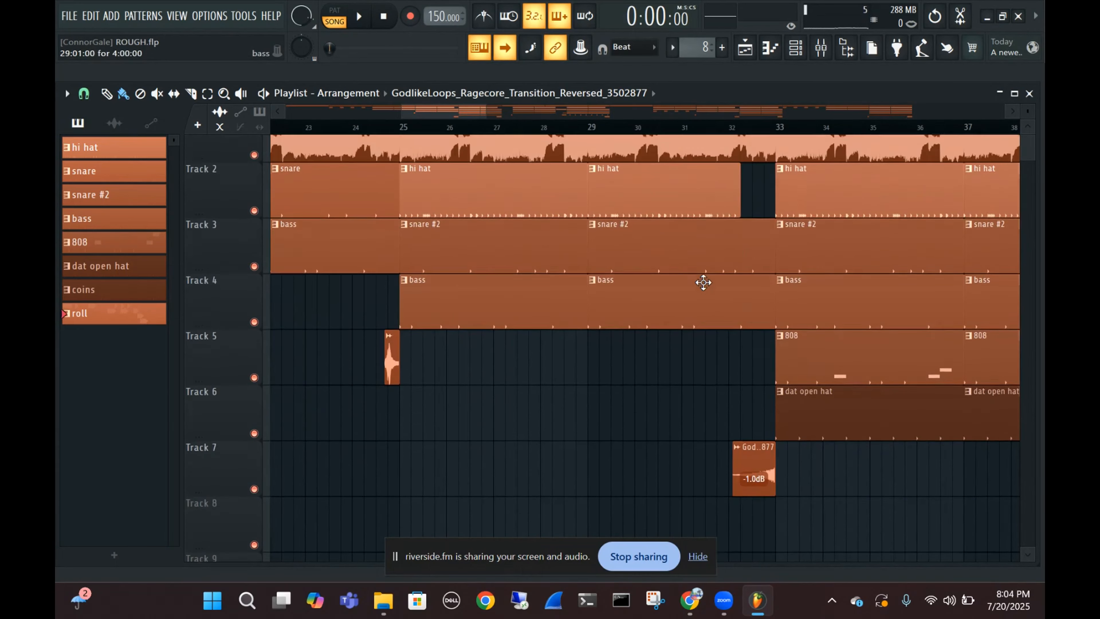
left_click_drag(703, 282, 581, 330)
left_click_drag(689, 330, 498, 359)
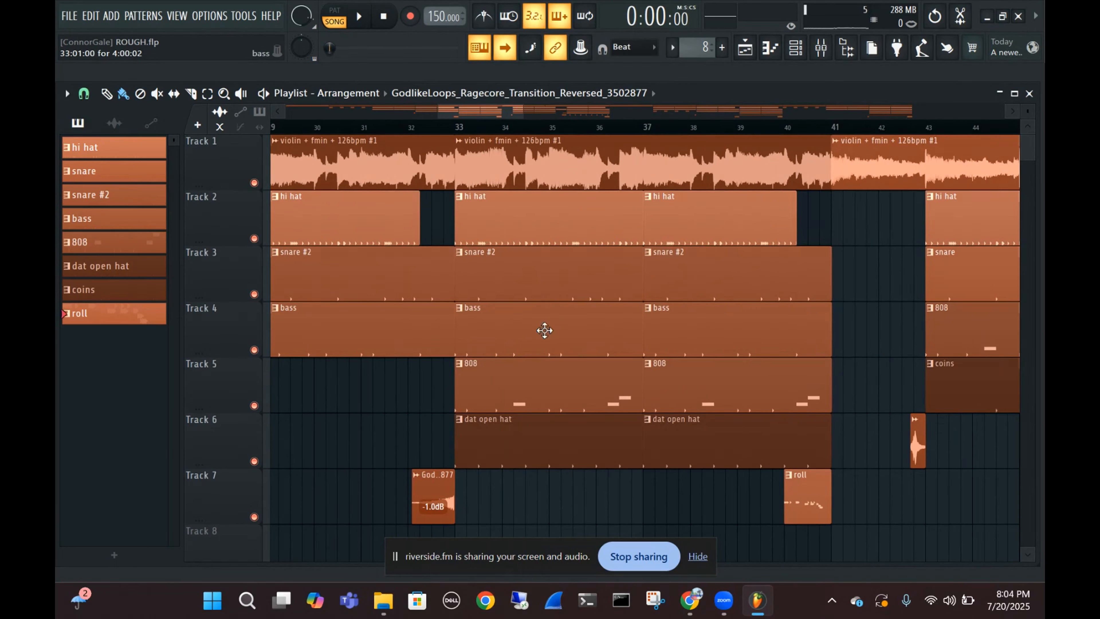
left_click_drag(727, 209, 639, 203)
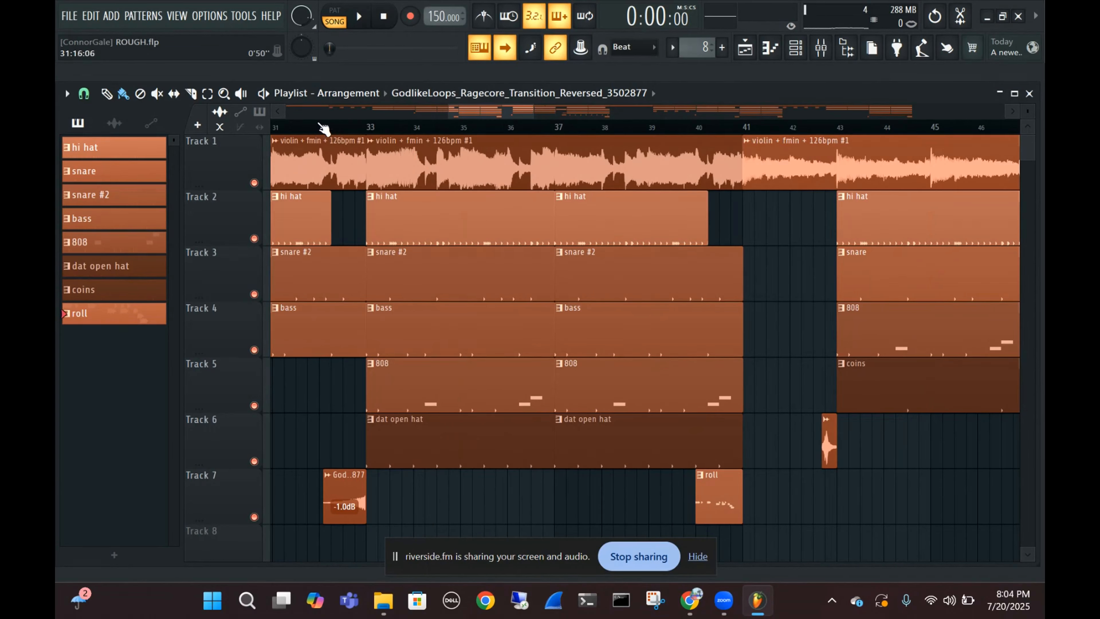
left_click(367, 127)
key("space")
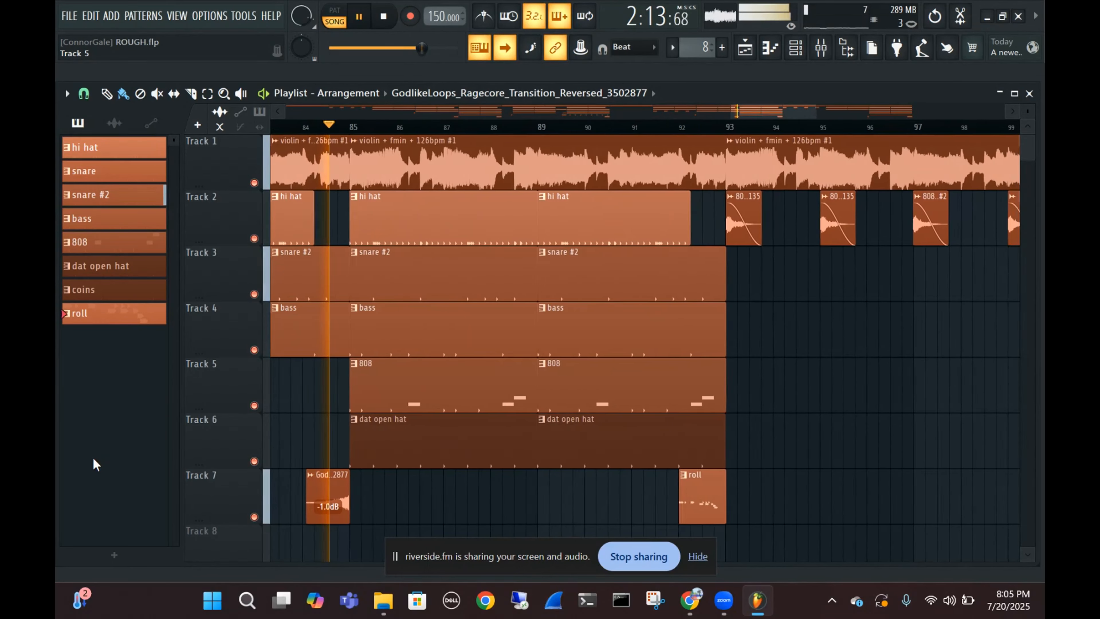
key("space")
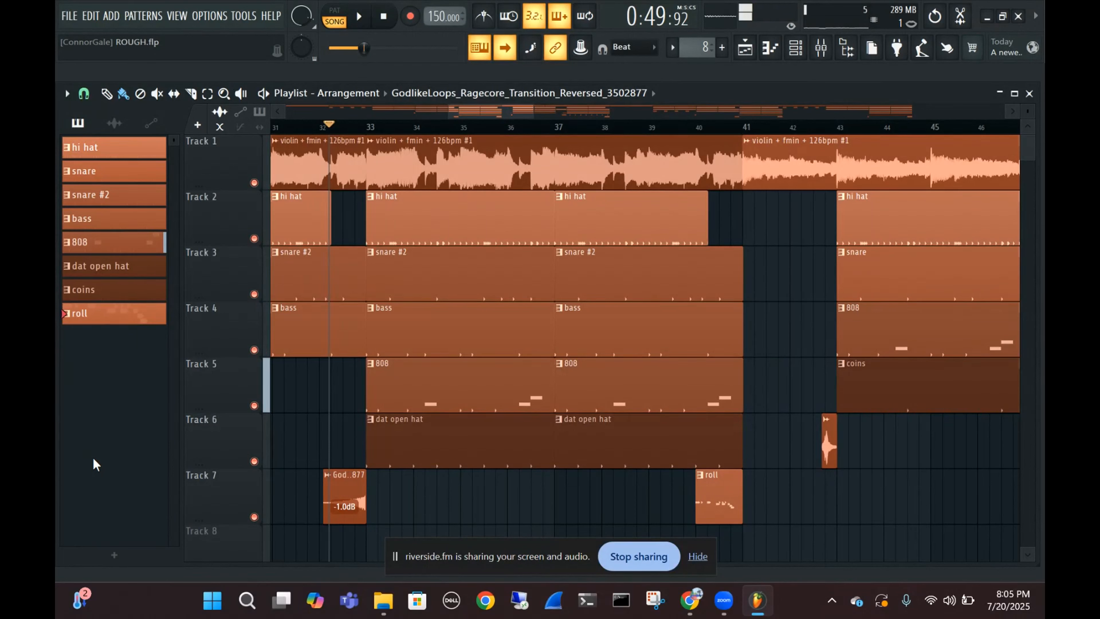